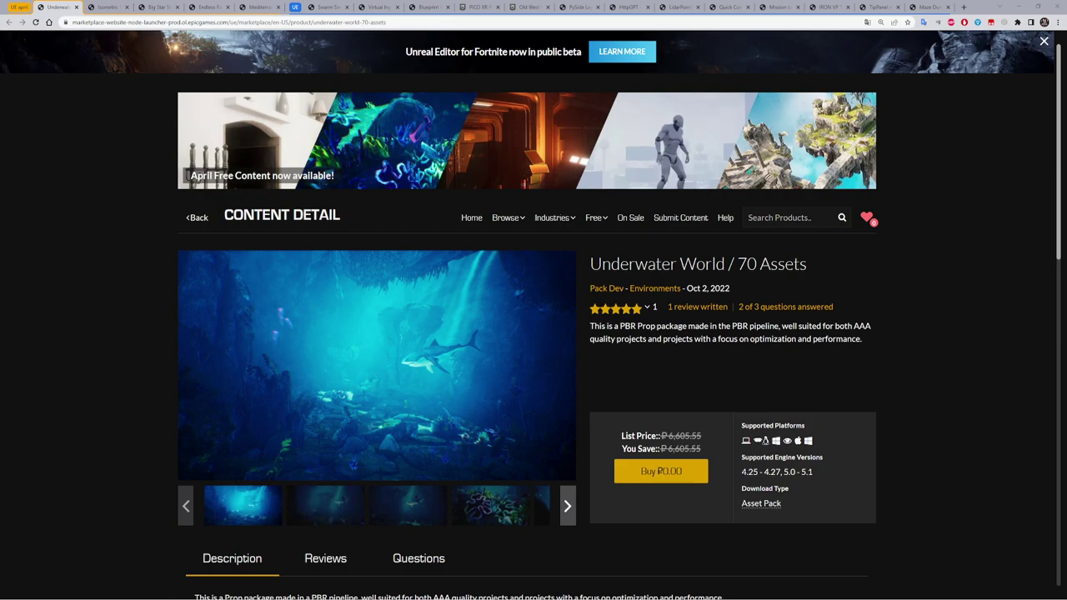
- Bring Unreal Editor with the Underwater_Demo_00 level to the front from the taskbar
click(129, 570)
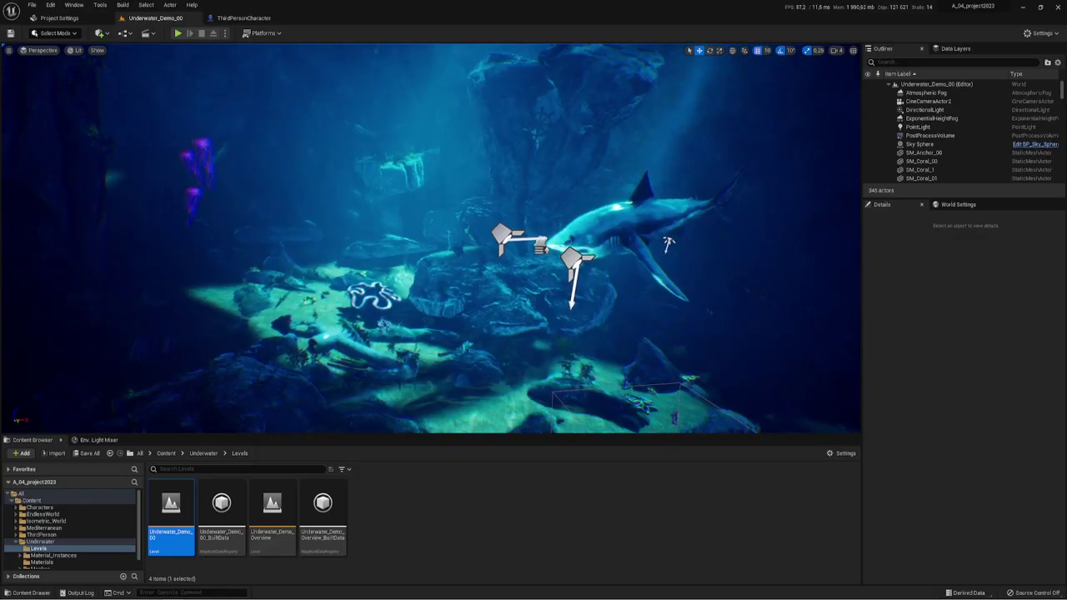
- Fly the camera through the underwater cave and select the shark SM_Shark_00
right_drag(669, 242, 717, 121)
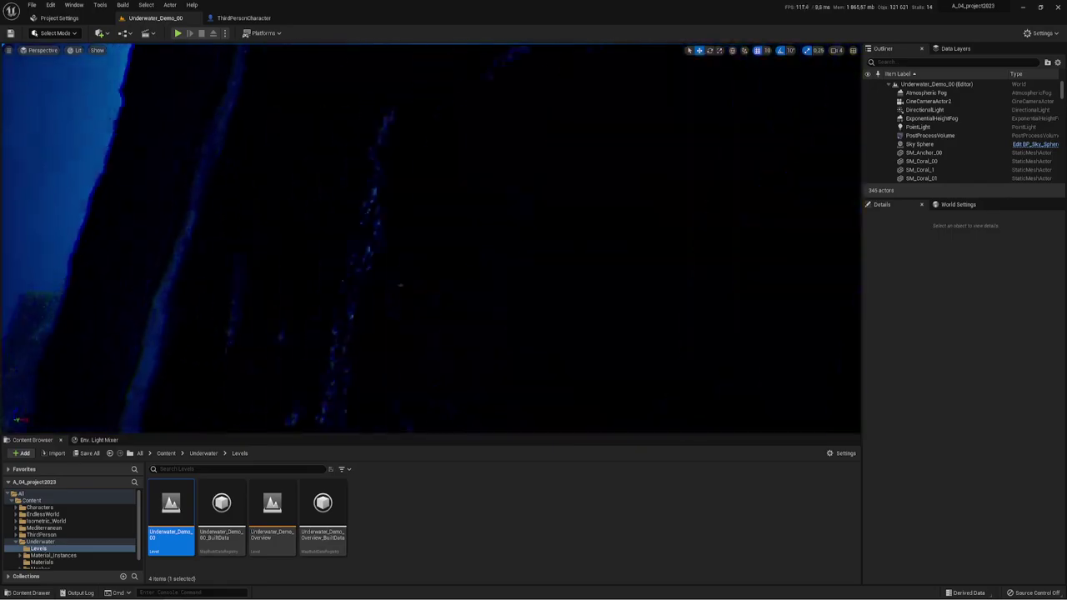
right_drag(717, 121, 716, 121)
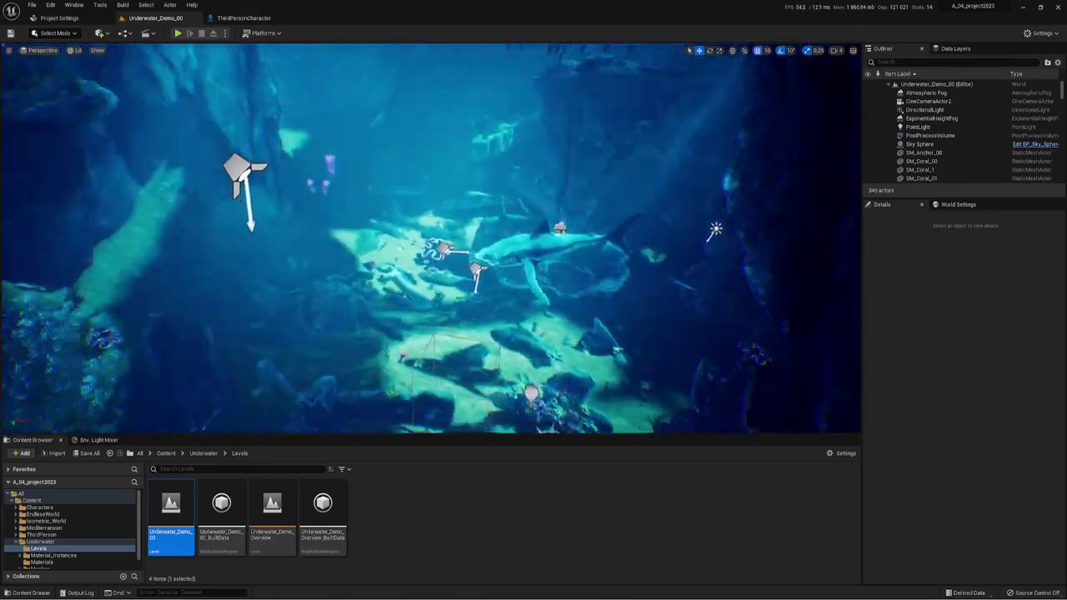
right_drag(453, 250, 490, 266)
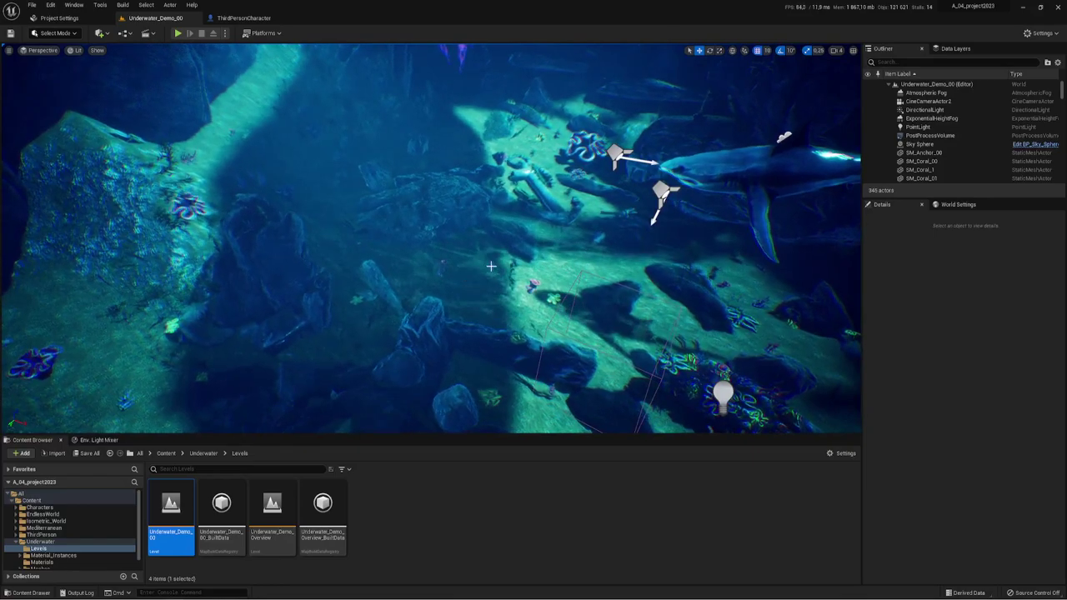
click(628, 169)
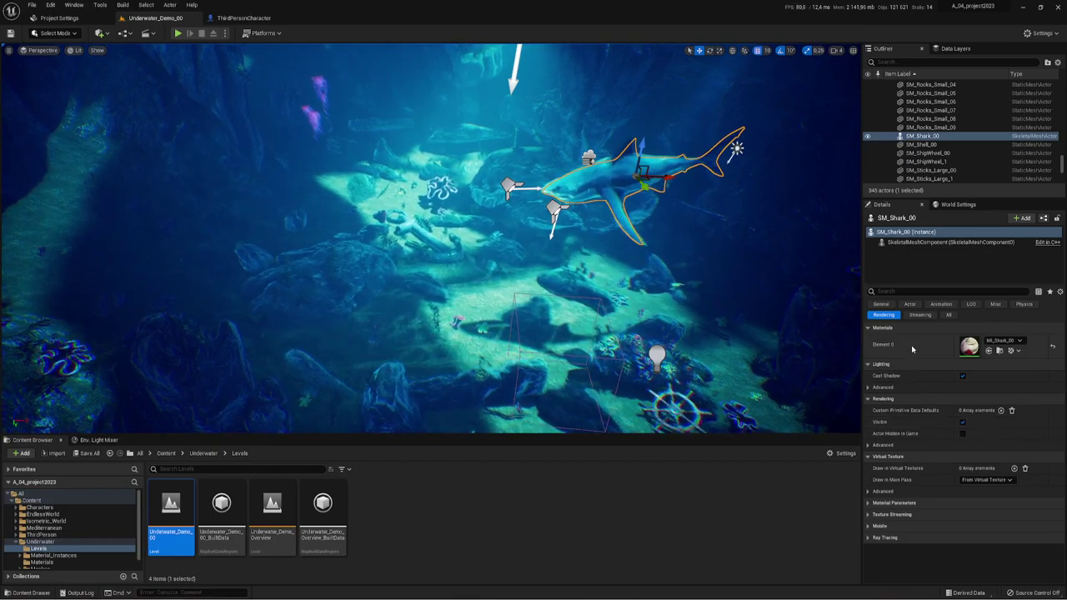
- Locate SM_Shark_00 from the shark's mesh component and open it in the mesh editor
click(950, 242)
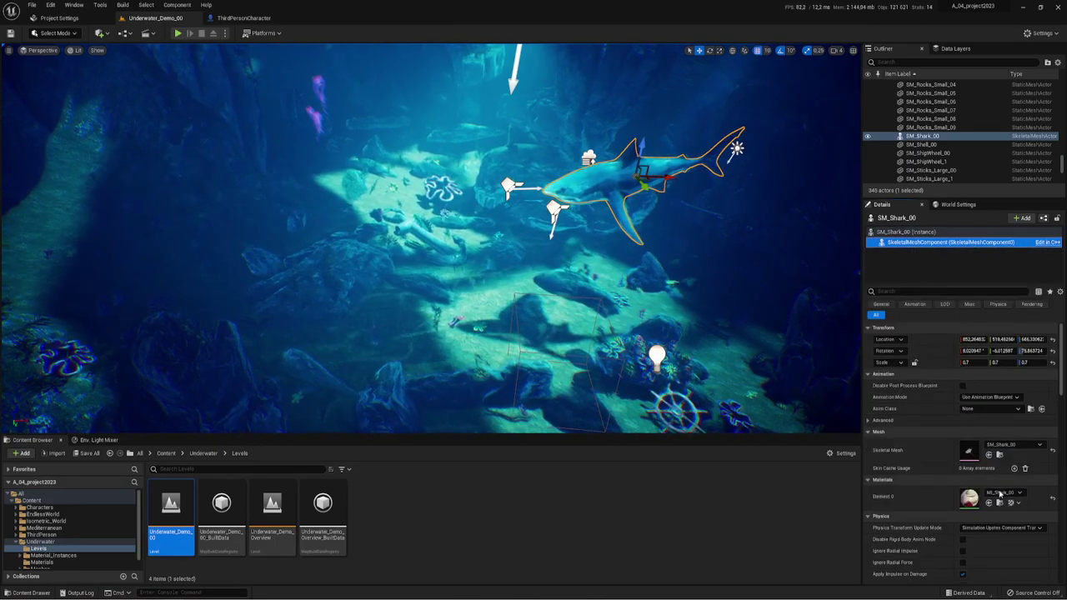
click(997, 456)
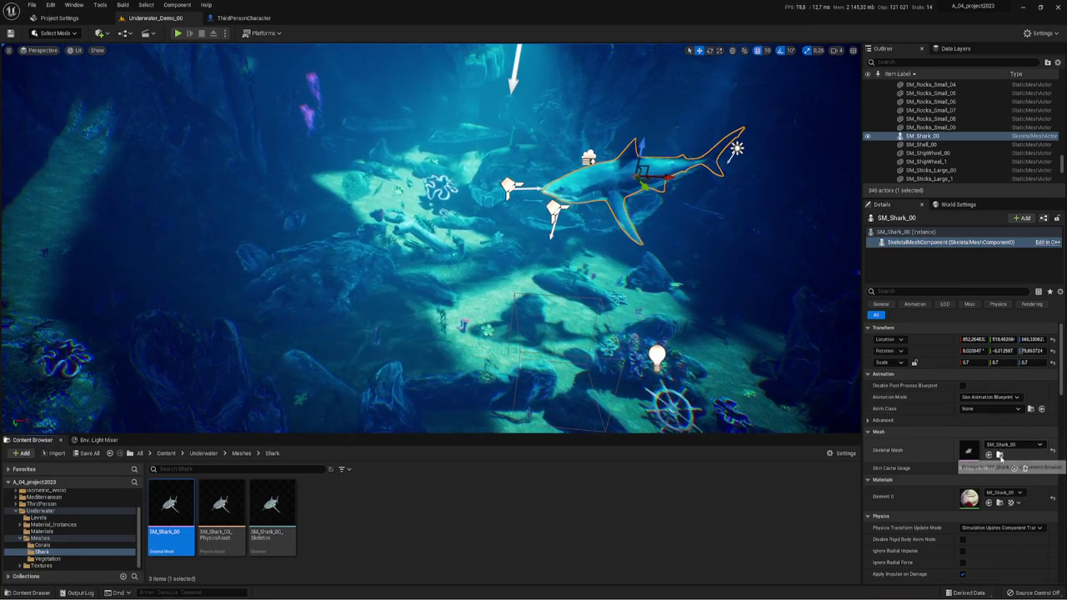
double_click(171, 508)
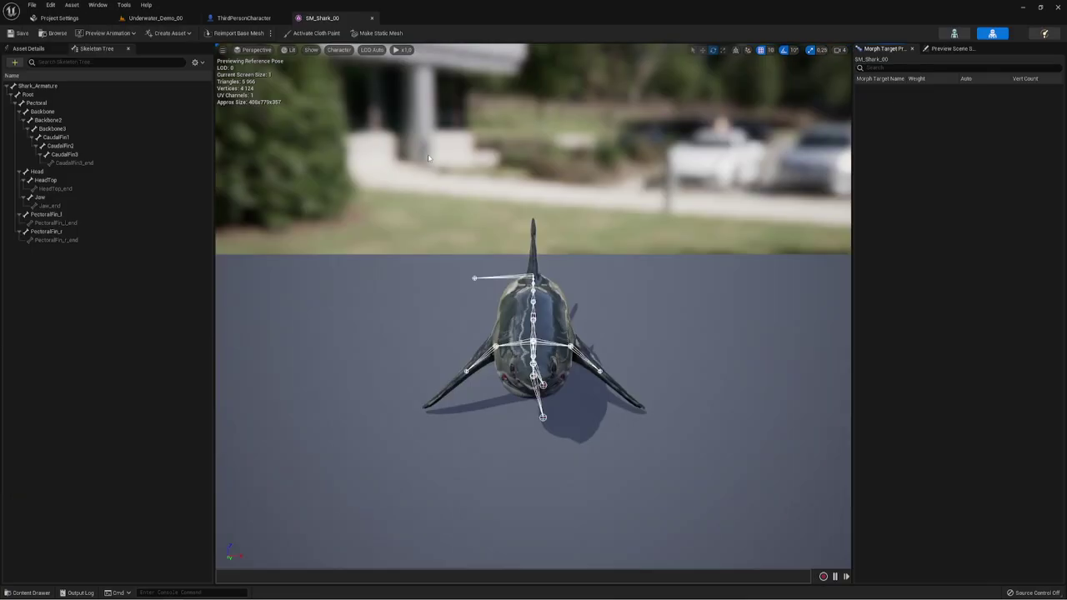
drag(534, 334, 433, 333)
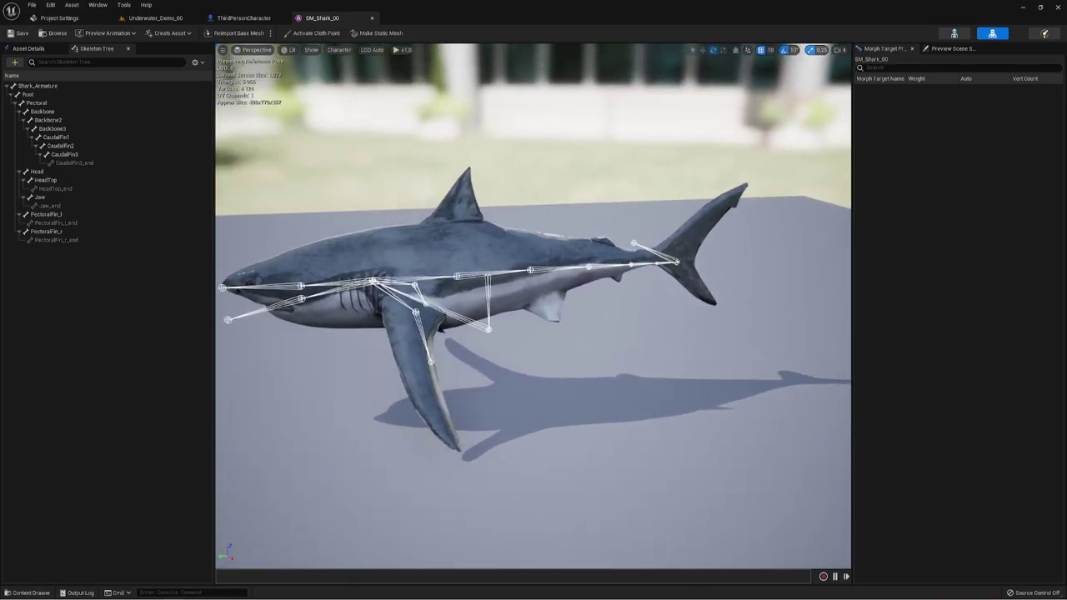
mouse_move(784, 233)
mouse_down()
mouse_move(717, 233)
mouse_move(684, 213)
mouse_up()
- Try posing the CaudalFin3 and left pectoral fin bones, undoing each change
click(681, 263)
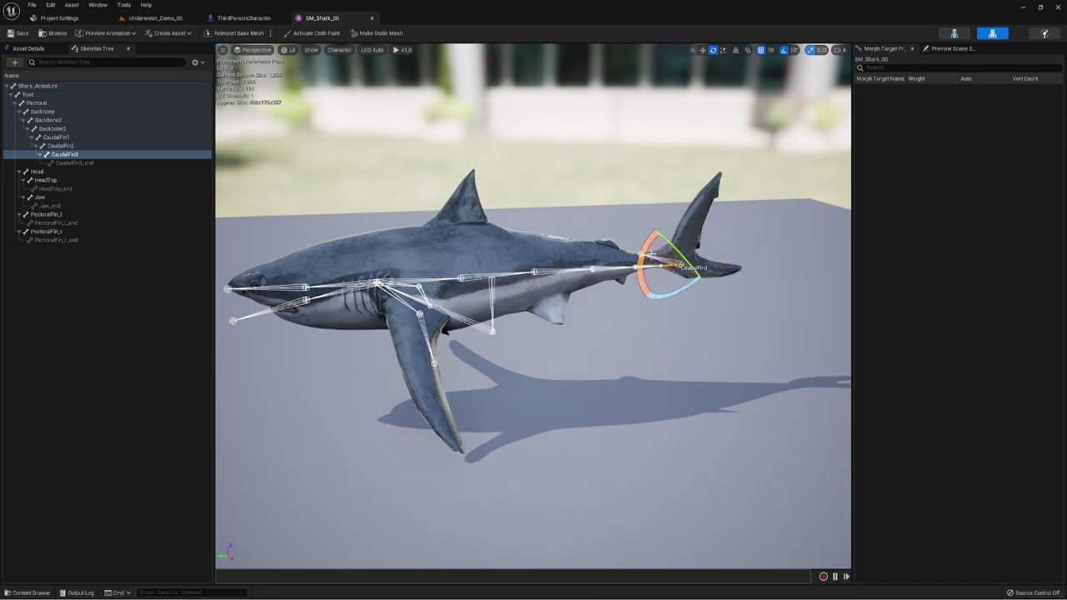
key(ctrl+z)
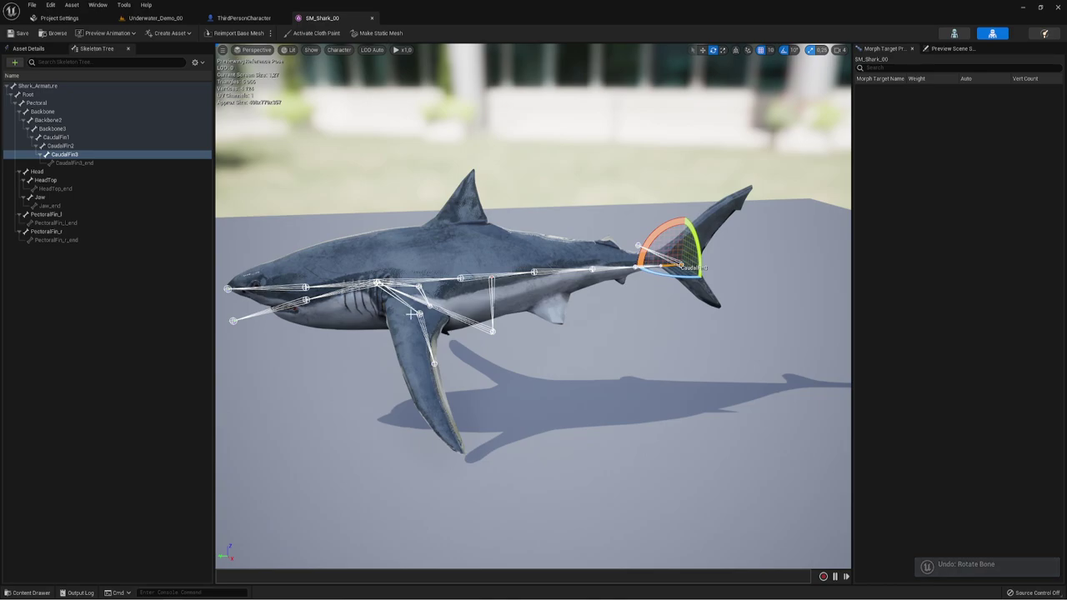
click(411, 314)
key(w)
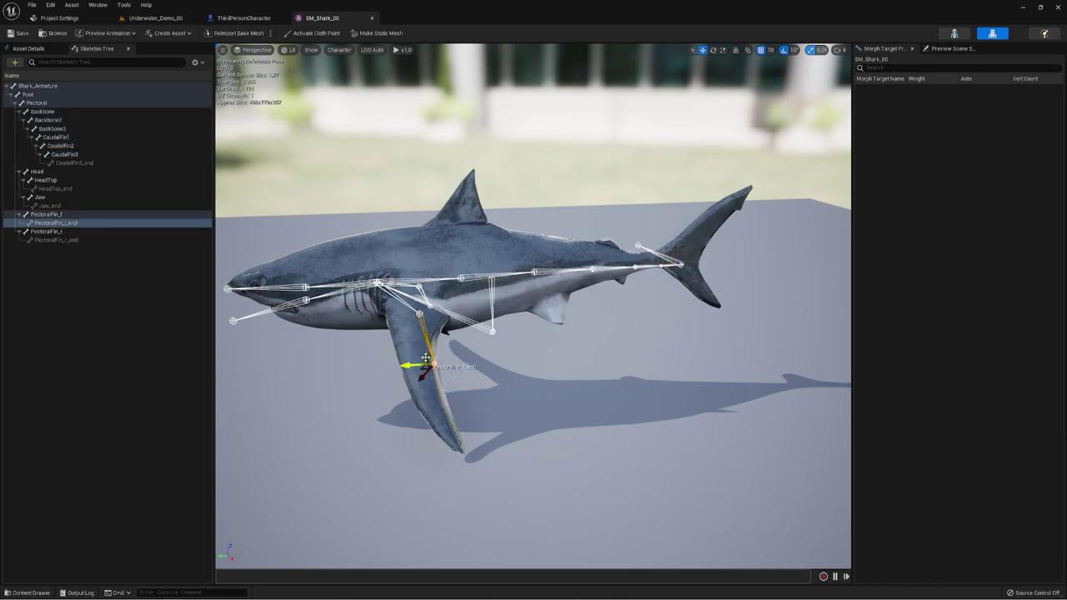
mouse_move(420, 377)
mouse_down()
mouse_move(420, 388)
mouse_move(469, 363)
mouse_up()
key(ctrl+z)
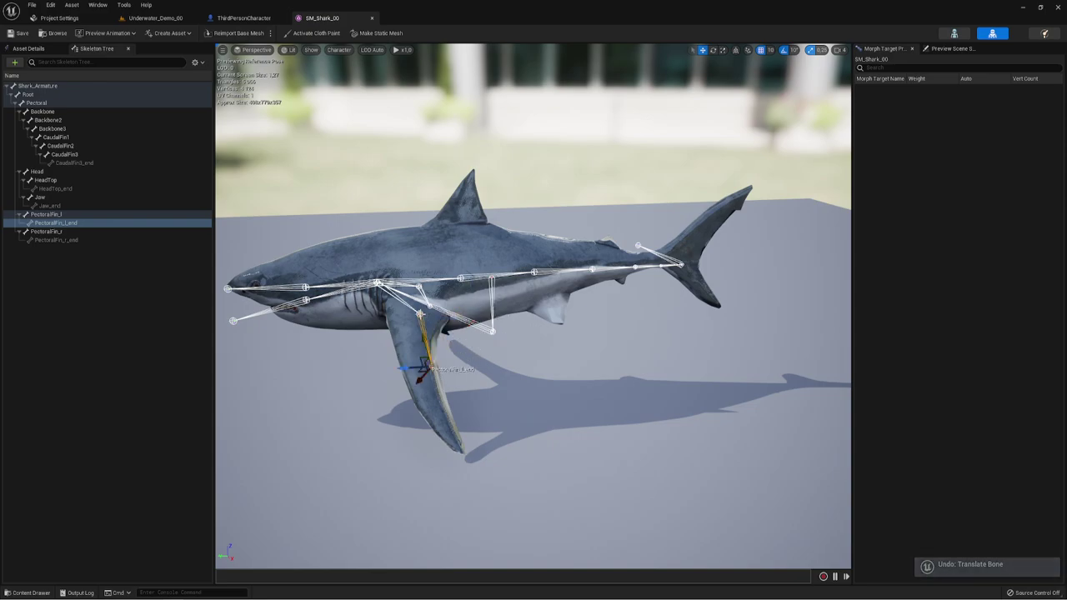
- Move PectoralFin_r and undo it, rotate the Jaw slightly open, then close the mesh editor
click(46, 231)
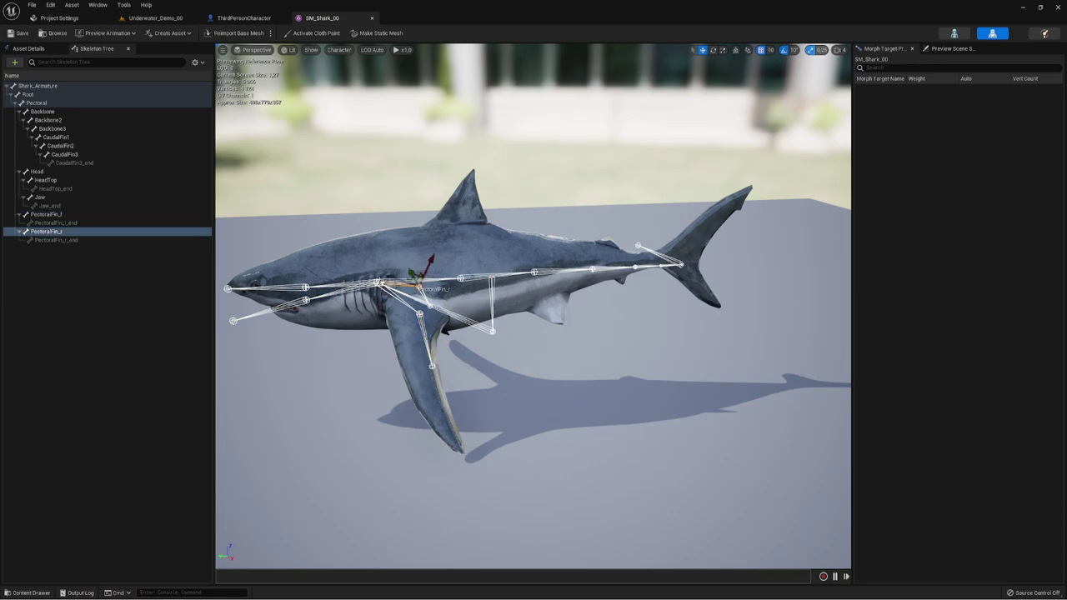
drag(433, 261, 450, 227)
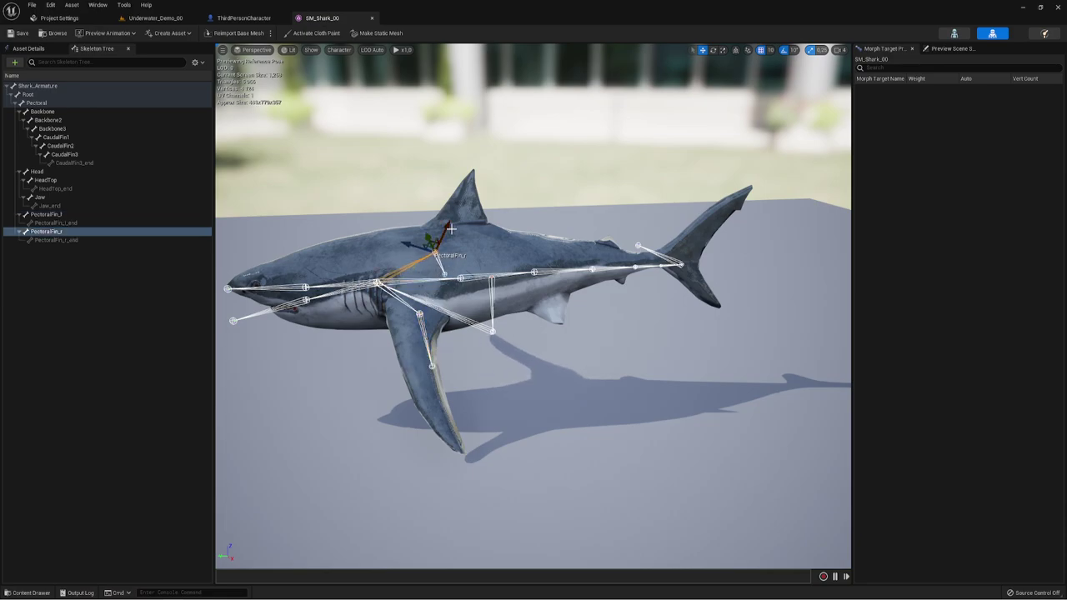
key(ctrl+z)
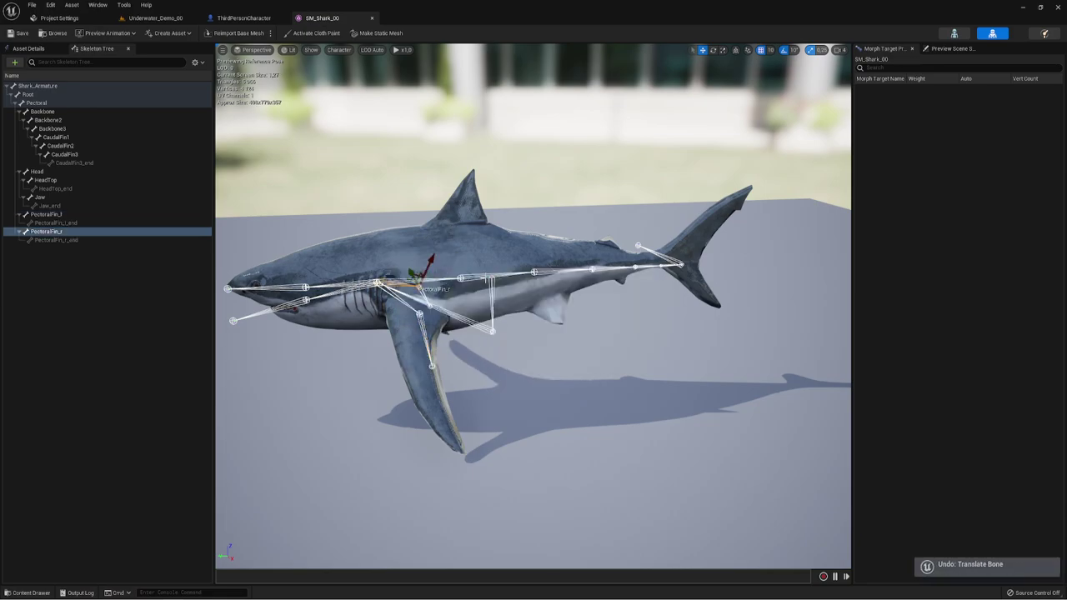
scroll(501, 297, up, 5)
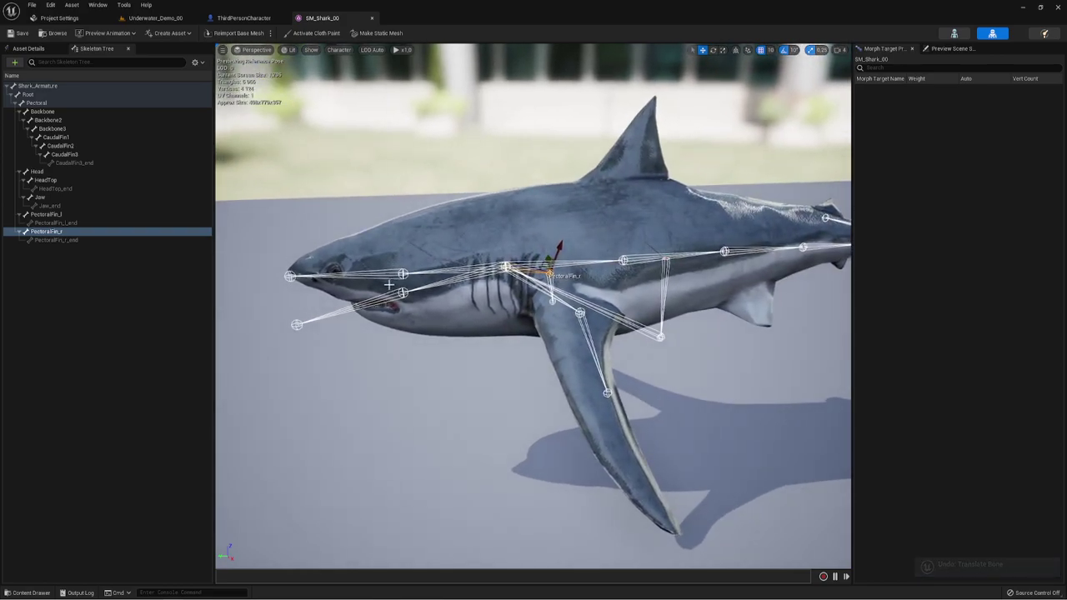
click(289, 275)
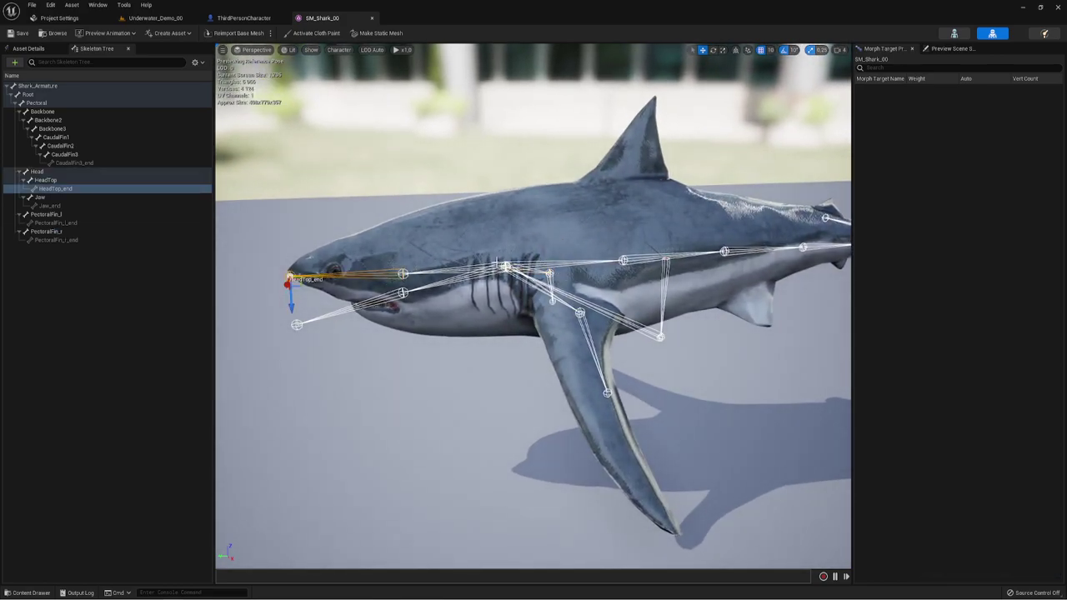
click(424, 287)
mouse_move(410, 313)
mouse_down()
mouse_move(426, 319)
mouse_move(411, 327)
mouse_up()
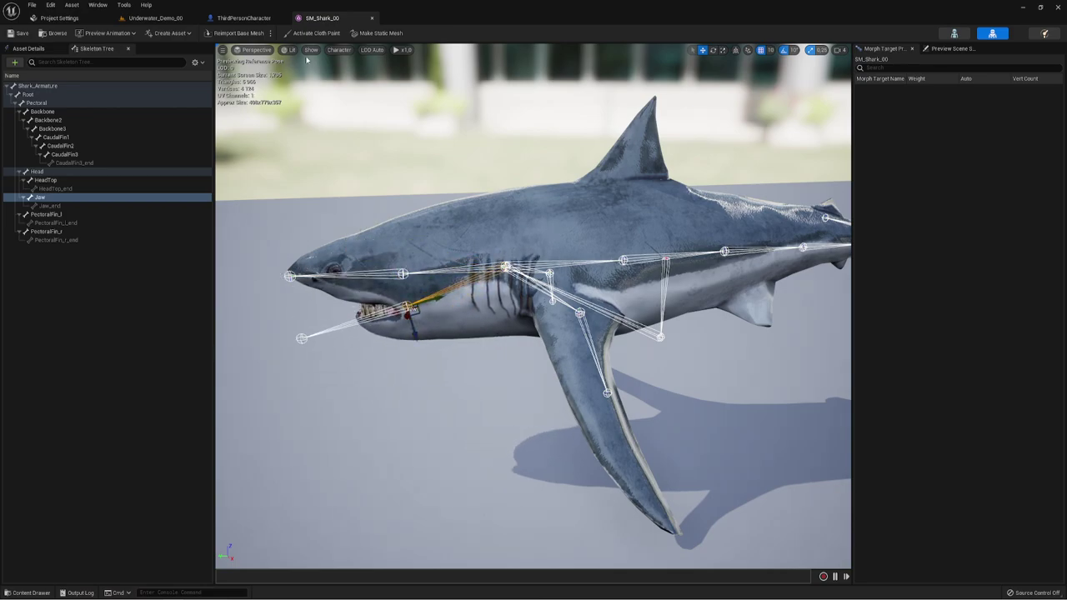
click(371, 18)
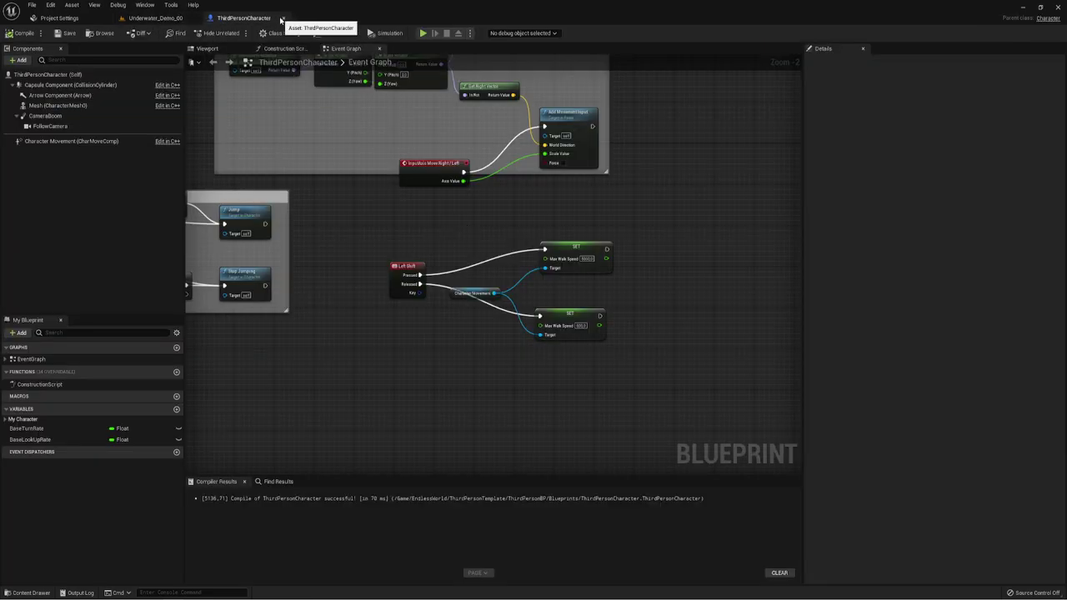
- Close the ThirdPersonCharacter Blueprint and briefly play-test the underwater level
click(281, 18)
right_drag(309, 162, 309, 162)
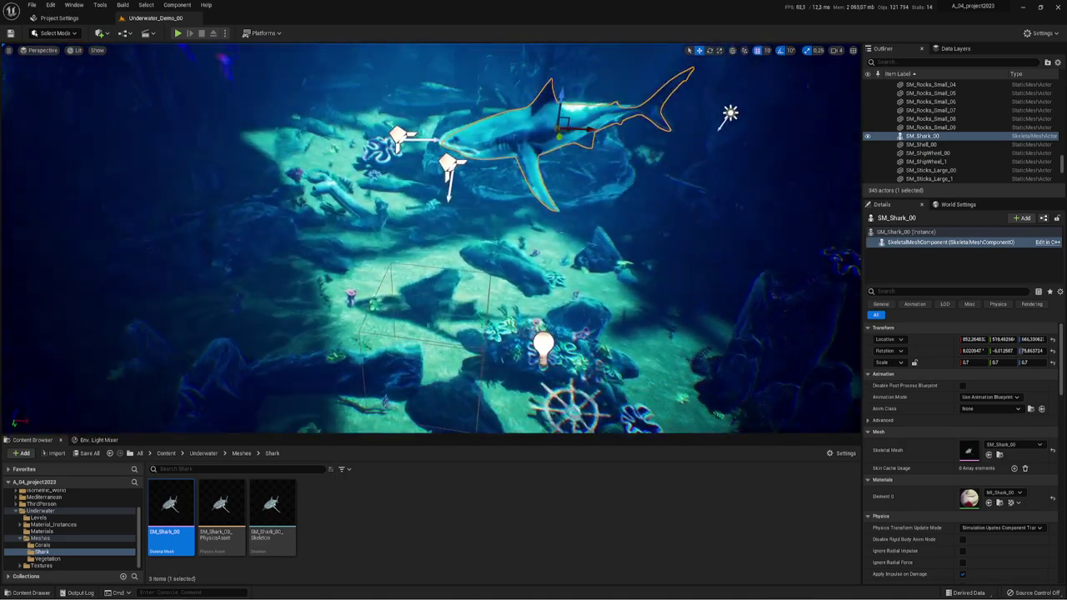
click(178, 33)
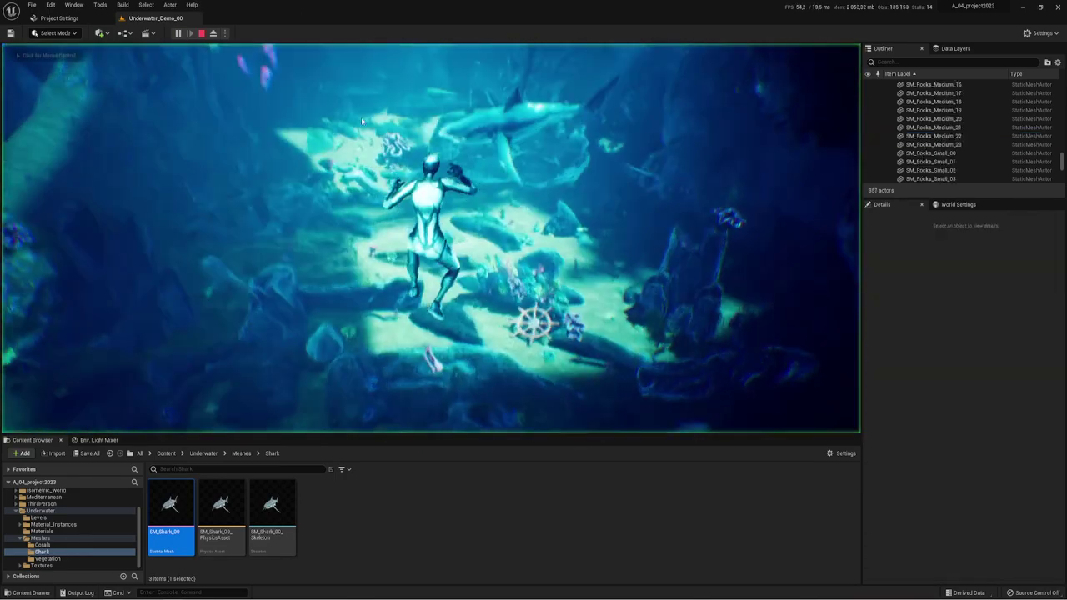
key(Escape)
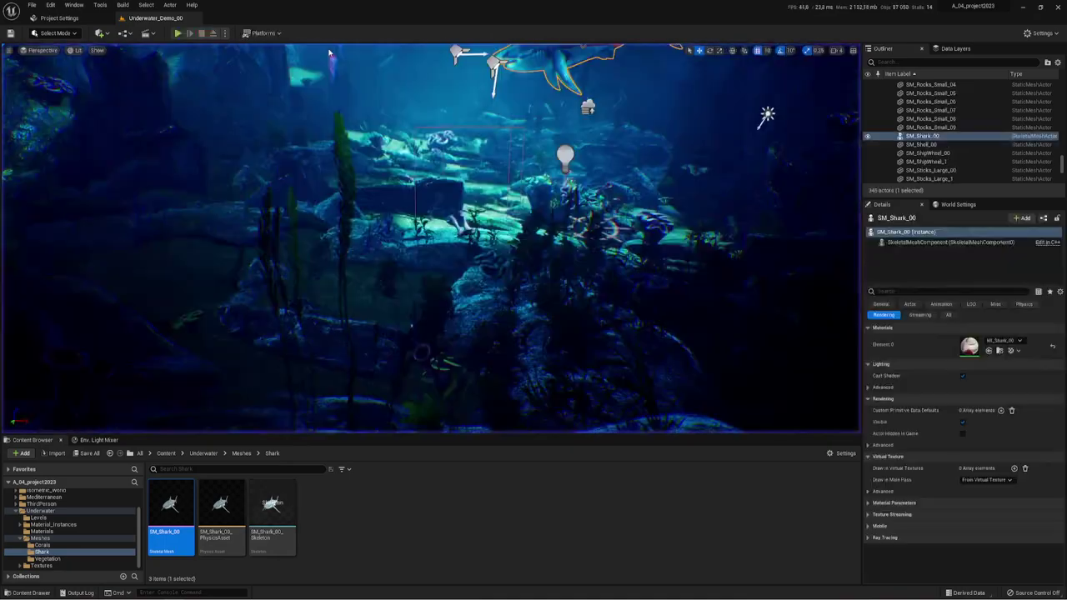
- Enable Show FPS in the viewport options and play the level again
click(8, 50)
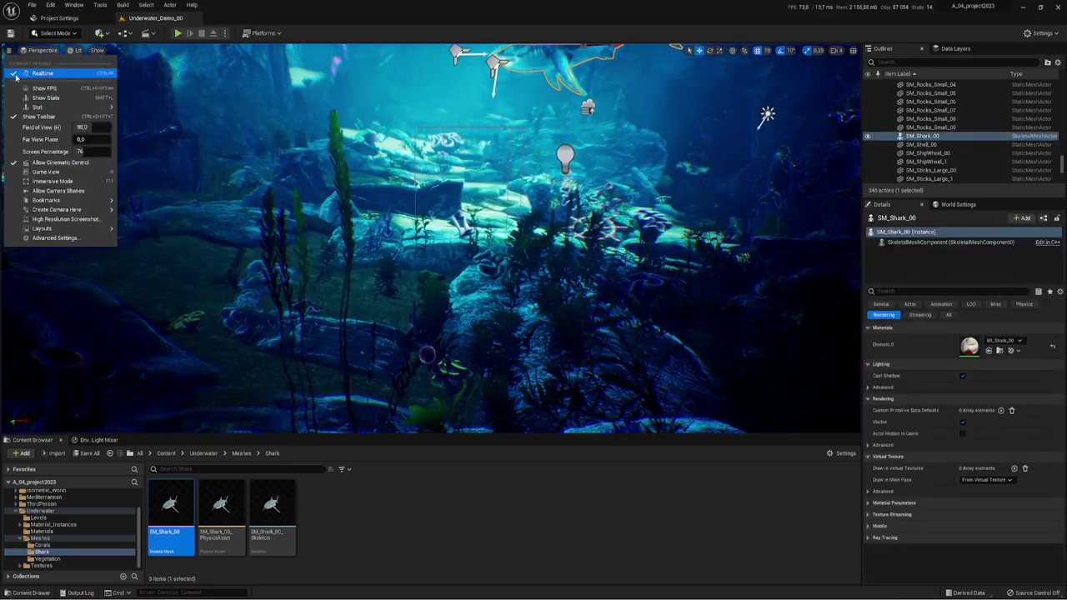
click(38, 87)
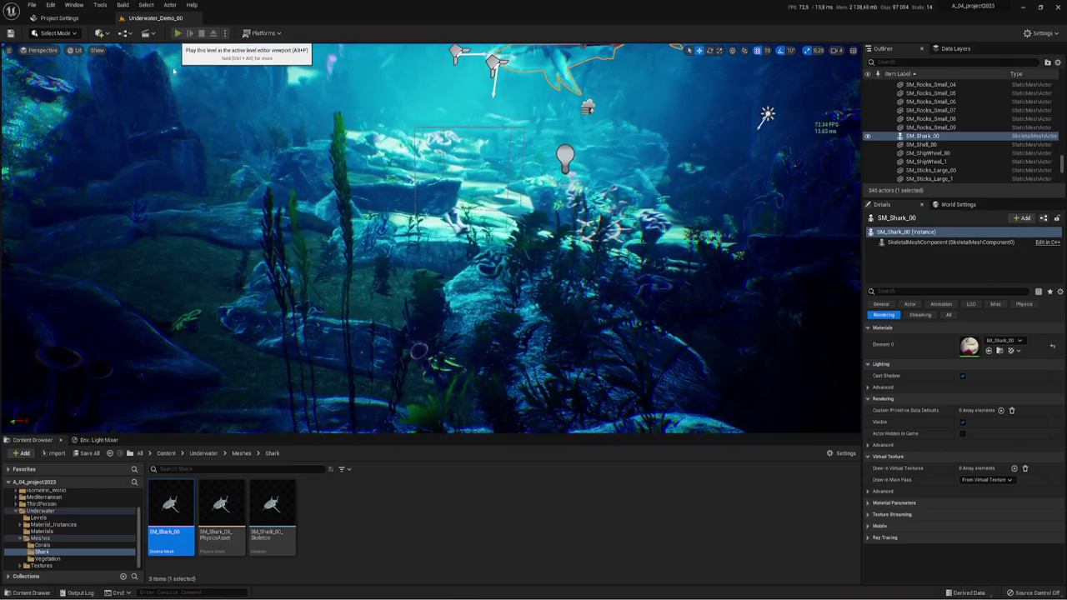
click(178, 34)
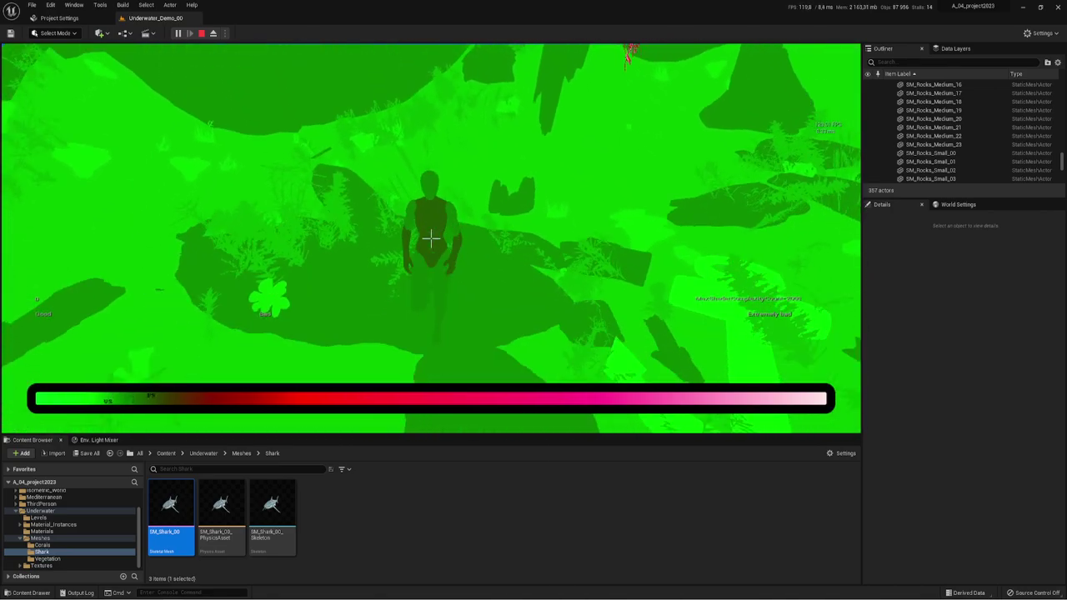
key(Escape)
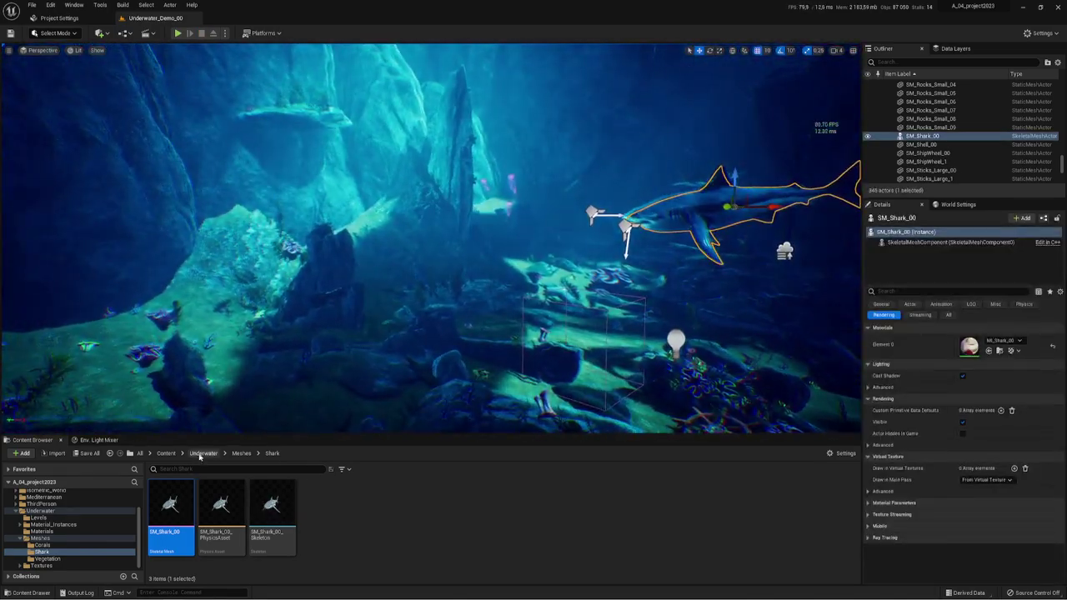
- Open Underwater_Demo_Overview from Underwater > Levels, frame rock SM_Rocks_Large_05, and select the shark
click(203, 453)
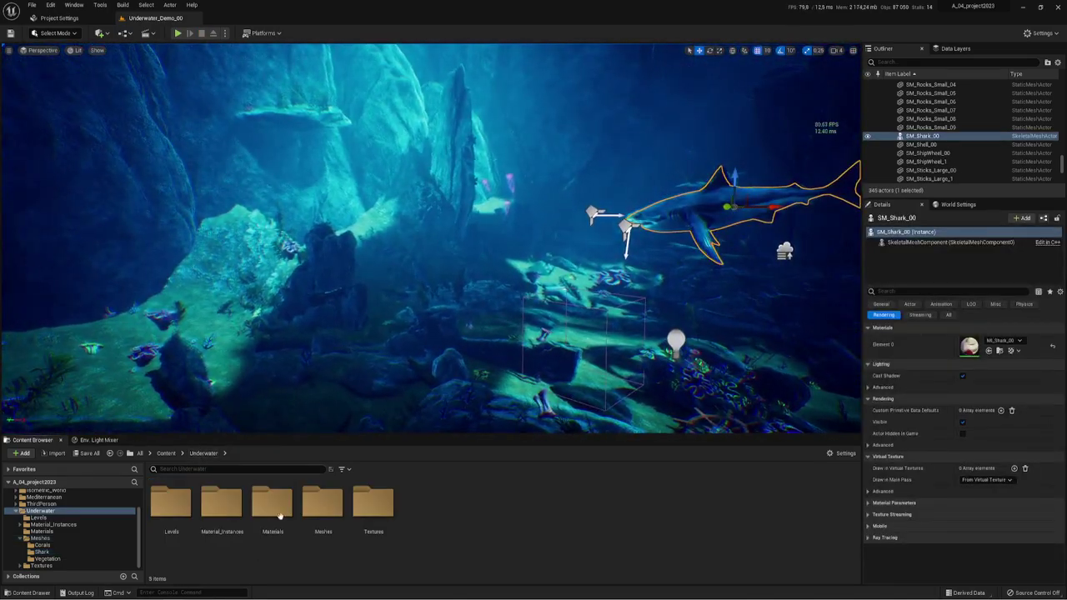
double_click(171, 502)
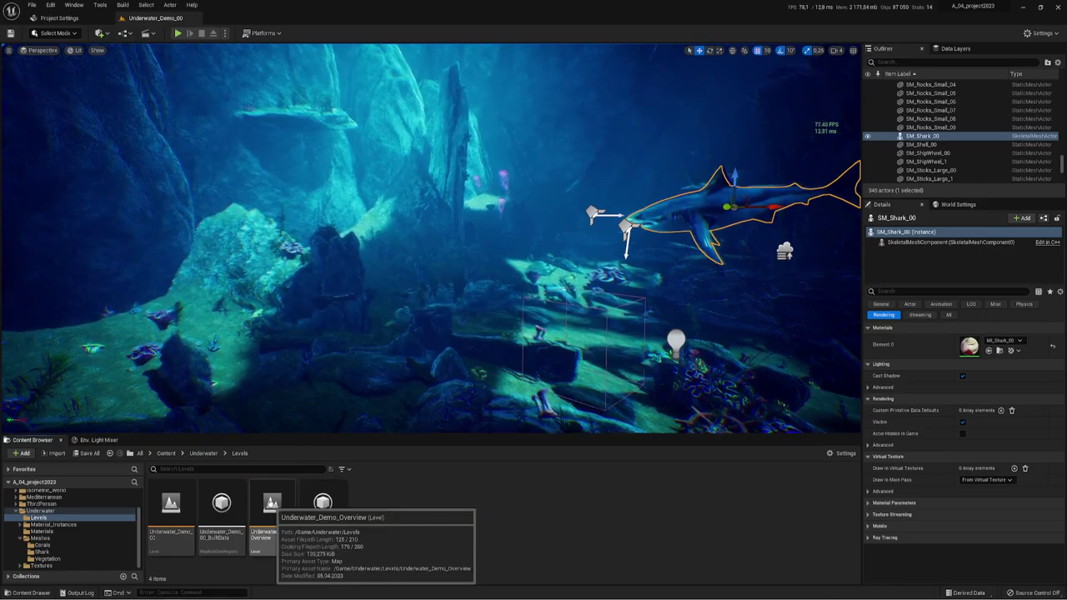
double_click(271, 505)
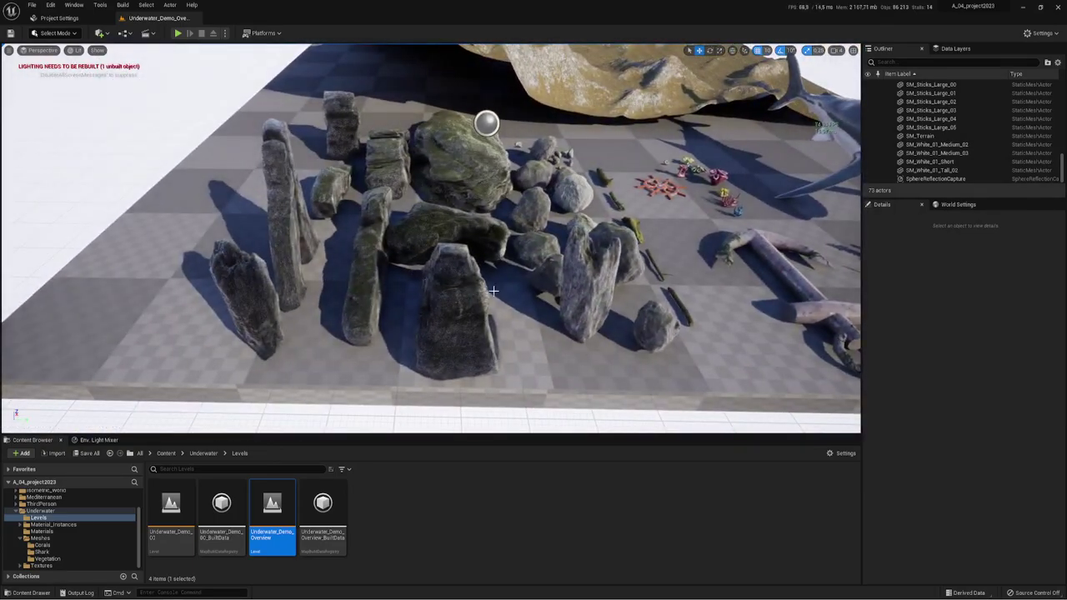
click(492, 290)
key(f)
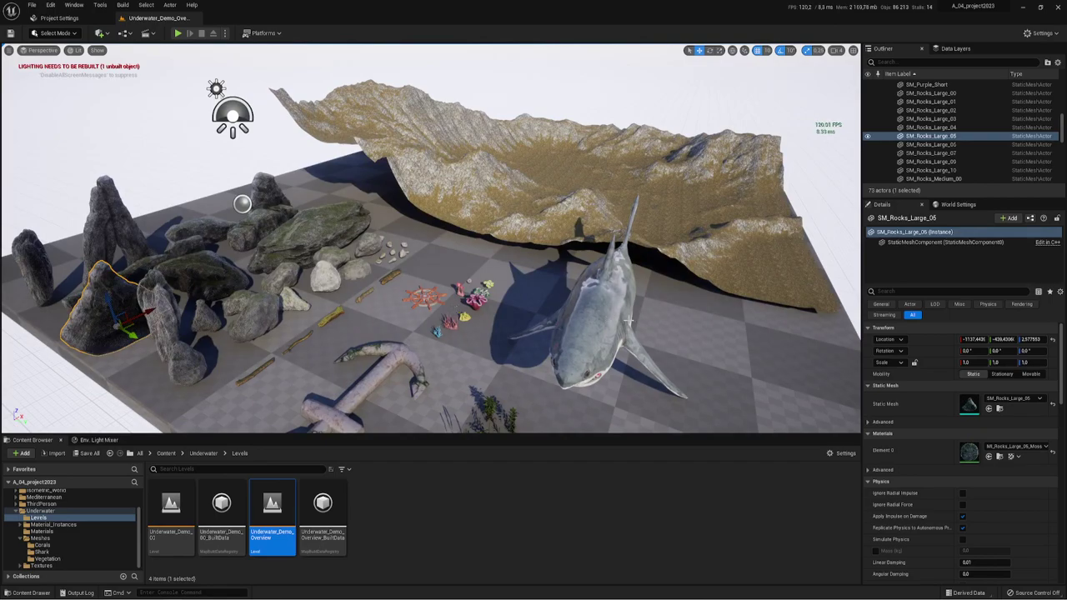
click(574, 323)
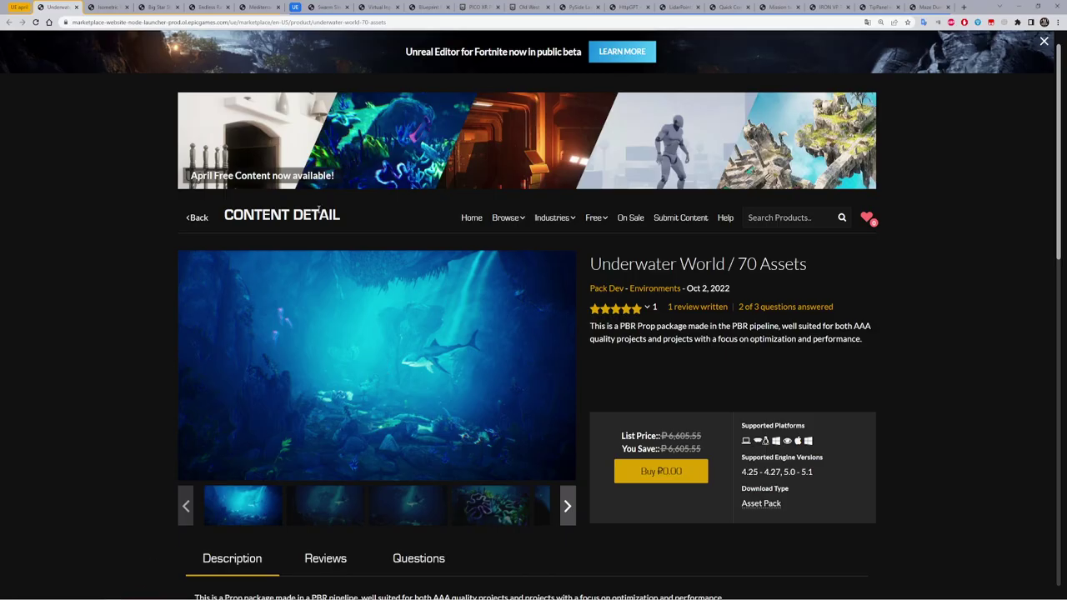
- Switch to the Isometric World : Sky Temple product page in Chrome
click(134, 4)
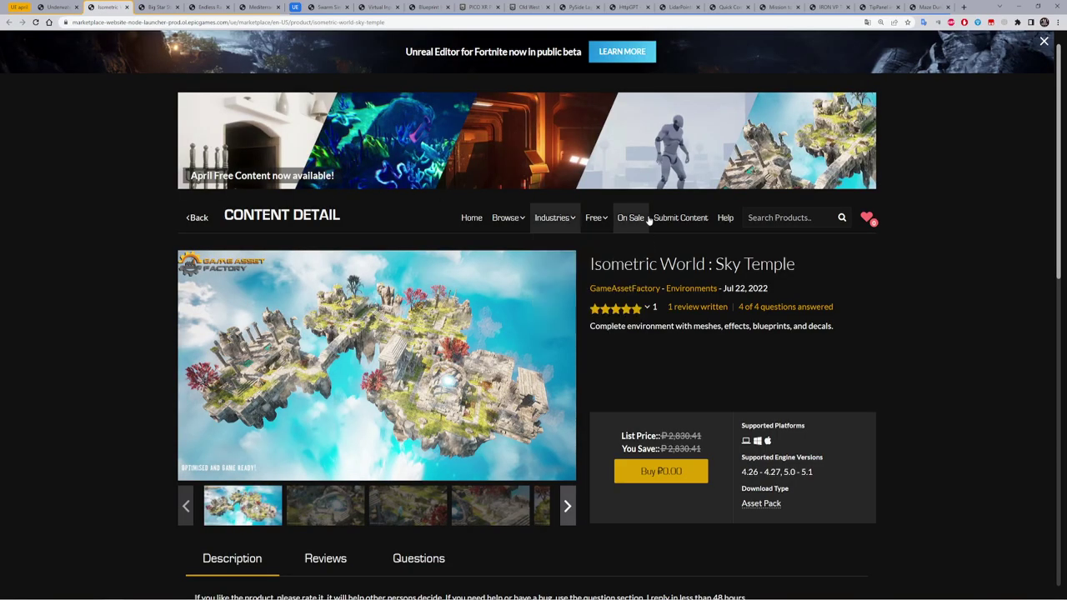
right_click(891, 276)
click(938, 231)
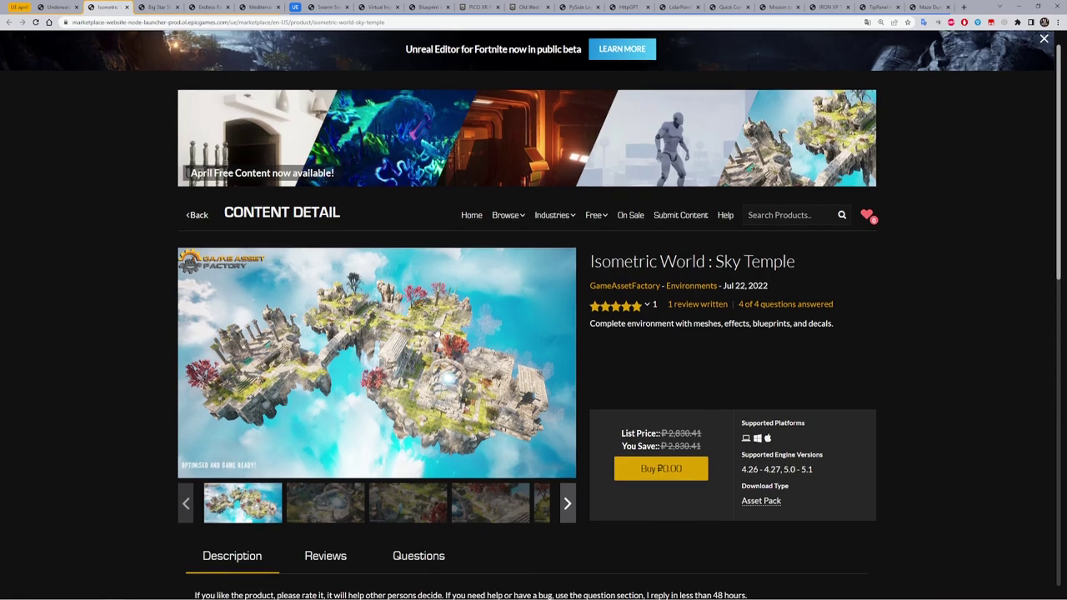
scroll(435, 334, down, 1)
scroll(435, 333, up, 1)
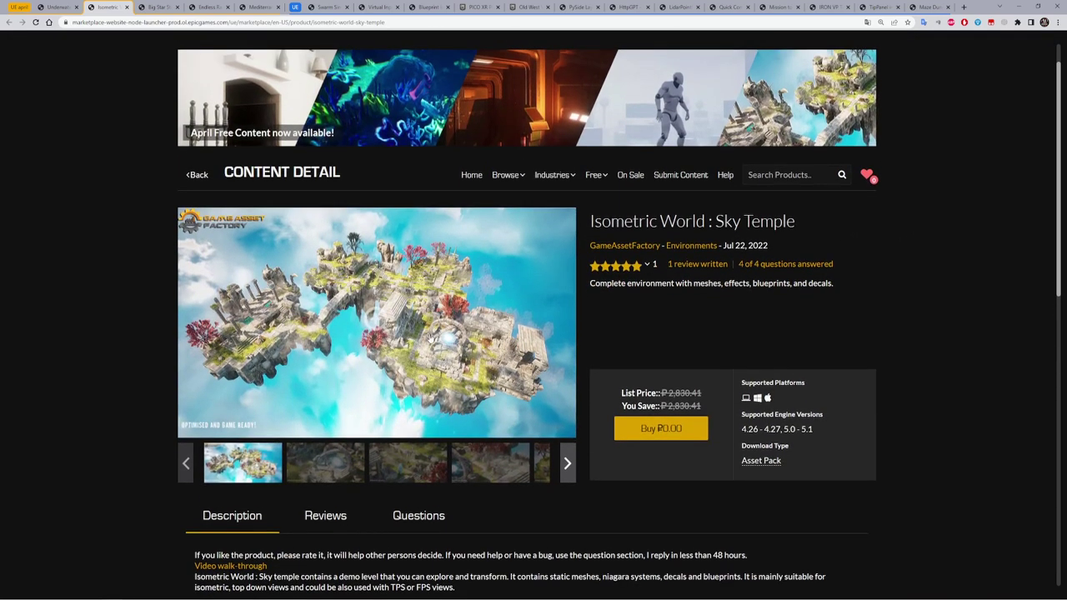
- Browse the Sky Temple gallery images fullscreen, then return to Unreal Editor
click(429, 335)
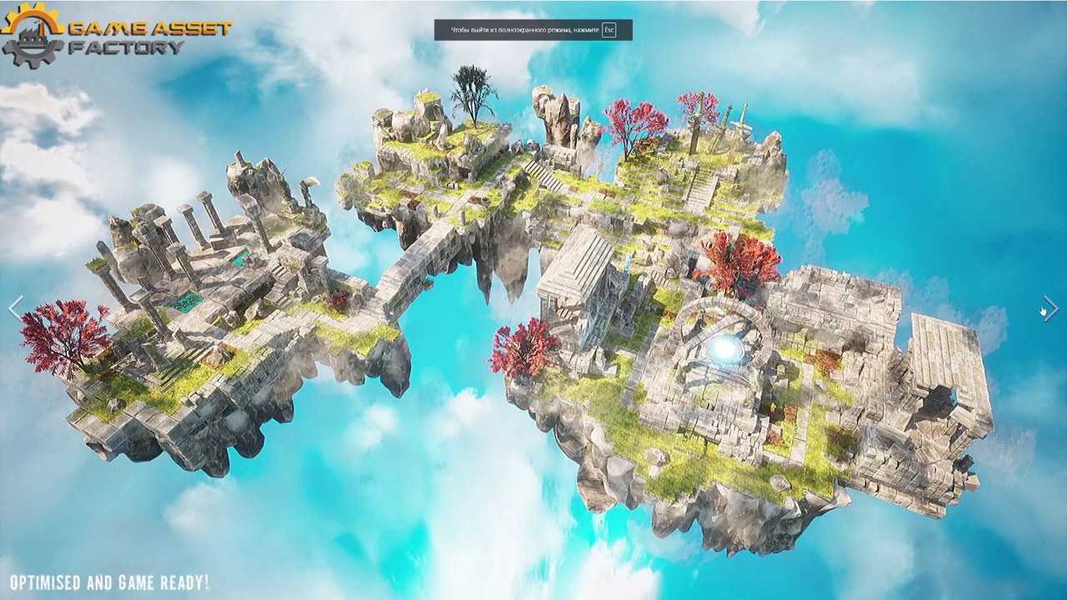
click(1044, 310)
key(Right)
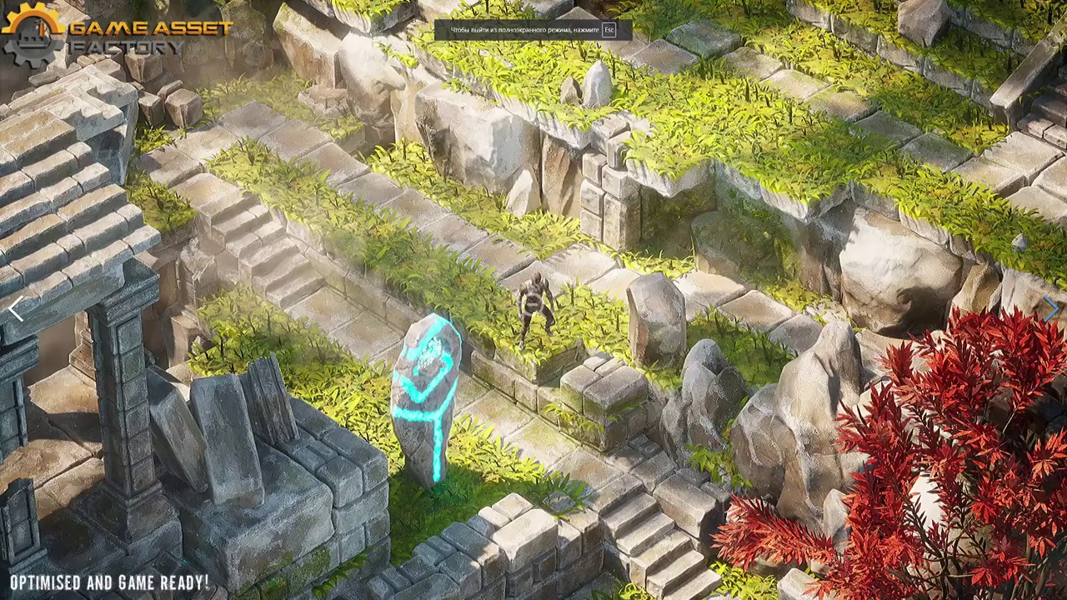
key(Escape)
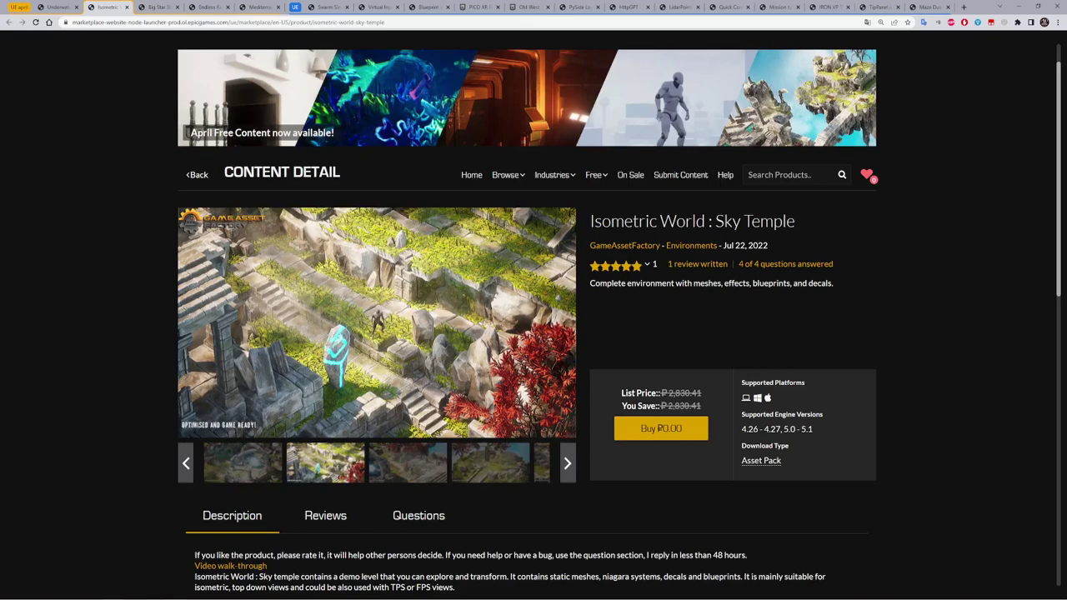
click(125, 563)
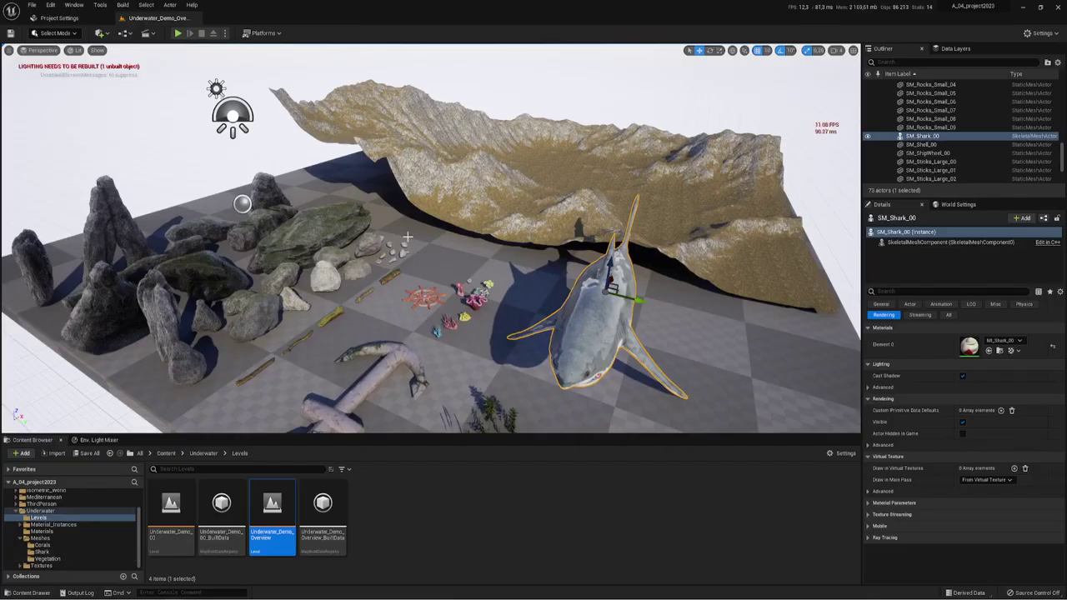
- Open Level_Sky_Temple_Demo_01 from Isometric_World > Sky_Temple > Maps
click(166, 452)
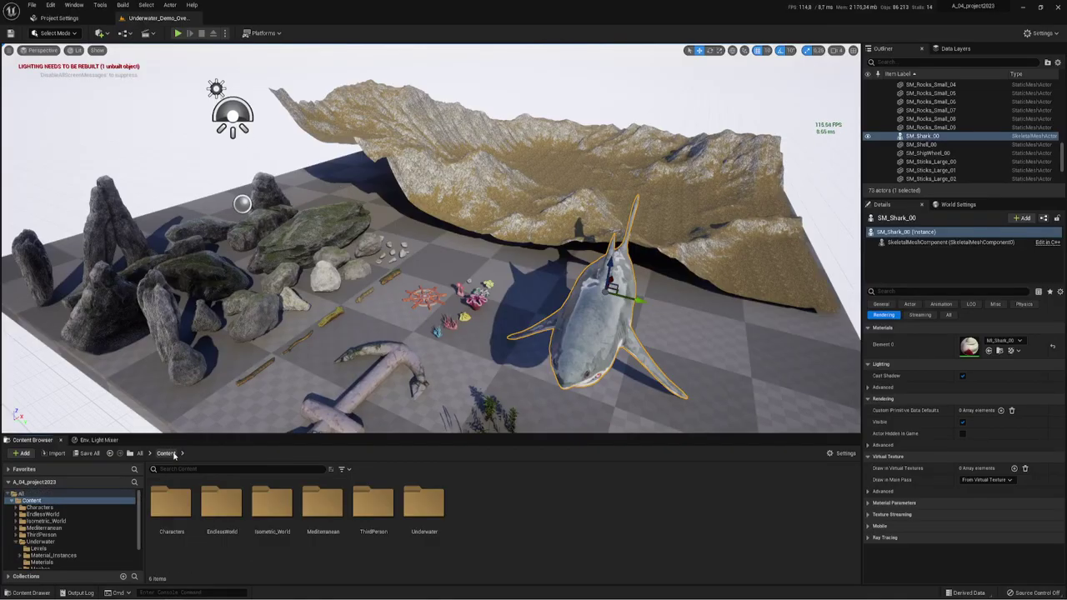
double_click(271, 507)
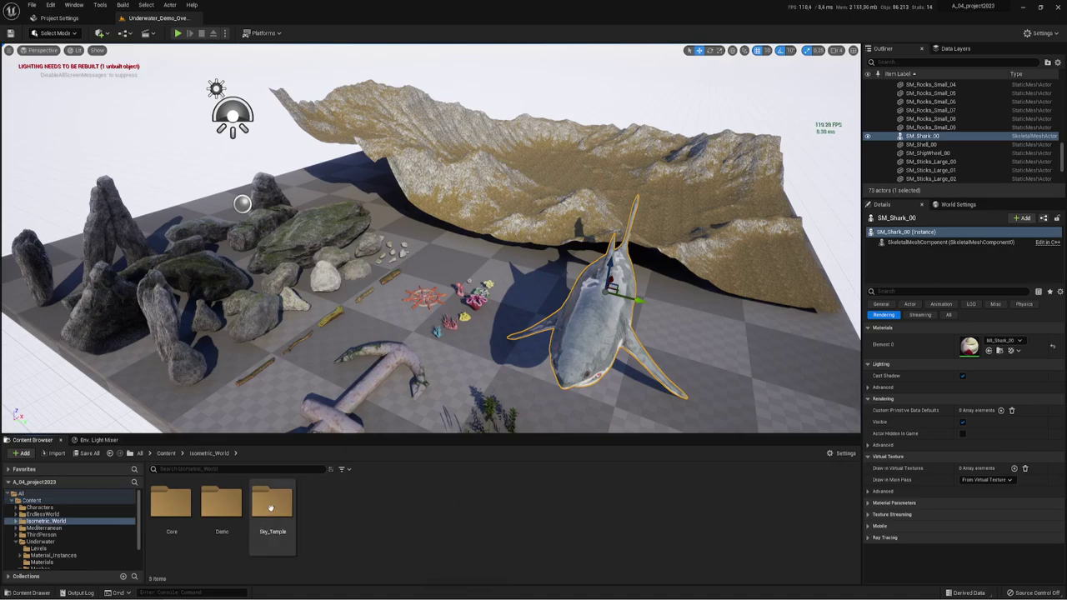
double_click(226, 505)
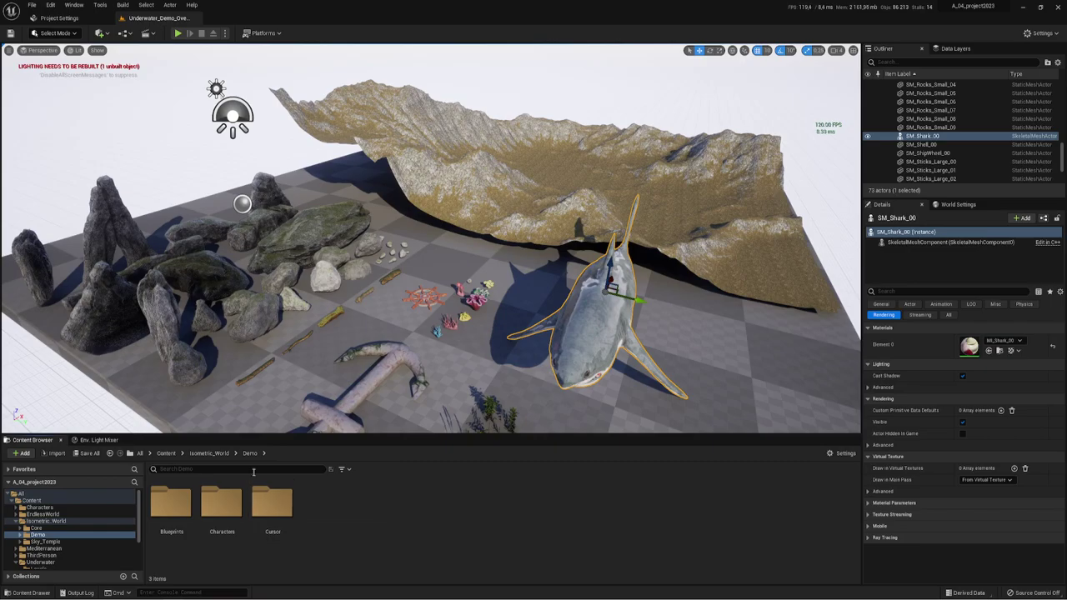
click(210, 454)
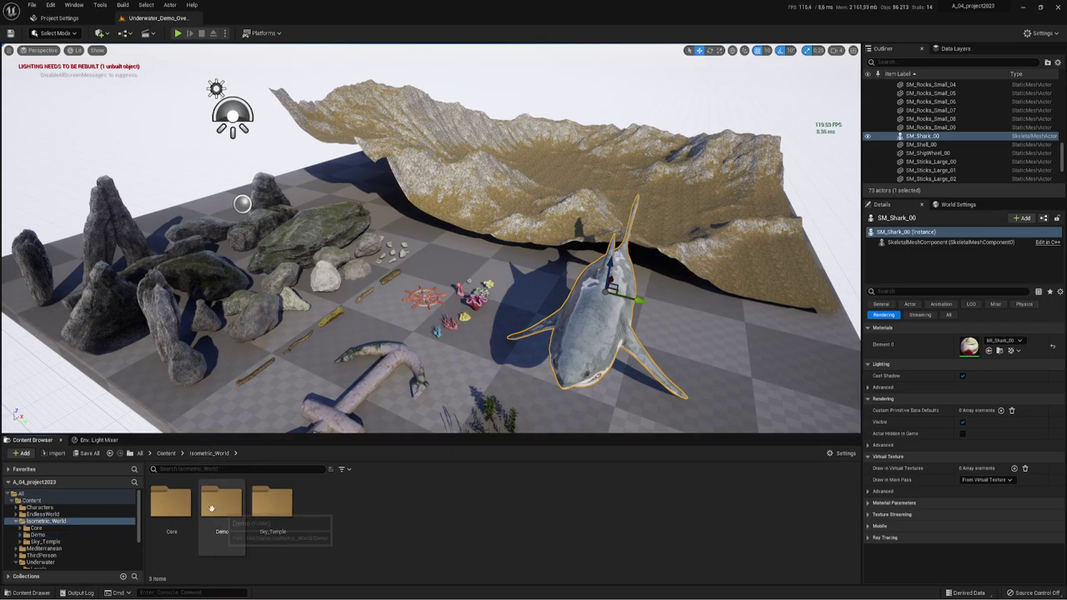
click(287, 510)
double_click(287, 510)
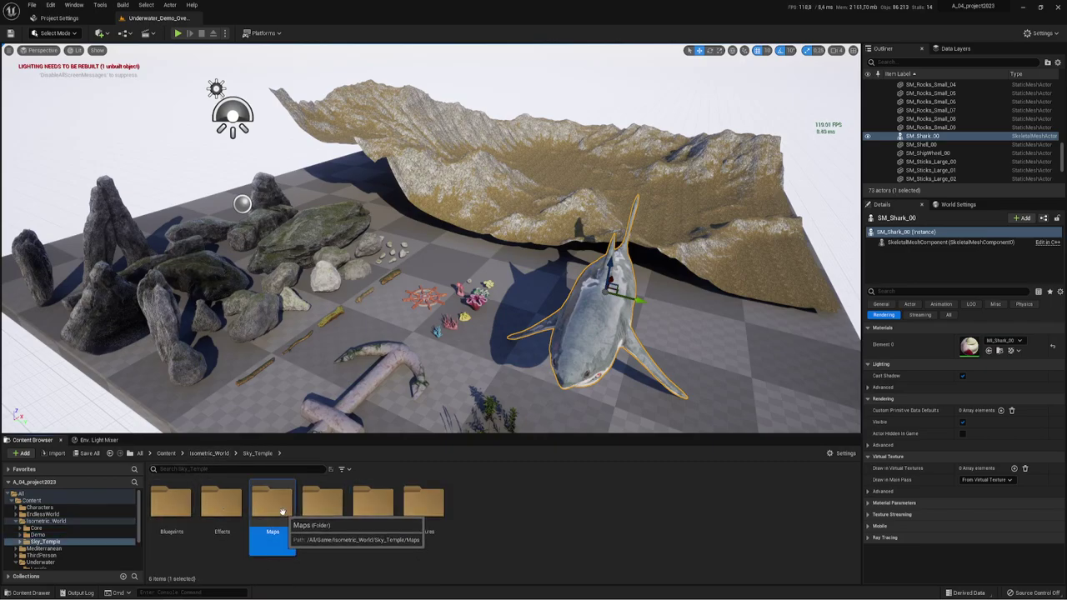
double_click(275, 506)
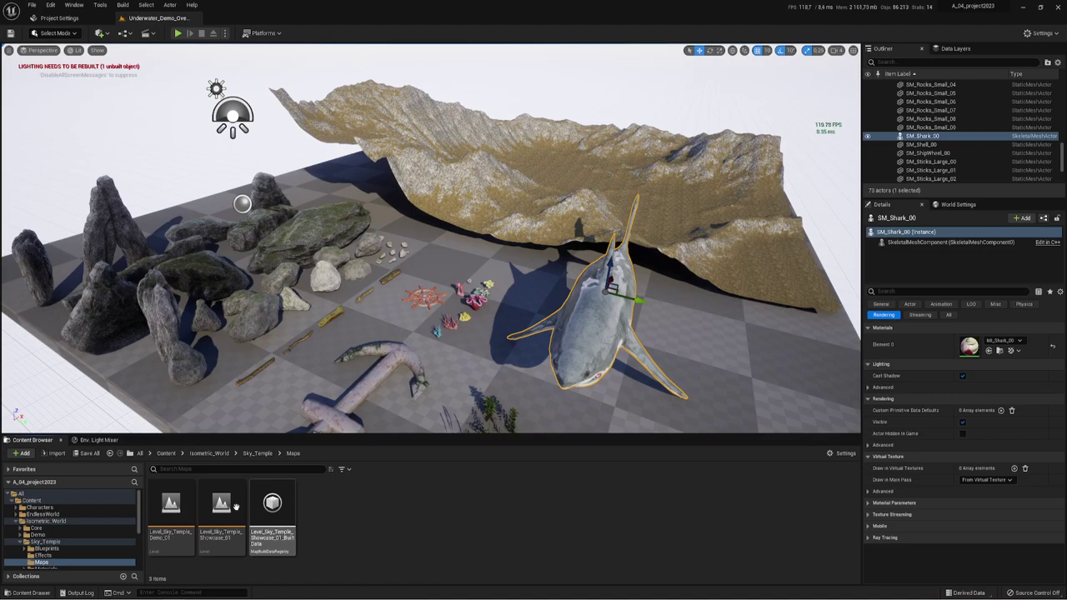
double_click(185, 506)
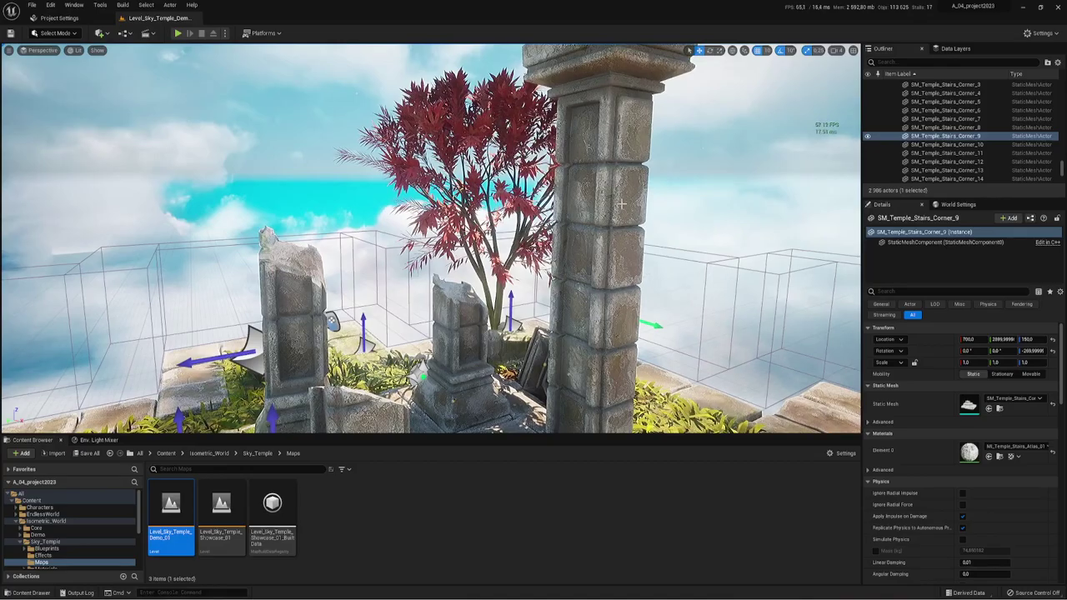
- Frame and hide cloud PS_Cloud_01_08, then frame floor tile SM_Floor_Tile_2m_11
click(634, 123)
click(634, 123)
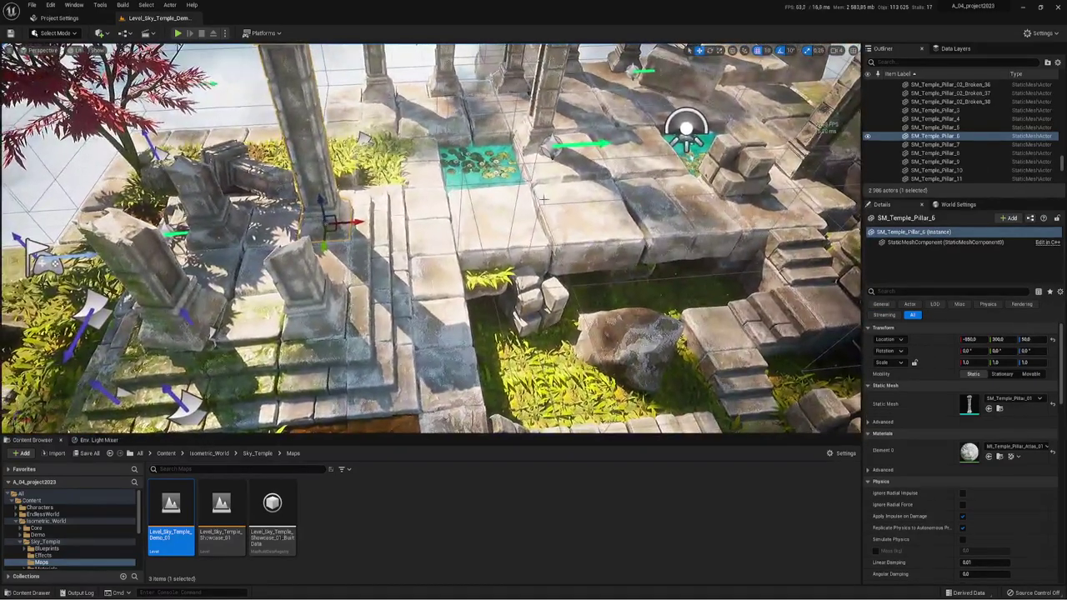
key(ctrl+z)
key(f)
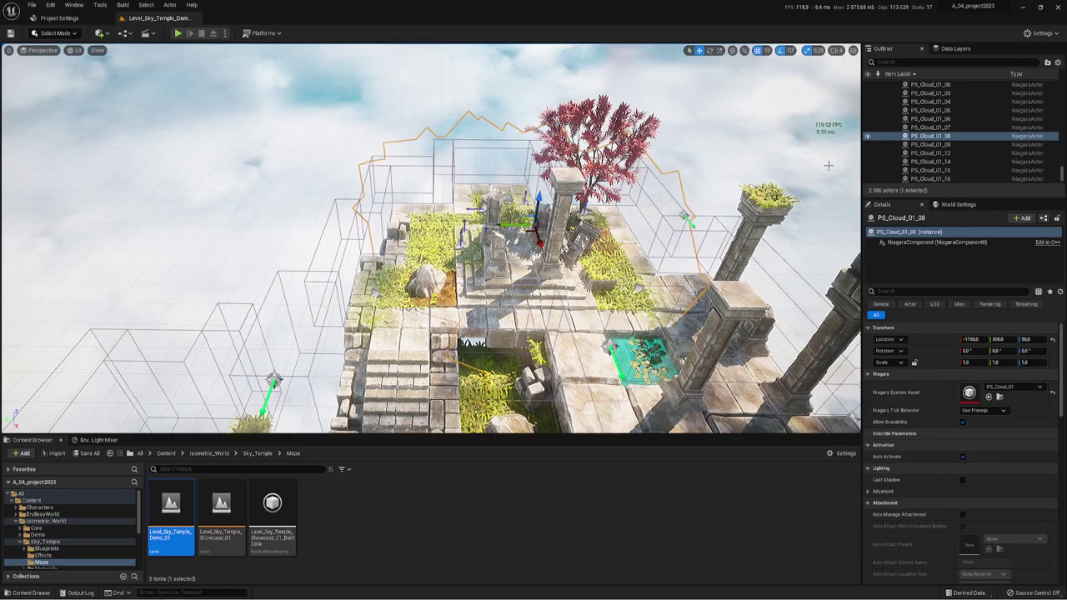
click(867, 136)
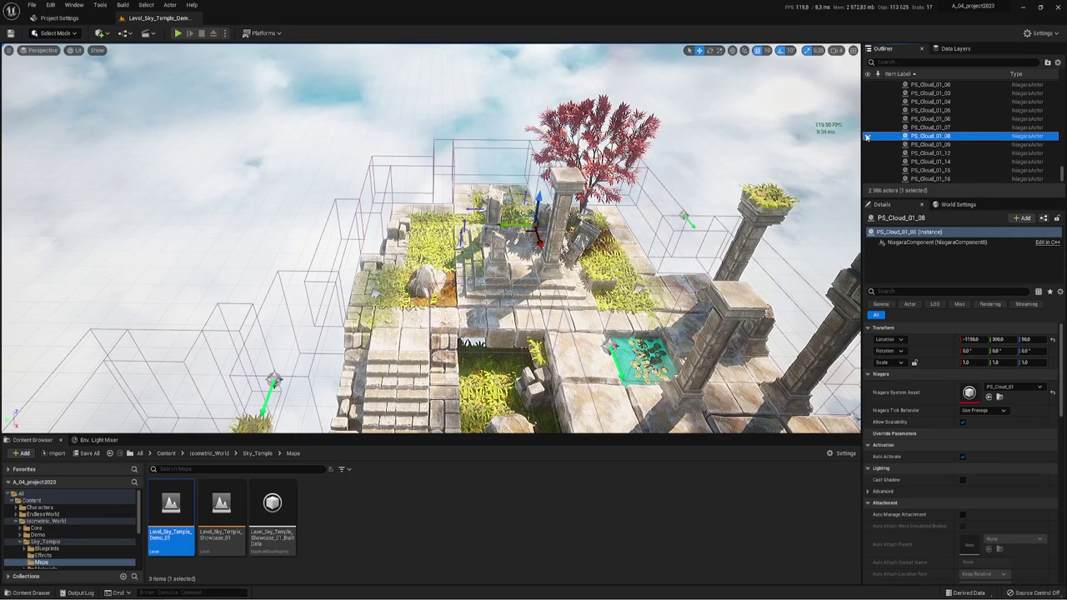
click(576, 366)
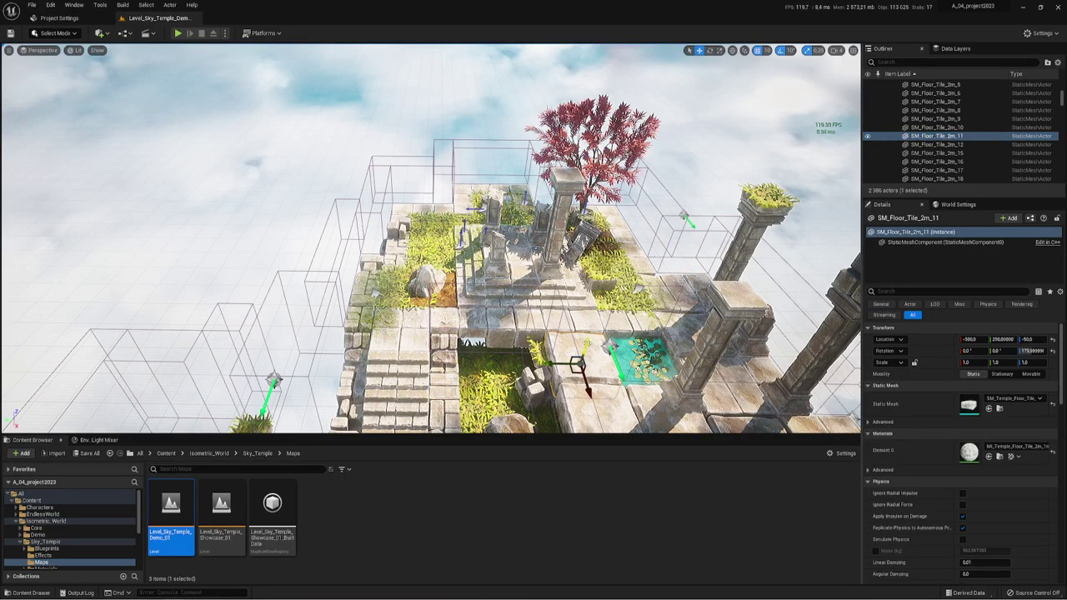
key(f)
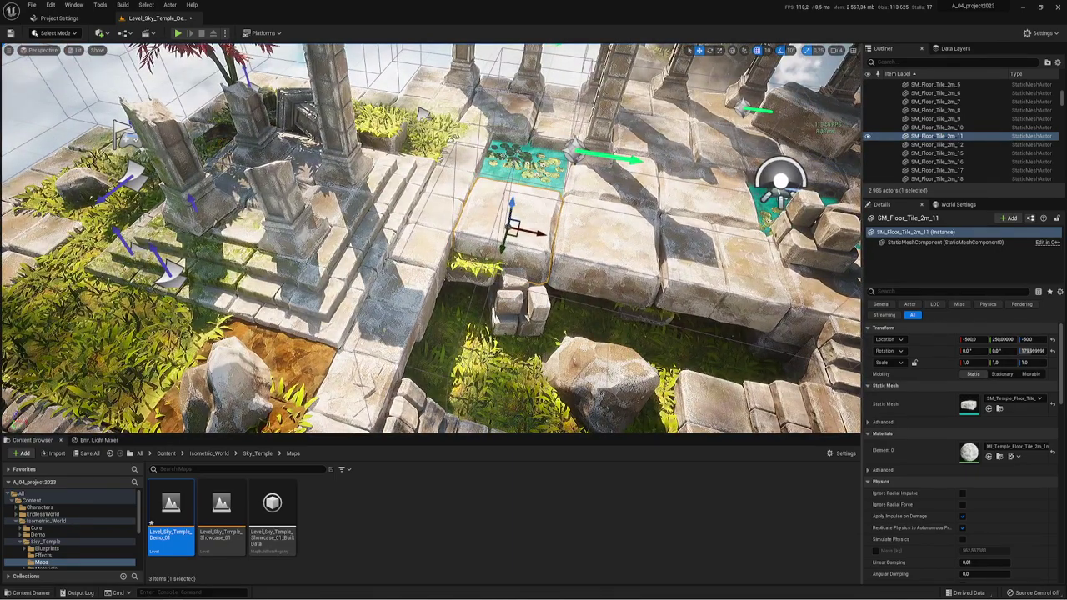
- Inspect cloud PS_Cloud_01_06 and the temple floor, cube and stairs meshes, then play the level
right_drag(417, 250, 583, 250)
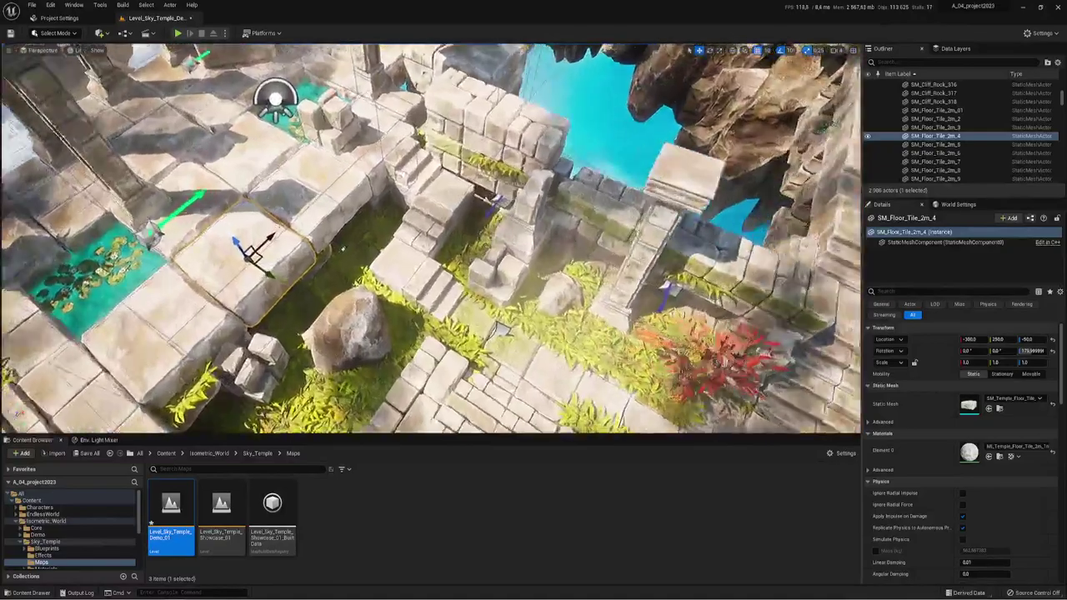
scroll(556, 288, up, 5)
click(556, 288)
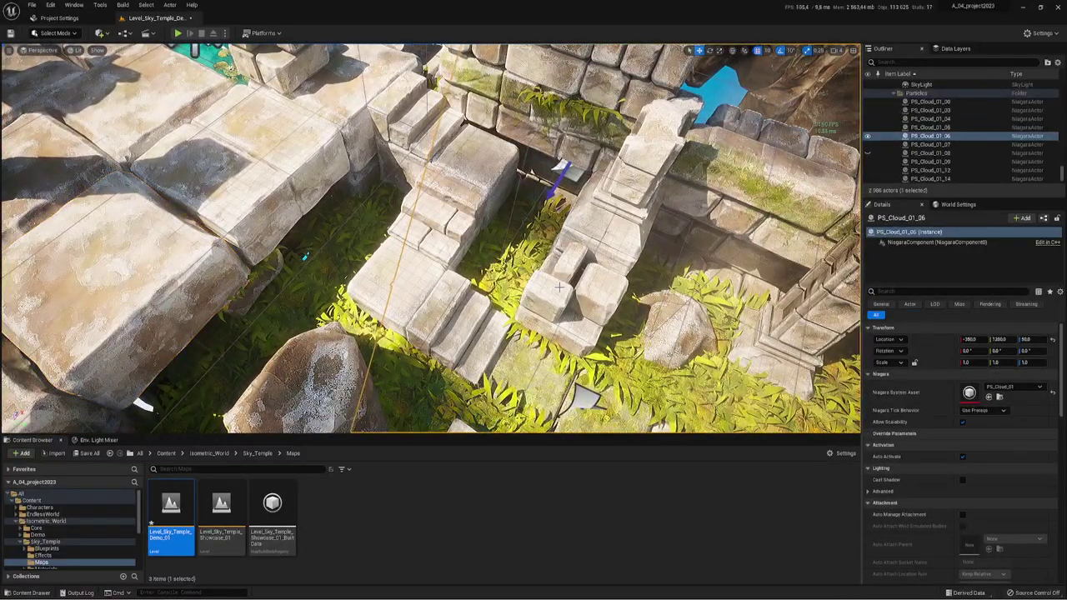
scroll(559, 287, down, 5)
scroll(558, 288, down, 5)
scroll(558, 287, down, 4)
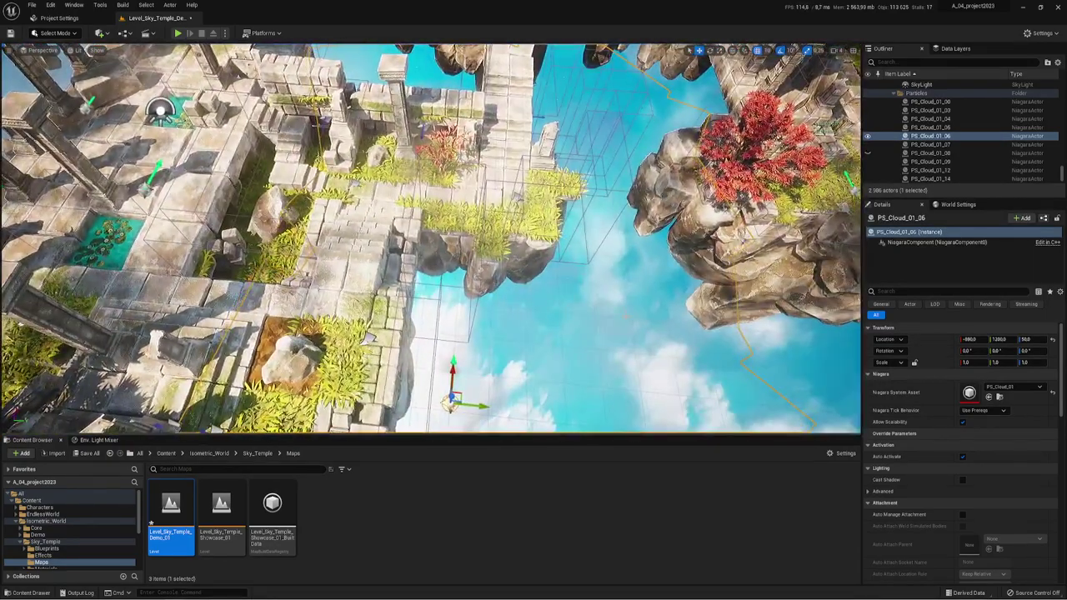
key(Escape)
click(417, 187)
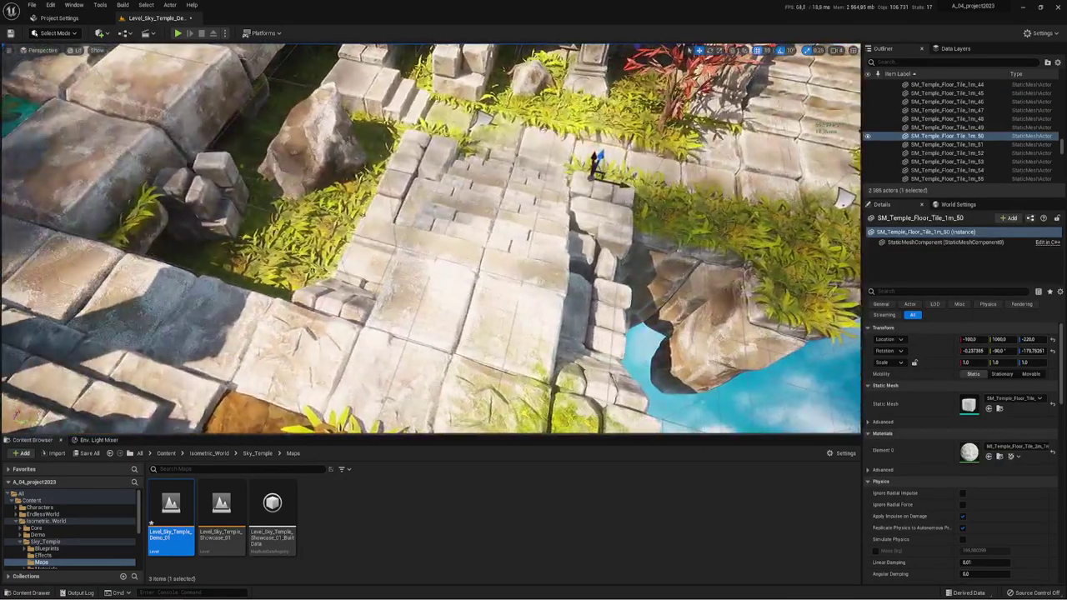
click(412, 206)
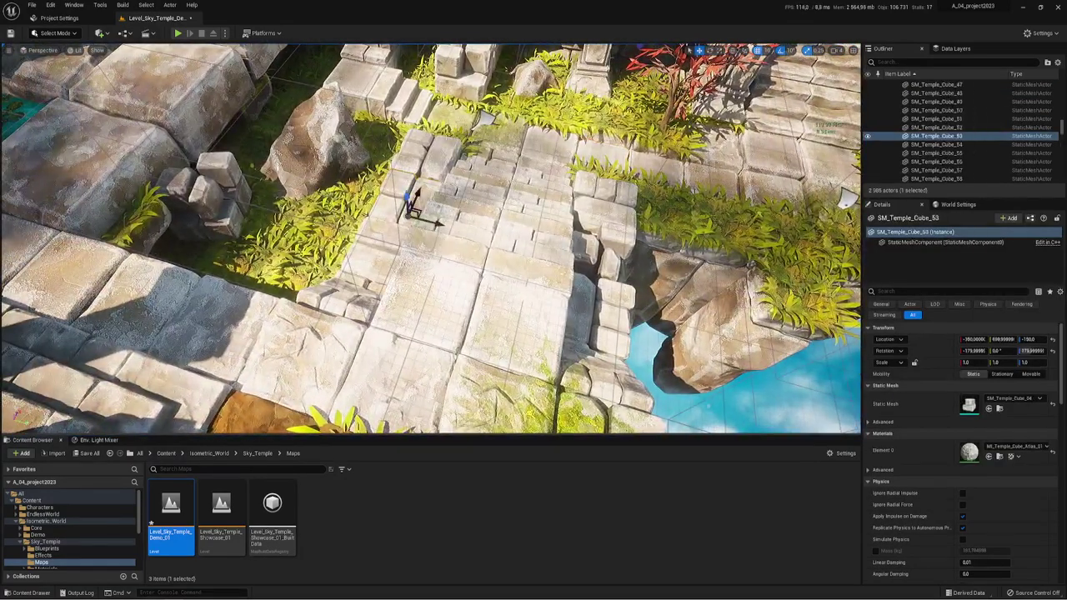
click(457, 227)
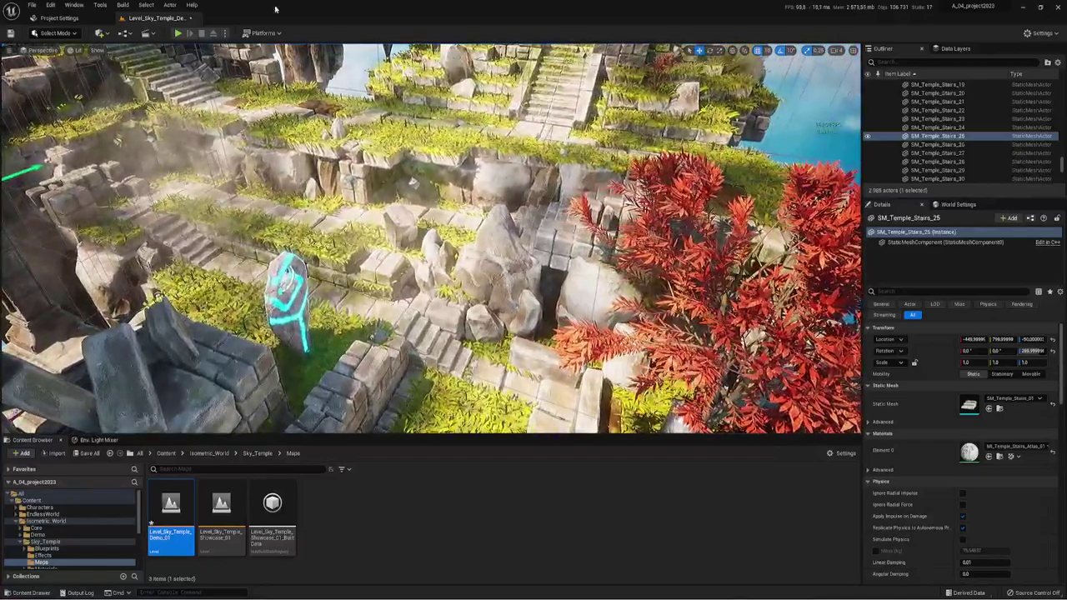
click(178, 34)
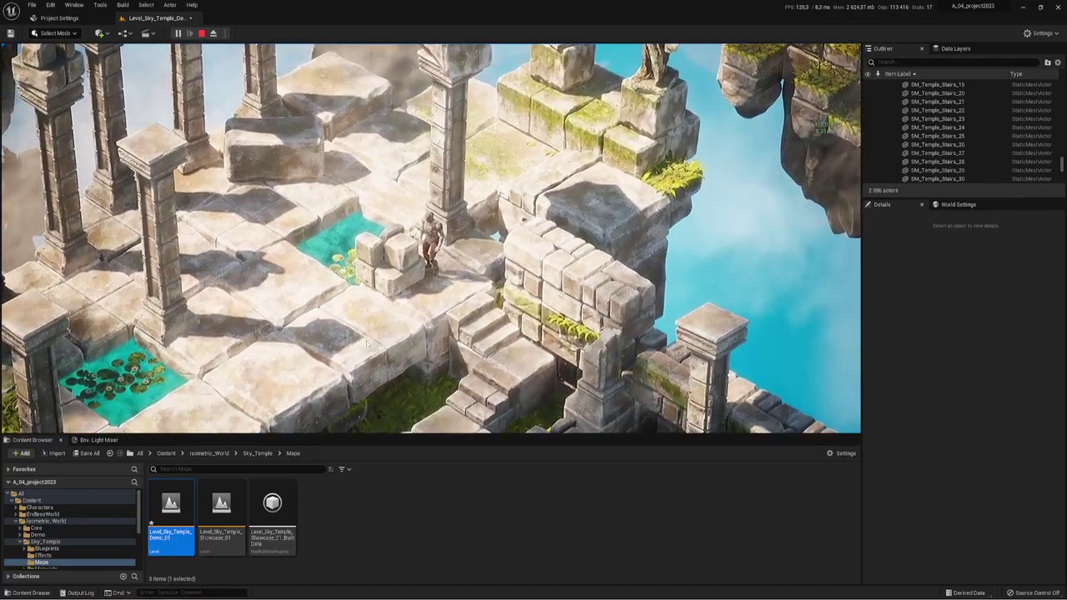
- Walk the character across the temple with WASD and switch the game view to wireframe (F1)
key(w)
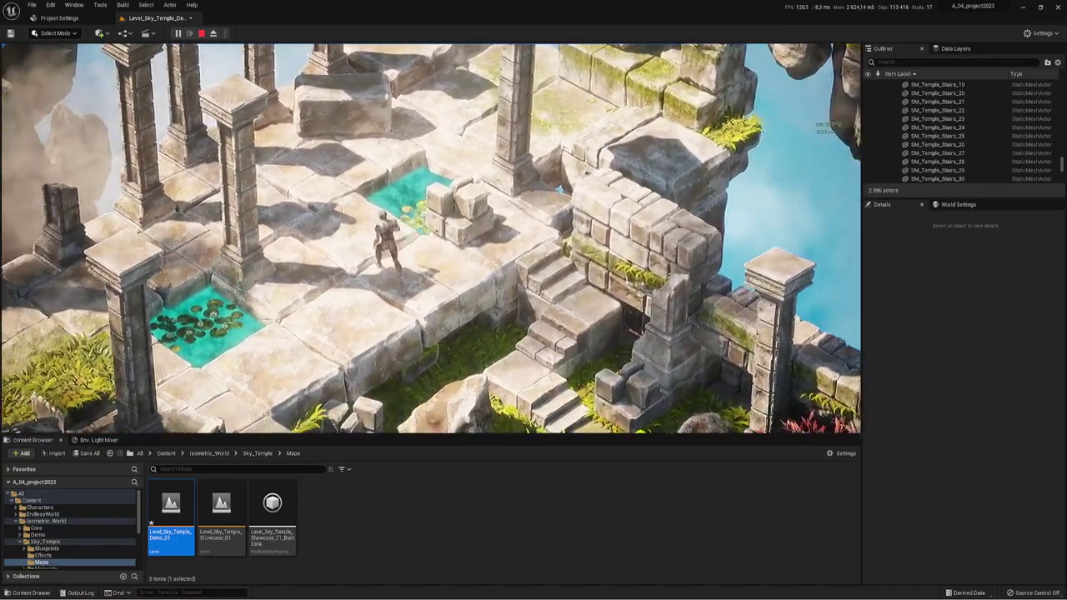
key(w)
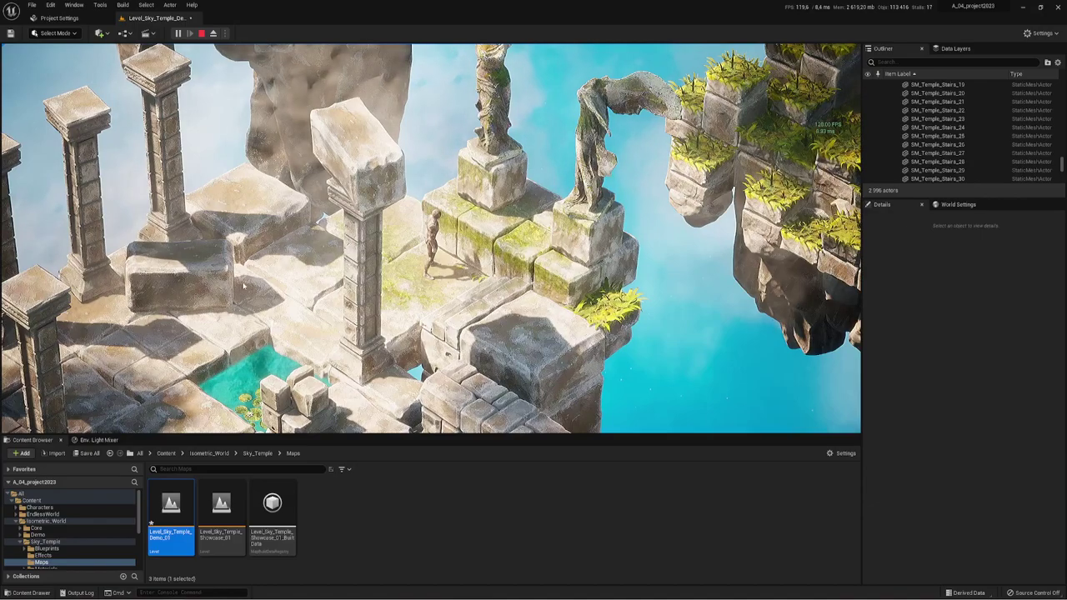
key(a)
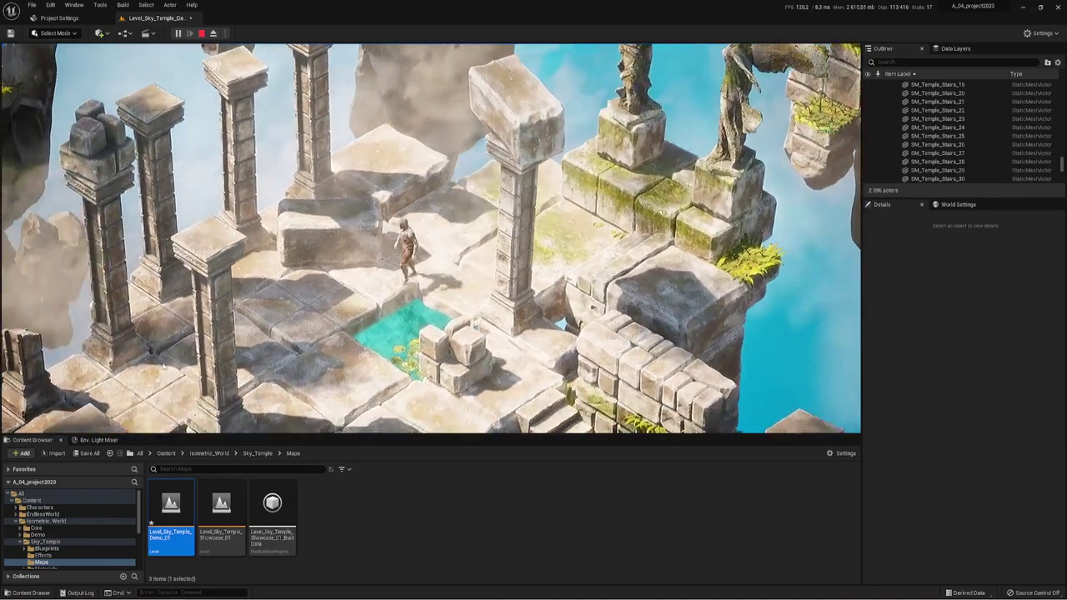
key(s)
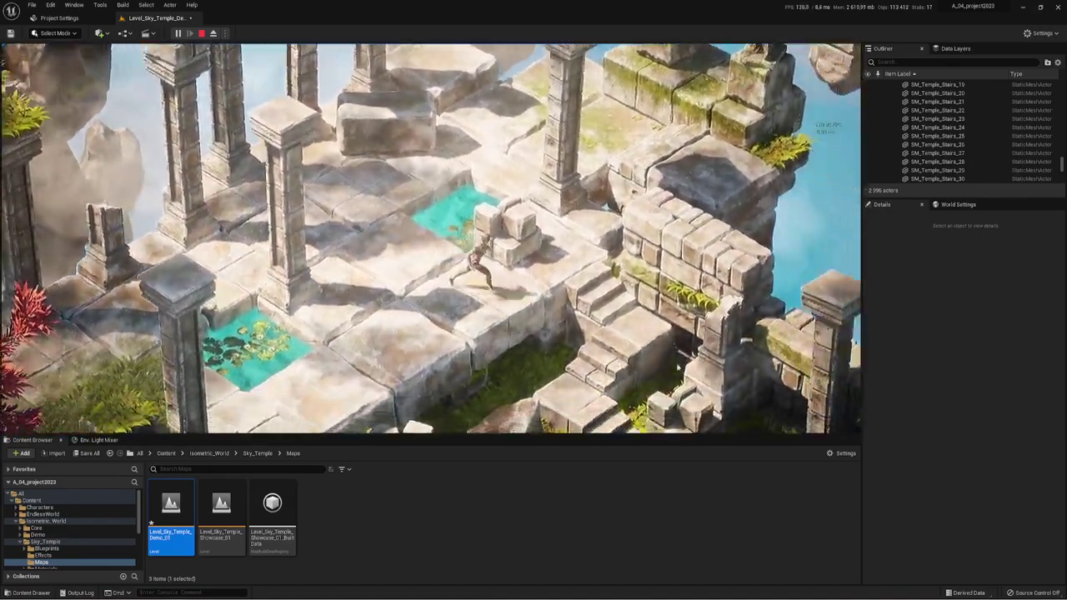
key(d)
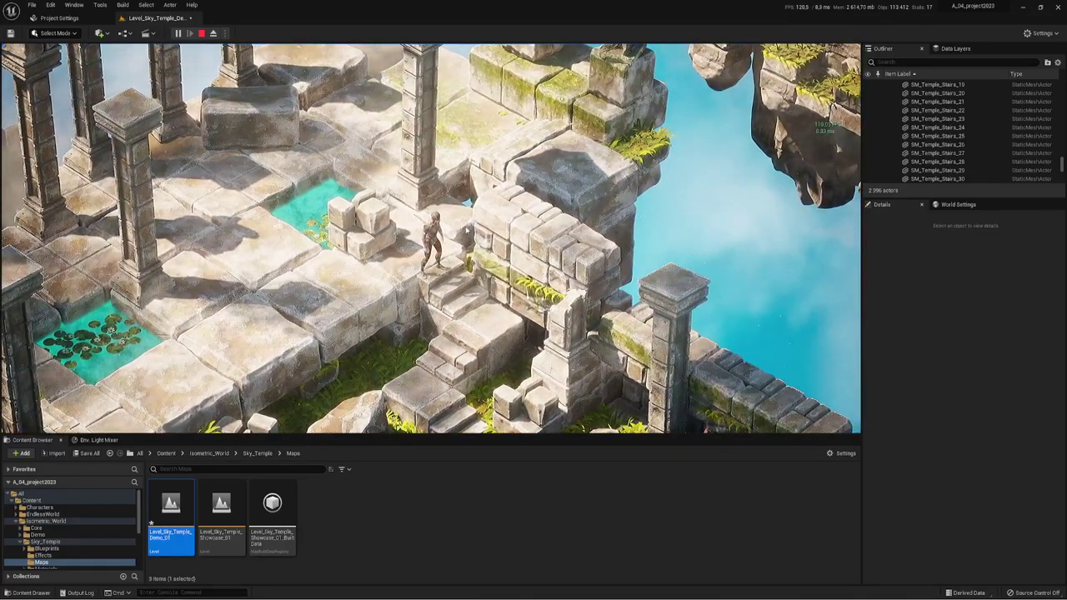
key(F1)
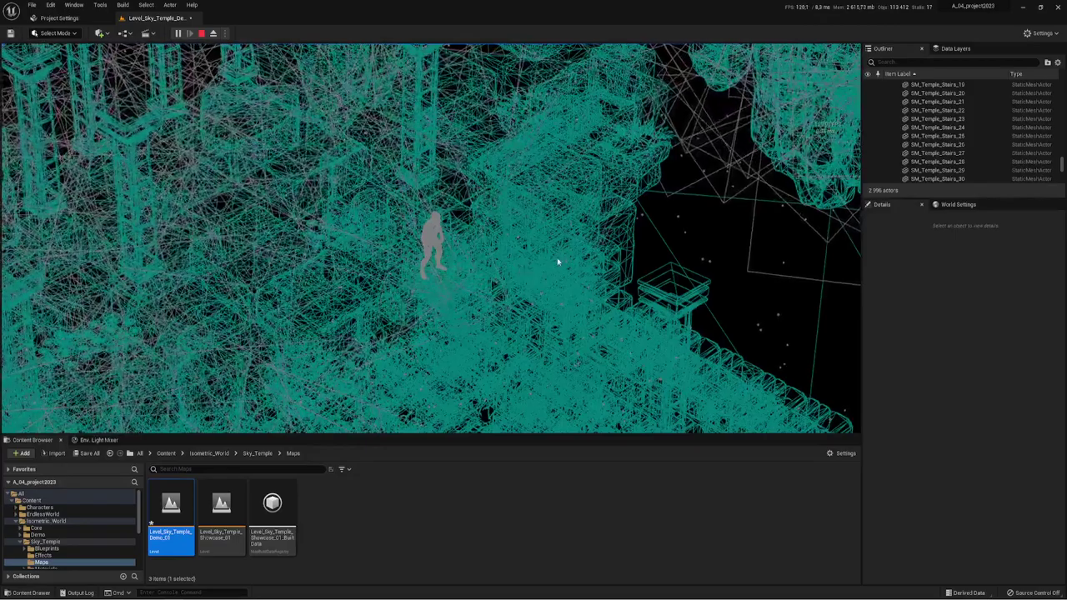
- Walk the character around while viewing shader complexity (F5), lit (F3), then detail lighting (F4)
key(s)
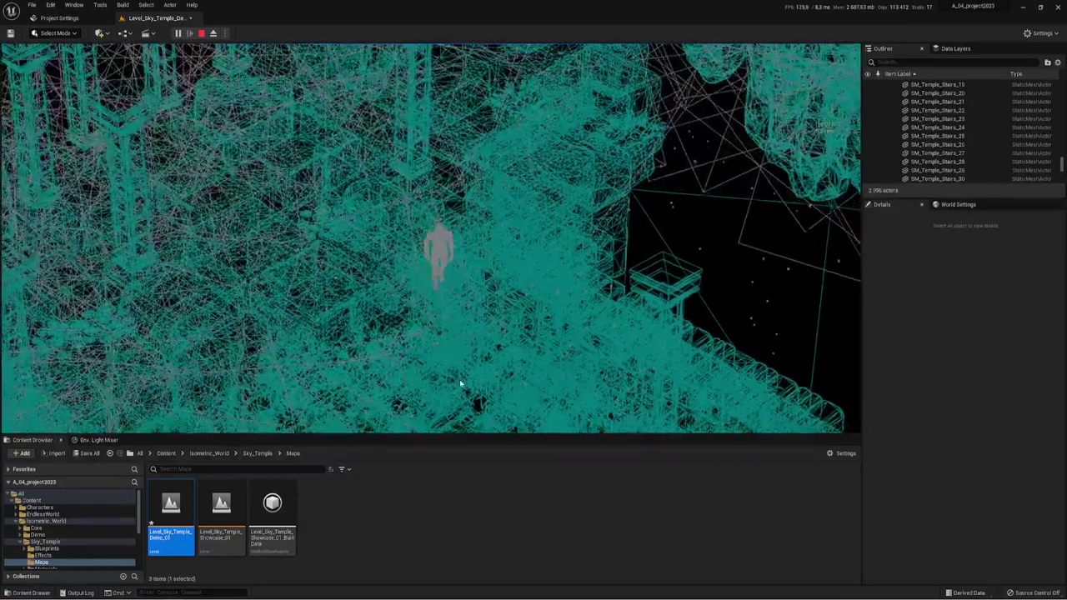
drag(437, 404, 550, 386)
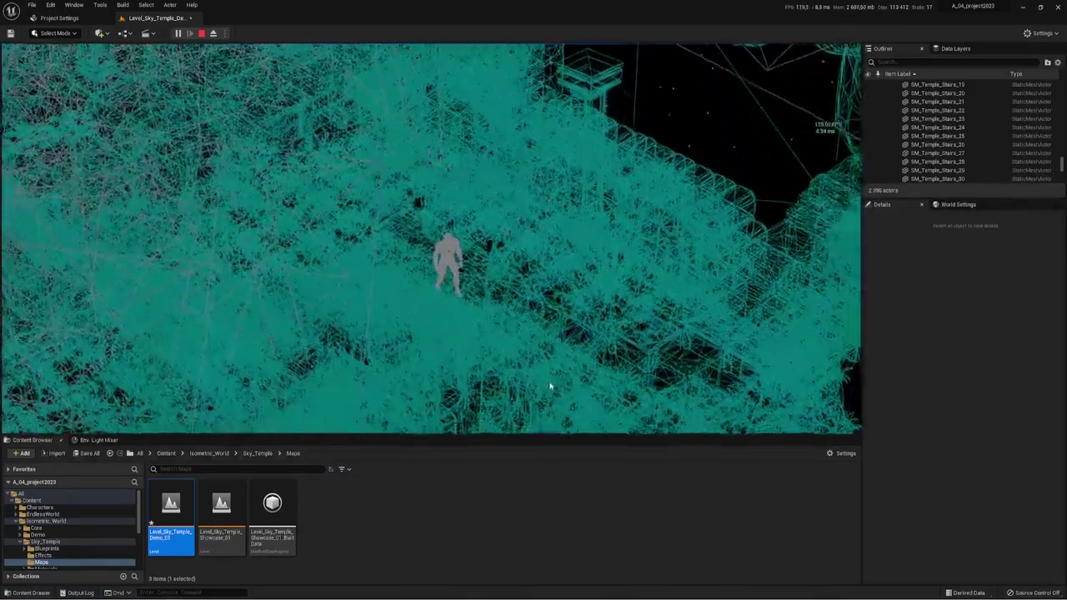
key(F5)
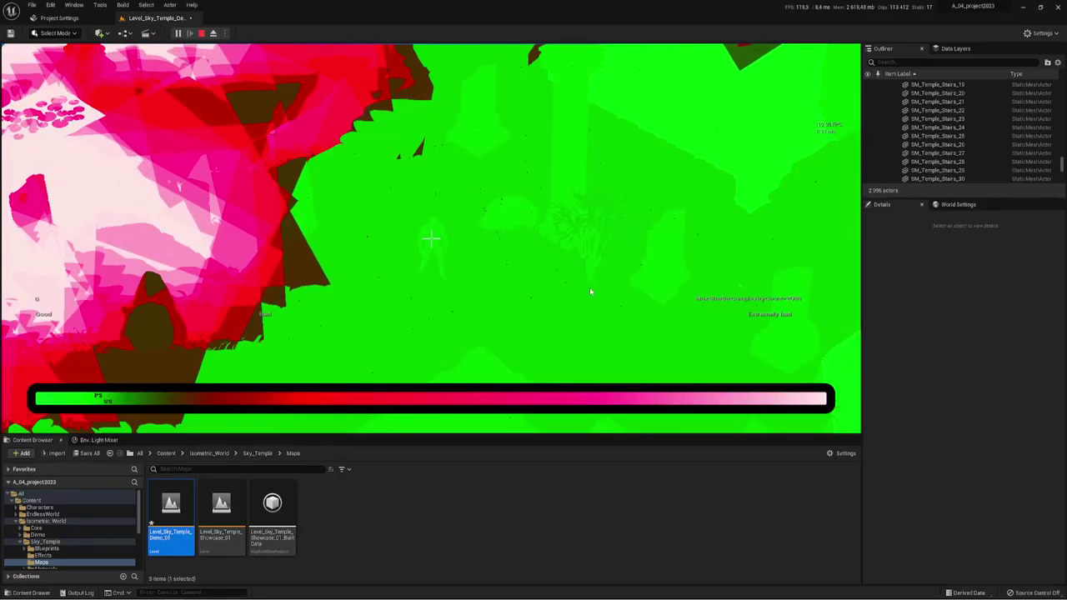
key(d)
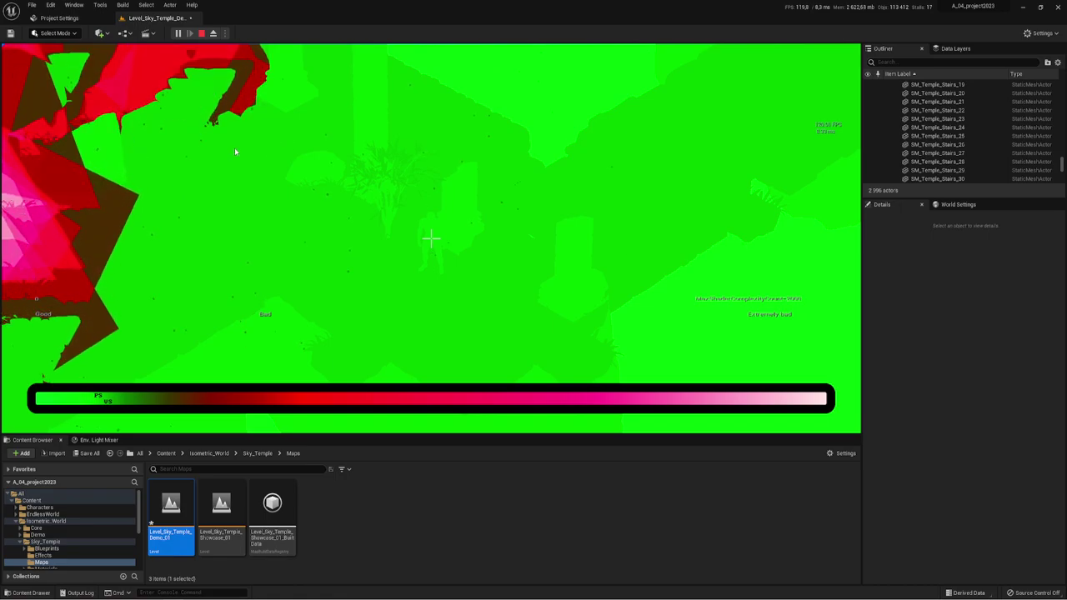
key(F3)
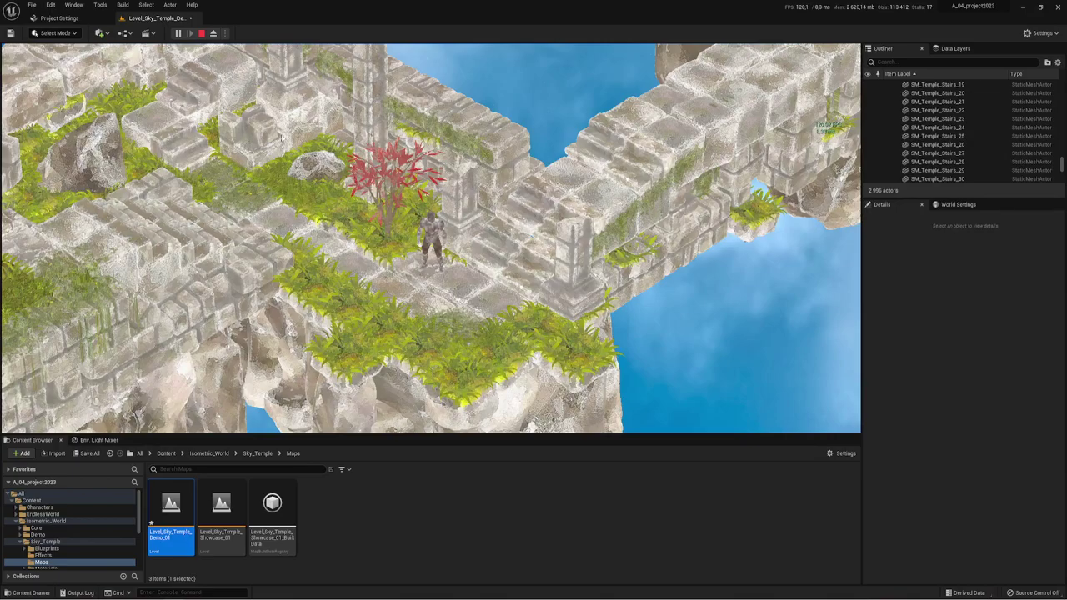
click(637, 156)
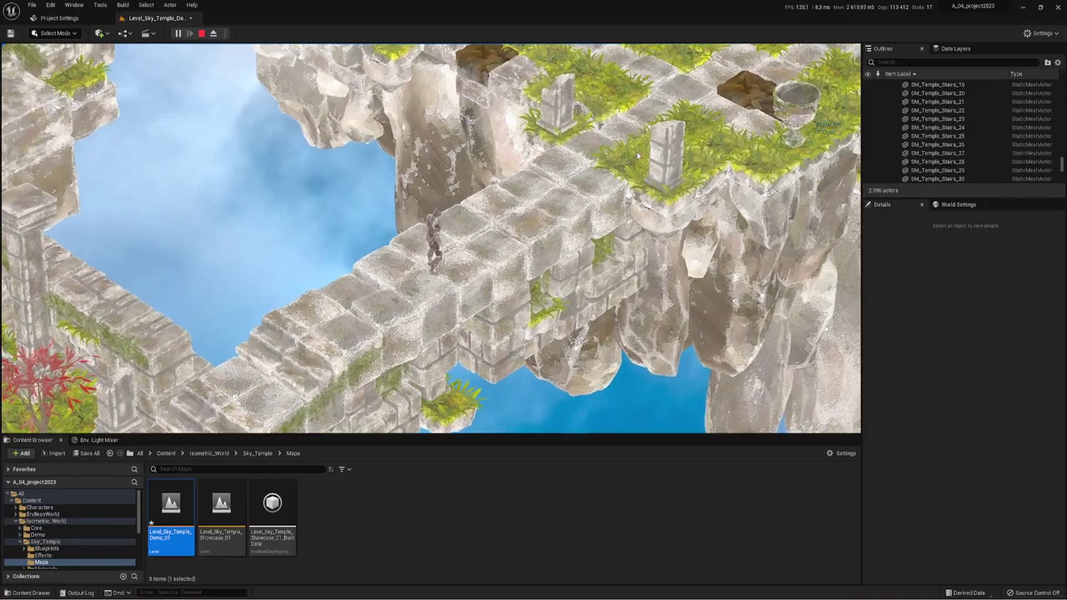
key(F4)
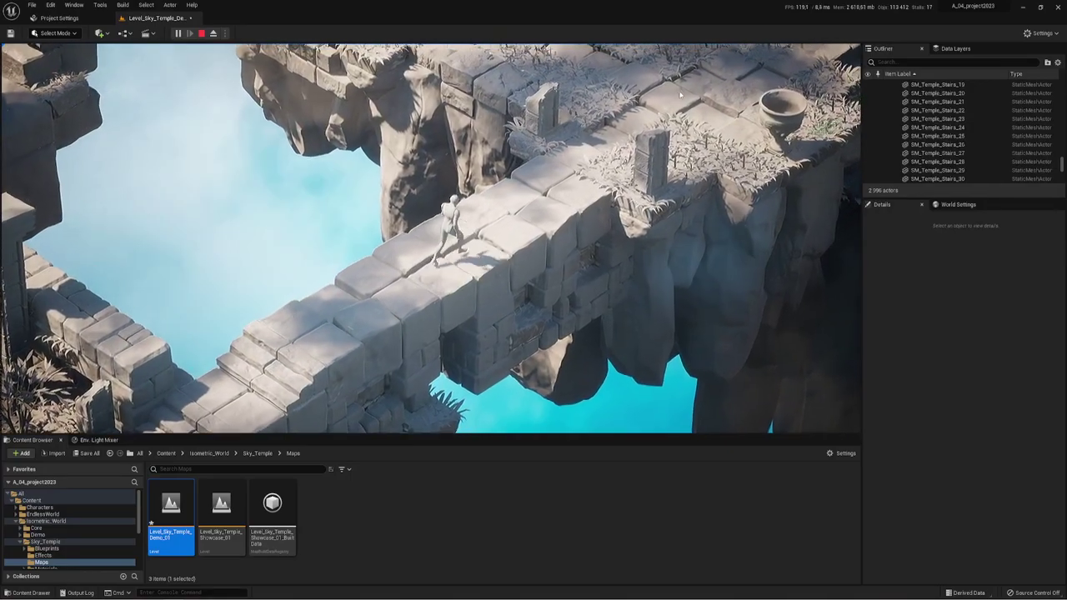
- Stop play and load Level_Sky_Temple_Showcase_01, dismissing the save prompt
key(Escape)
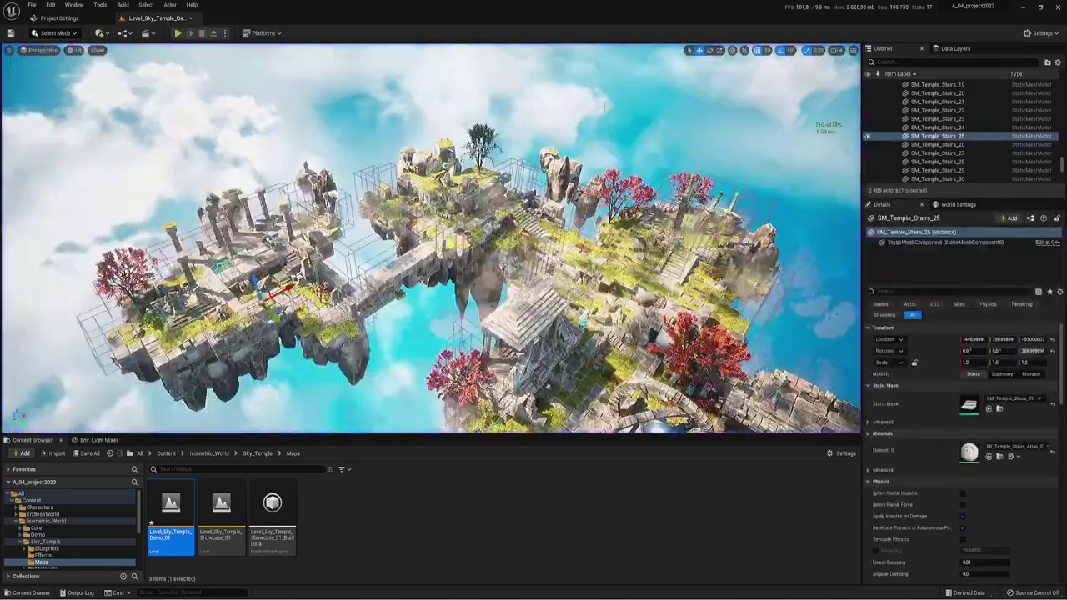
double_click(237, 504)
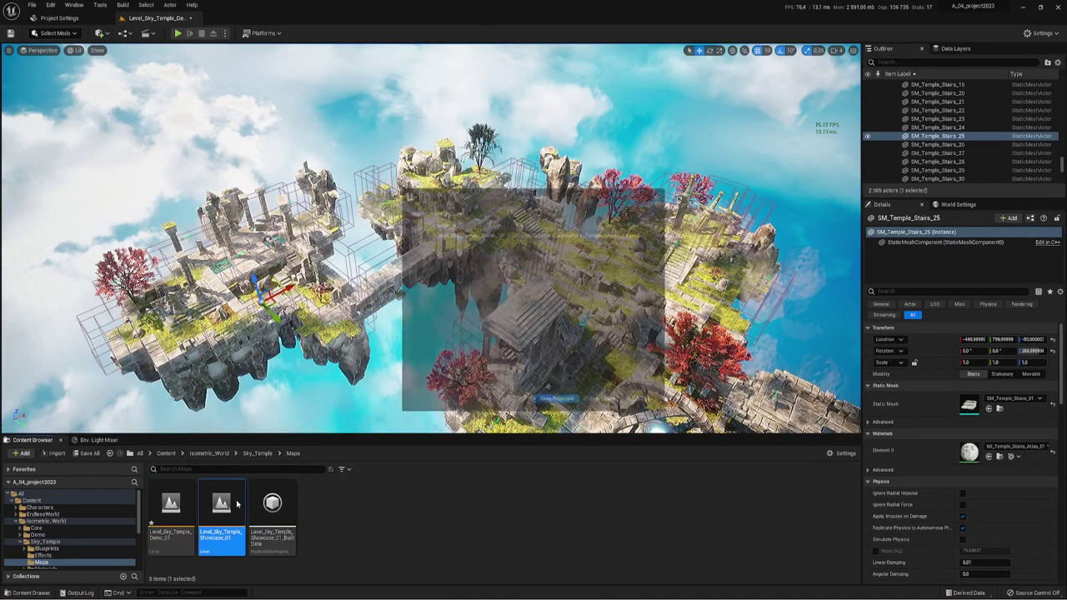
click(570, 402)
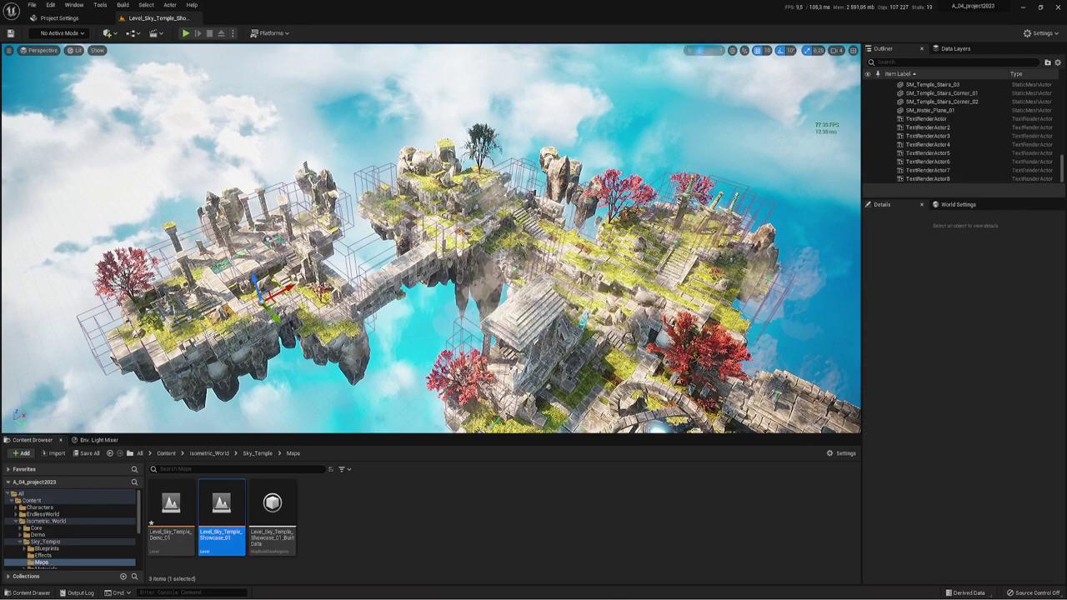
scroll(431, 238, down, 3)
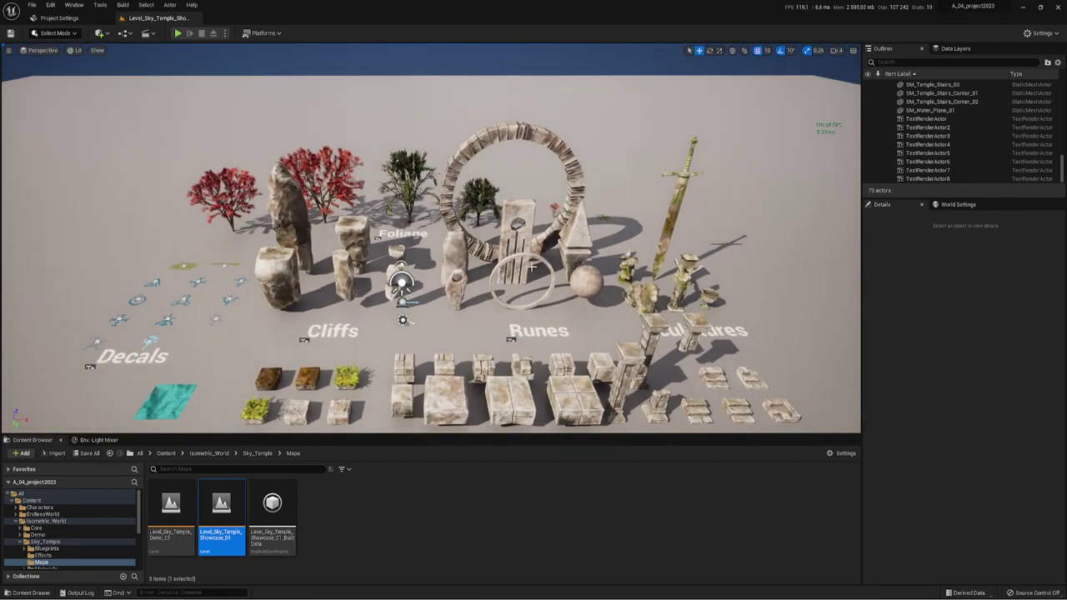
click(177, 33)
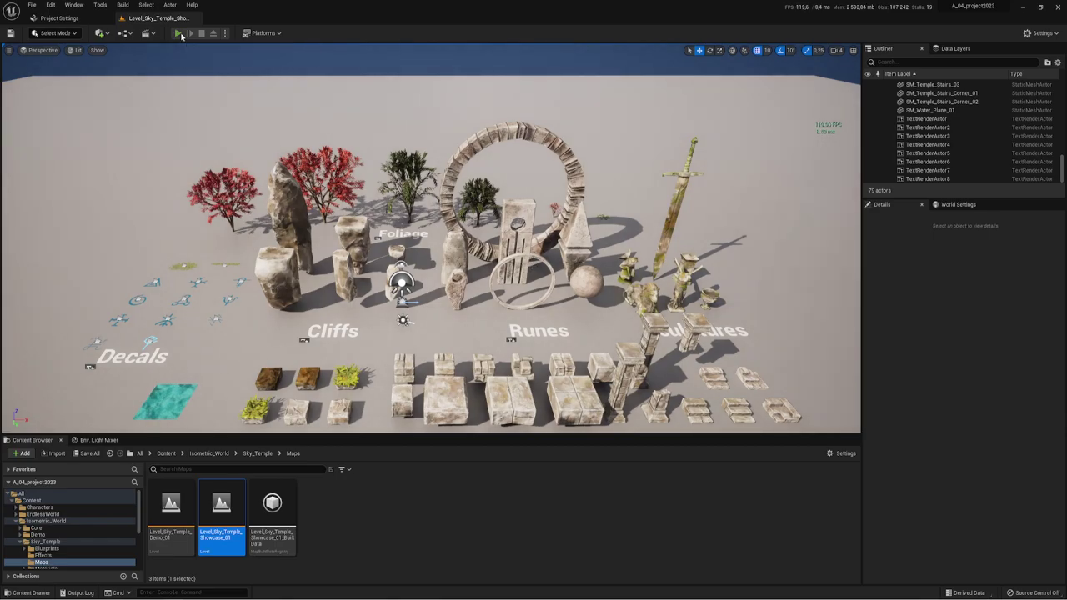
click(453, 131)
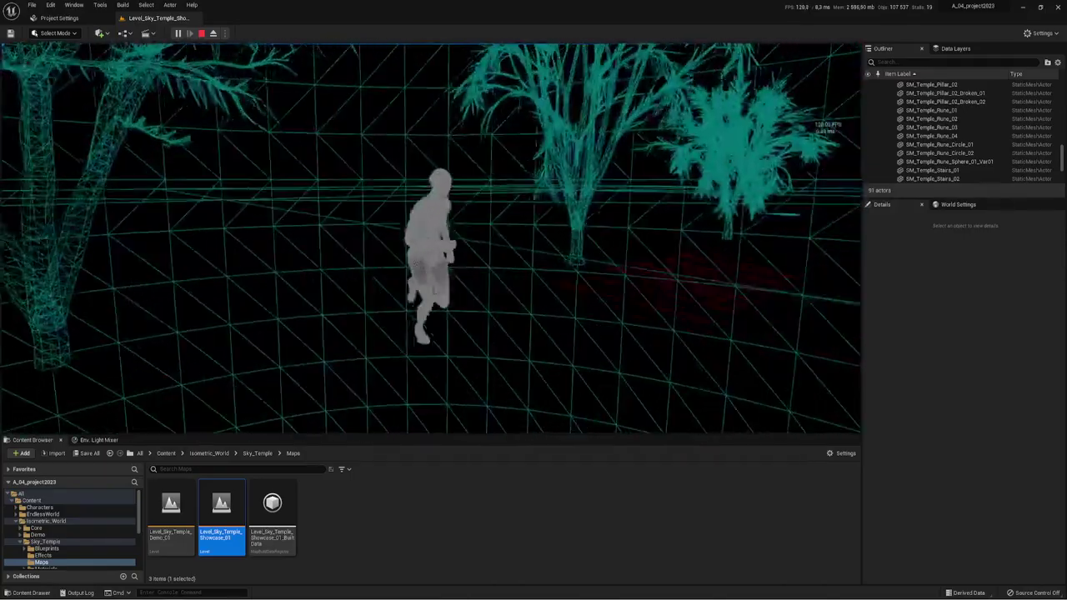
key(w)
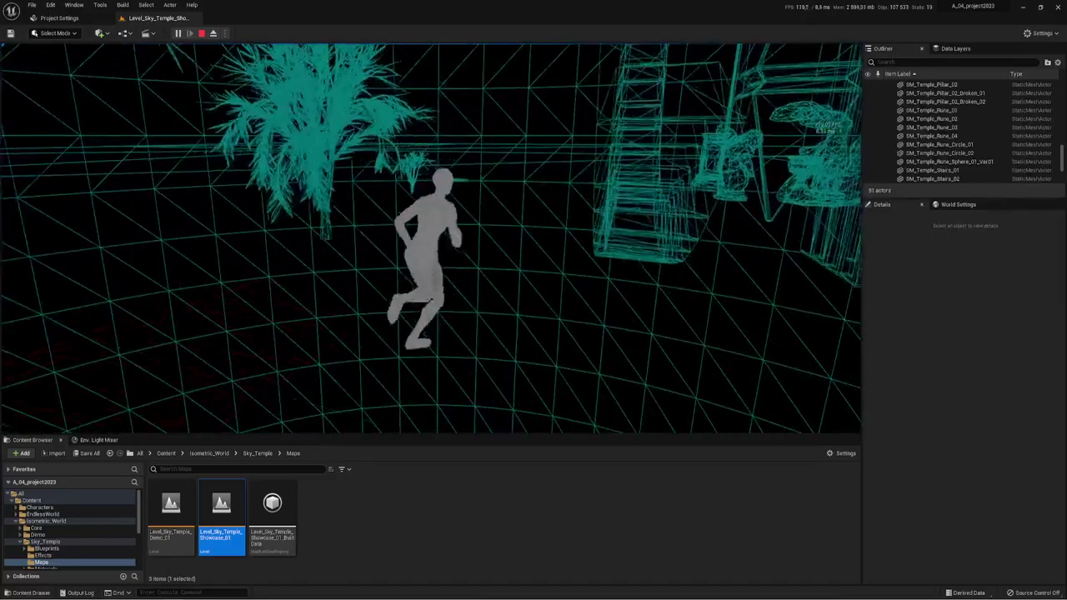
key(Escape)
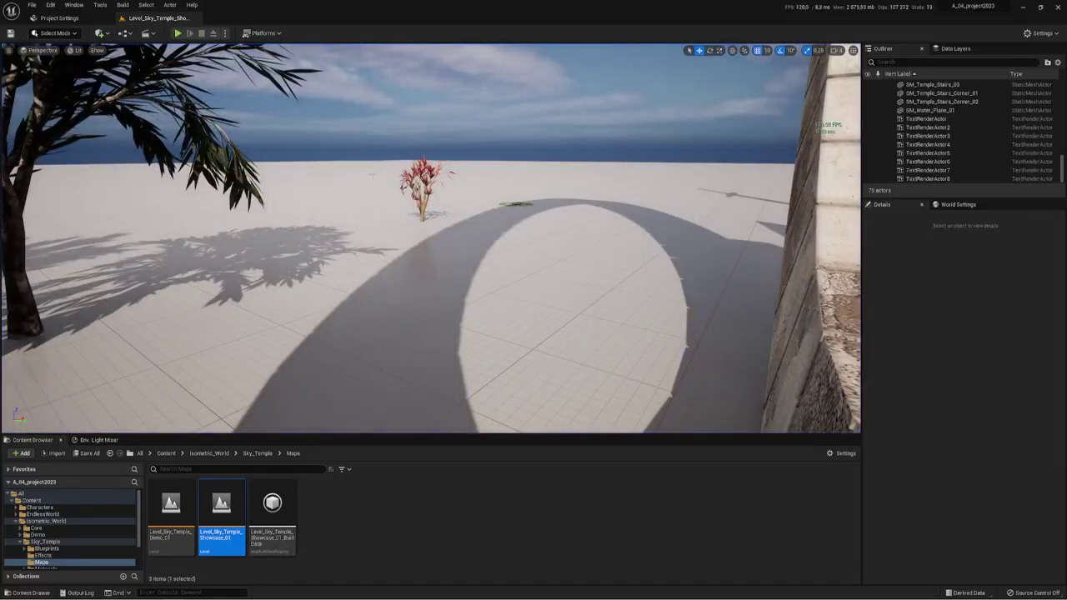
right_drag(430, 237, 430, 237)
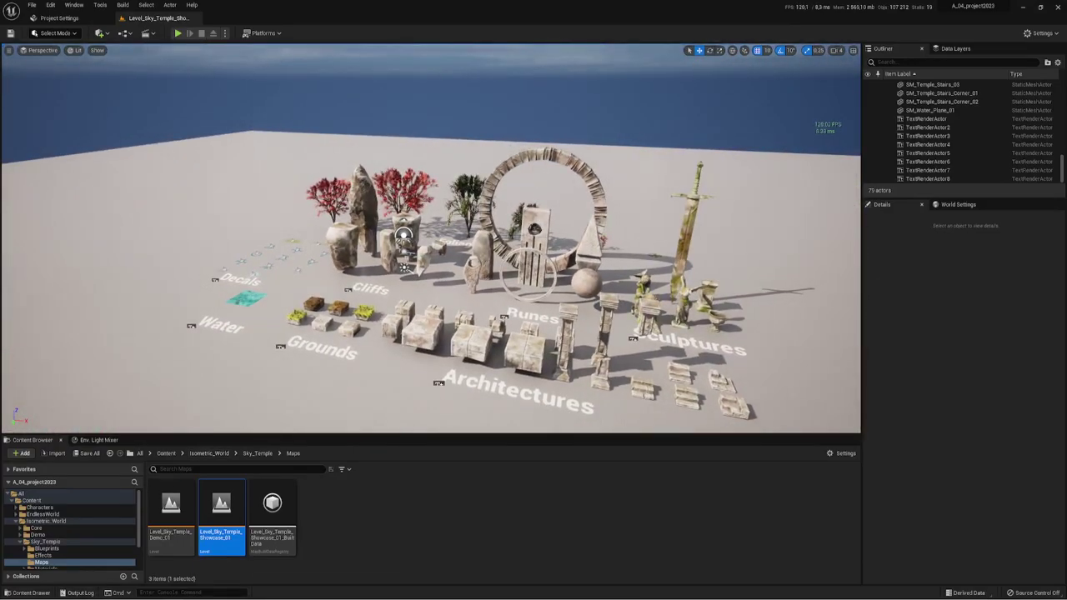
key(alt+Tab)
- View the Big Star Station LUMEN product page, then return to the Unreal Editor showing Map_BigStarStation
click(159, 7)
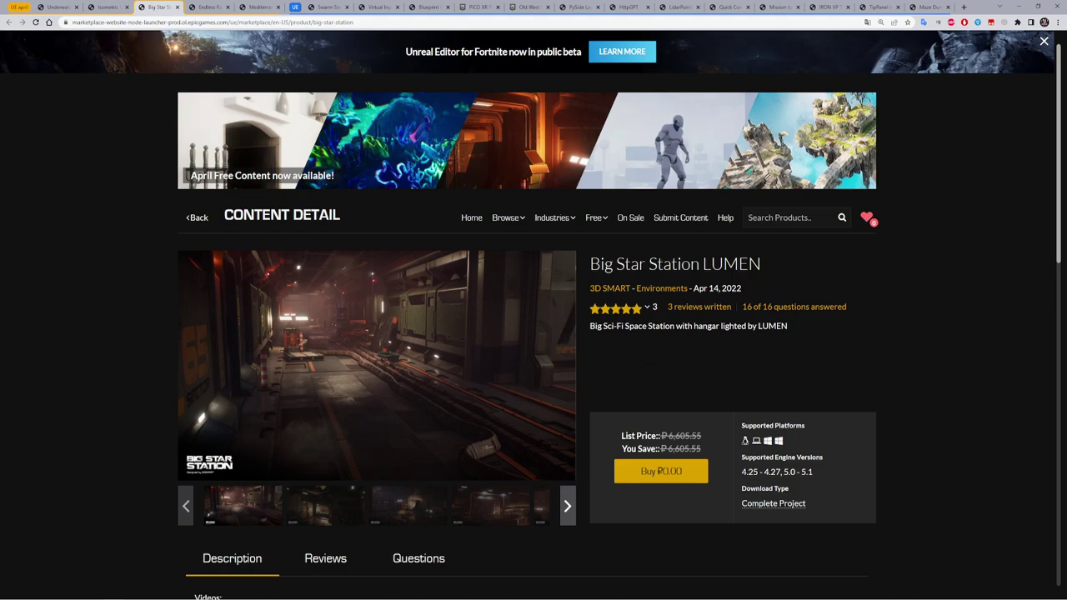
mouse_move(173, 596)
click(218, 565)
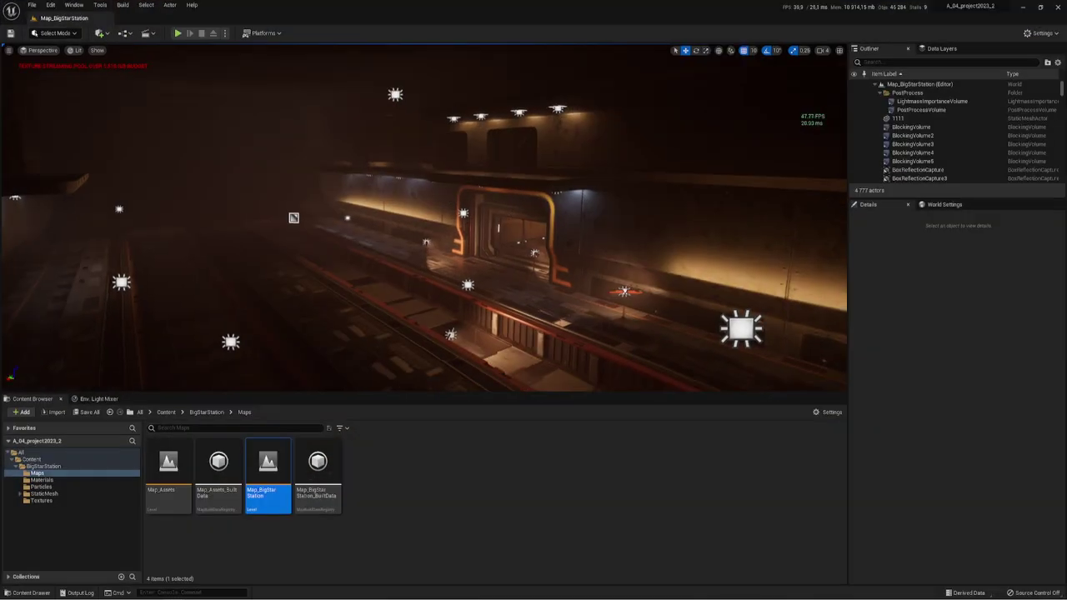
- Make the level viewport taller and reframe the camera on the station platform
right_drag(470, 321, 450, 350)
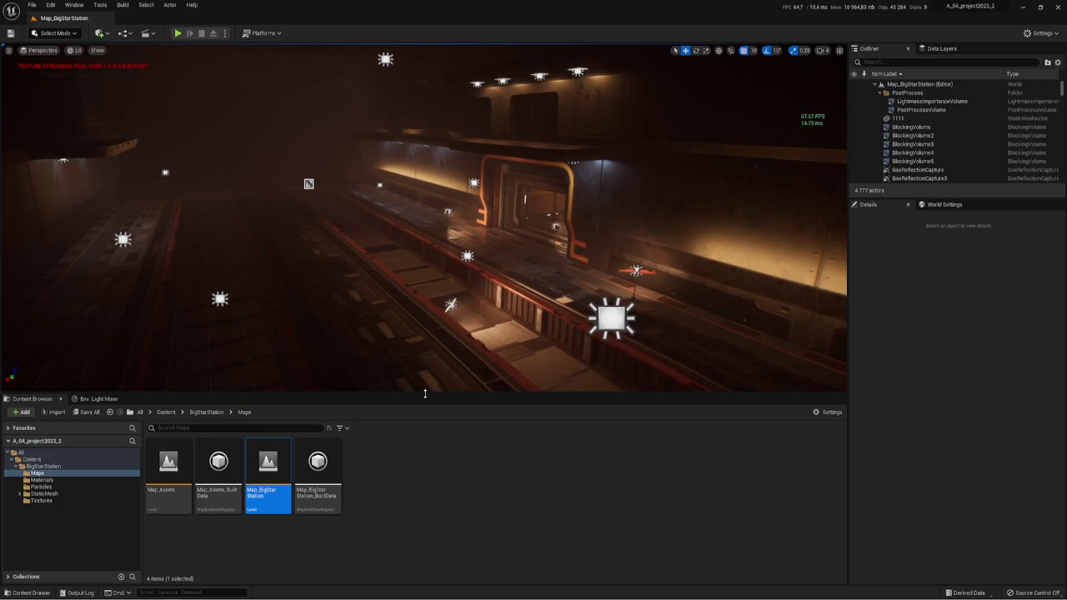
drag(425, 393, 423, 451)
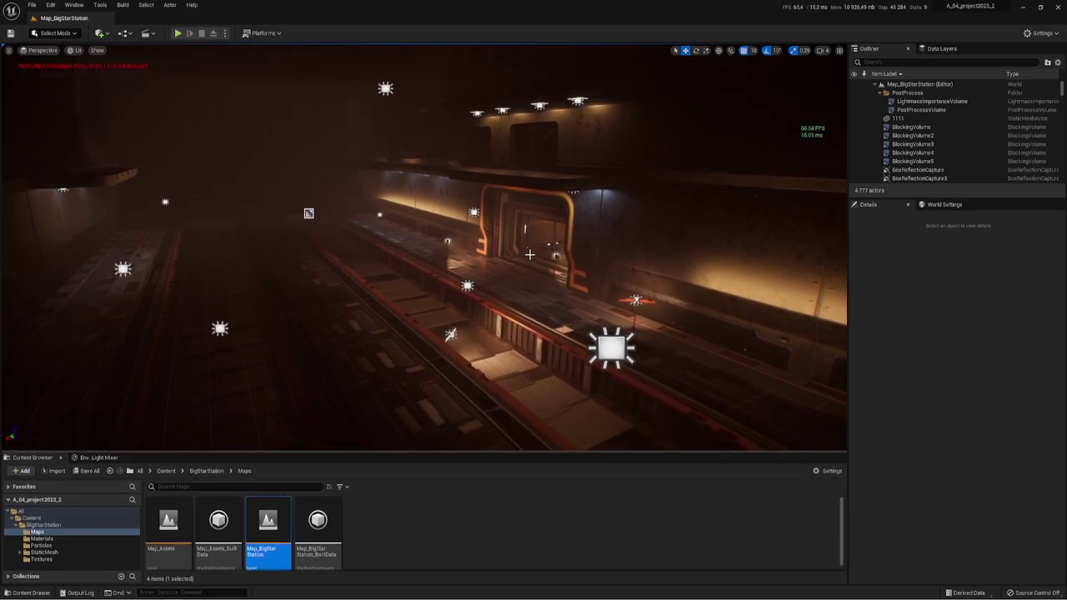
right_drag(529, 255, 529, 273)
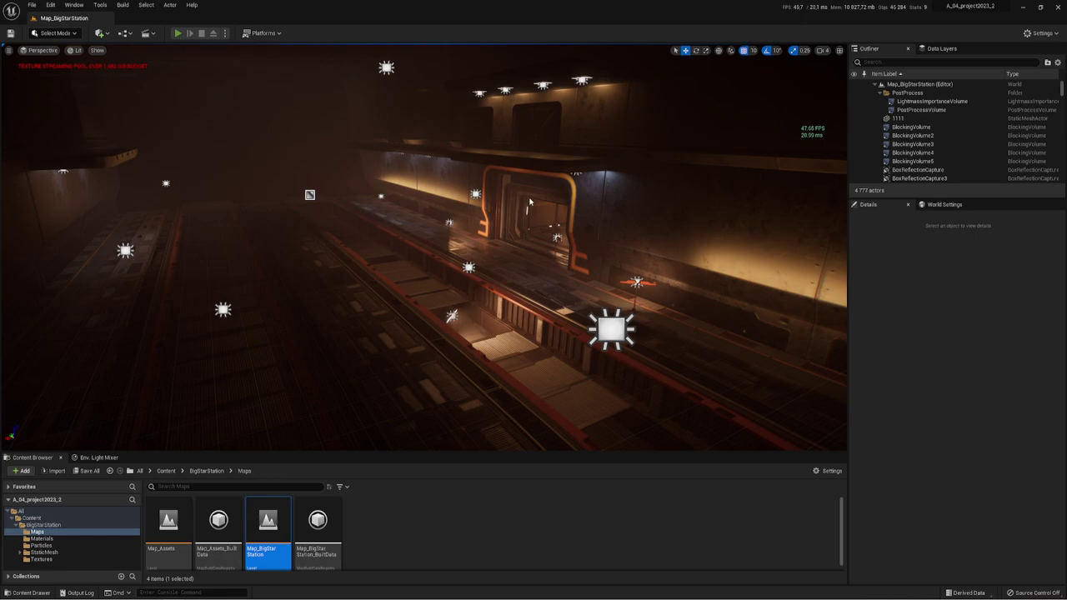
- Play the Big Star Station map in editor with Alt+P and explore the lit corridors
key(alt+p)
click(724, 193)
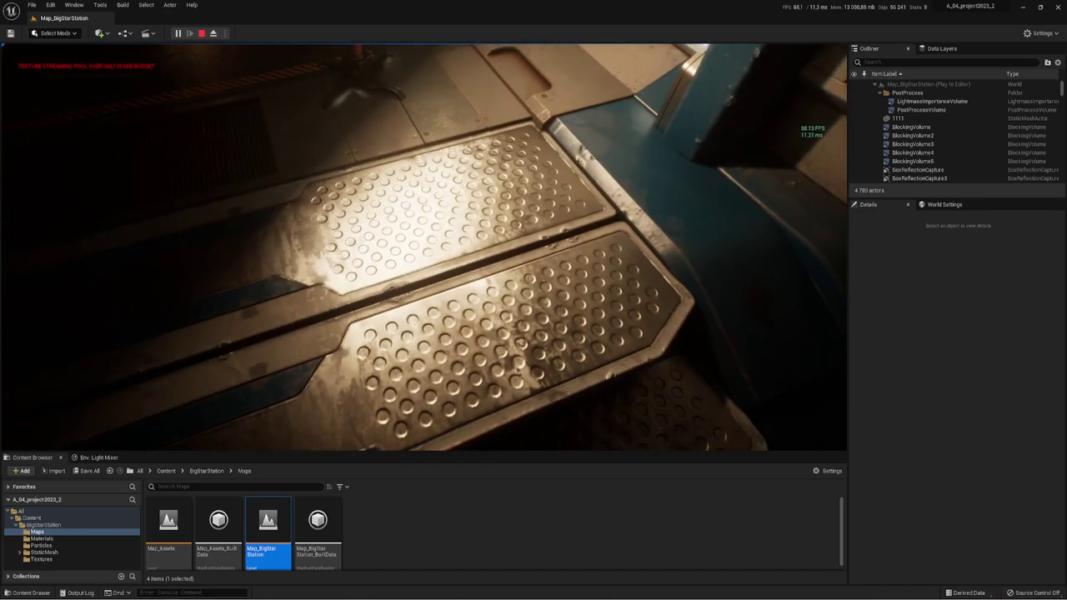
key(shift+F1)
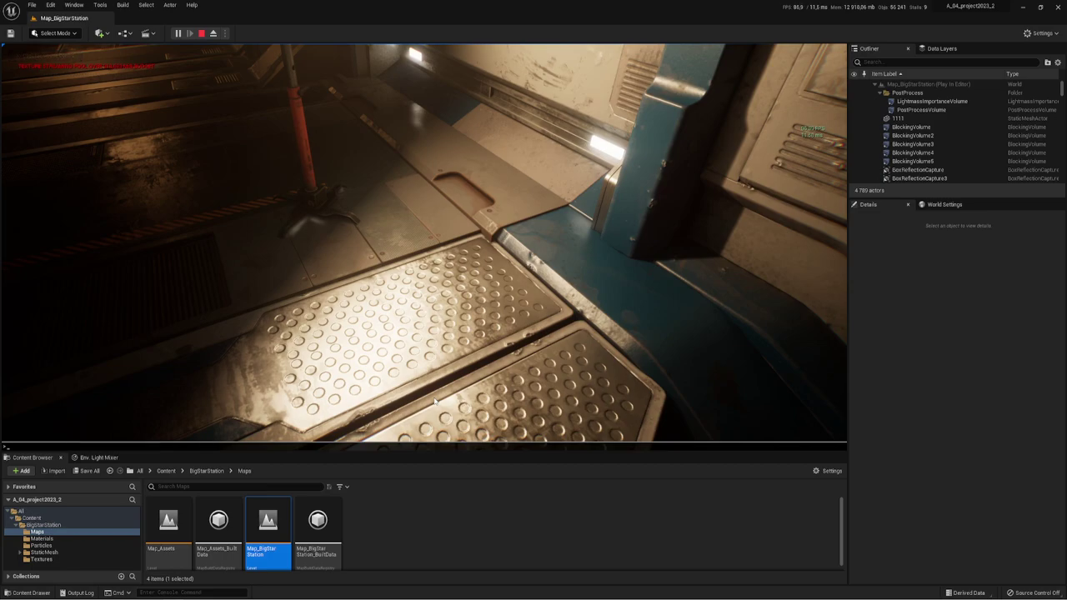
- Run r.Streaming.PoolSize 80 in the console
key(grave)
key(Up)
key(Up)
key(Up)
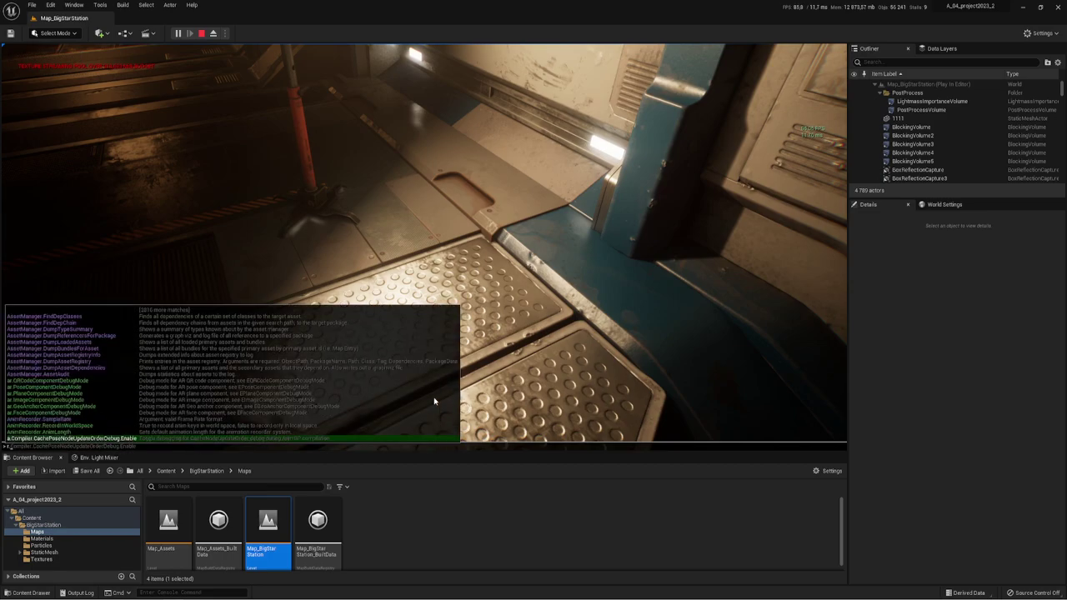
text(r.Streaming)
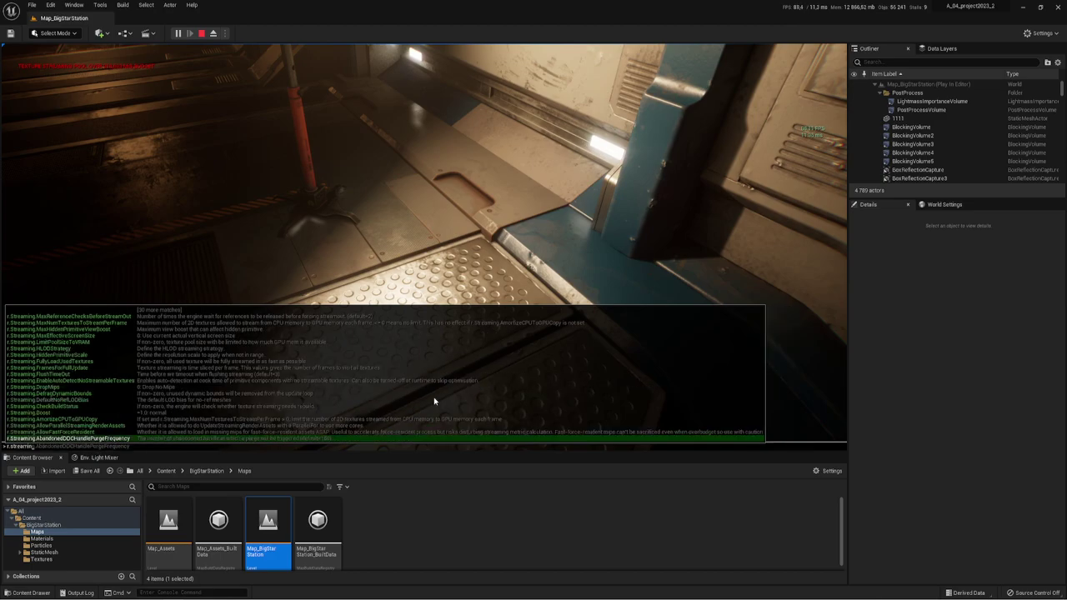
text(/)
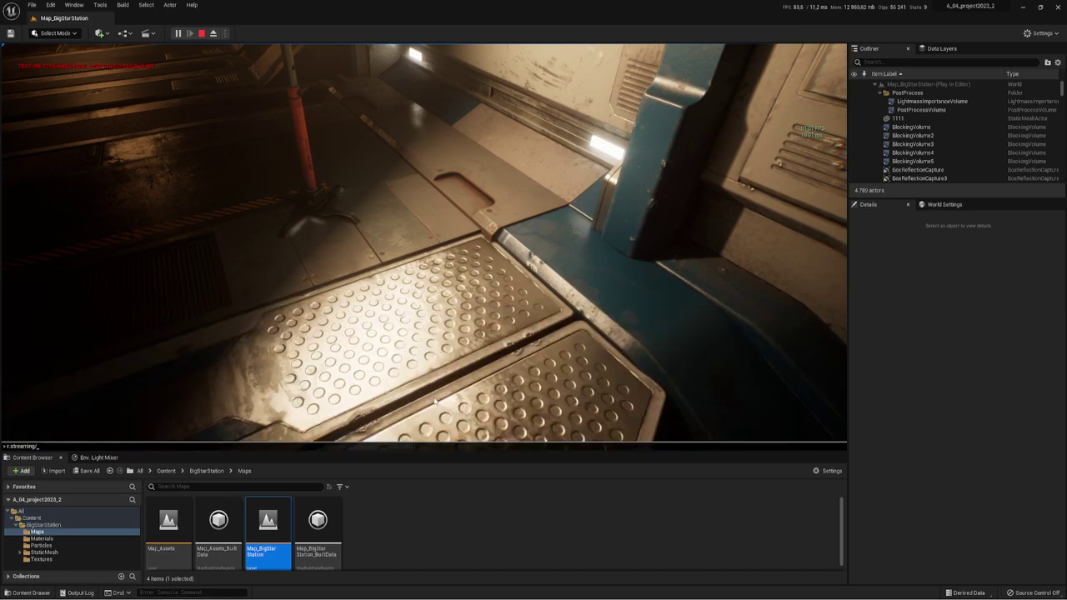
key(BackSpace)
text(.p)
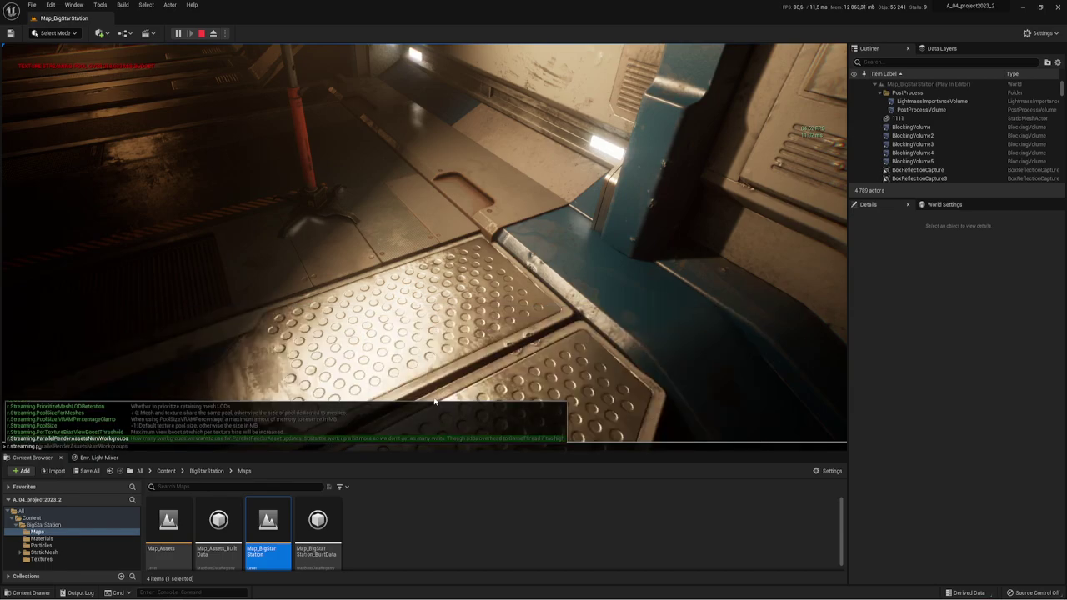
text(o)
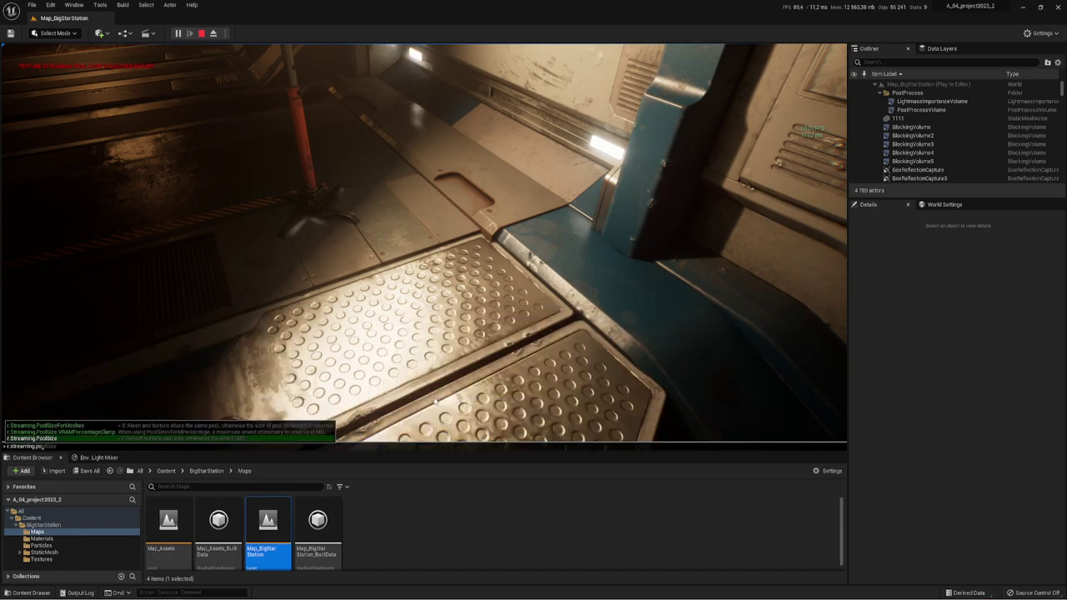
key(Tab)
text(80)
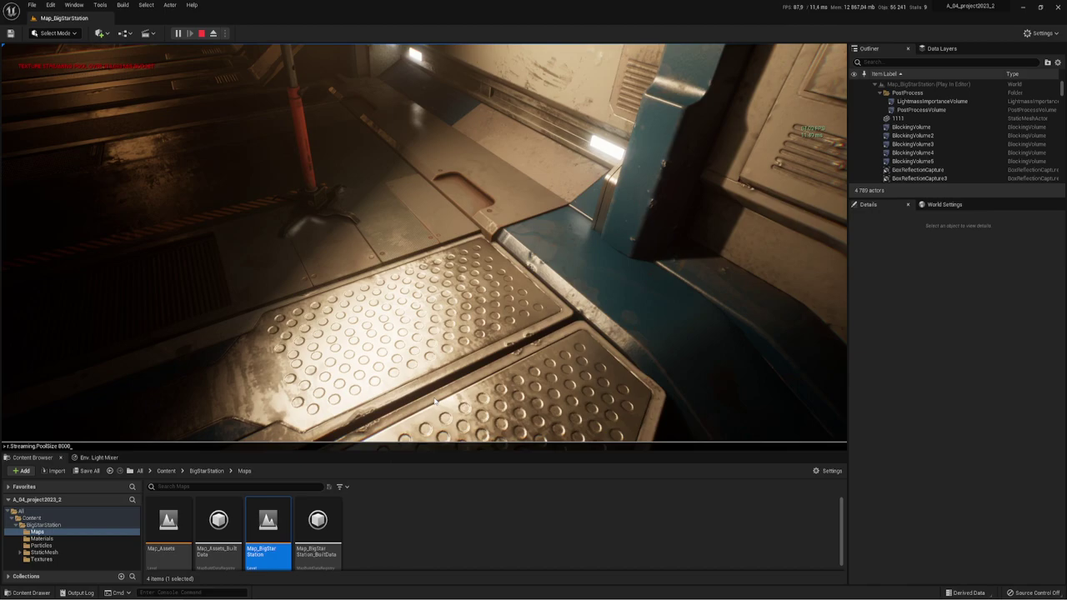
key(Return)
- Walk over the floor plates and reapply the texture streaming pool size of 80
click(435, 402)
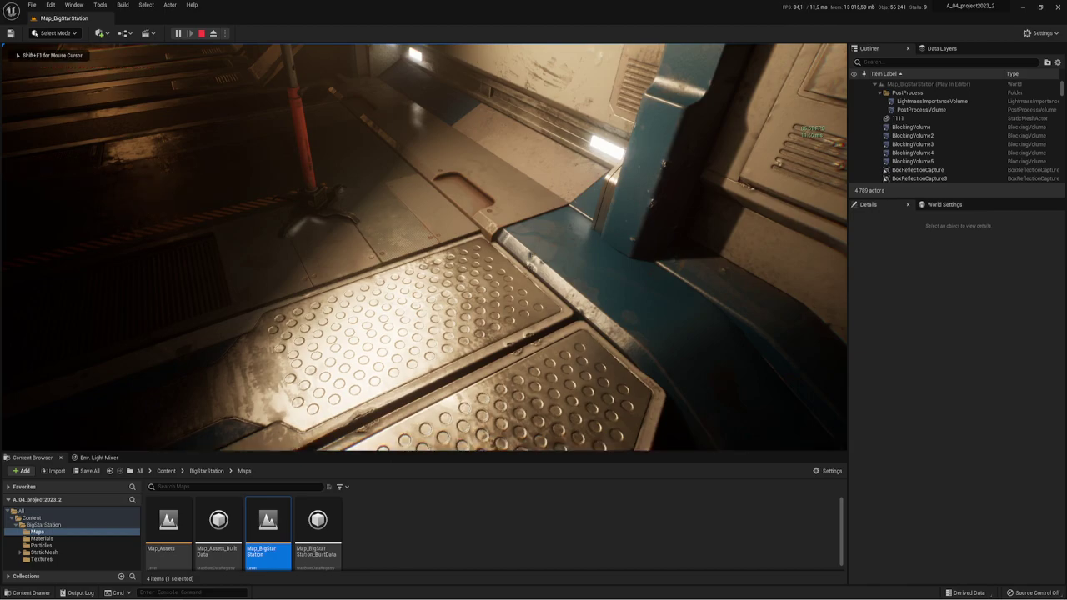
key(w)
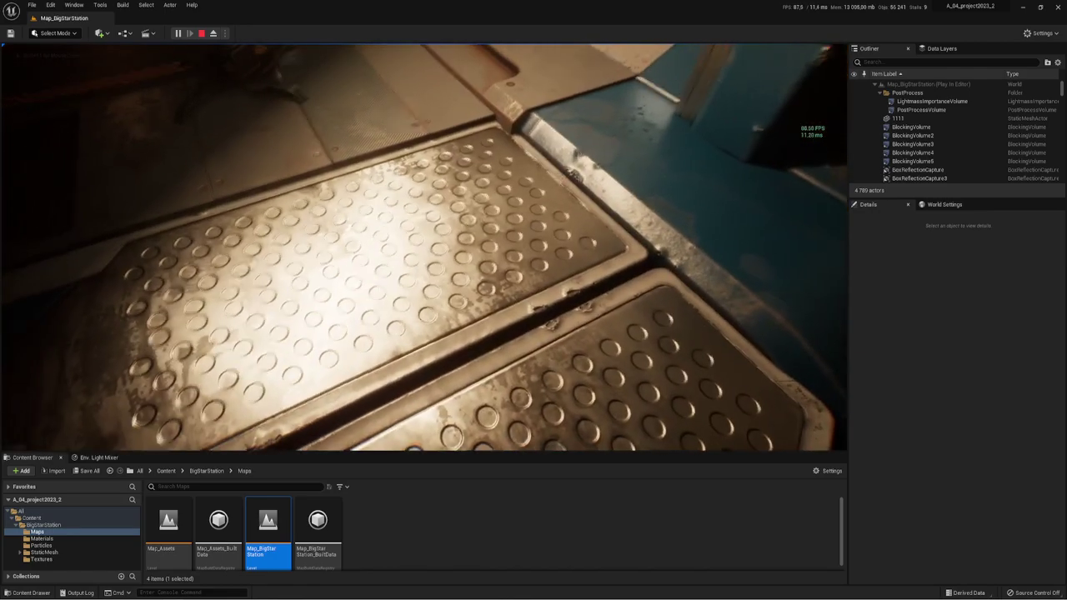
key(w)
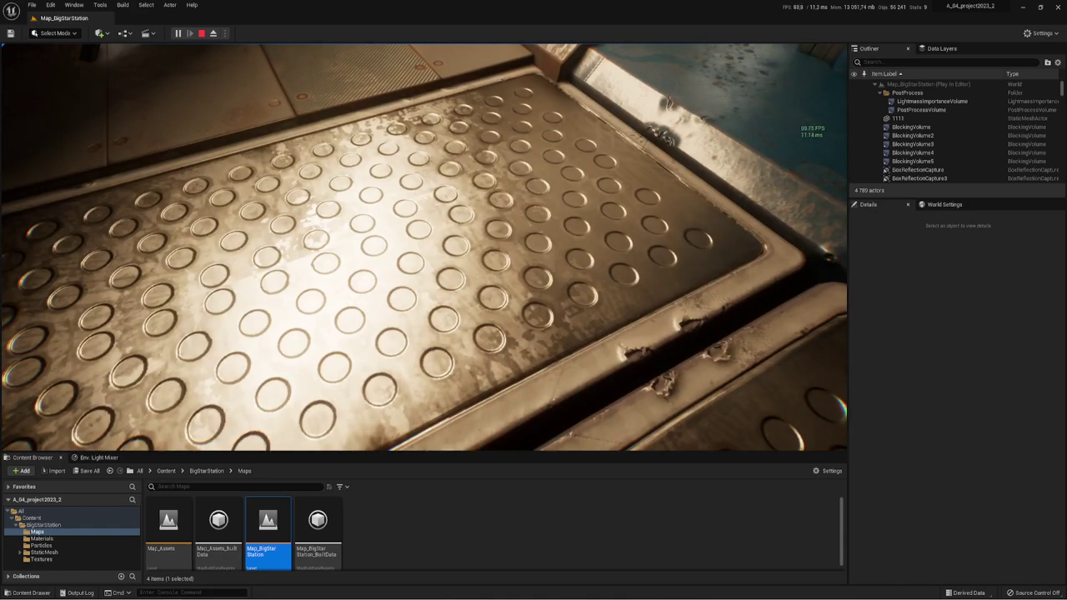
key(grave)
key(Up)
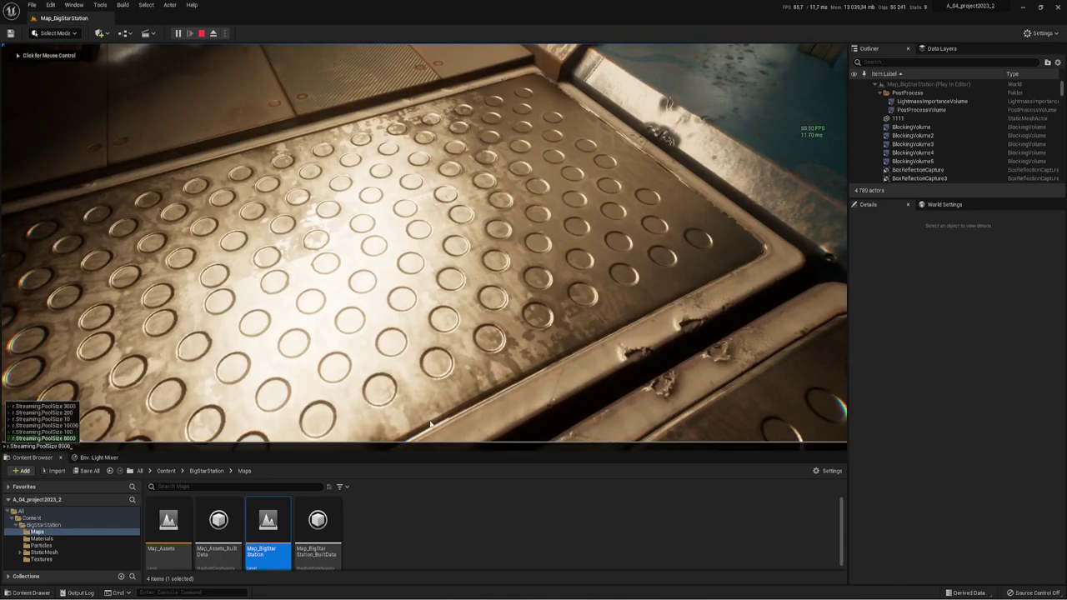
key(BackSpace)
key(BackSpace)
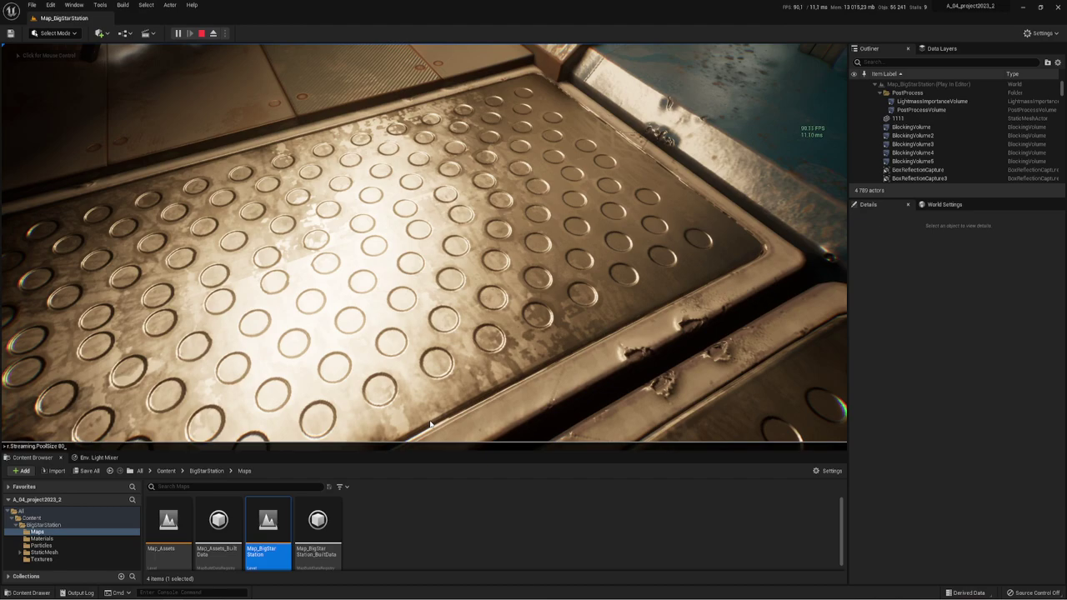
key(Return)
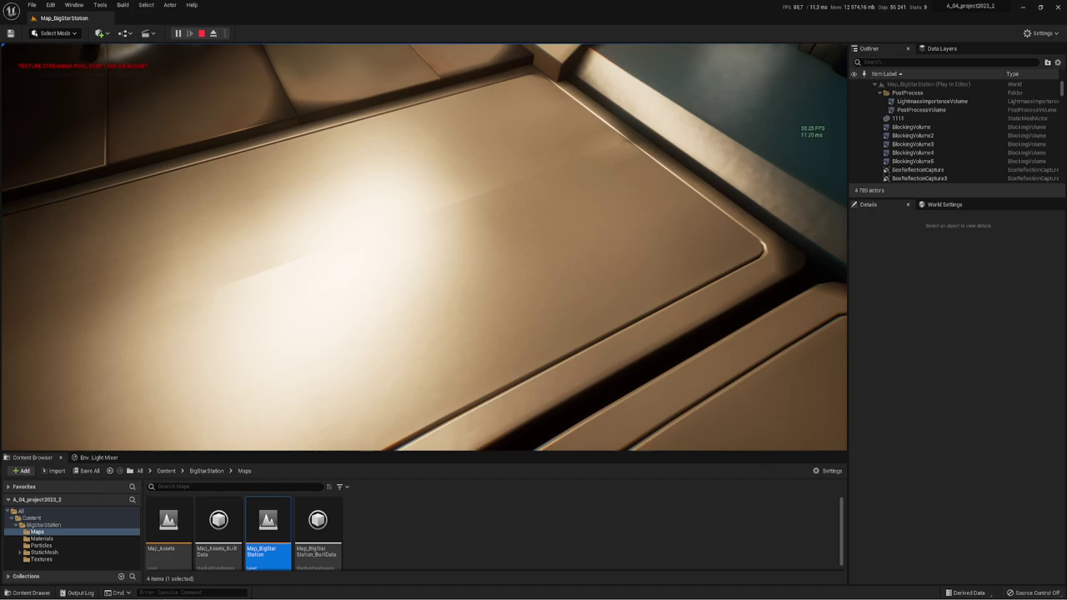
- Restore the texture streaming pool size to 8000 and resume the play session
key(shift+F1)
key(Up)
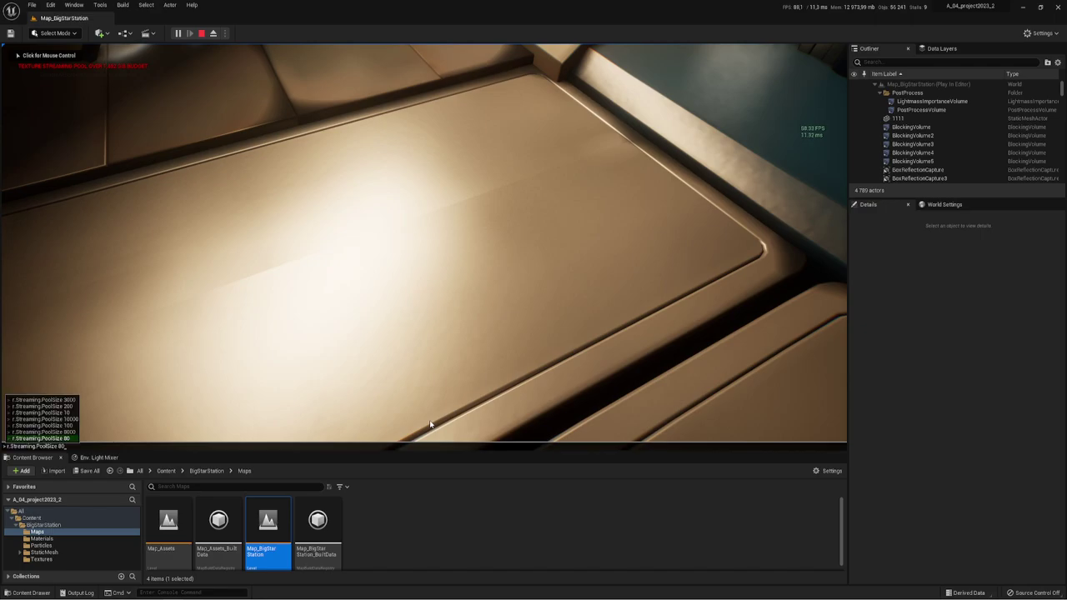
text(00)
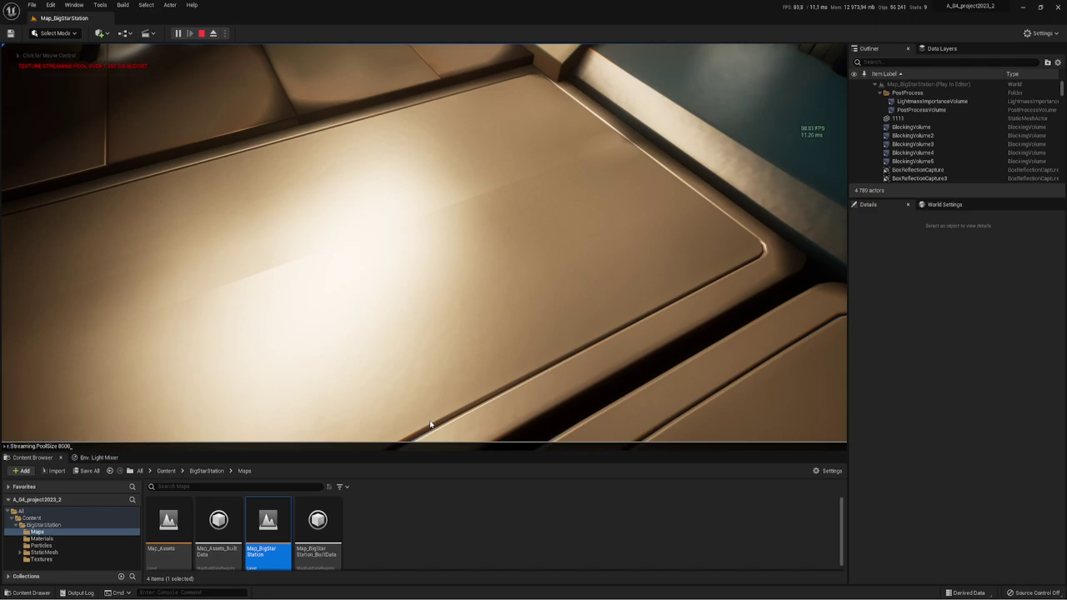
key(Return)
click(431, 425)
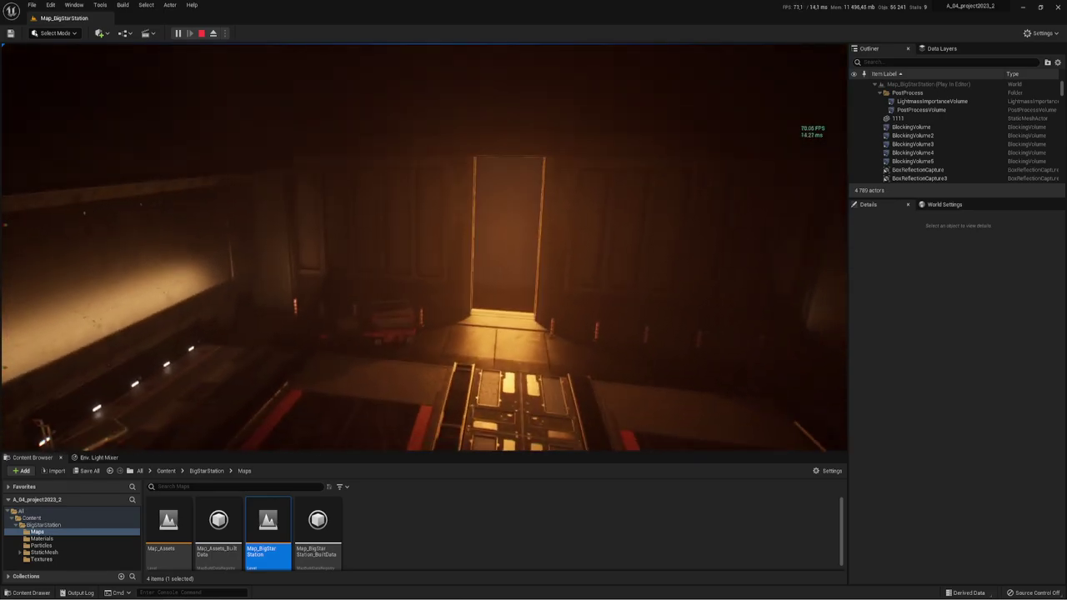
- Stop play and slide hangar door SM_HangarBigDoor2 along X to 1760, -7530, -100
key(Escape)
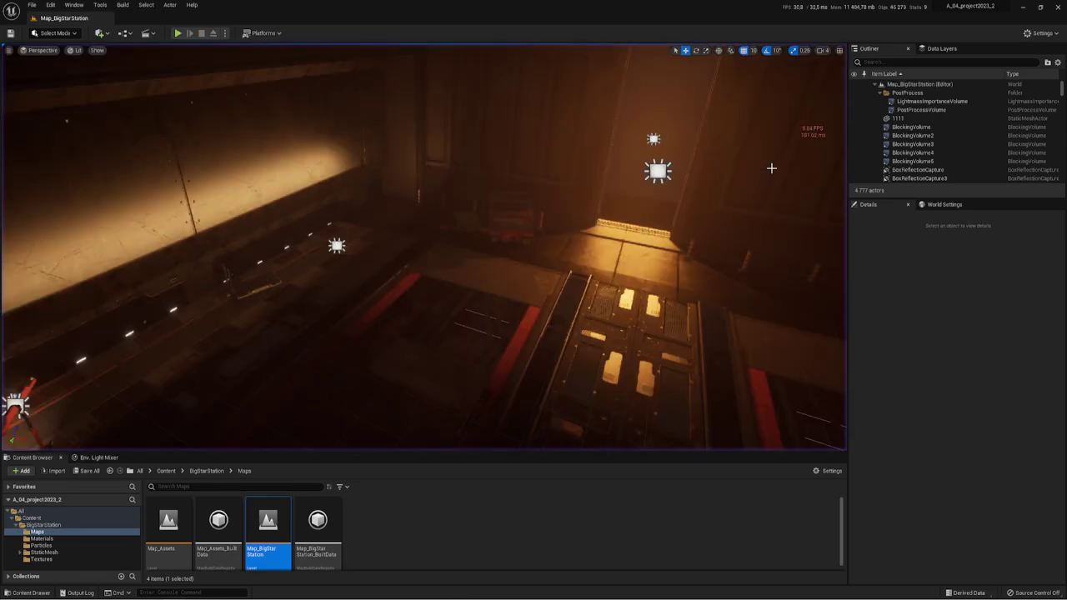
mouse_move(768, 179)
right_down()
mouse_move(708, 212)
mouse_move(727, 186)
right_up()
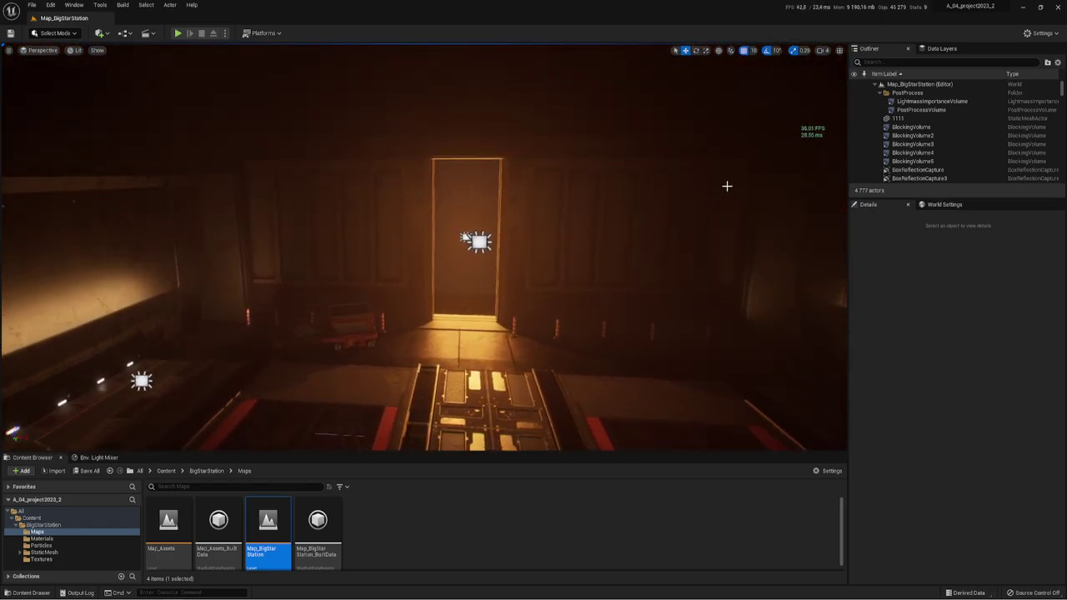
click(630, 231)
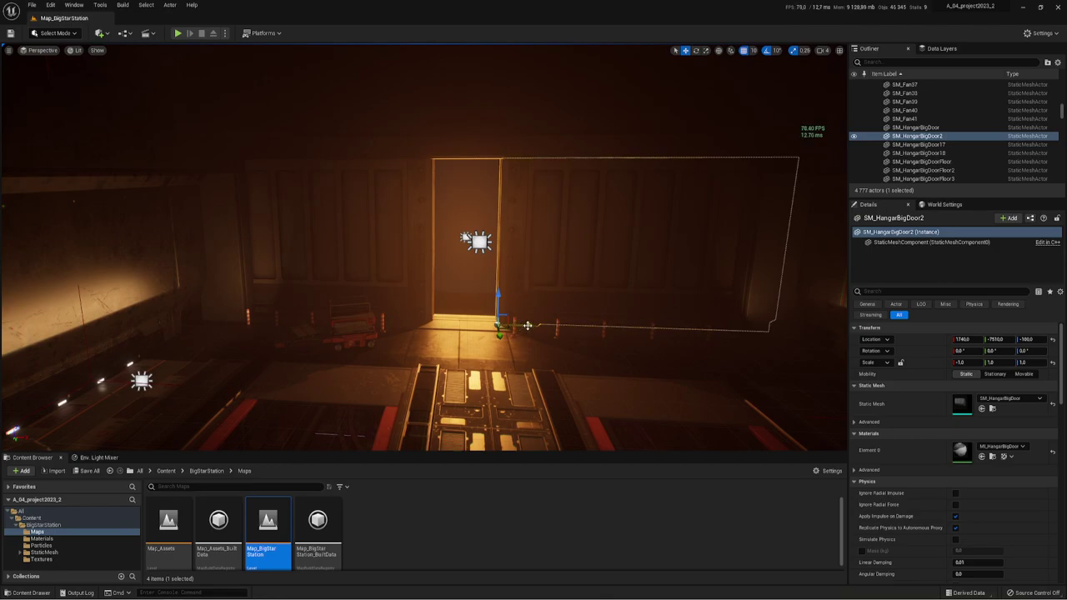
mouse_move(527, 325)
mouse_down()
mouse_move(478, 322)
mouse_move(527, 325)
mouse_up()
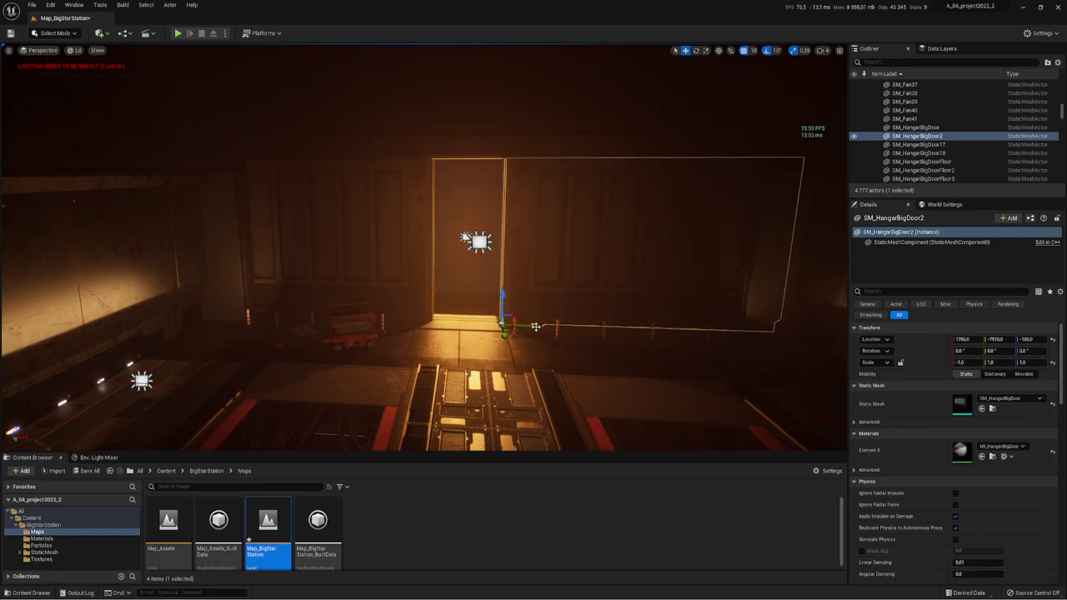
right_drag(535, 327, 530, 443)
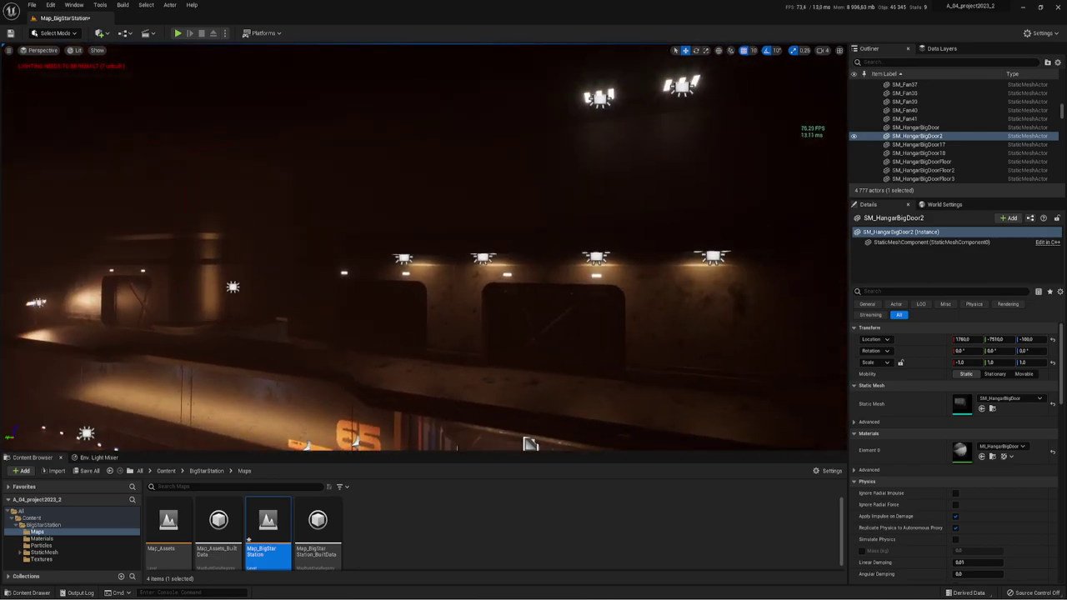
click(484, 256)
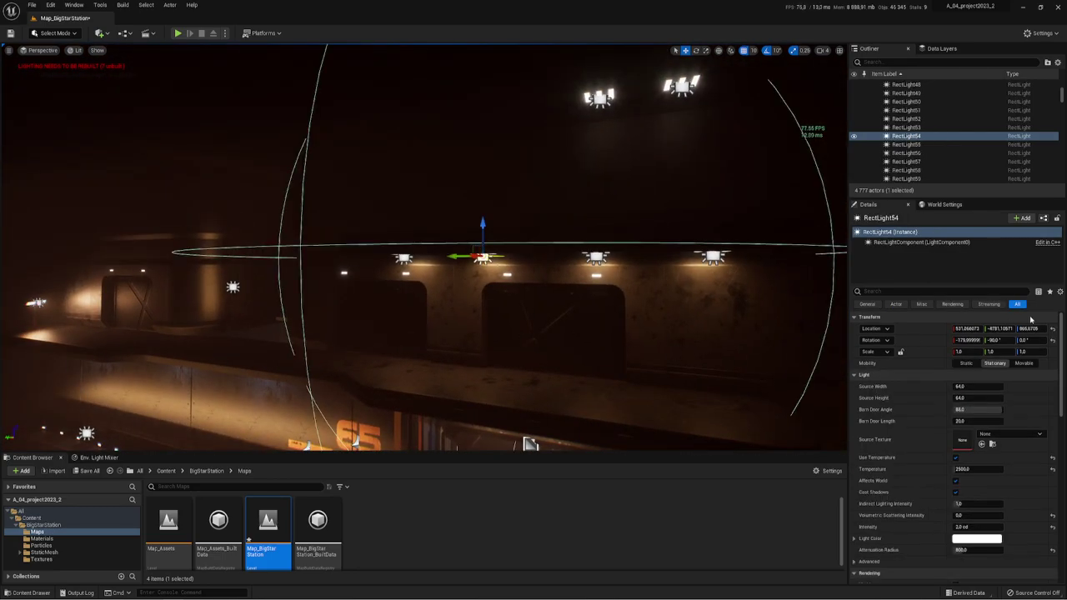
scroll(1008, 392, down, 3)
scroll(1000, 425, up, 3)
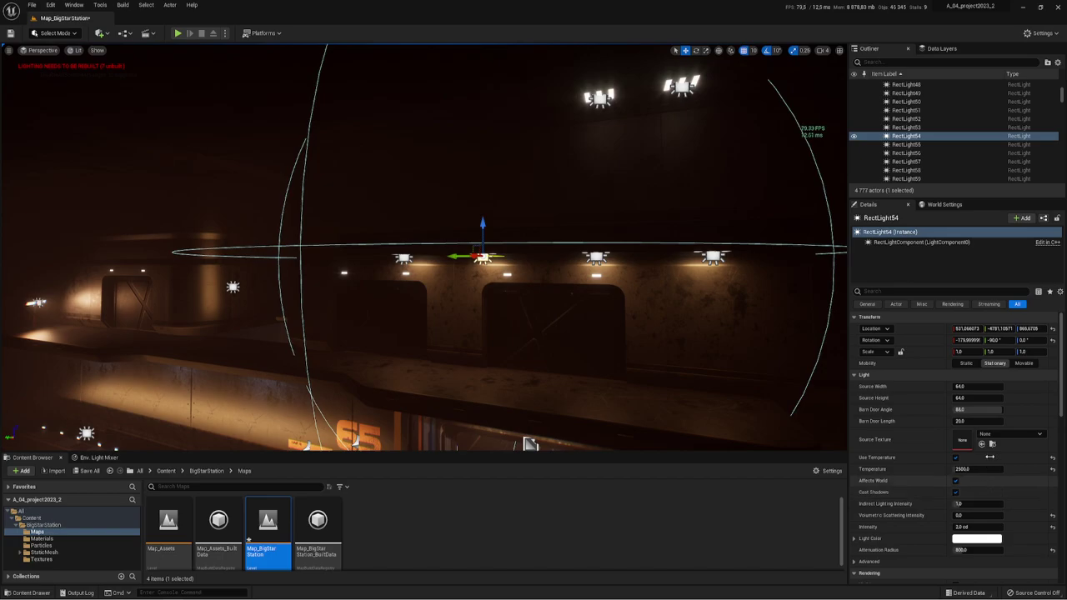
mouse_move(714, 322)
right_down()
mouse_move(722, 407)
mouse_move(779, 341)
right_up()
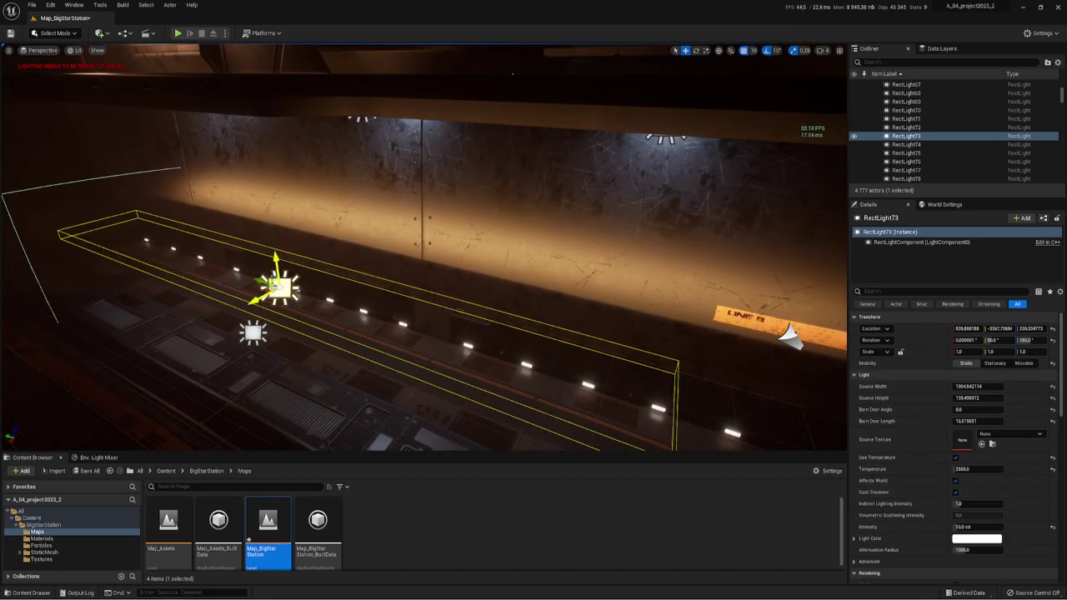
right_drag(437, 291, 450, 292)
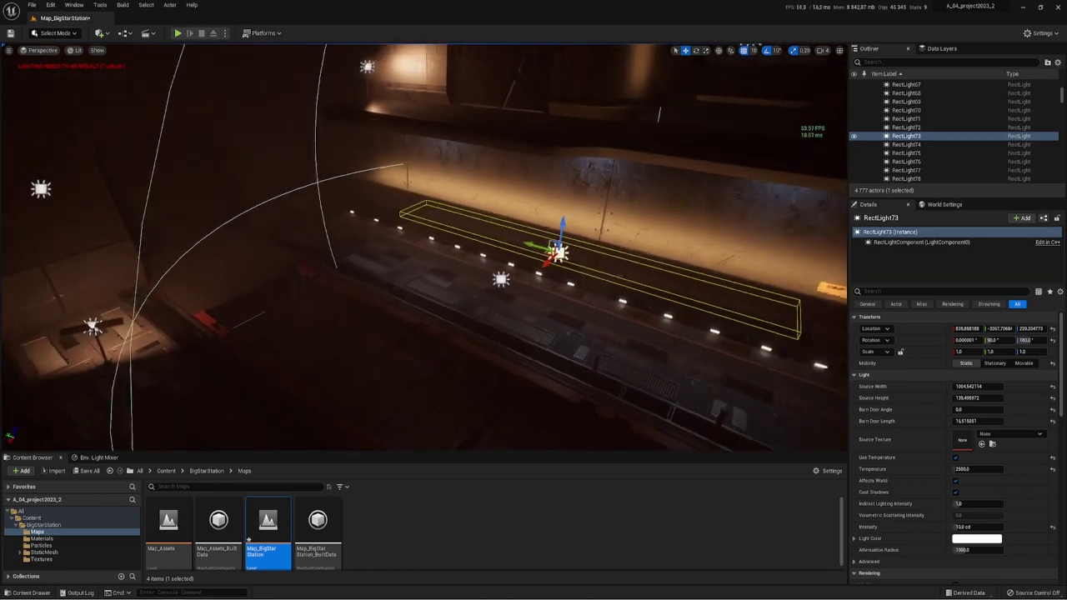
click(459, 325)
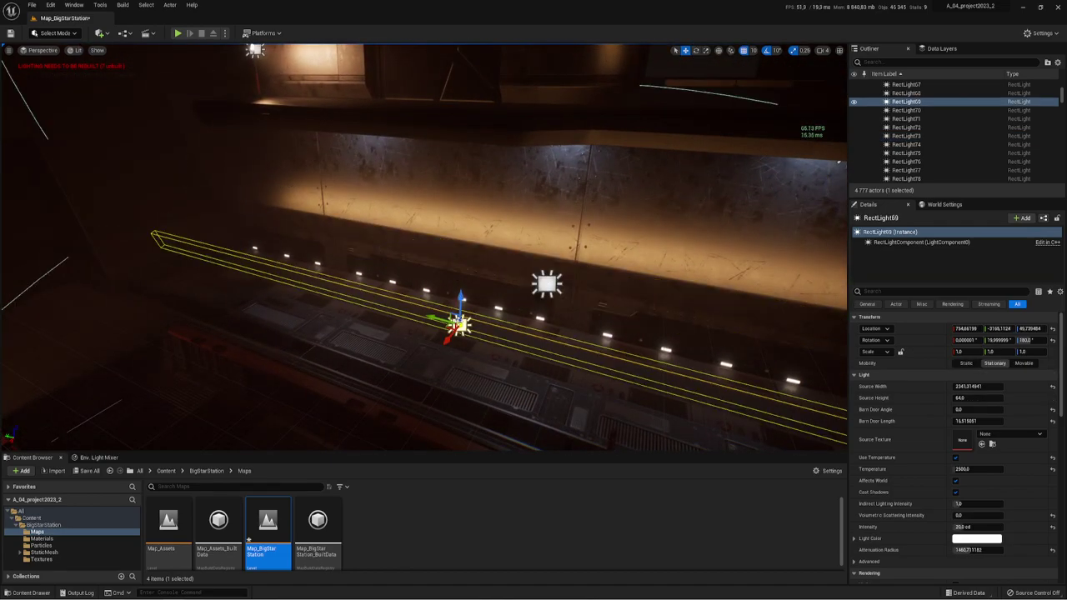
right_drag(563, 273, 500, 275)
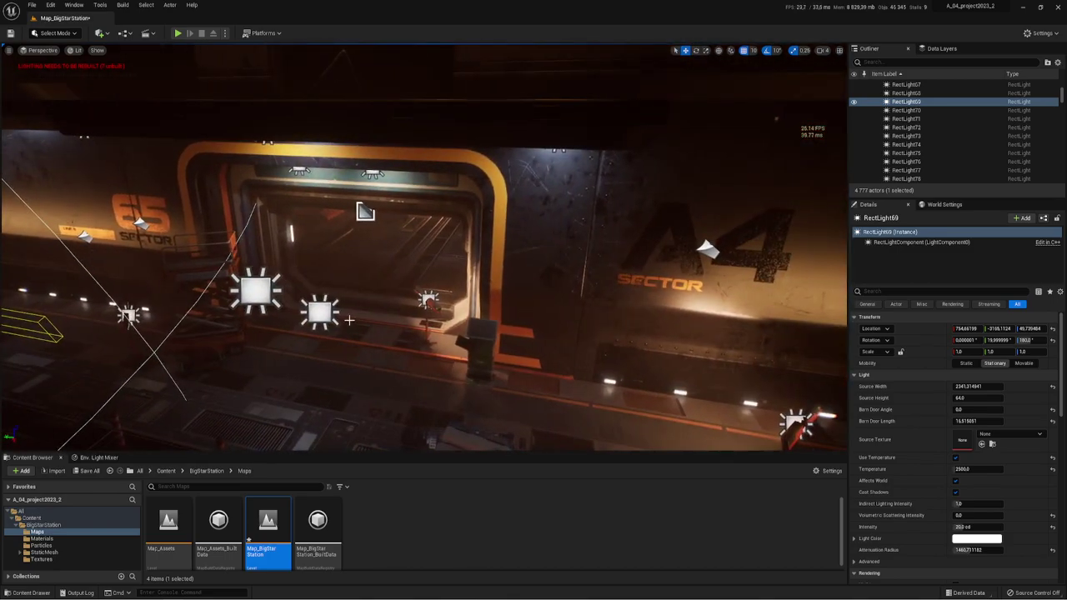
click(320, 312)
mouse_move(483, 295)
right_down()
mouse_move(500, 292)
mouse_move(485, 288)
right_up()
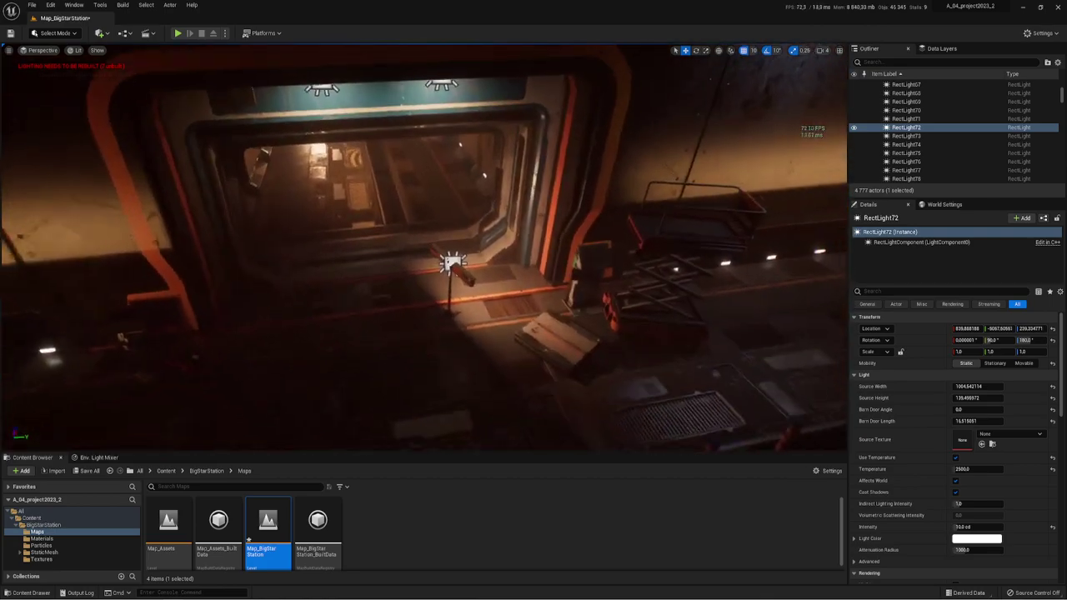
click(472, 279)
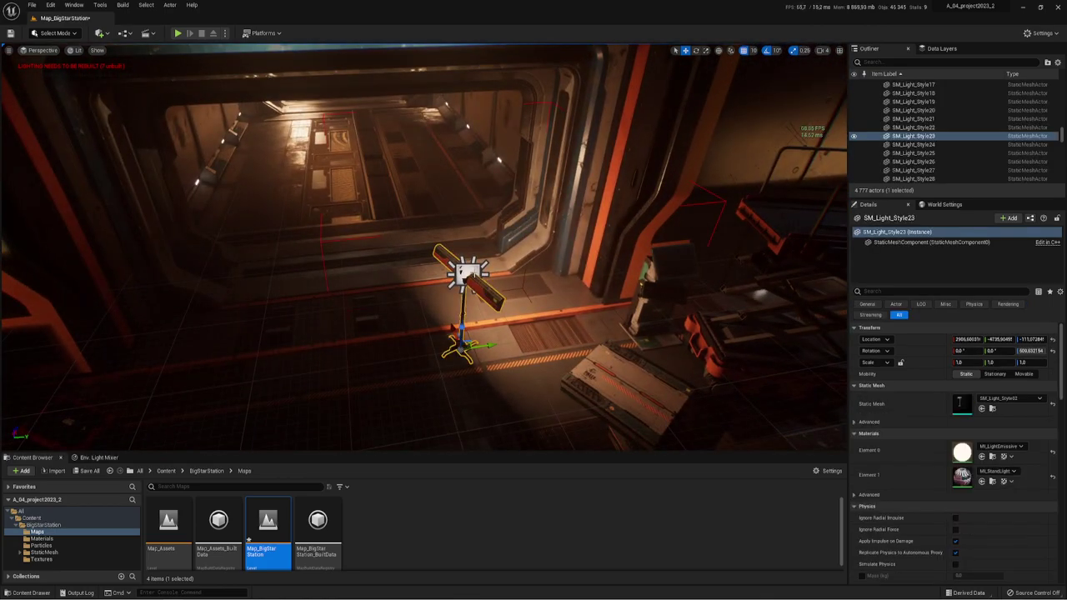
click(470, 271)
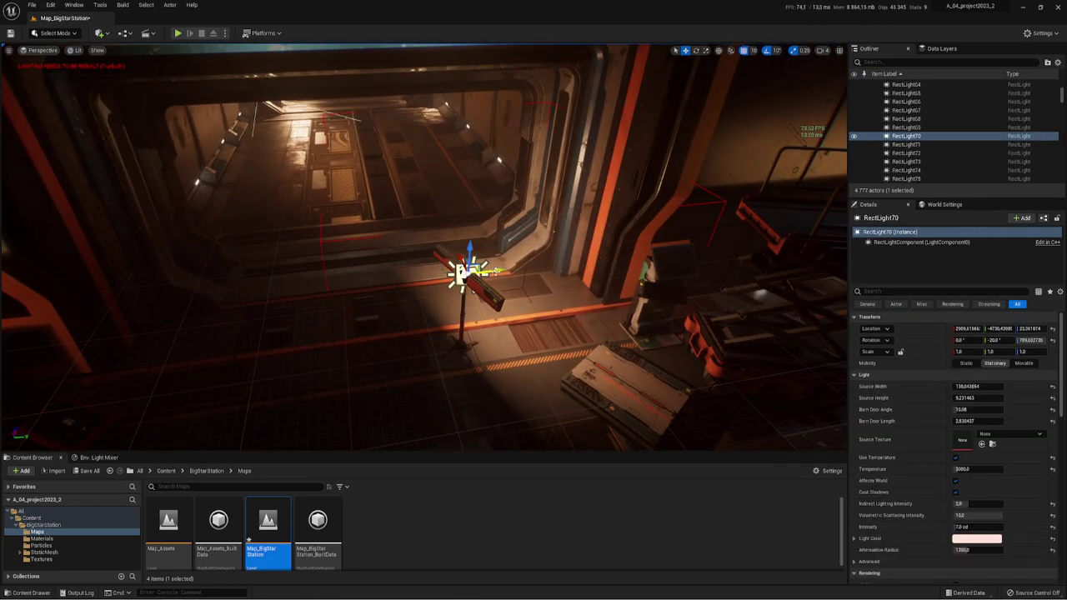
mouse_move(470, 271)
right_down()
mouse_move(628, 204)
mouse_move(382, 307)
right_up()
click(382, 307)
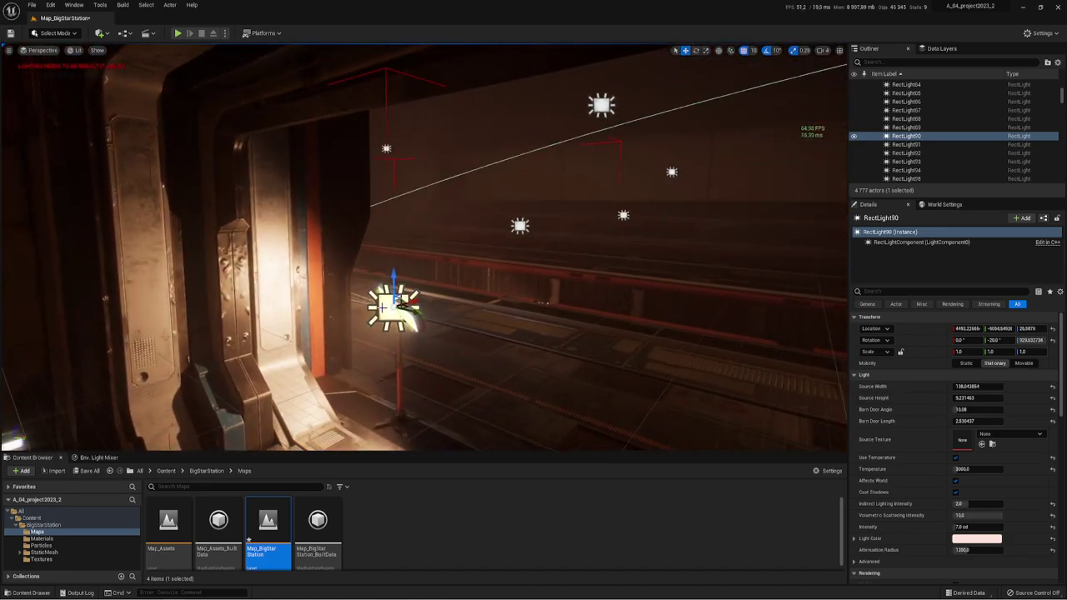
click(601, 104)
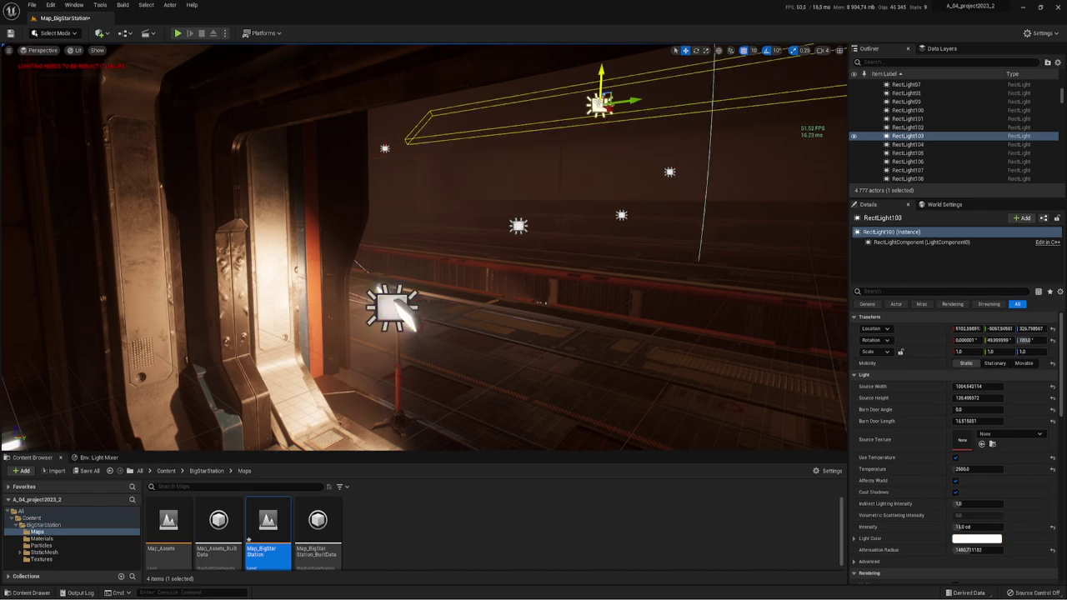
mouse_move(650, 182)
right_down()
mouse_move(634, 277)
mouse_move(665, 265)
right_up()
click(634, 278)
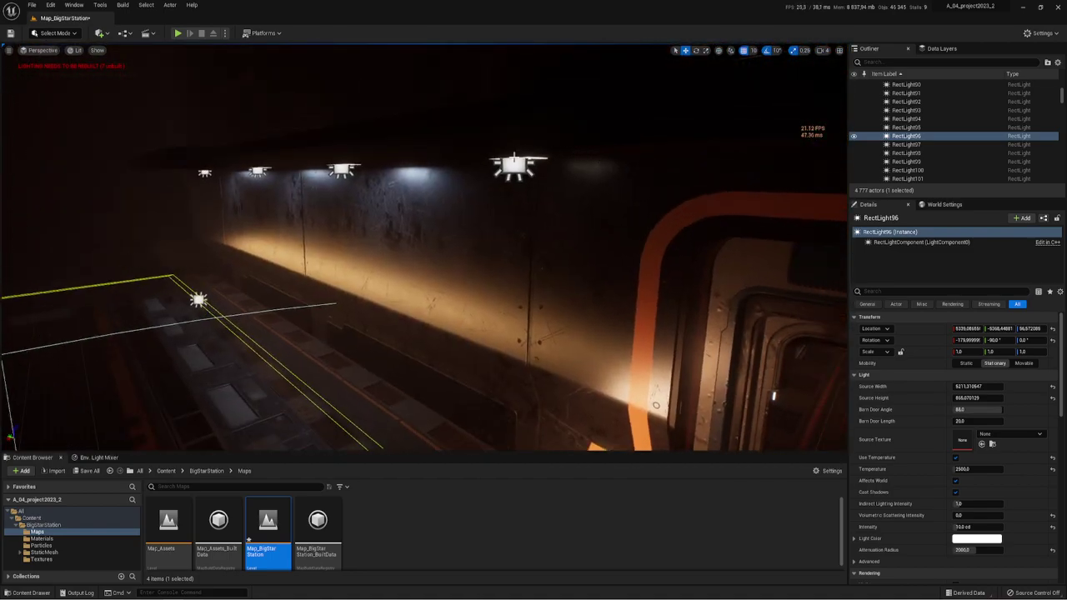
click(514, 165)
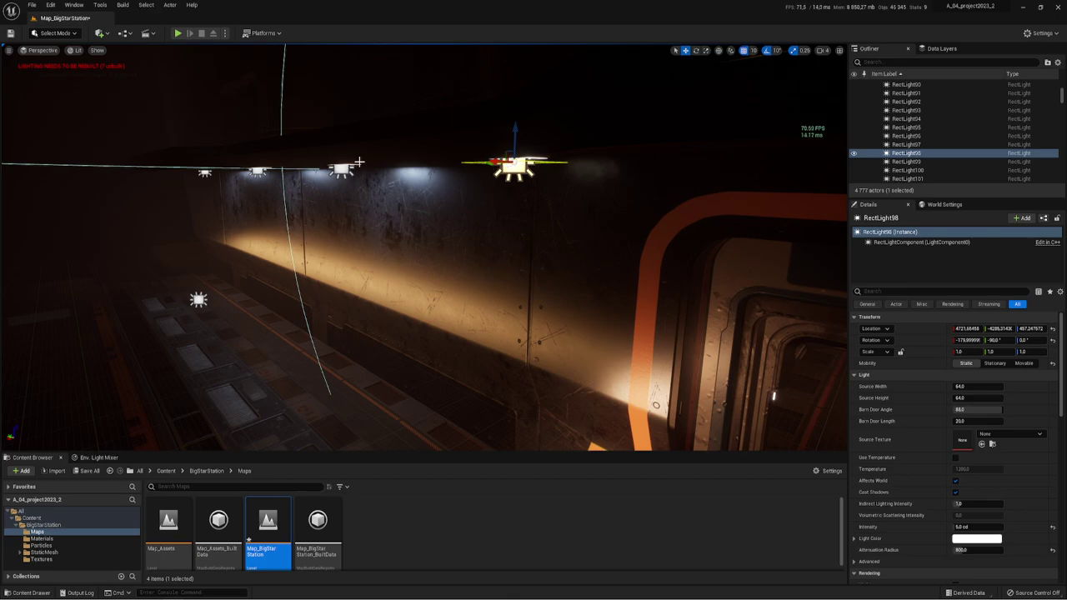
right_drag(453, 236, 491, 270)
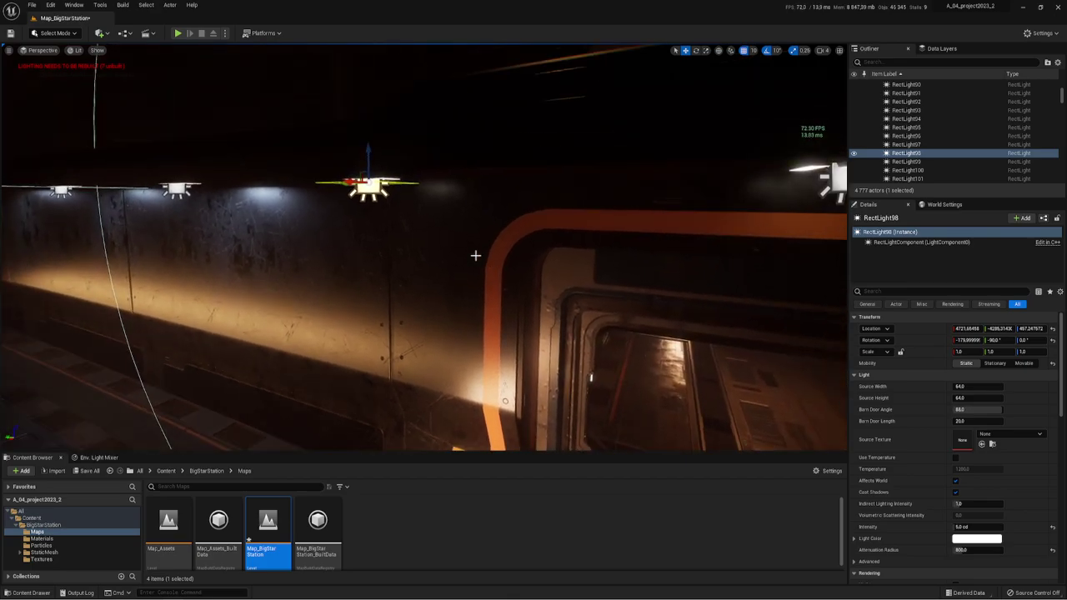
key(Escape)
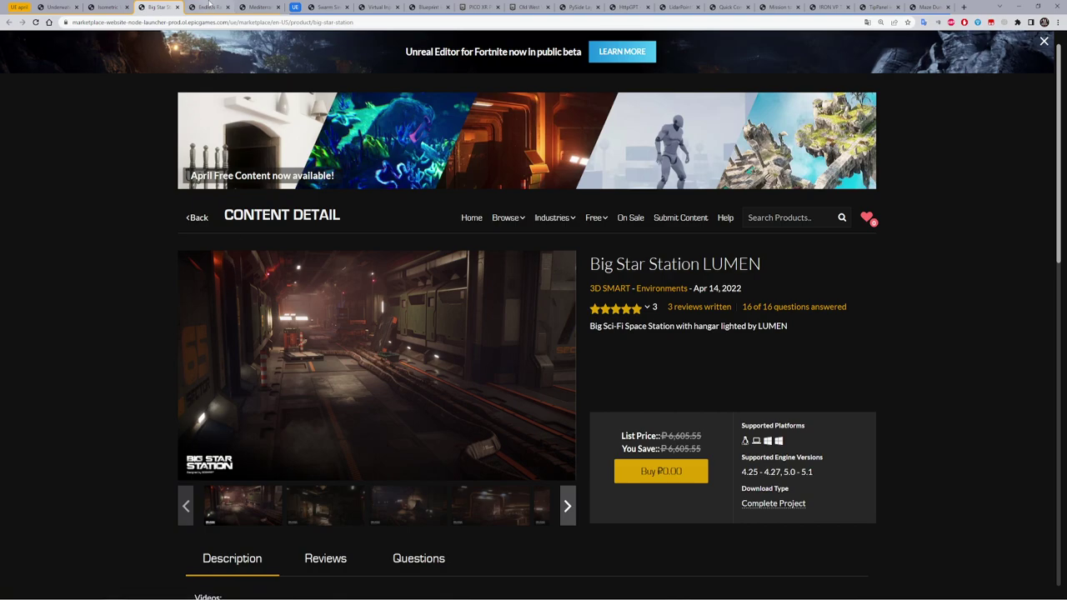
- View the Endless Random Procedural Worlds (With Level Streaming) page, then return to the Unreal Editor
click(208, 6)
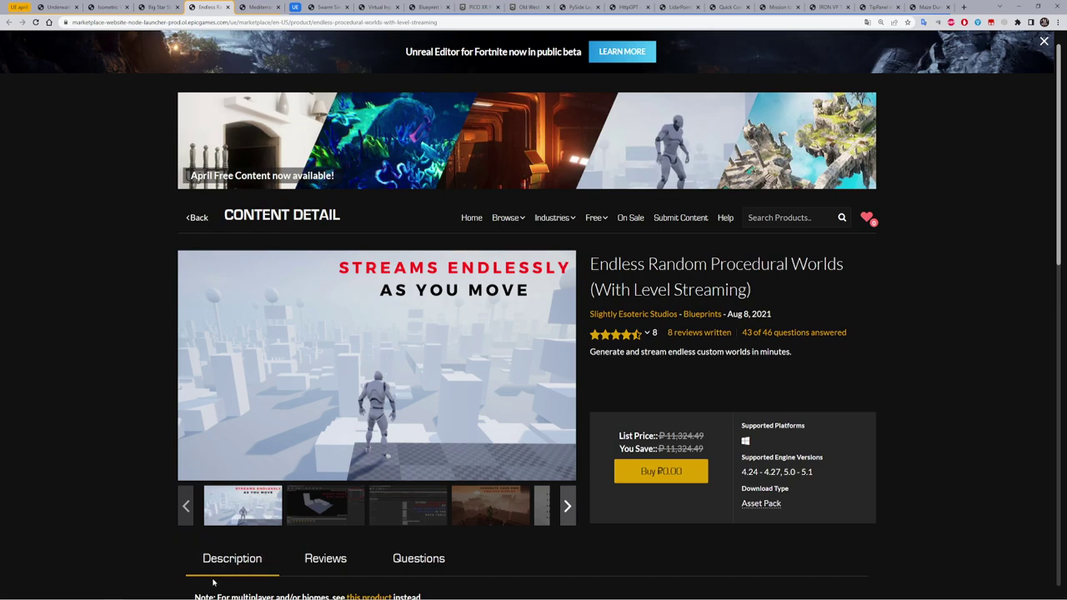
mouse_move(173, 599)
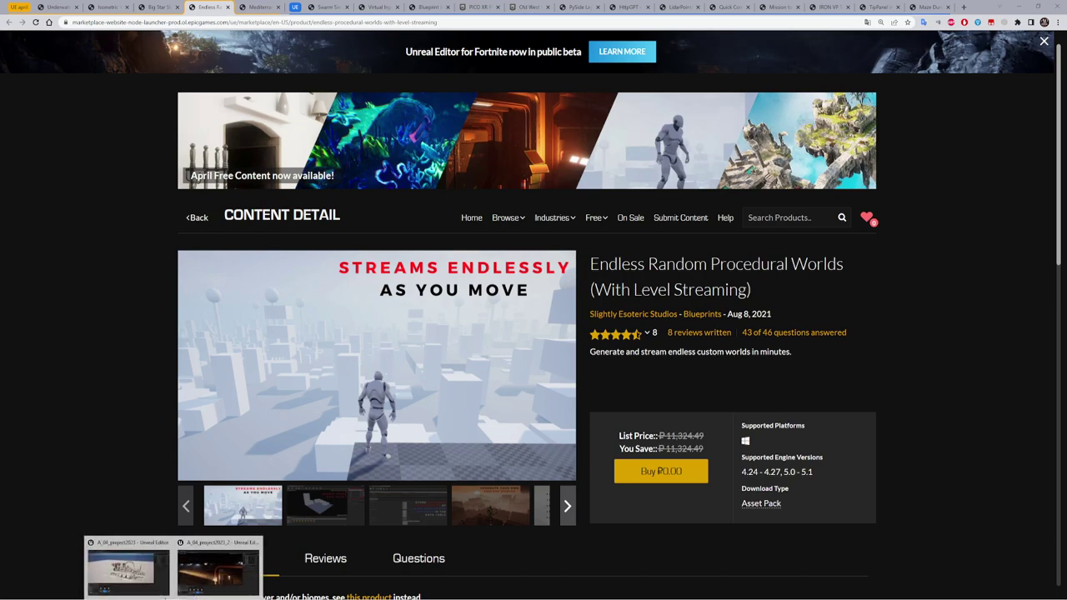
click(138, 573)
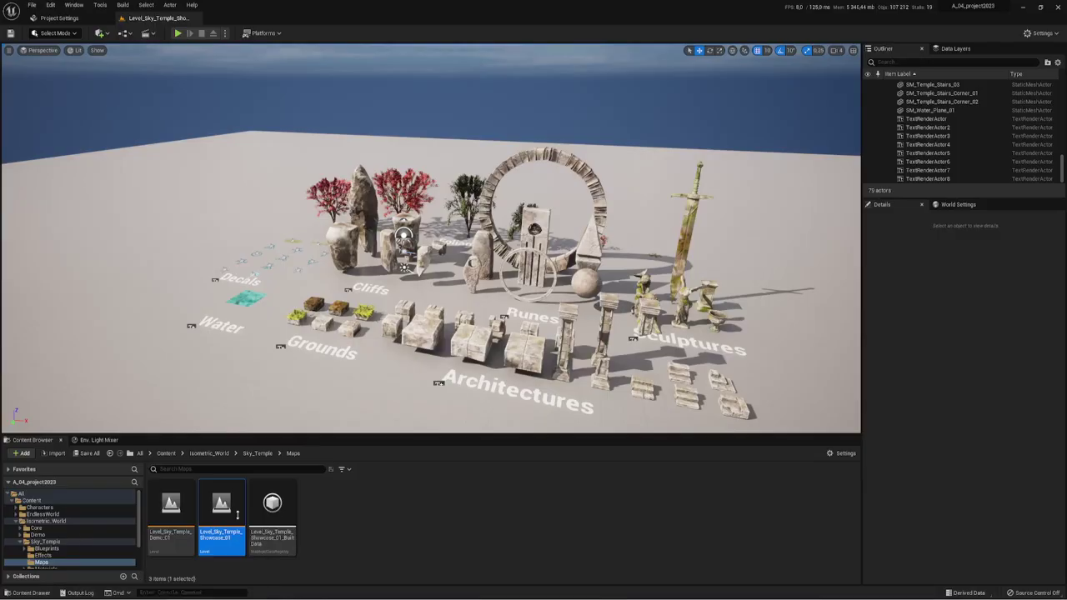
- Open the Test01 level from Content > EndlessWorld > Demo
click(164, 453)
double_click(221, 500)
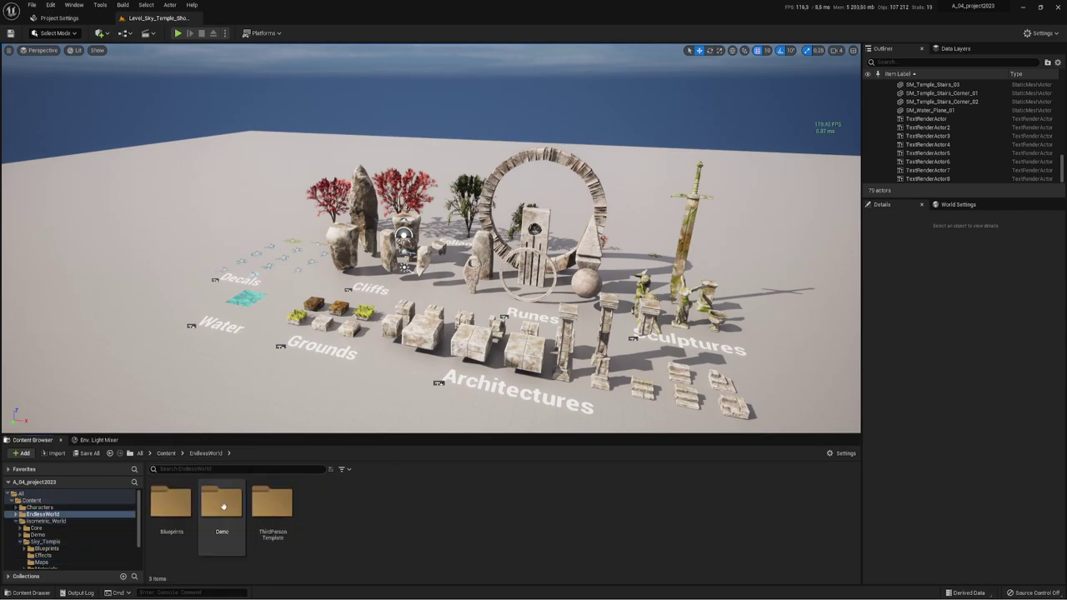
click(228, 496)
double_click(228, 495)
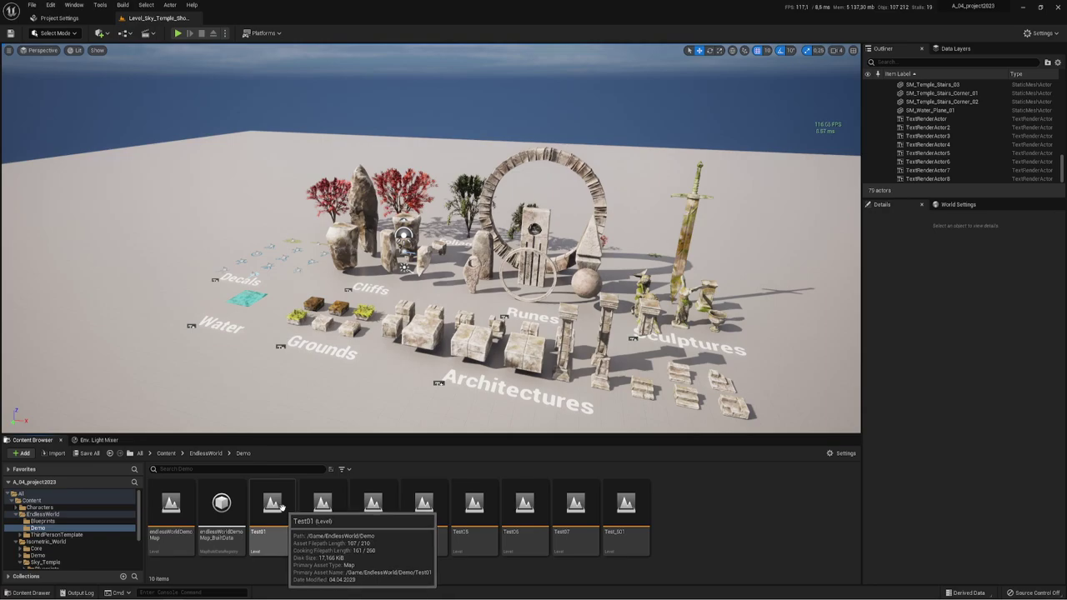
double_click(278, 505)
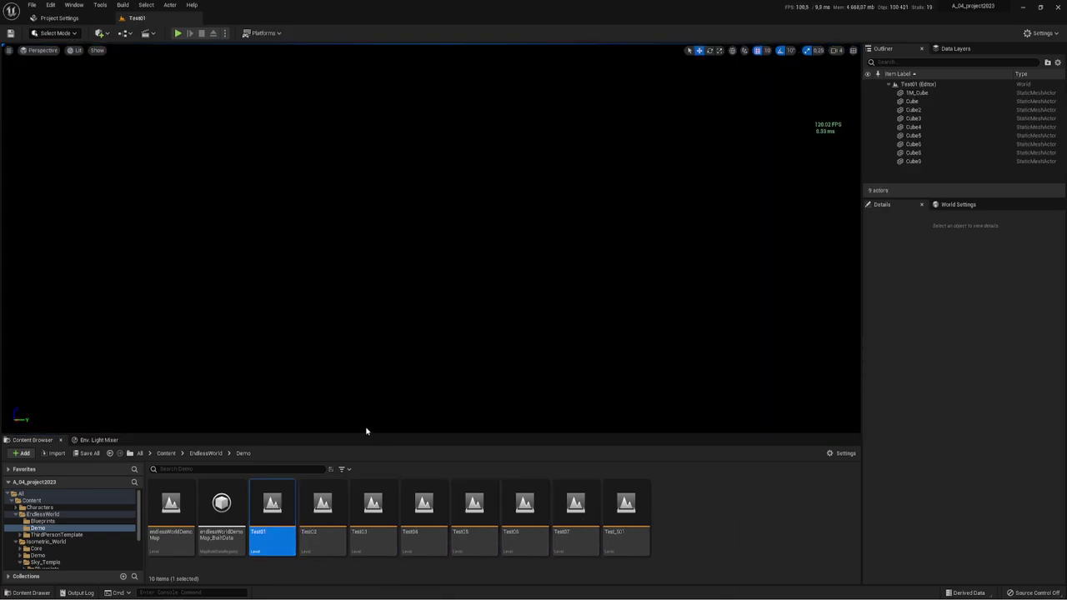
- Switch the viewport to Unlit, fly around Test01's blocks, then open Test02
click(78, 51)
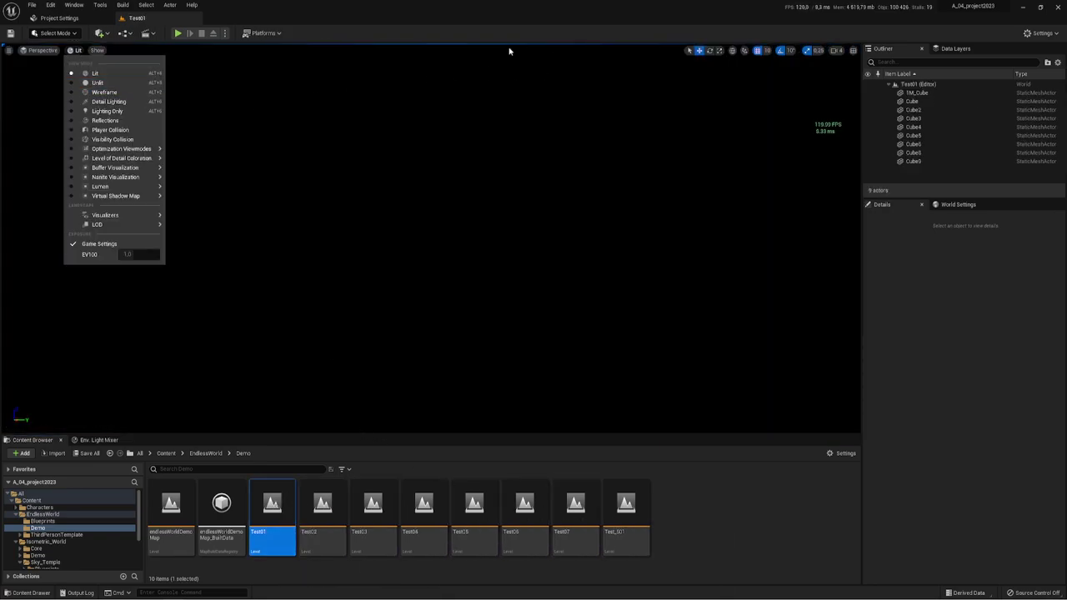
click(98, 82)
right_drag(294, 151, 294, 152)
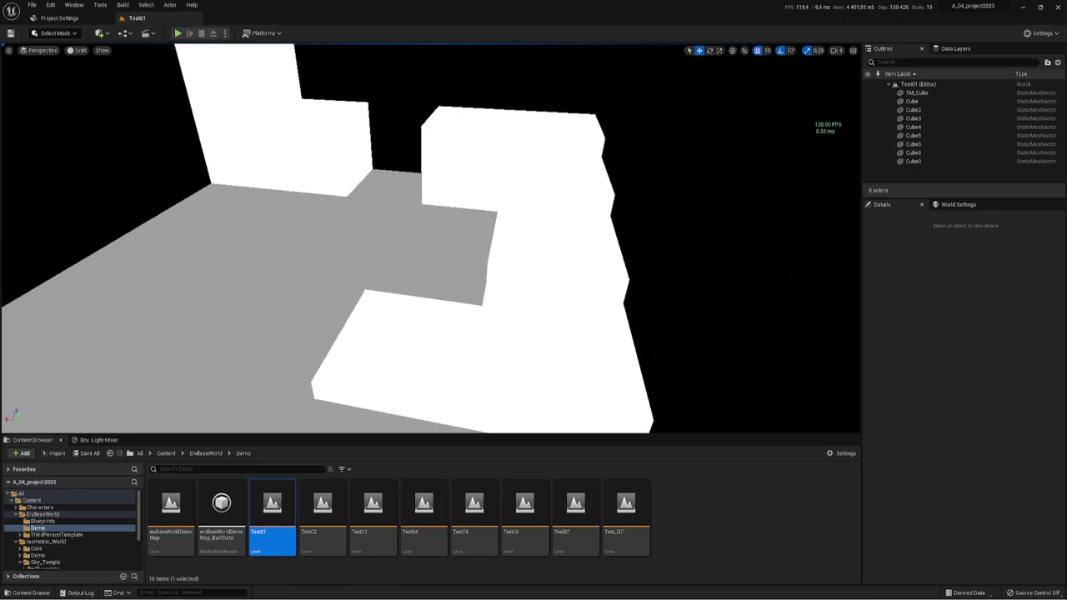
right_drag(395, 77, 395, 76)
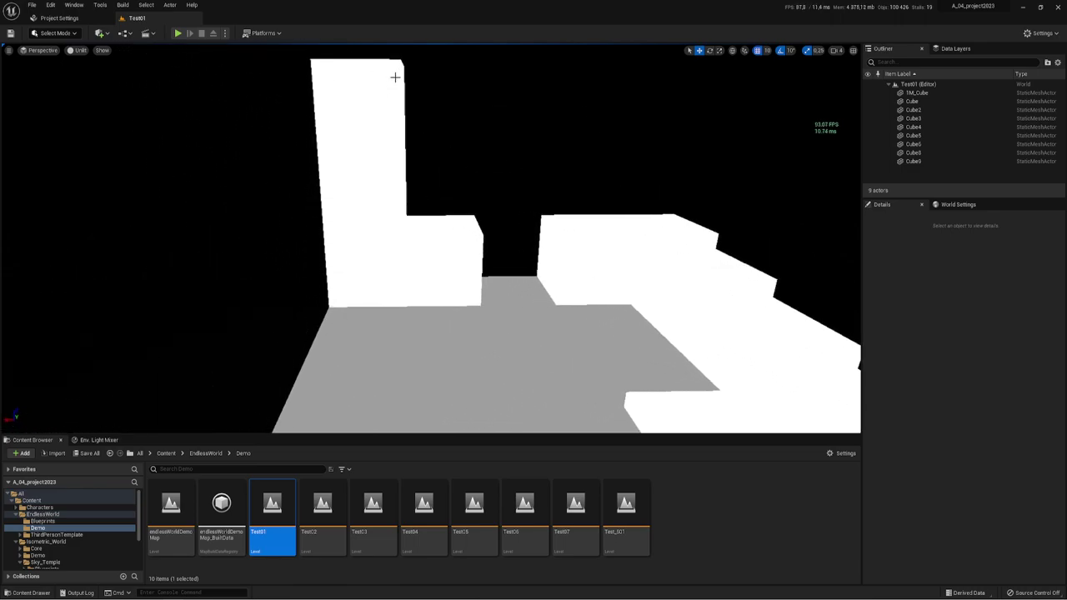
right_drag(526, 289, 545, 220)
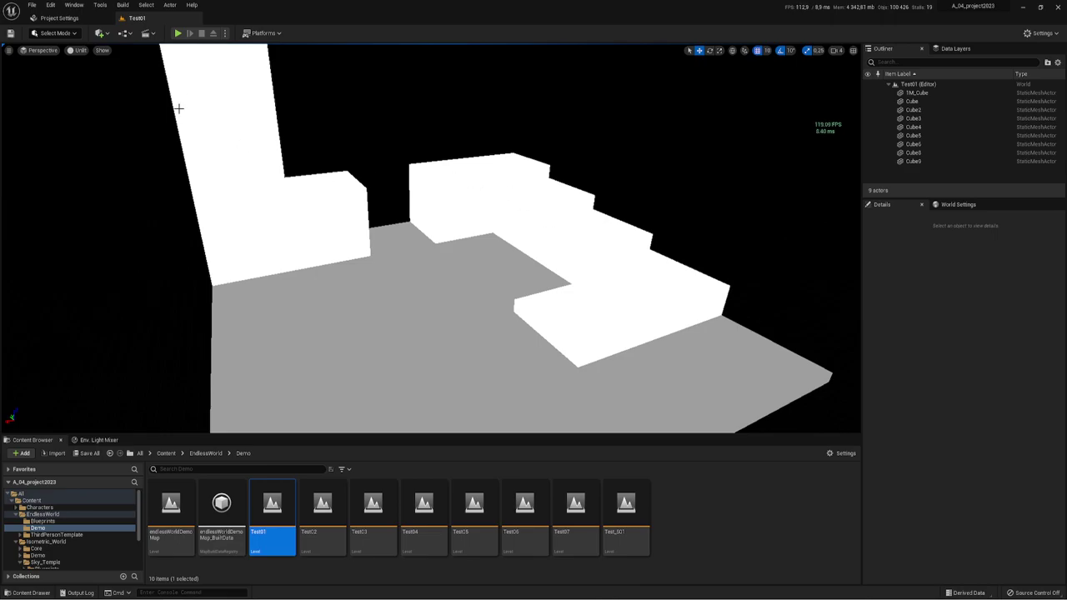
right_drag(277, 202, 290, 154)
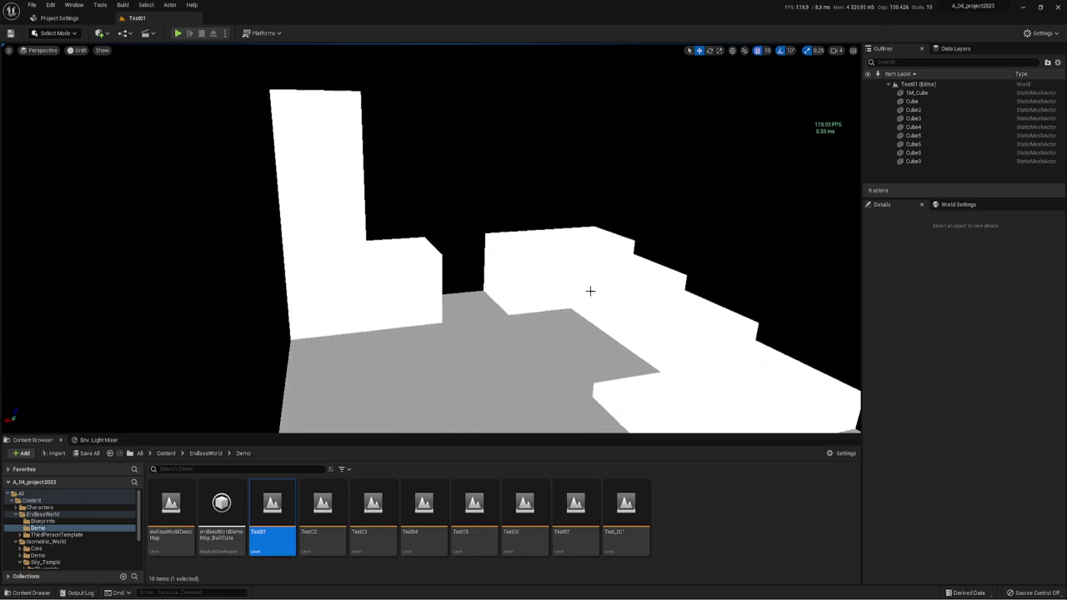
mouse_move(590, 291)
right_down()
mouse_move(600, 291)
mouse_move(411, 314)
right_up()
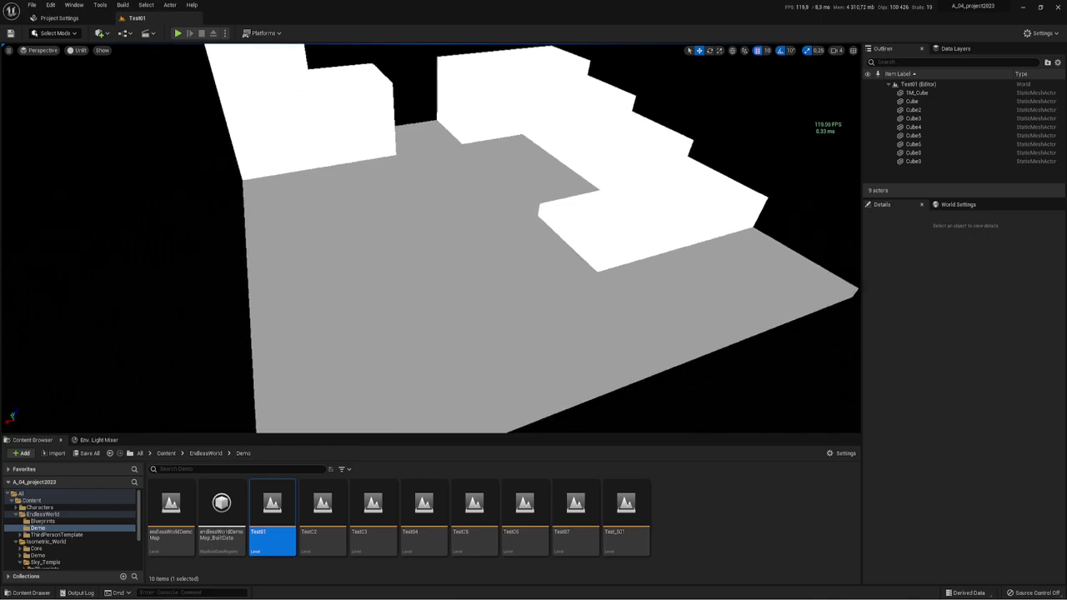
double_click(324, 502)
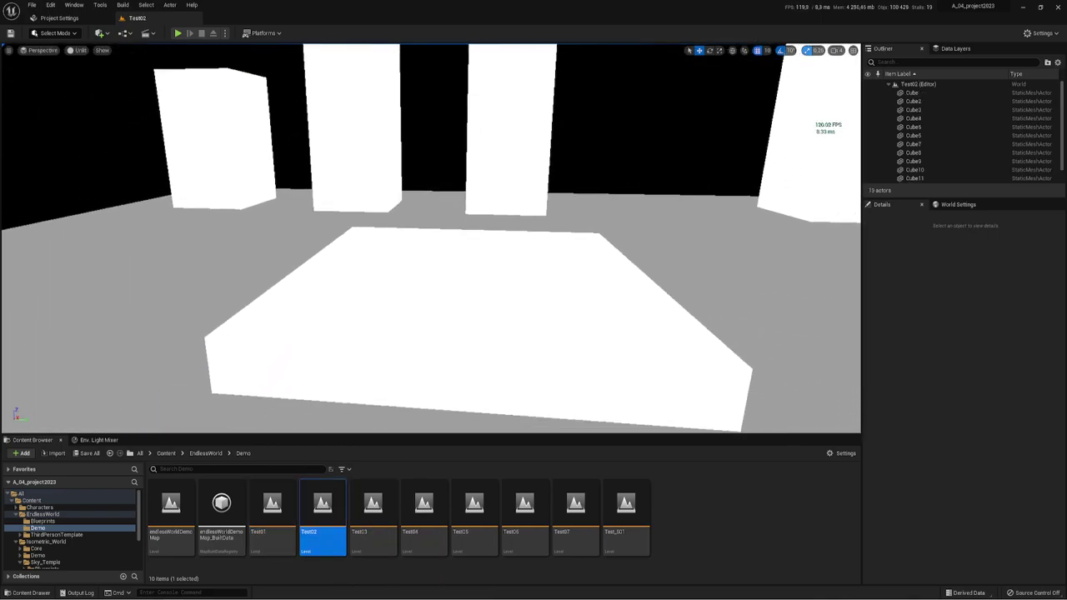
- Look around Test02, then open and explore Test03 and Test07 with its white column
right_drag(430, 238, 430, 238)
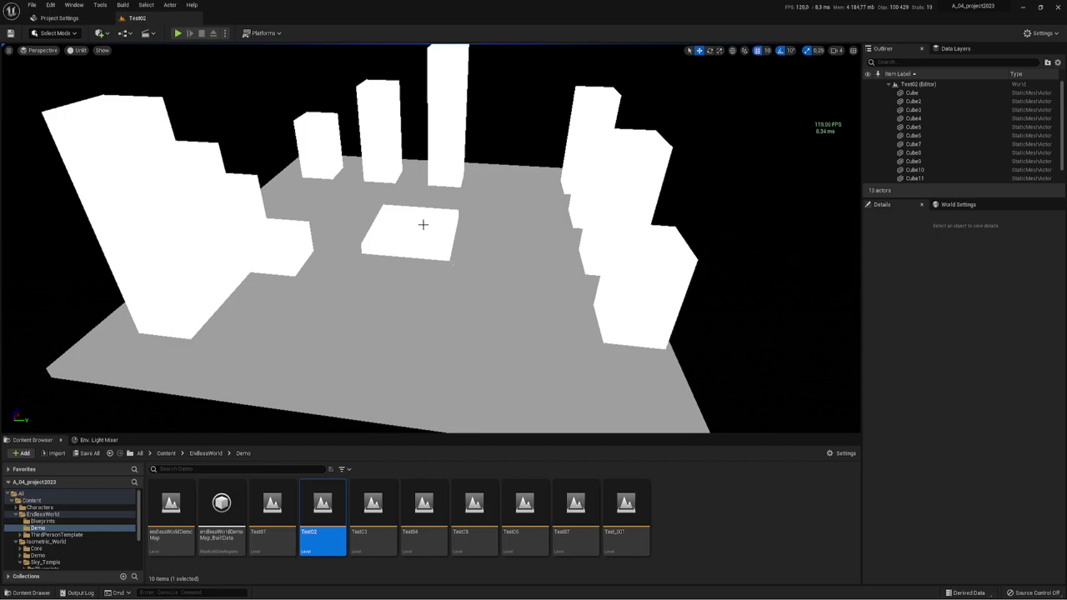
double_click(372, 508)
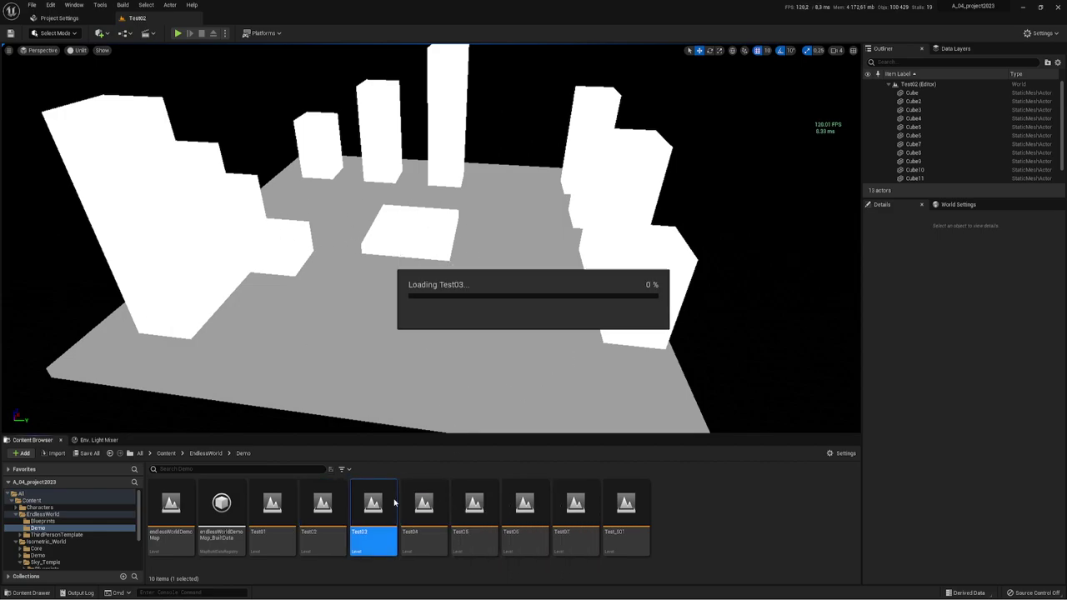
right_drag(430, 239, 430, 238)
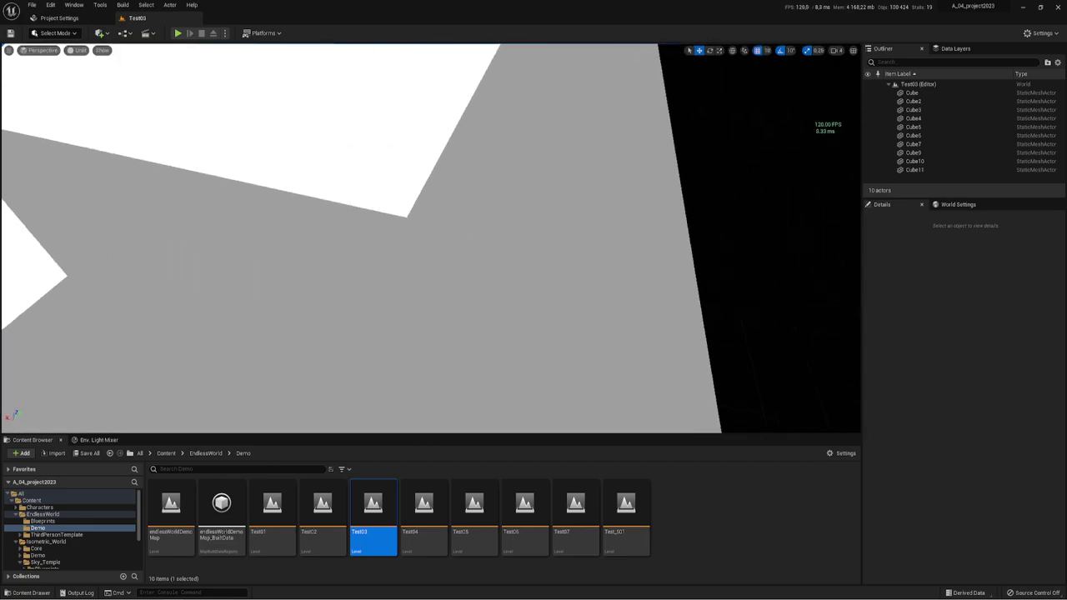
right_drag(379, 145, 378, 145)
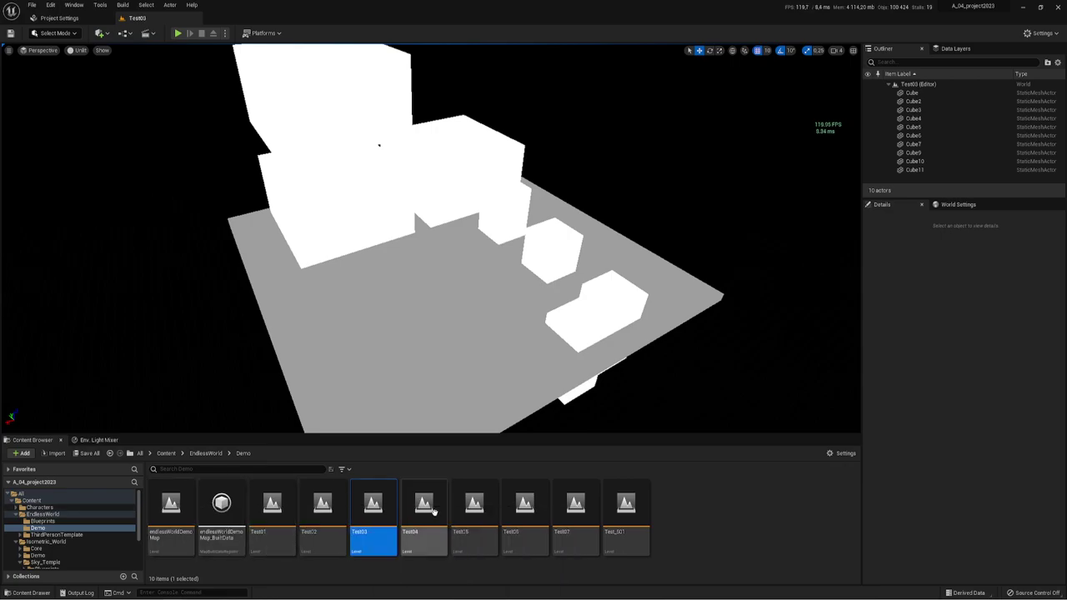
double_click(567, 504)
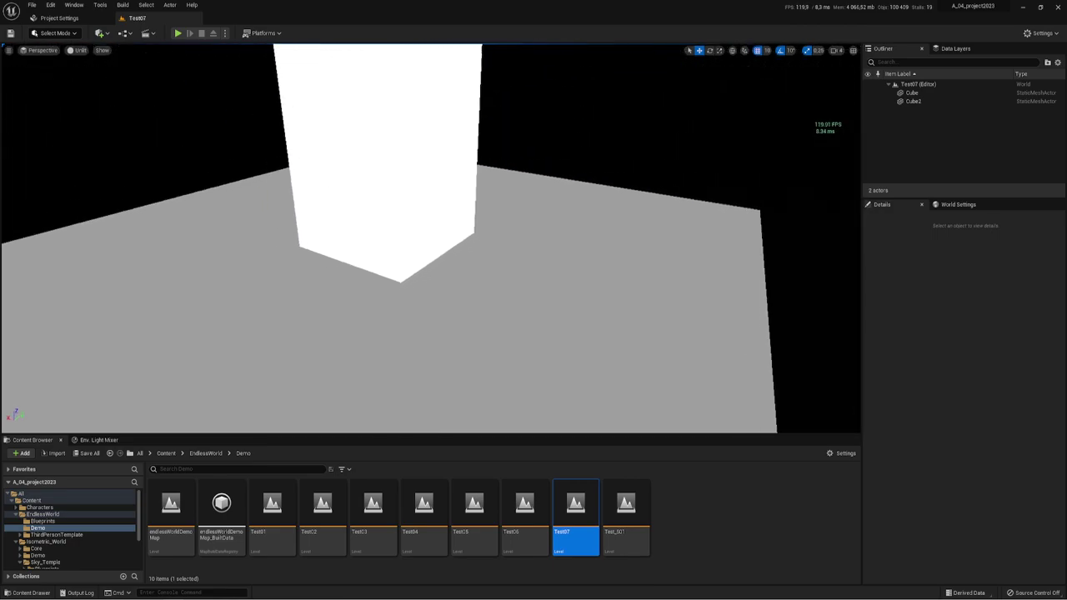
mouse_move(430, 238)
right_down()
mouse_move(467, 233)
mouse_move(298, 346)
right_up()
- Open endlessWorldDemoMap and focus the viewport on the Player Start actor
double_click(171, 506)
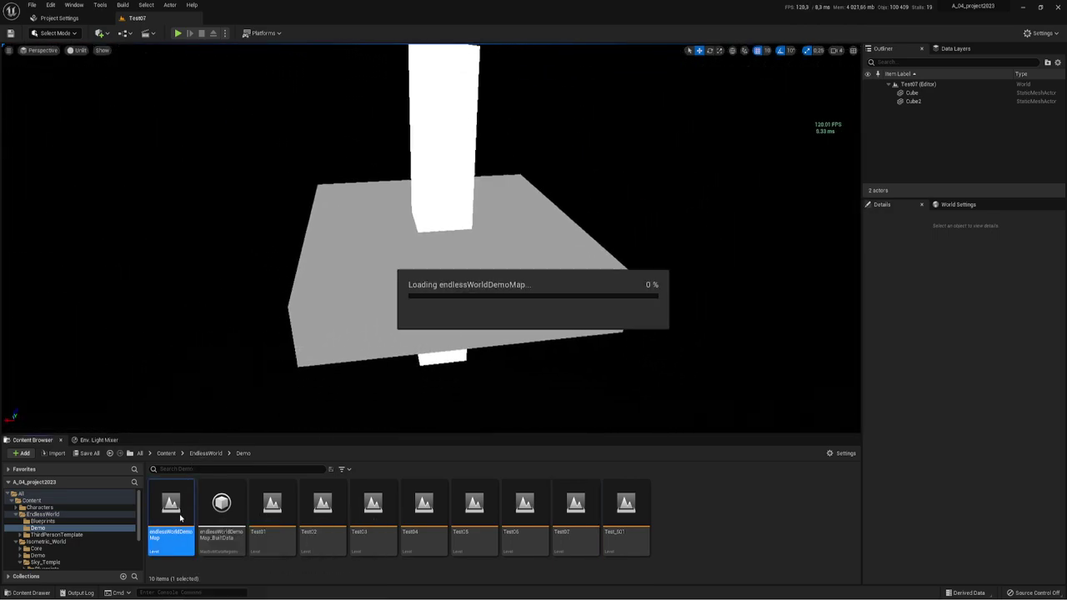
right_drag(447, 177, 447, 125)
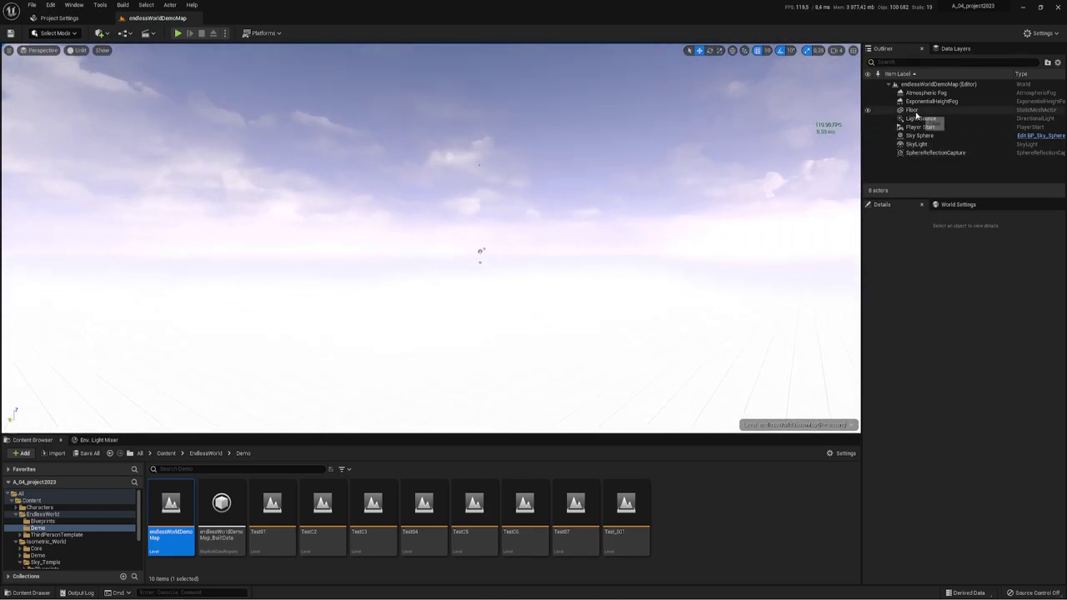
click(913, 110)
click(917, 127)
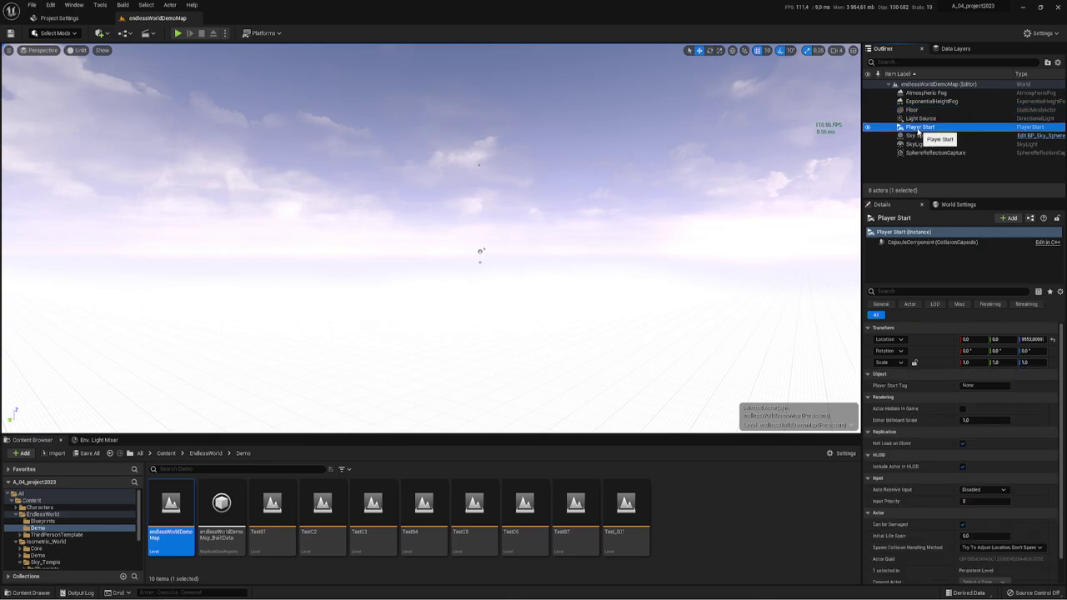
double_click(918, 129)
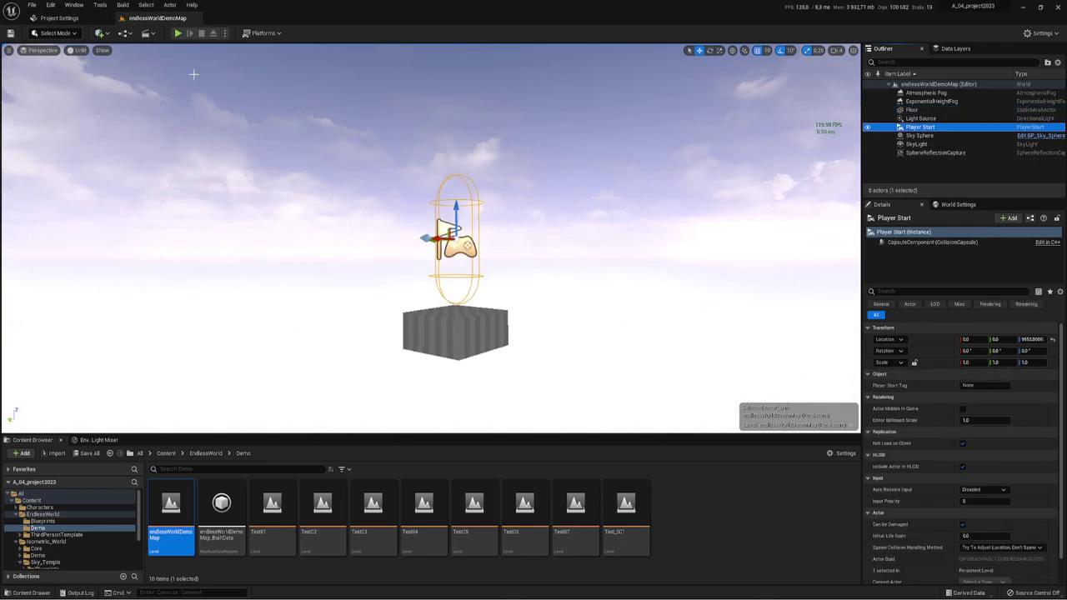
- Play test the generated city, cycling lit, unlit and wireframe views, then stop
click(177, 34)
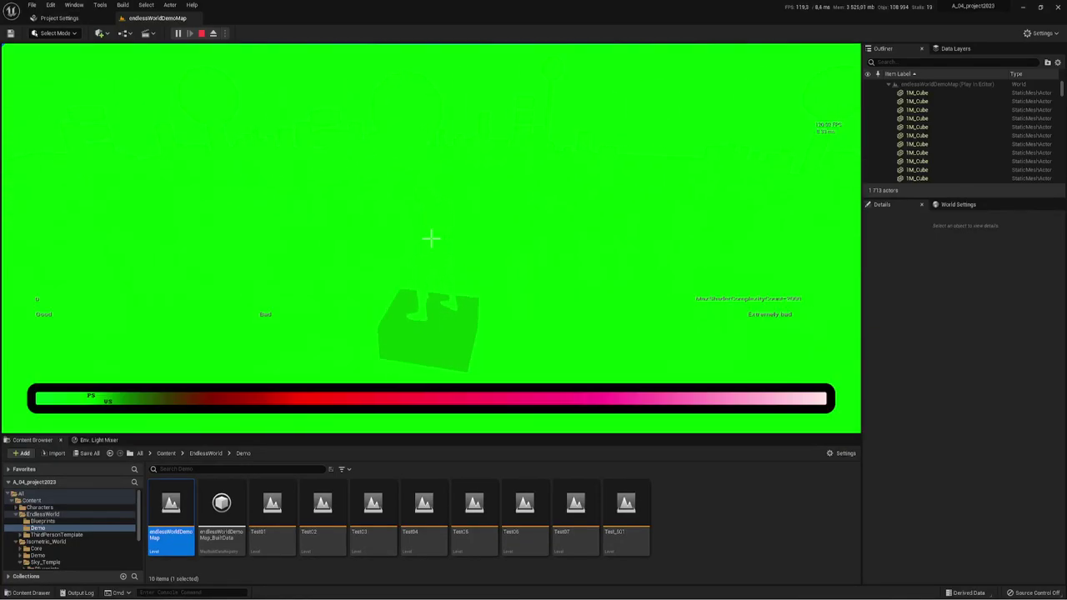
key(F3)
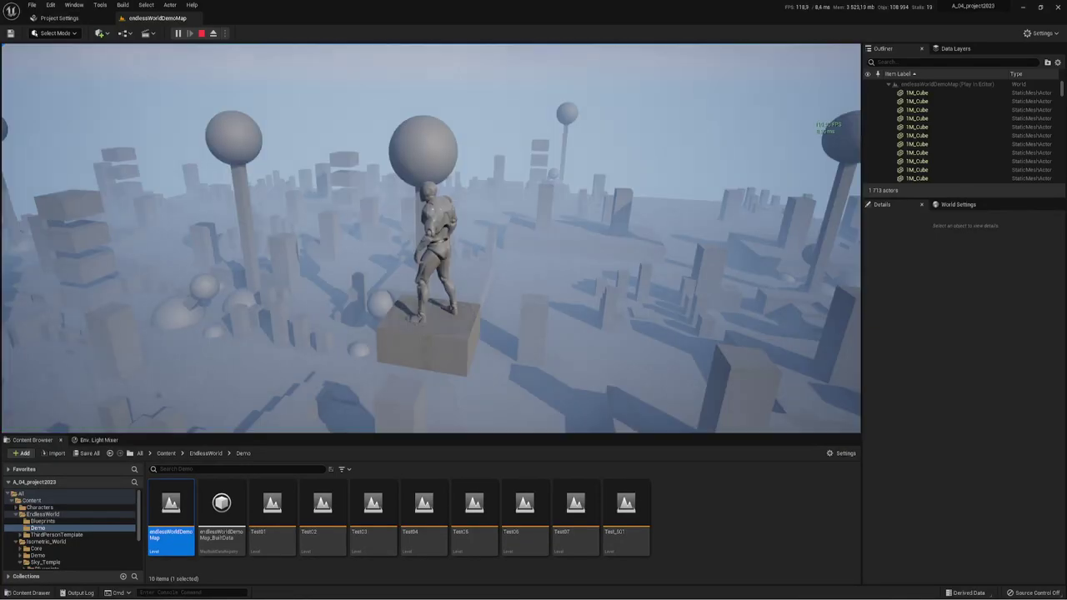
key(F2)
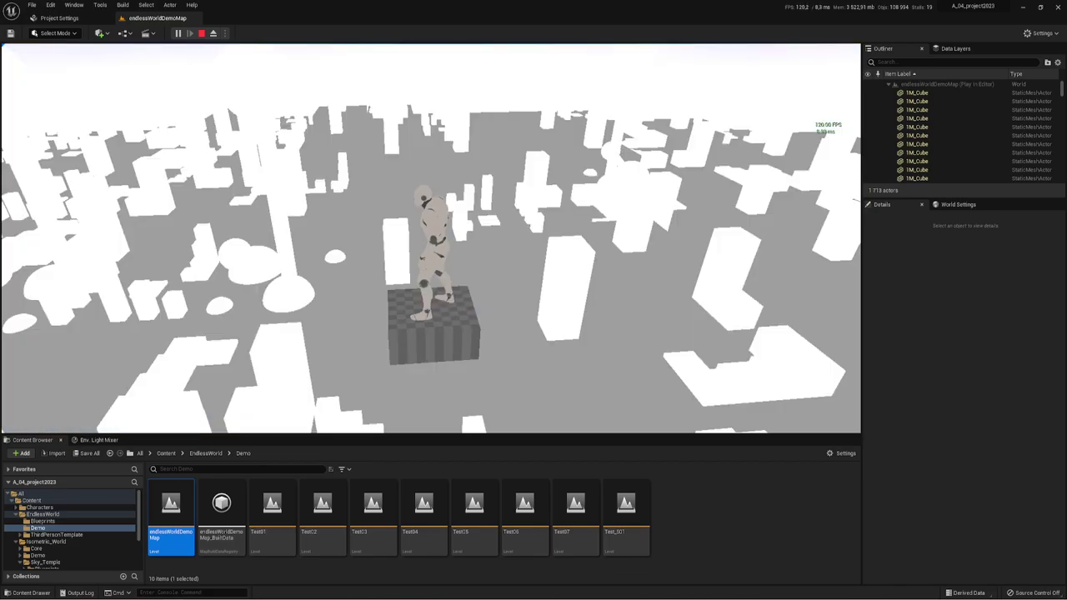
key(F1)
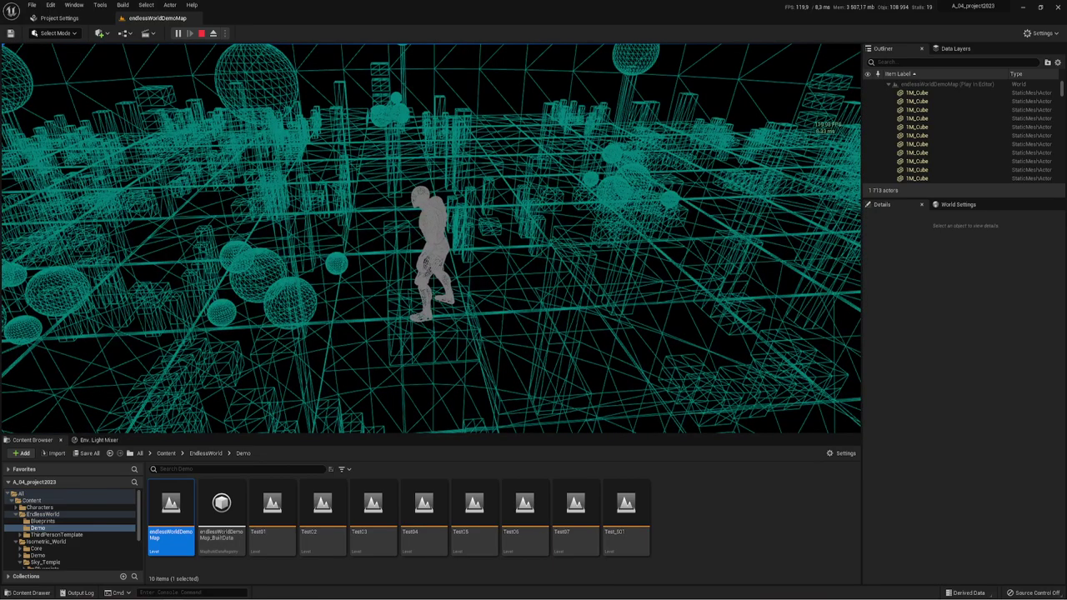
key(Escape)
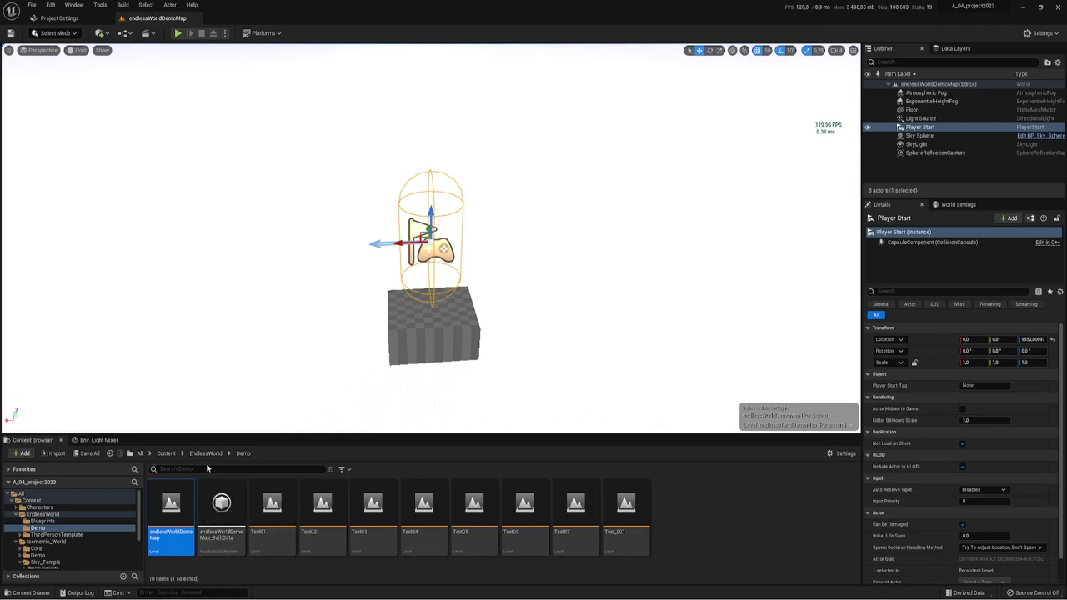
- Open the endlessWorldPlayerController Blueprint from the EndlessWorld/Blueprints folder
click(208, 455)
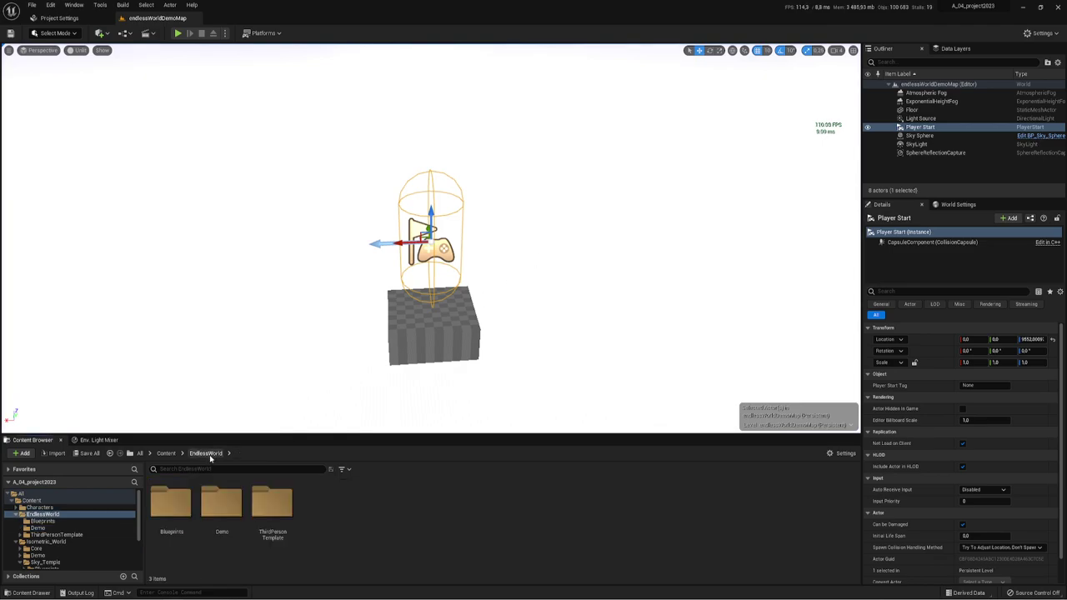
double_click(171, 502)
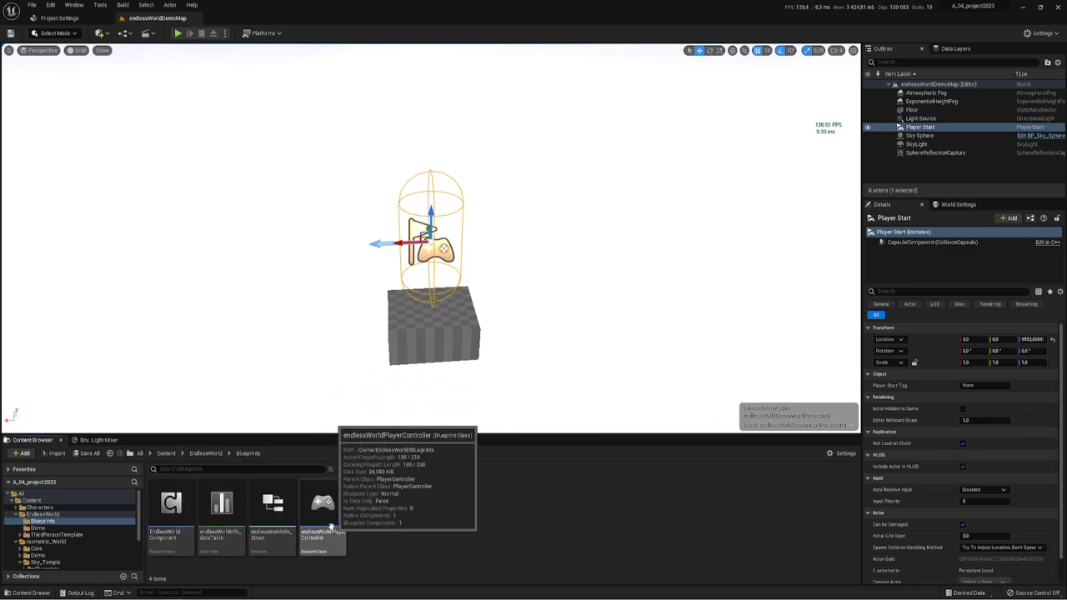
double_click(325, 504)
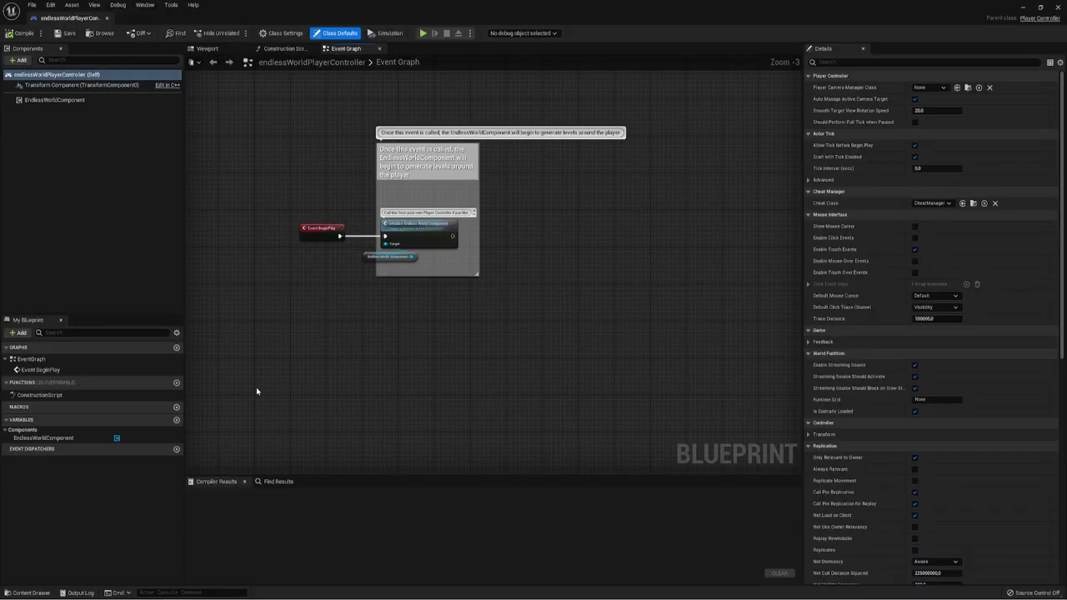
- Inspect the EndlessWorldComponent properties and Initialize node, then close the Blueprint
click(57, 100)
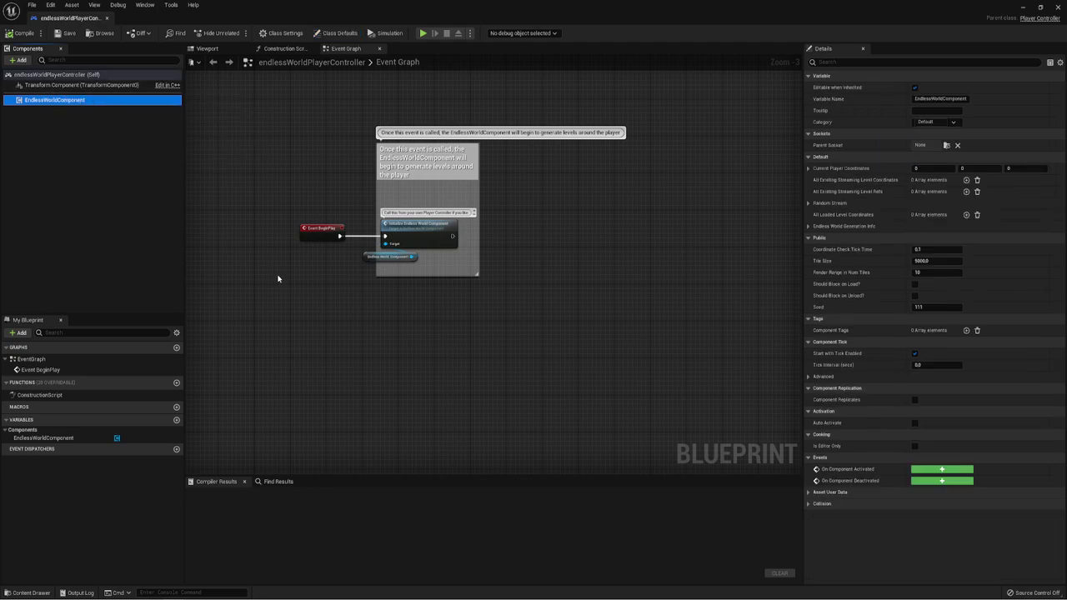
scroll(258, 245, up, 3)
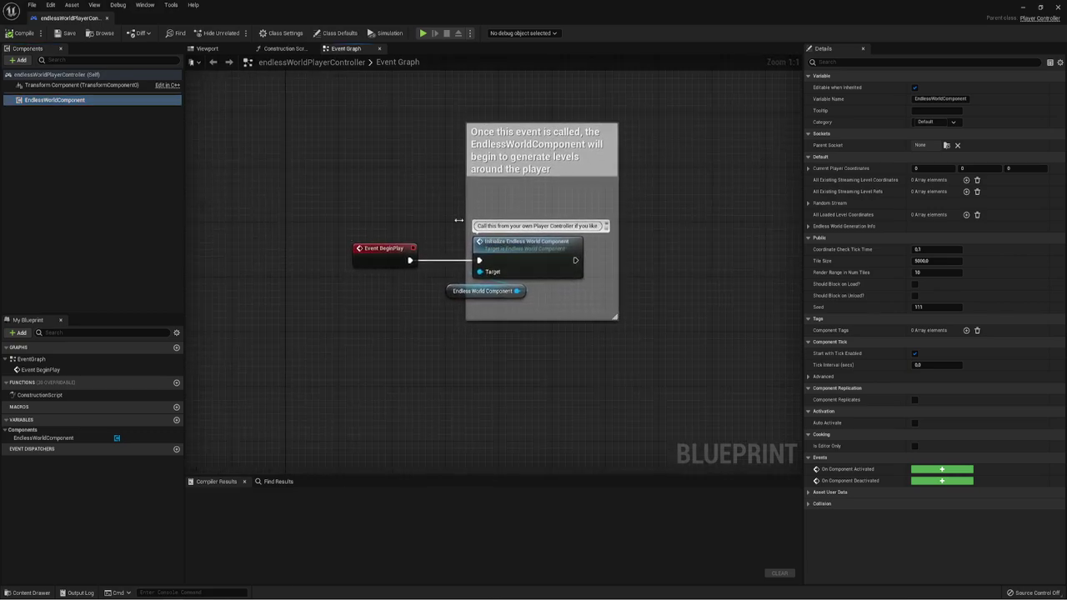
drag(433, 209, 591, 312)
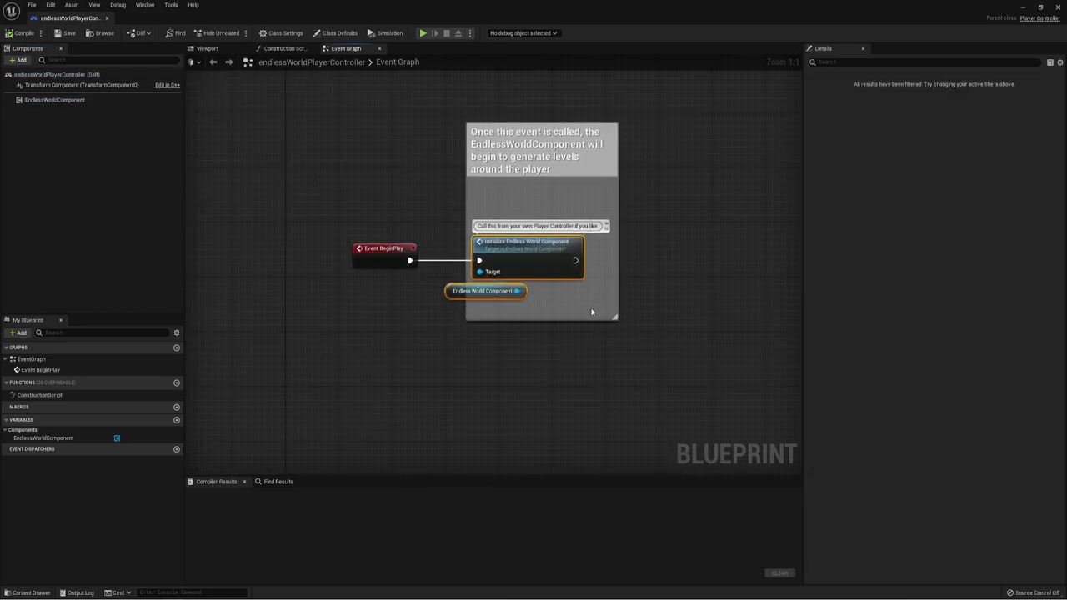
click(545, 263)
click(51, 100)
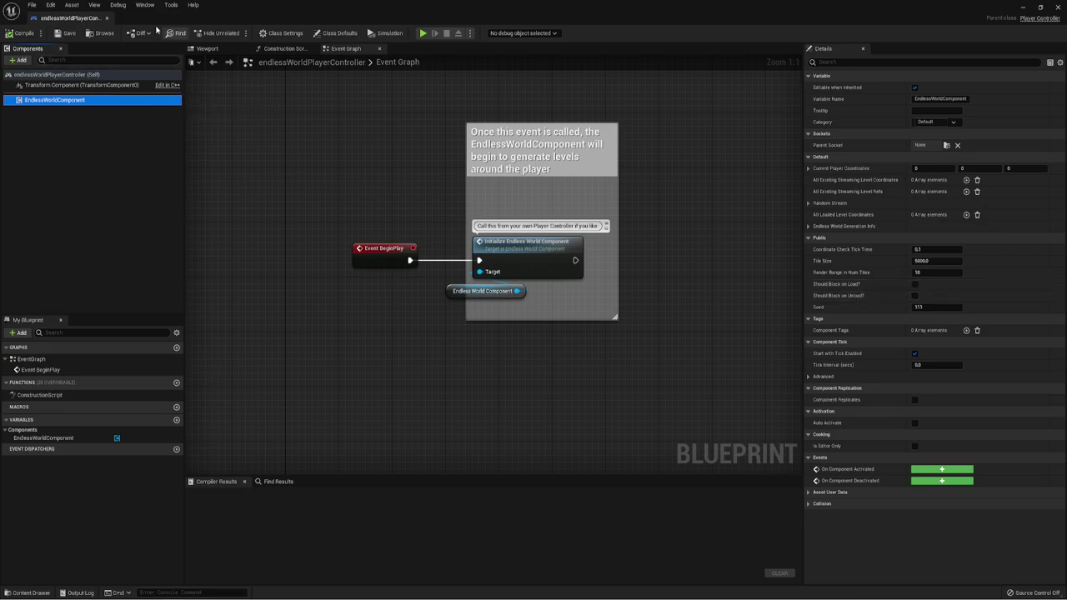
click(106, 17)
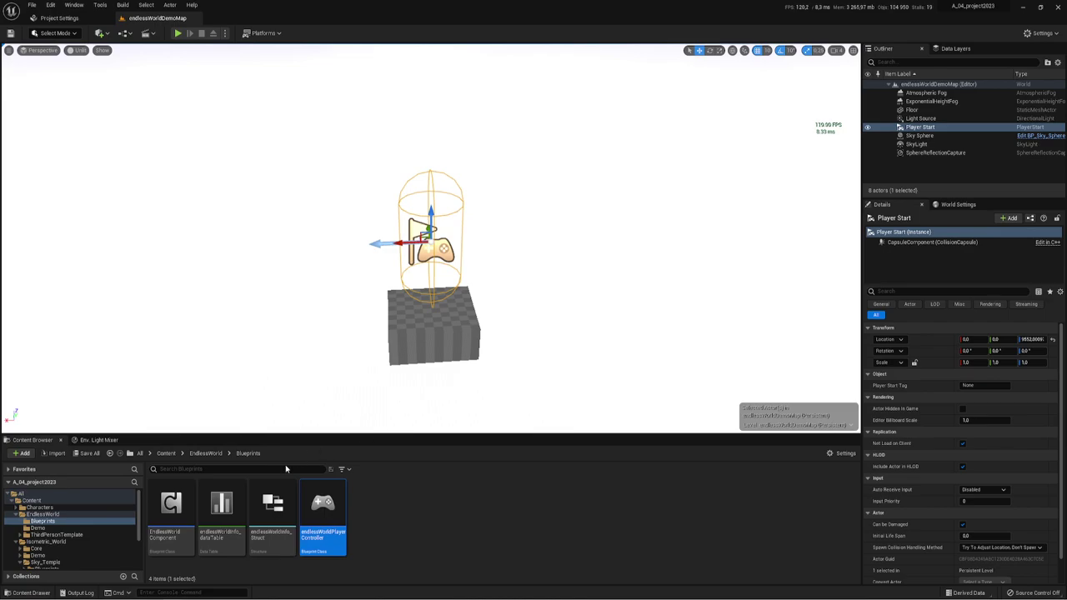
- Open endlessWorldInfo_dataTable and add an eighth randomLevelNames entry, TEXT08
click(216, 508)
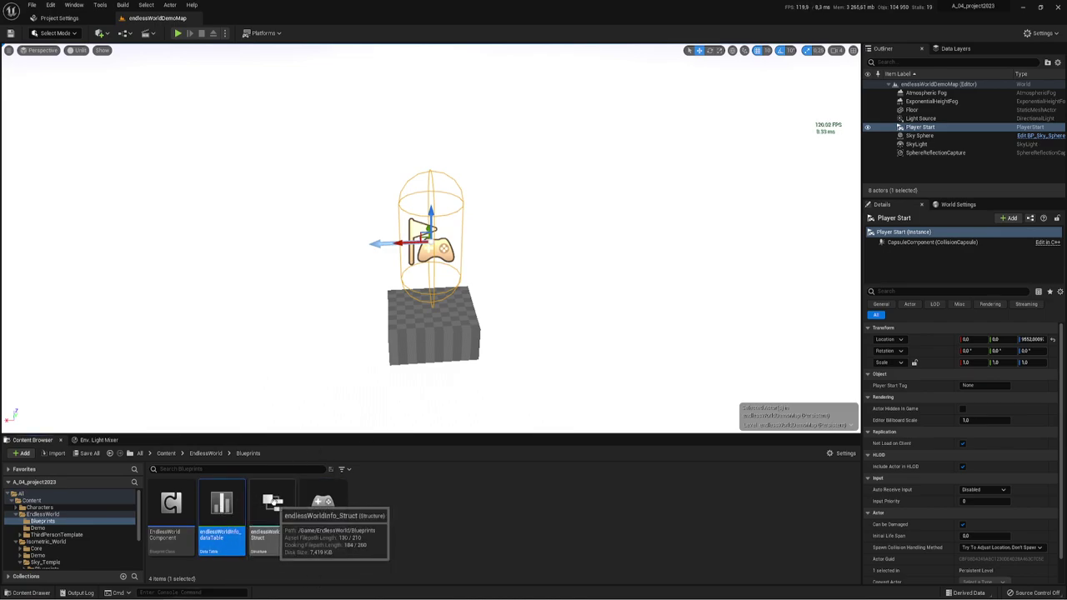
double_click(221, 504)
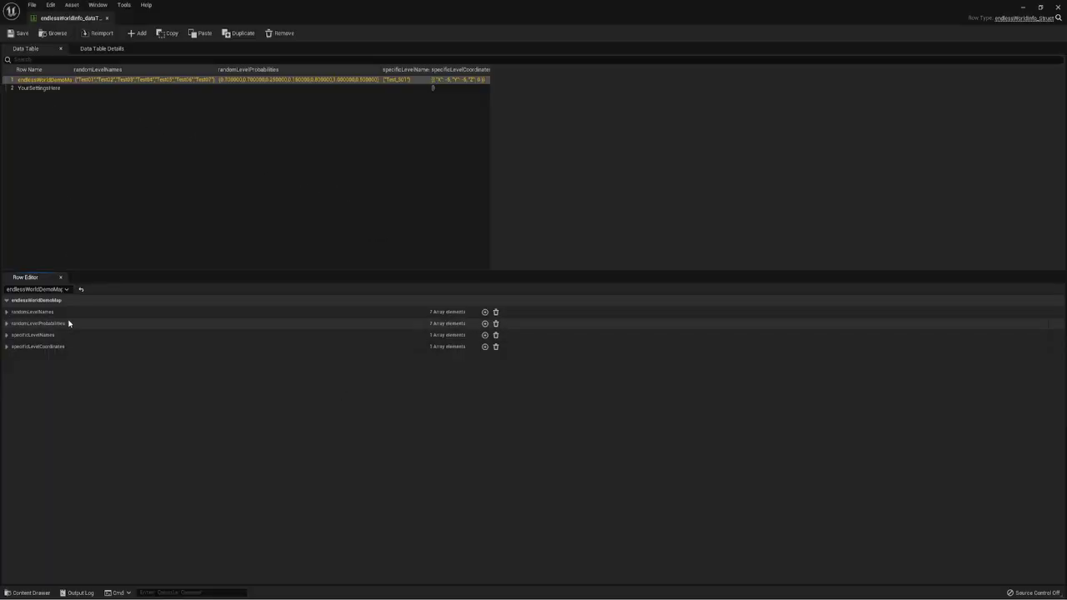
click(7, 312)
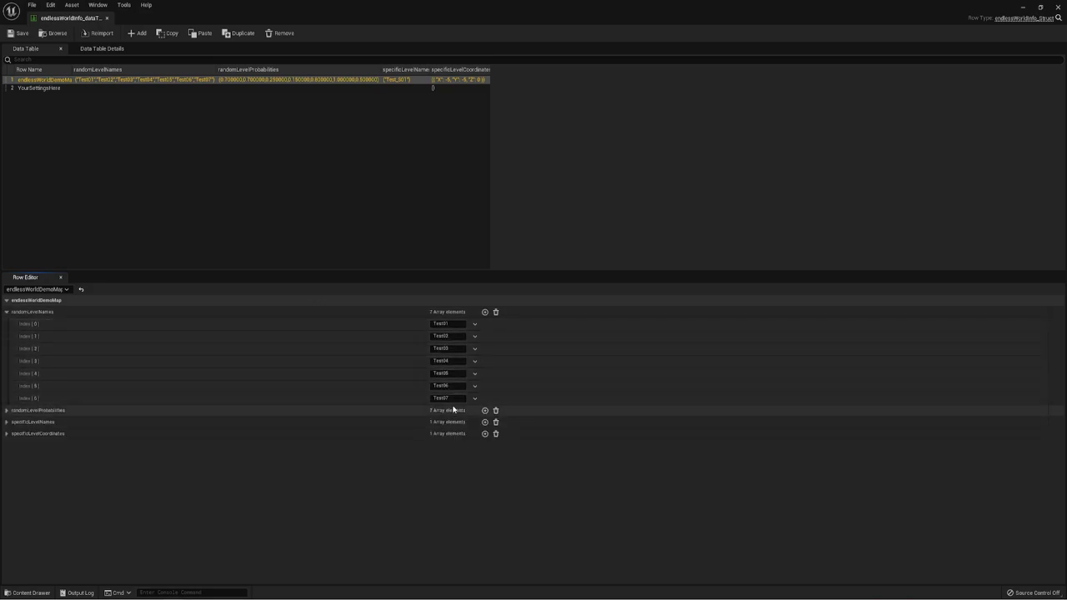
click(484, 312)
text(TEST08)
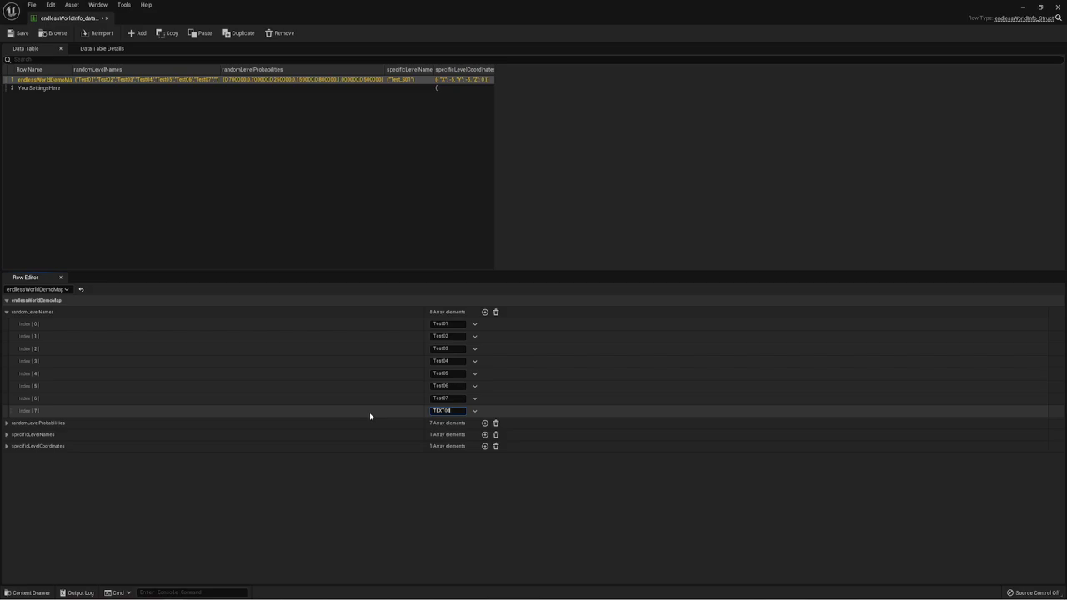
key(Return)
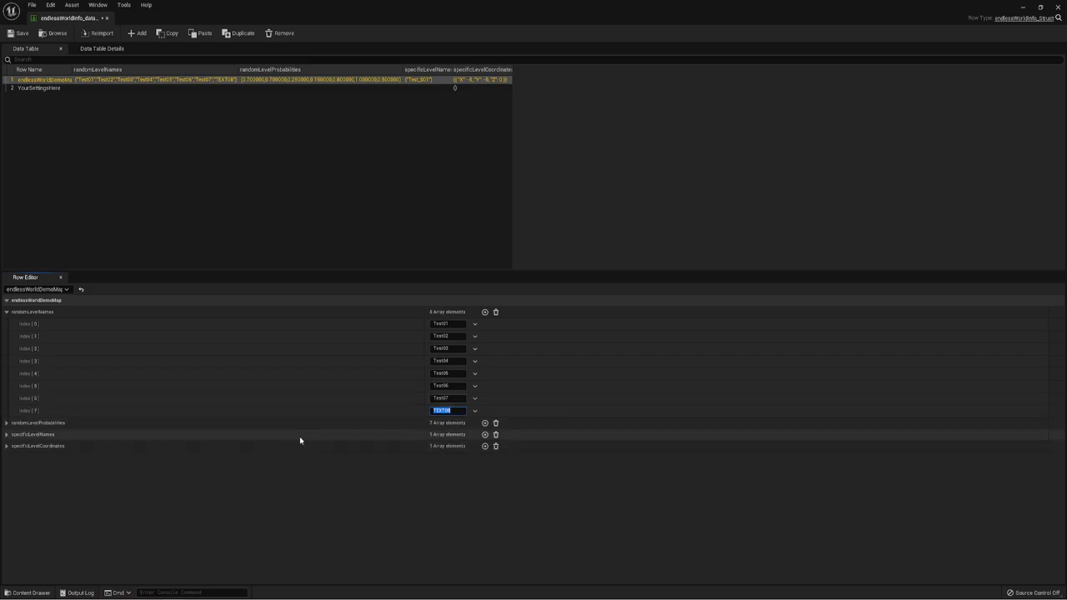
- Add an eighth randomLevelProbabilities entry, then view the YourSettingsHere row
click(6, 422)
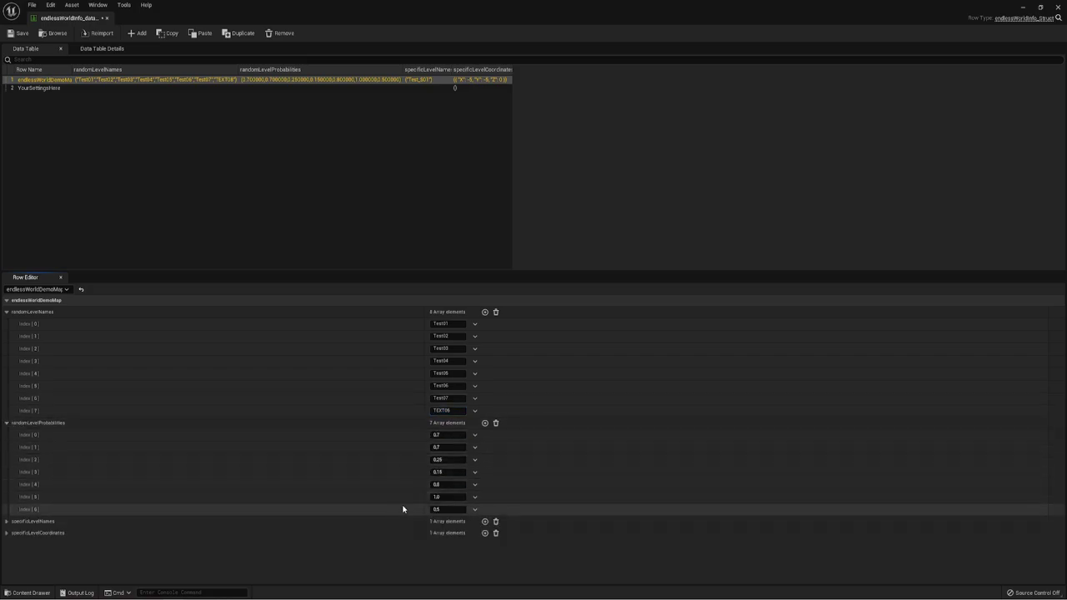
click(484, 423)
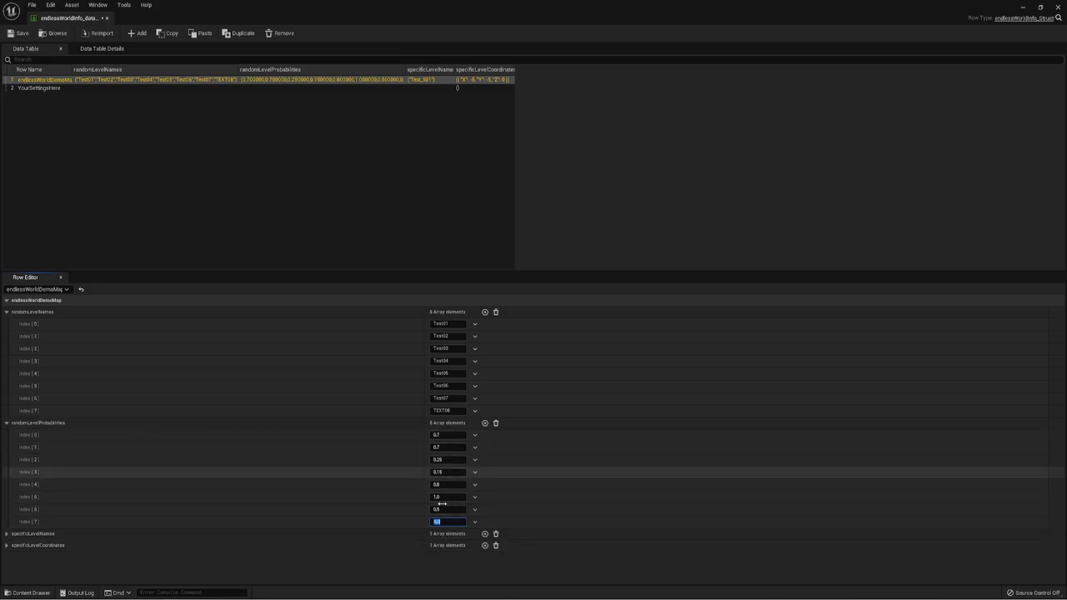
click(7, 533)
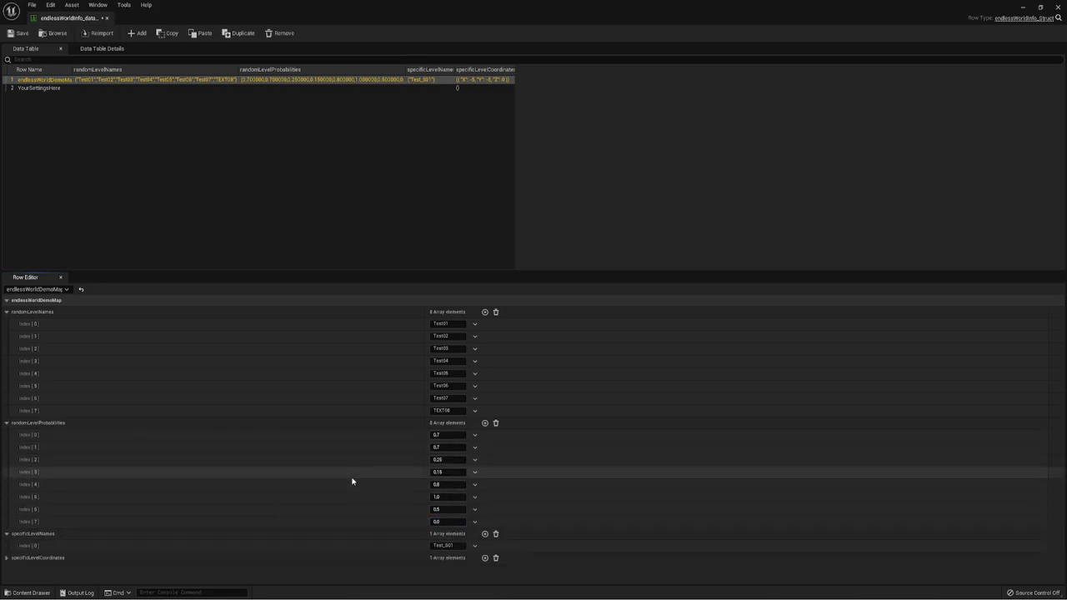
click(7, 558)
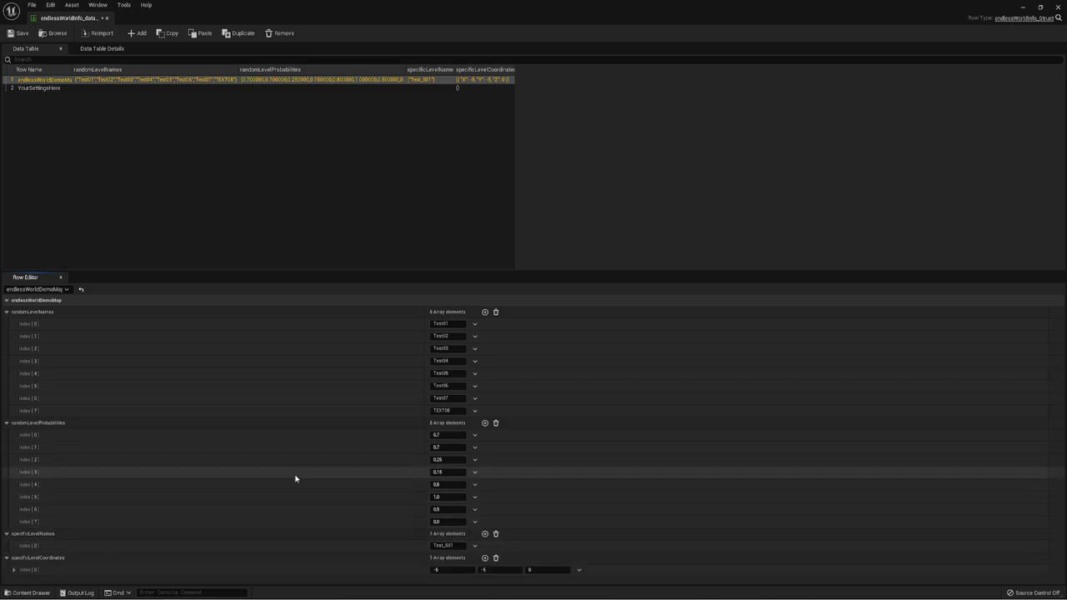
click(442, 522)
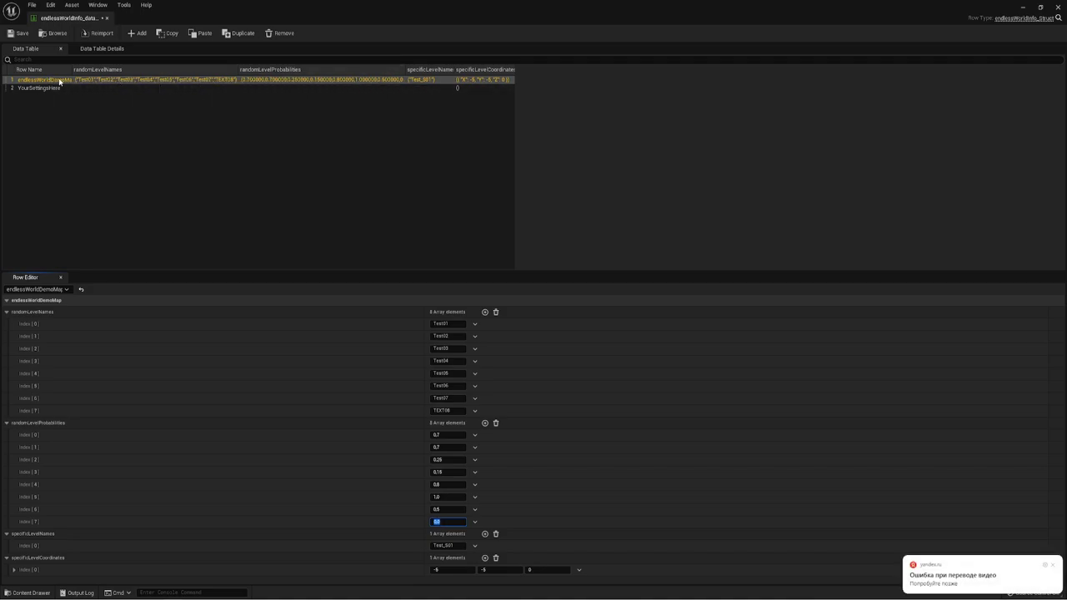
click(1053, 567)
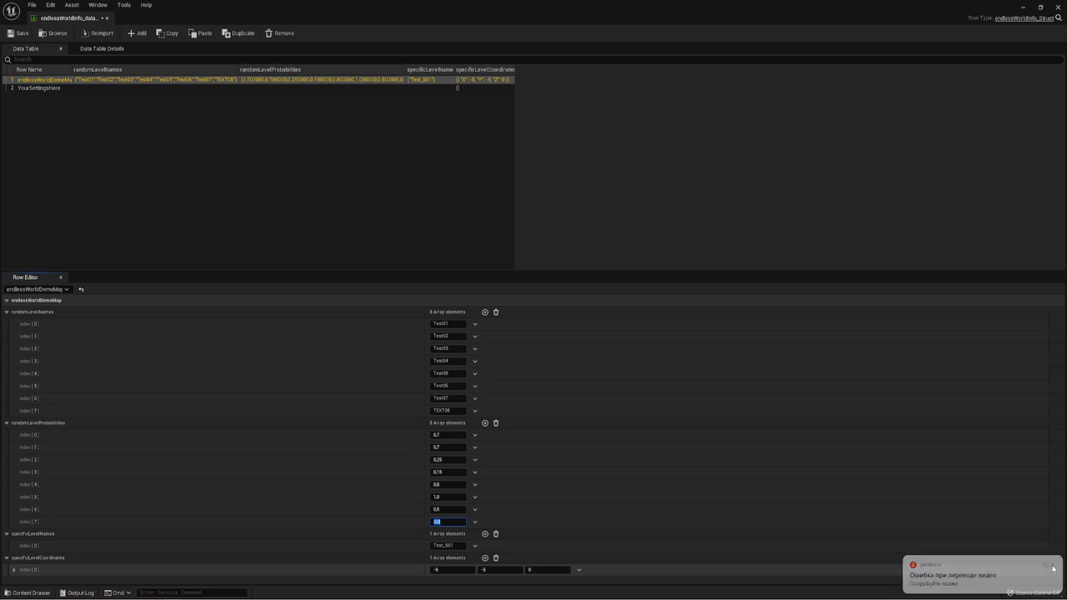
click(27, 89)
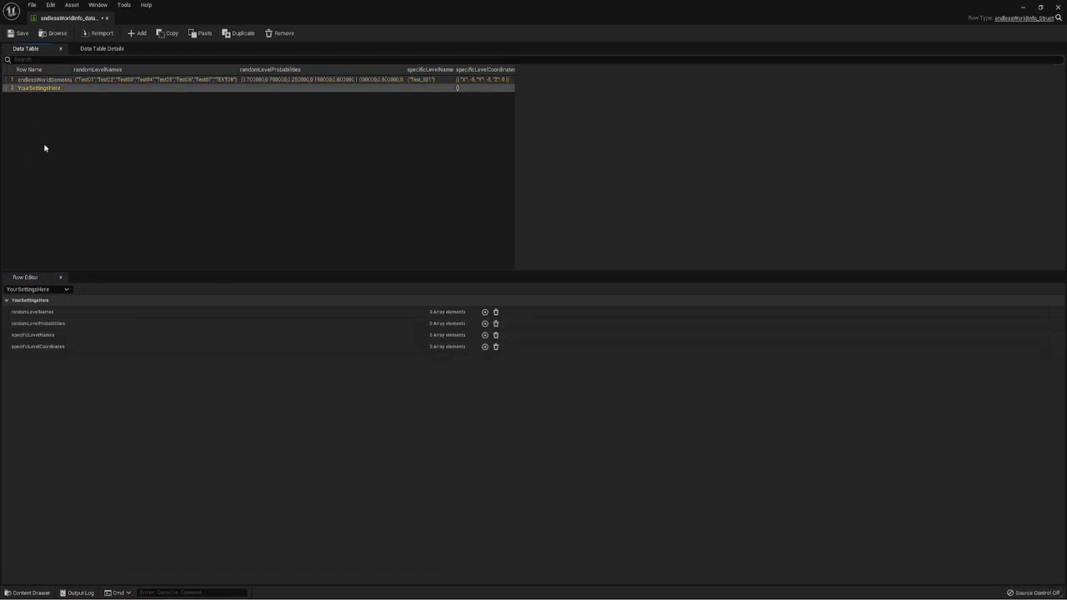
- Compare the first data table row with YourSettingsHere, then close the data table editor
click(30, 80)
click(43, 89)
click(108, 18)
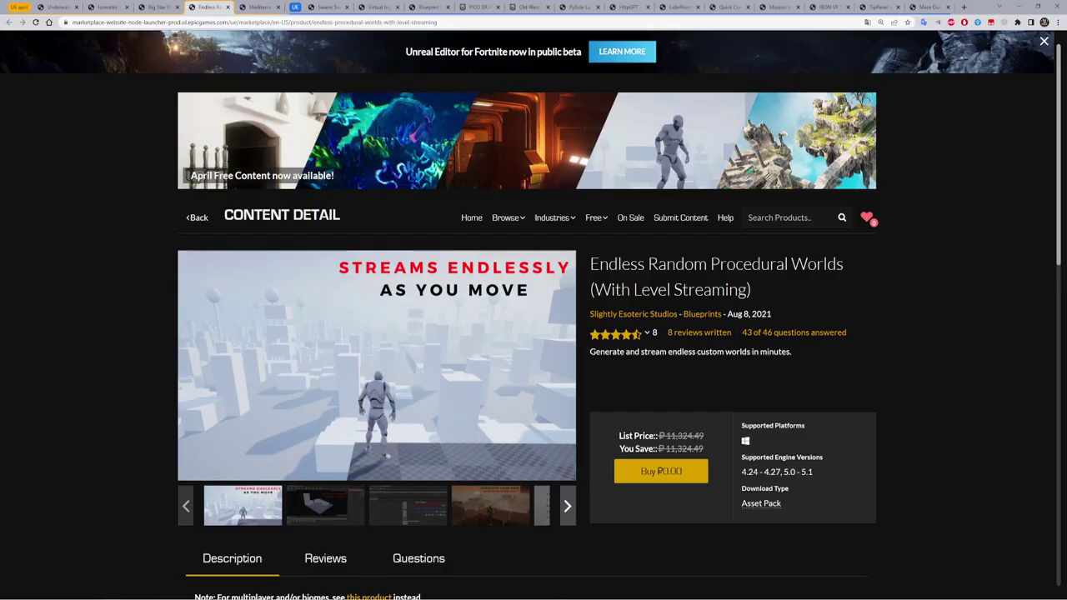
- Translate the Mediterranean Rustic Interior product title into Russian, then return to the Unreal Editor
click(253, 8)
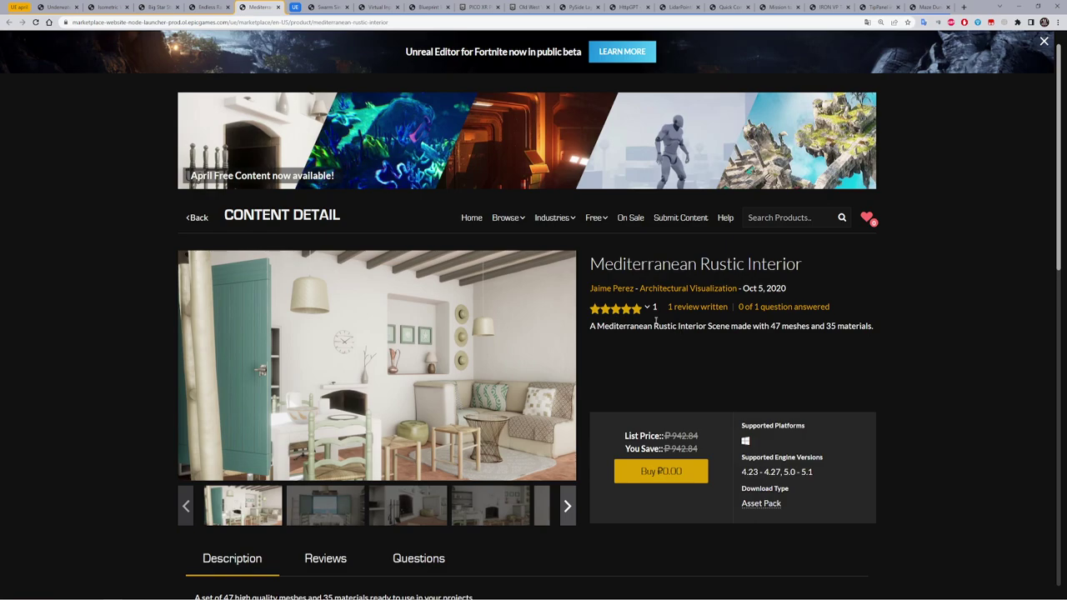
drag(802, 265, 592, 270)
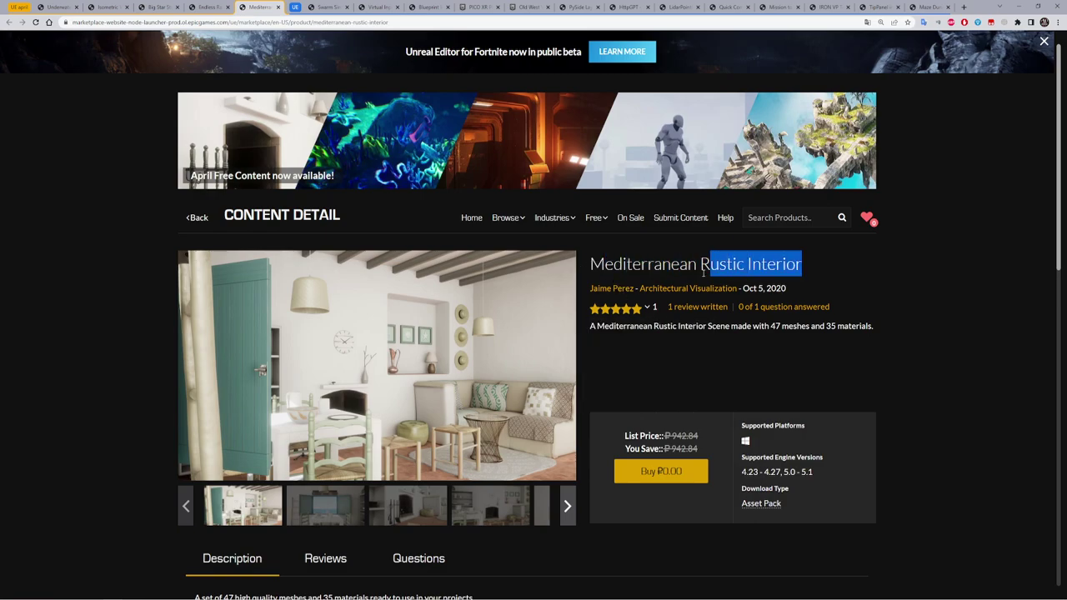
click(591, 280)
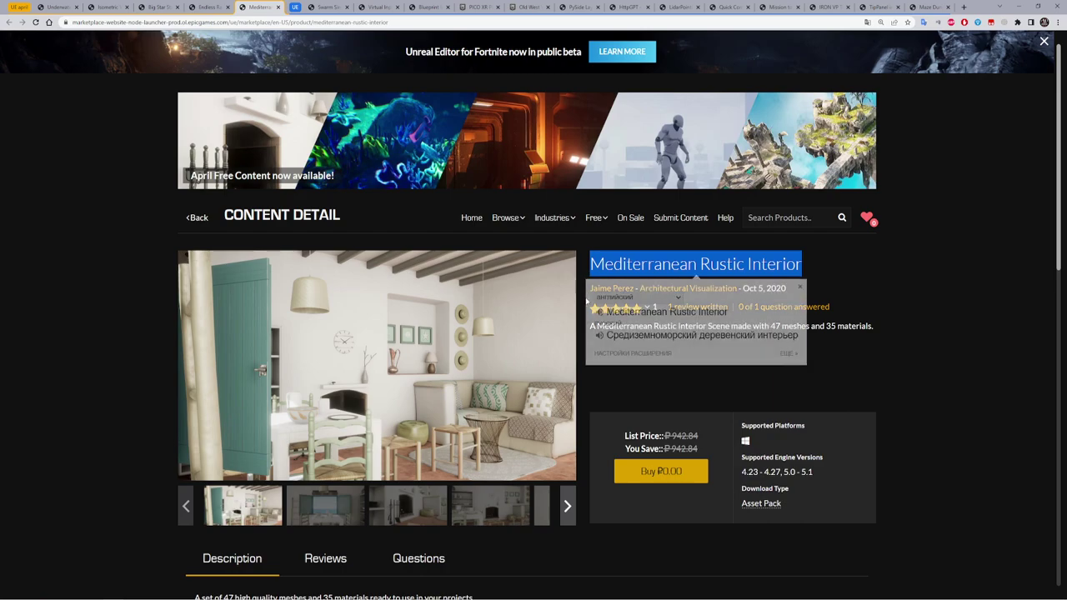
click(818, 288)
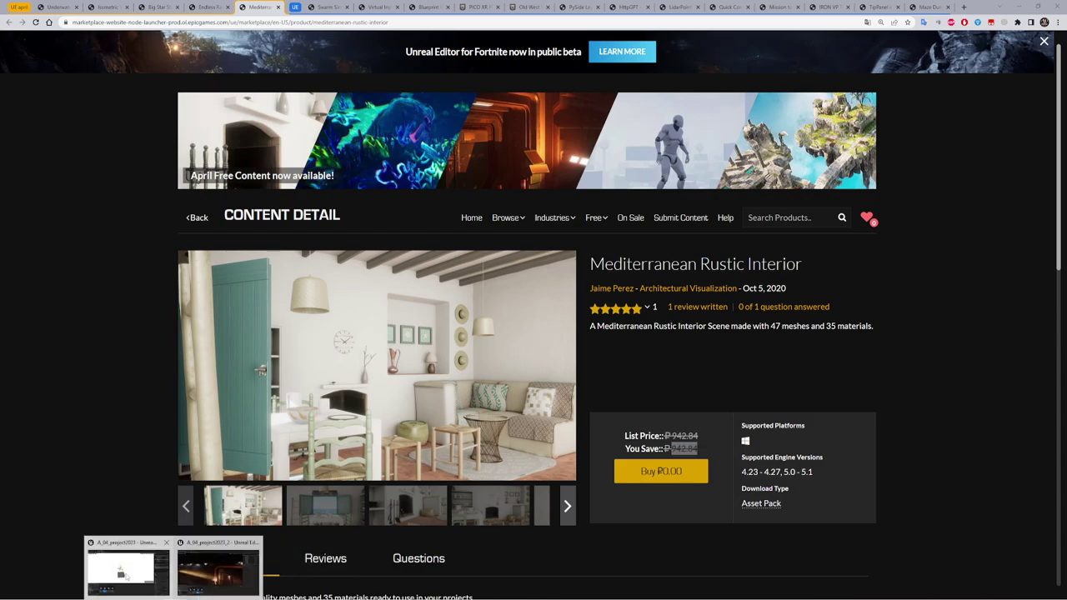
click(129, 568)
- Save the edited data table and open the Mediterranean level from Content > Mediterranean > Maps
click(175, 454)
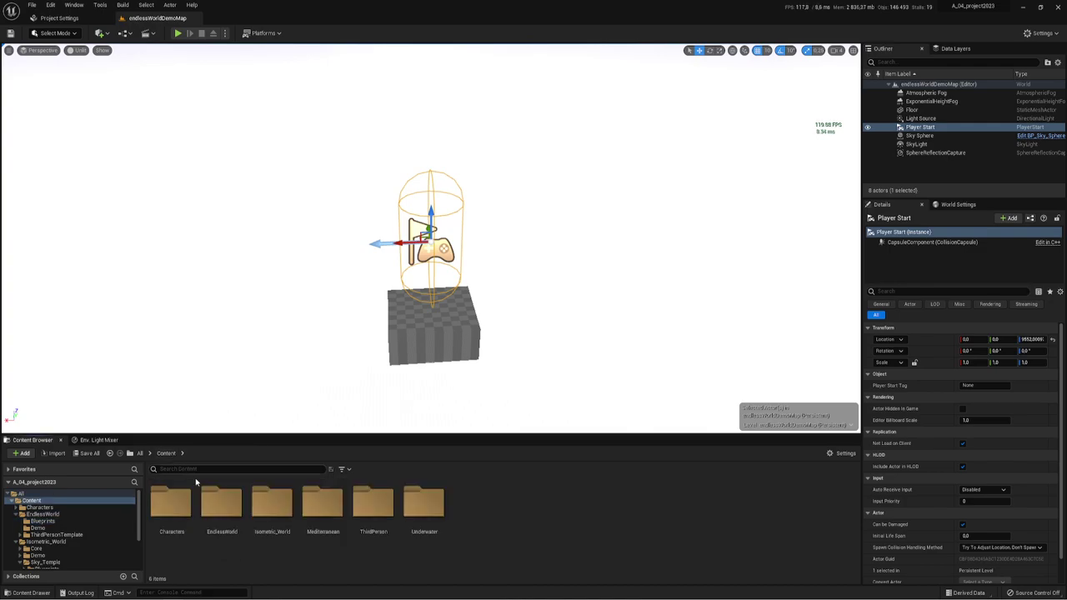
double_click(319, 506)
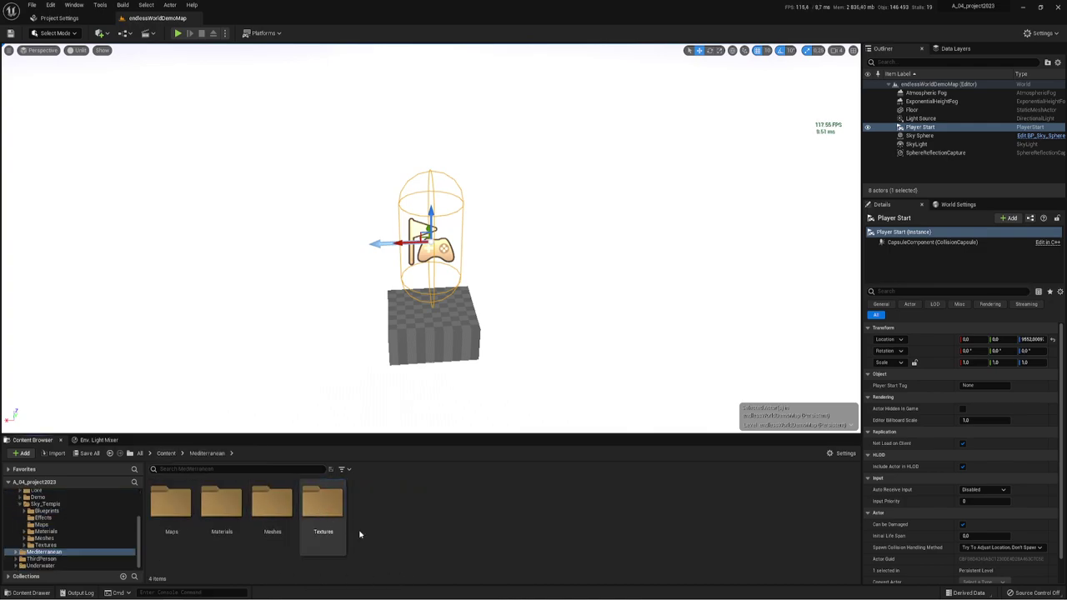
double_click(171, 504)
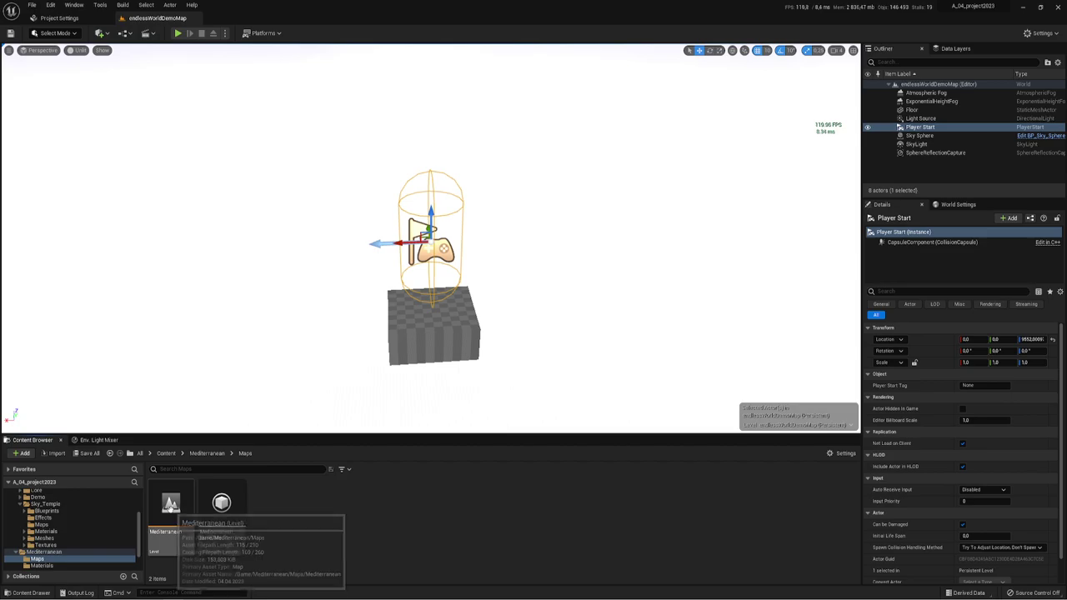
double_click(171, 510)
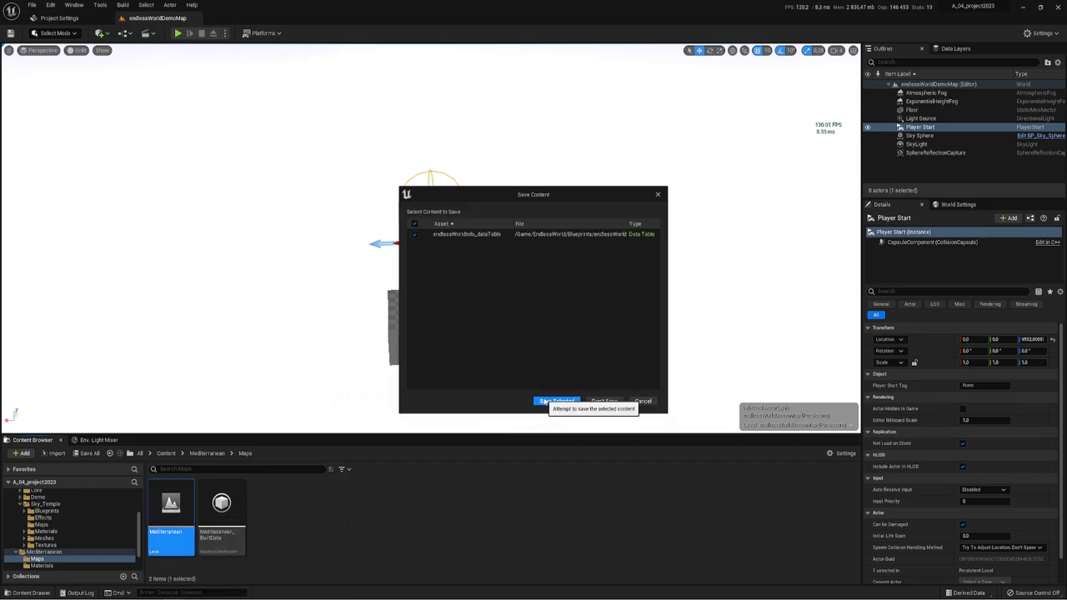
click(538, 403)
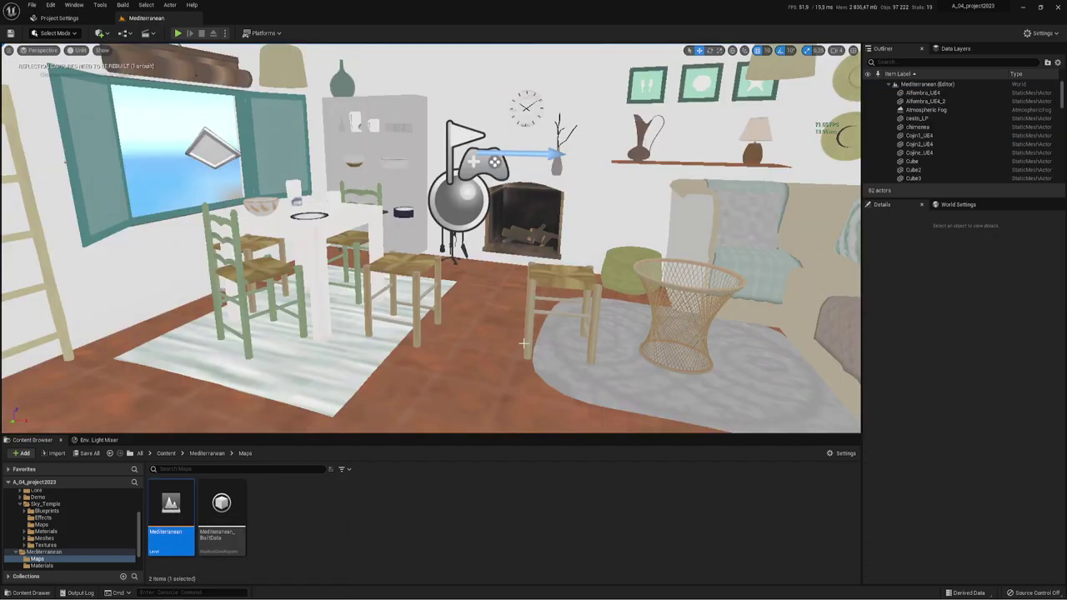
- View the house from outside, fly back into the room, and select the Player Start
mouse_move(524, 343)
mouse_down()
mouse_move(467, 416)
mouse_move(434, 359)
mouse_move(467, 334)
mouse_move(542, 228)
mouse_up()
click(543, 228)
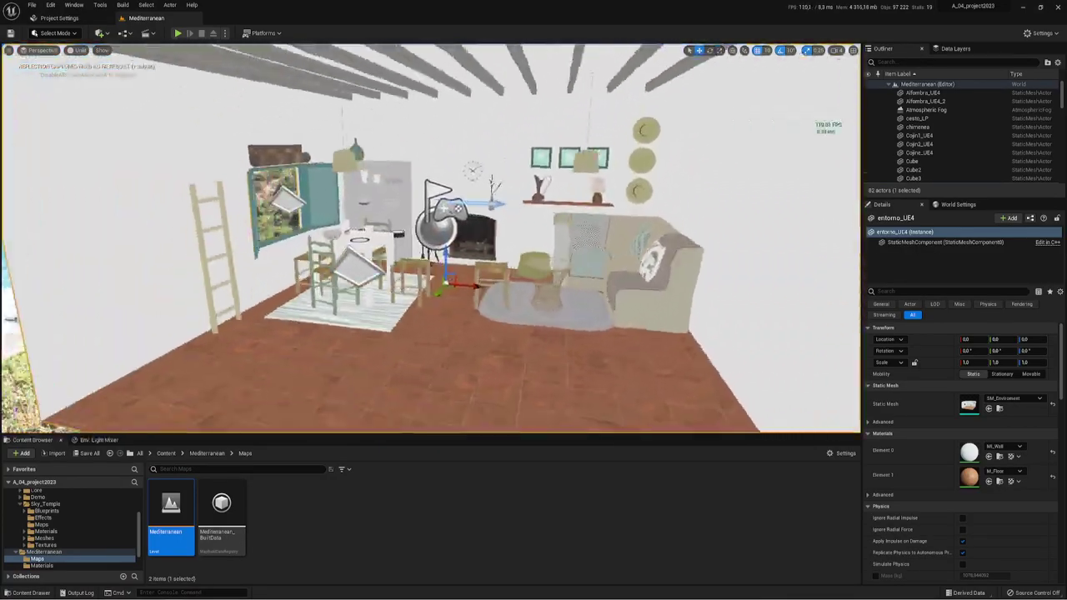
mouse_move(434, 250)
right_down()
mouse_move(417, 242)
mouse_move(425, 250)
mouse_move(429, 234)
mouse_move(430, 250)
right_up()
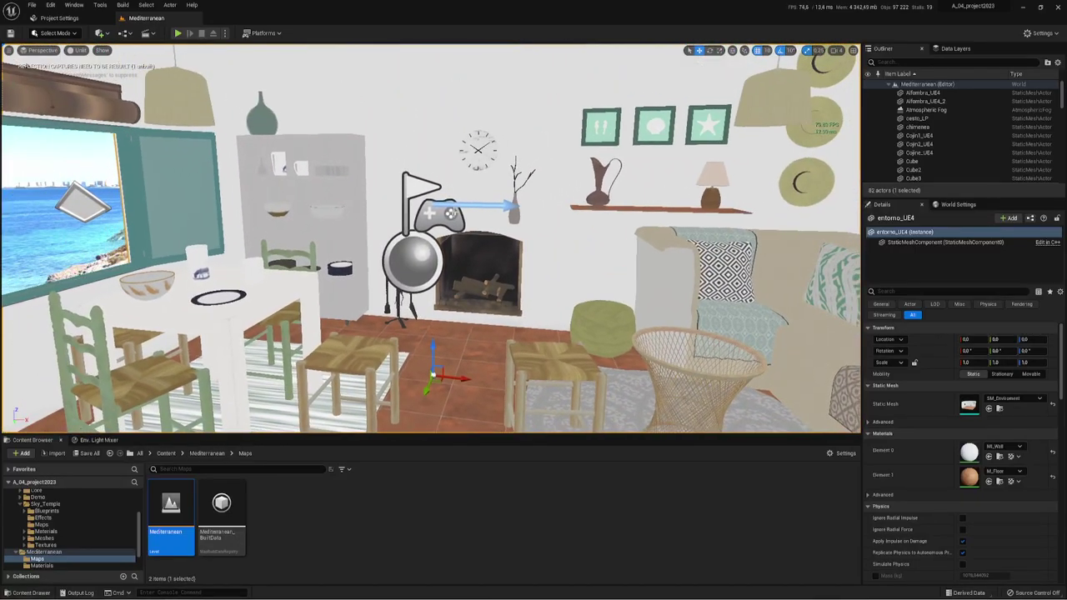
click(421, 196)
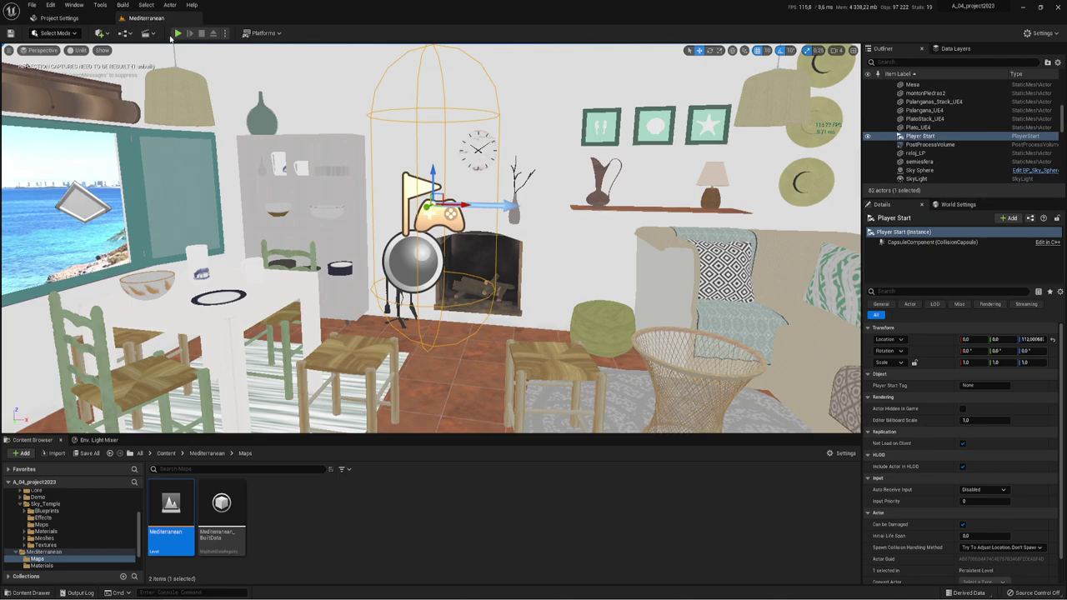
- Play the level in the editor and walk toward the doorway, dining area, fireplace and window
click(179, 33)
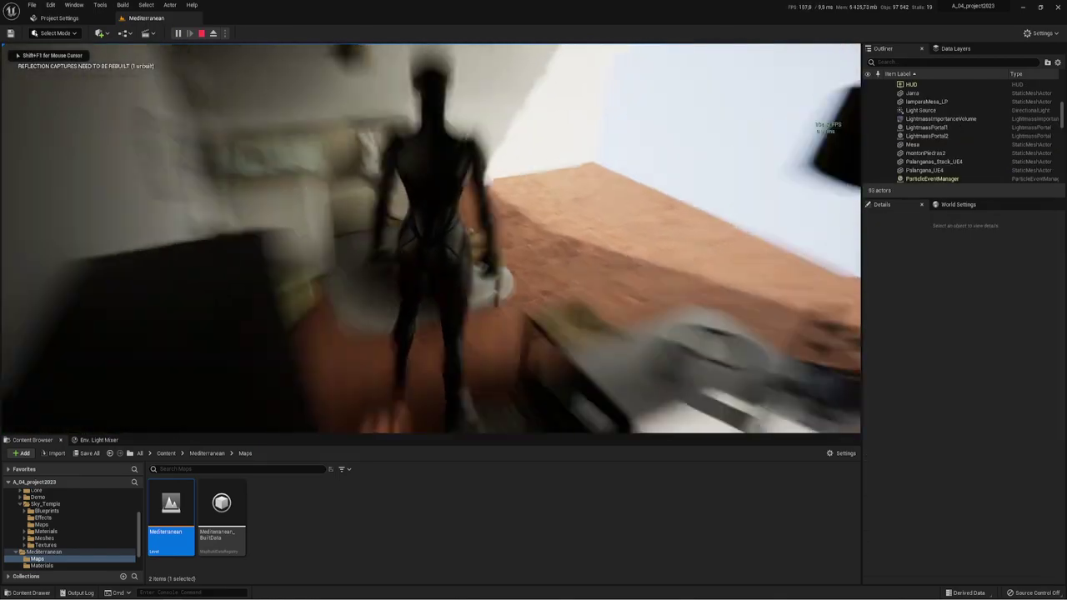
key(w)
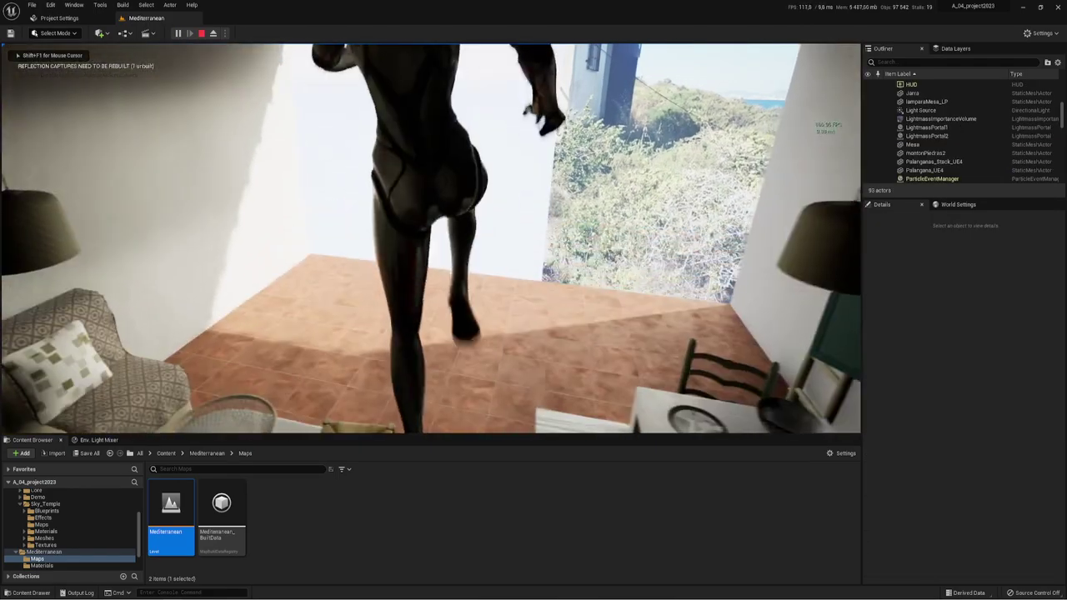
key(w)
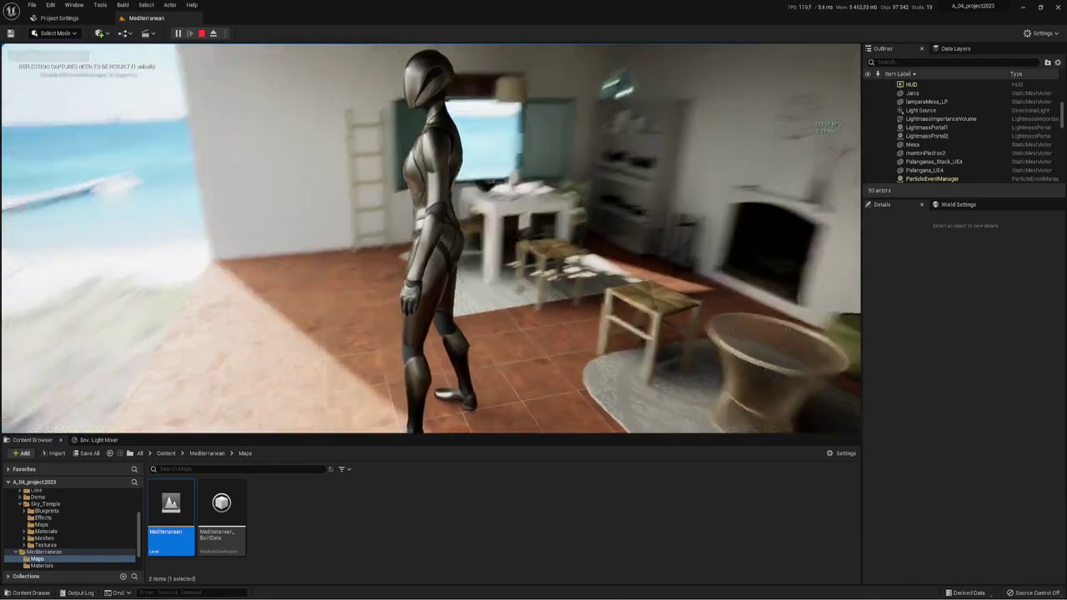
key(w)
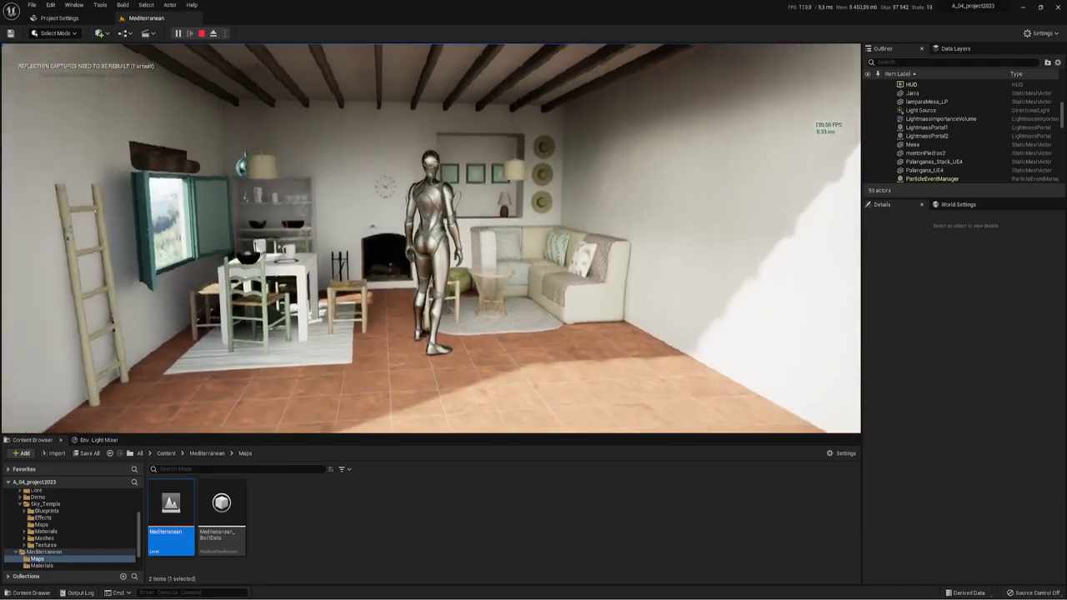
key(w)
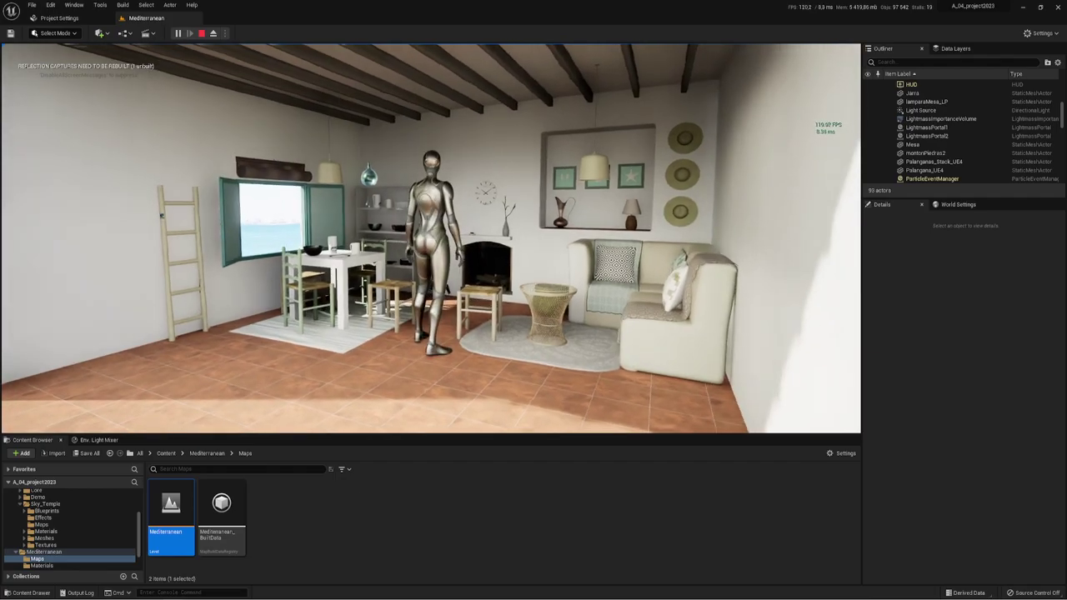
key(w)
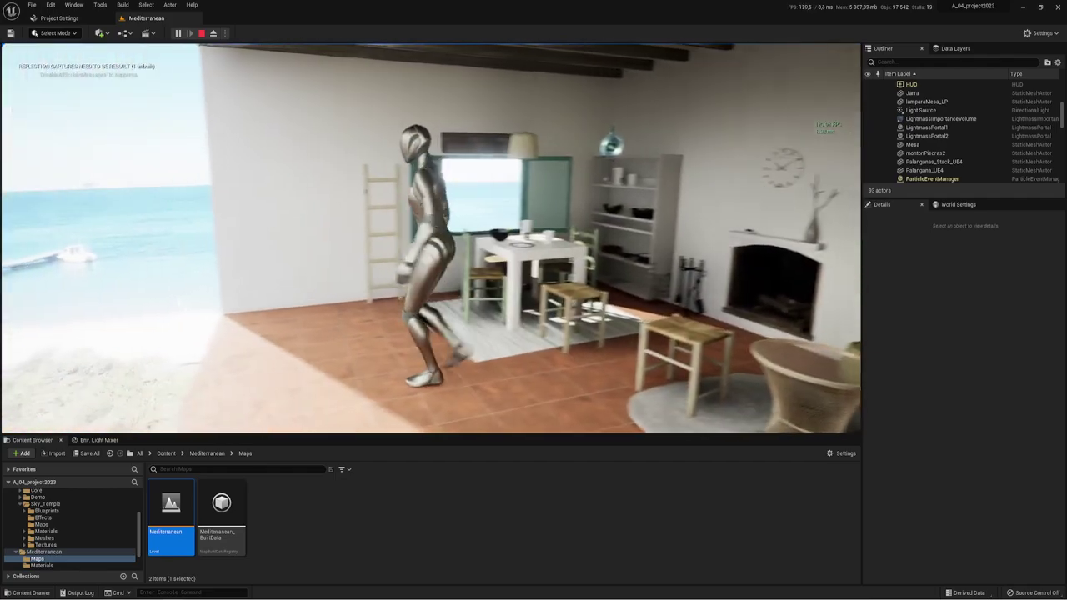
- Walk back across the room to the dining table, then switch the game view to wireframe (F1)
key(w)
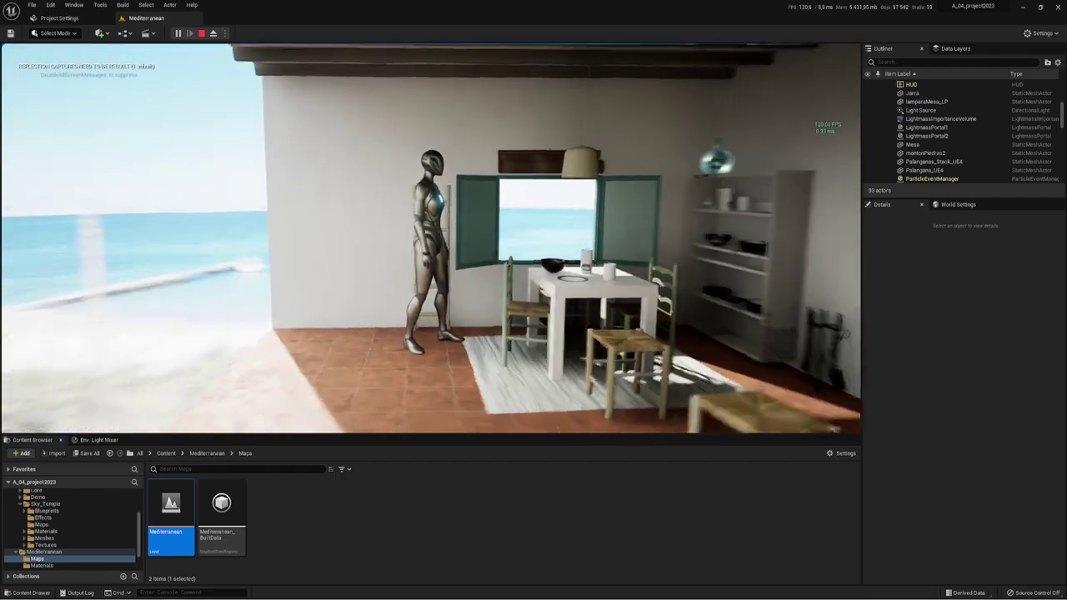
key(s)
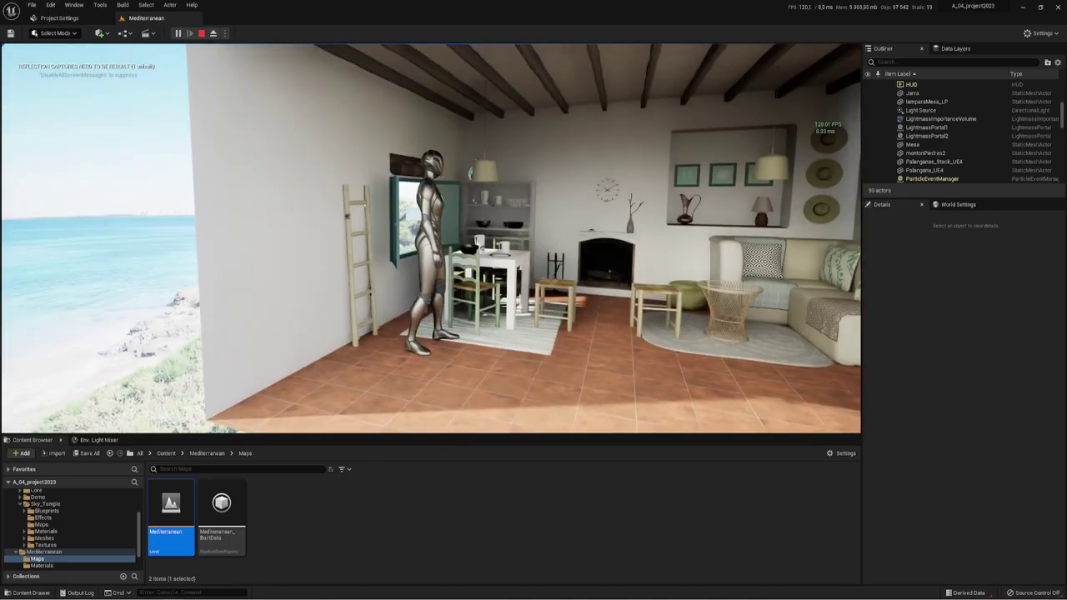
key(a)
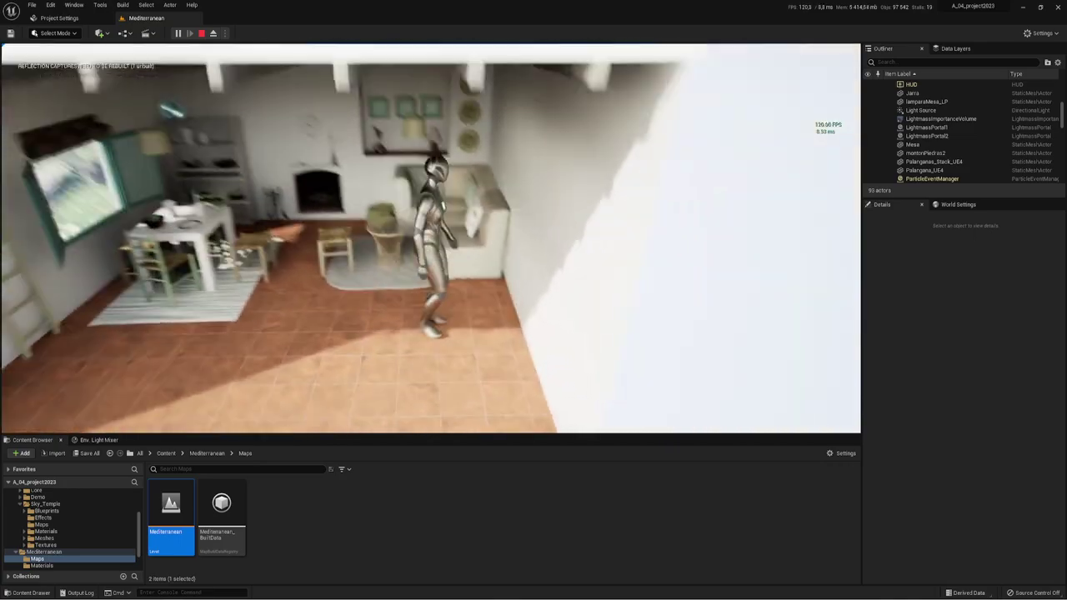
key(w)
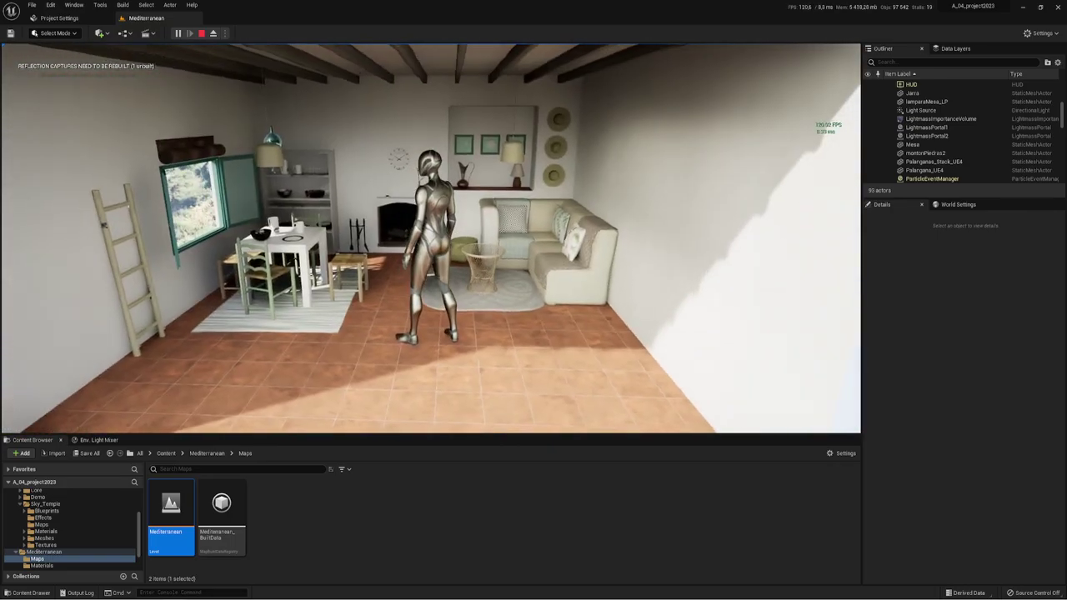
key(F1)
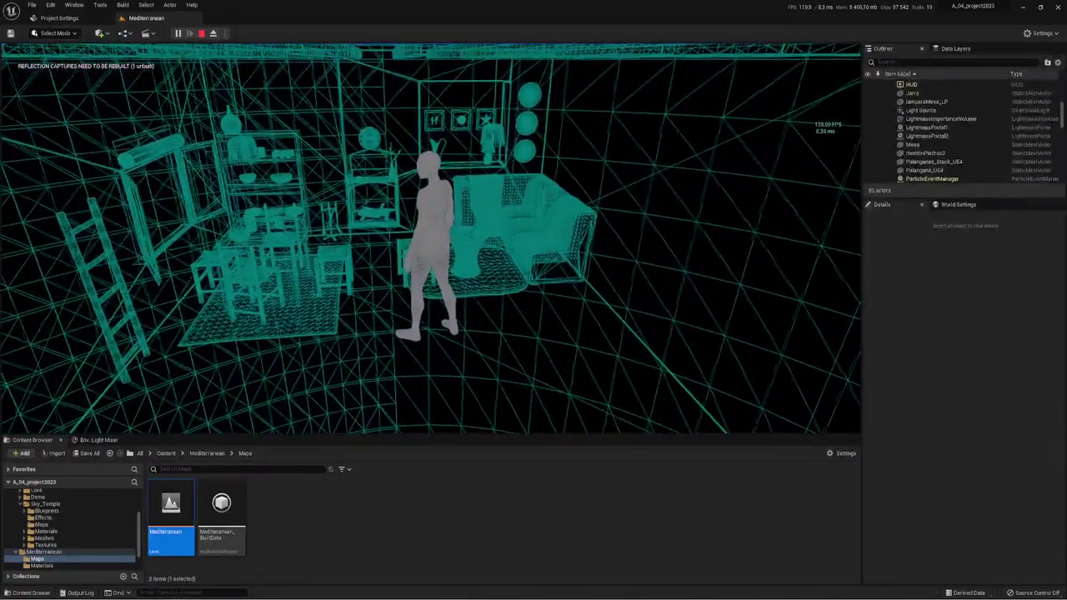
- Show shader complexity (F5), then pass through wireframe (F1) back to lit view (F3)
key(F5)
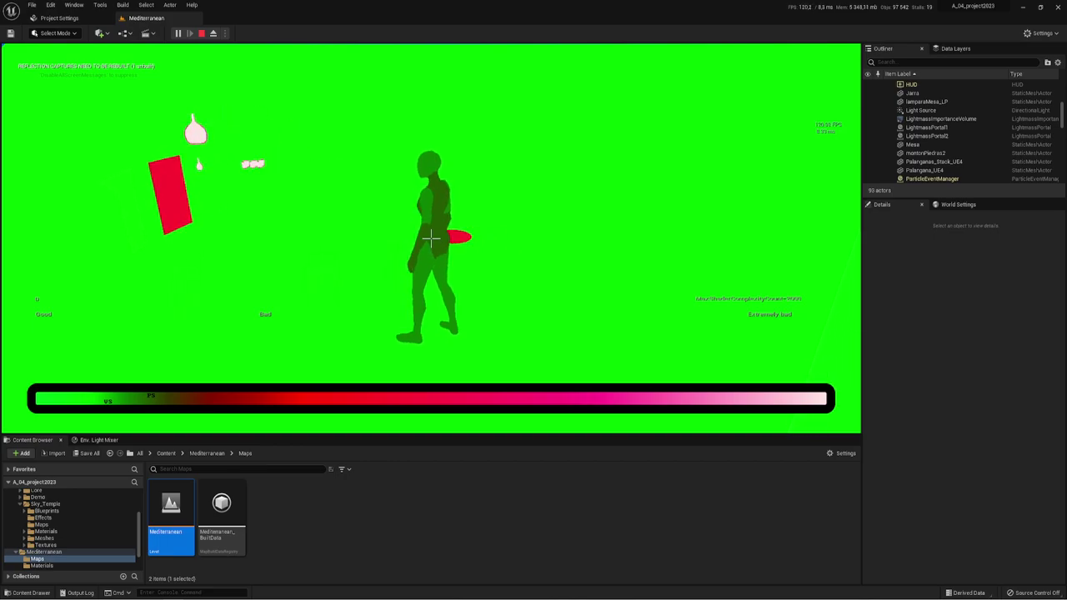
key(F1)
key(F3)
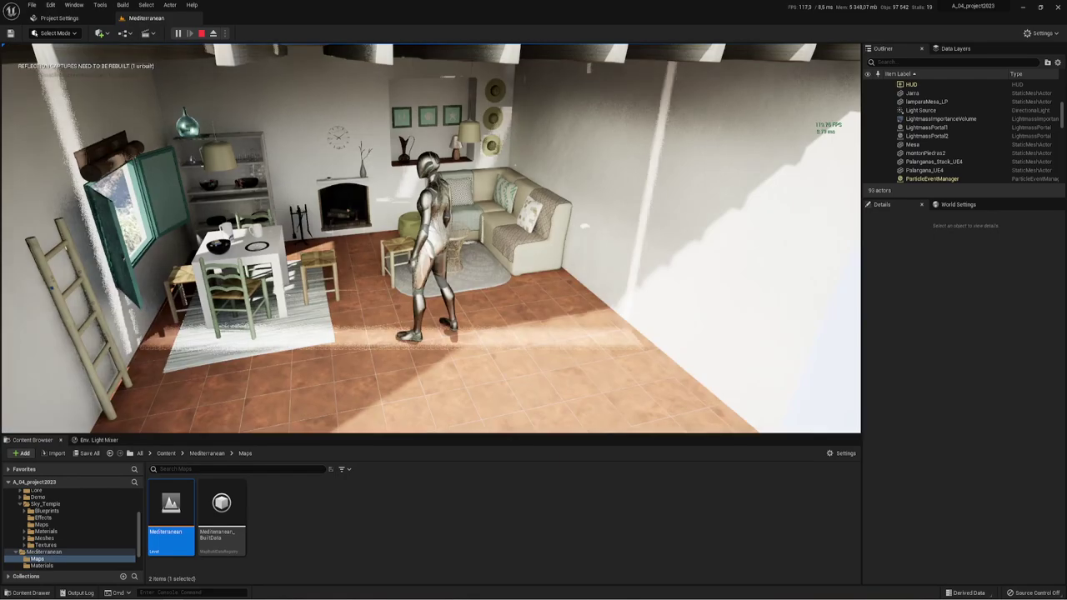
- Walk the character out onto the terrace and back, then stop the play session
key(w)
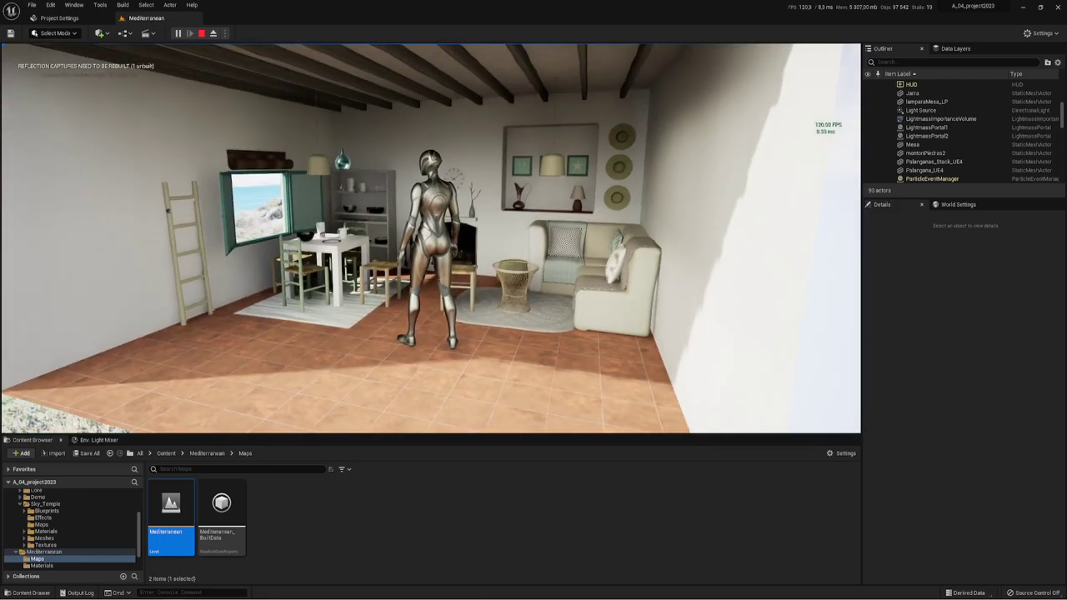
key(s)
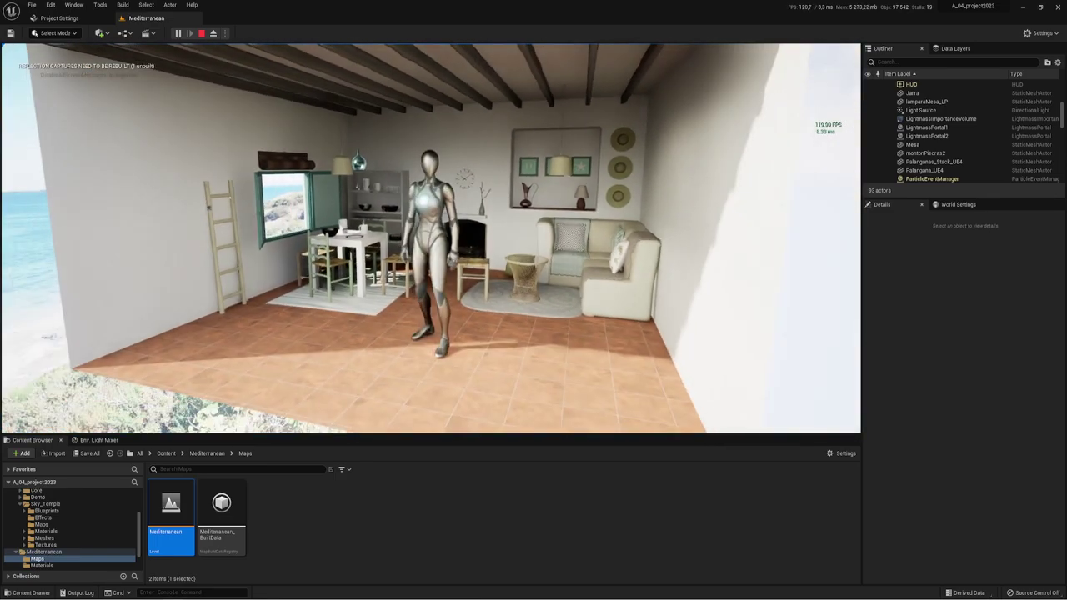
key(Escape)
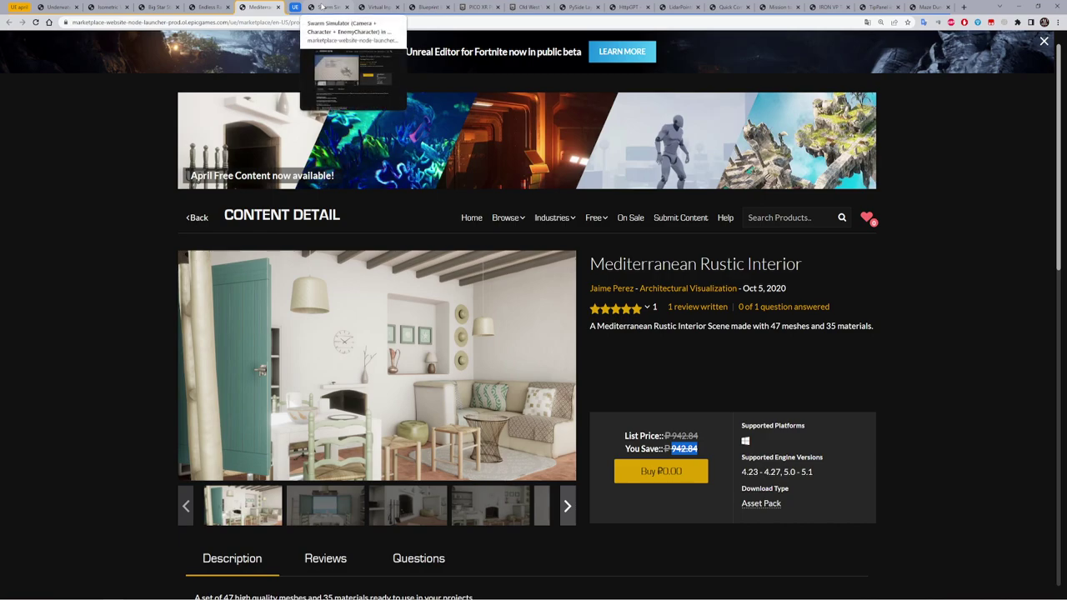
- Open the Swarm Simulator gallery full screen and page to the animation state-machine image
click(321, 6)
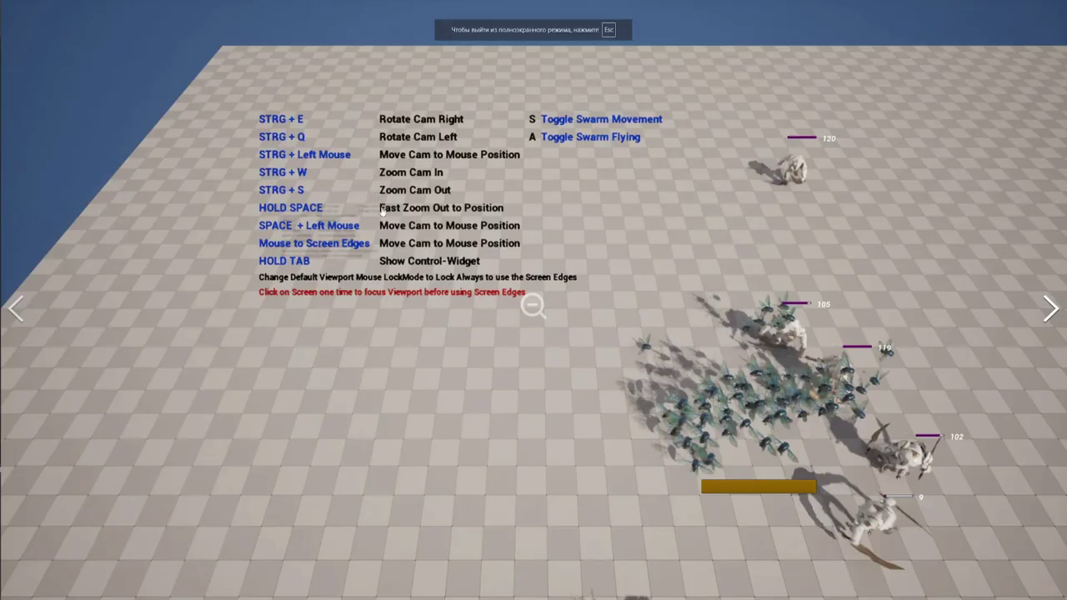
click(378, 197)
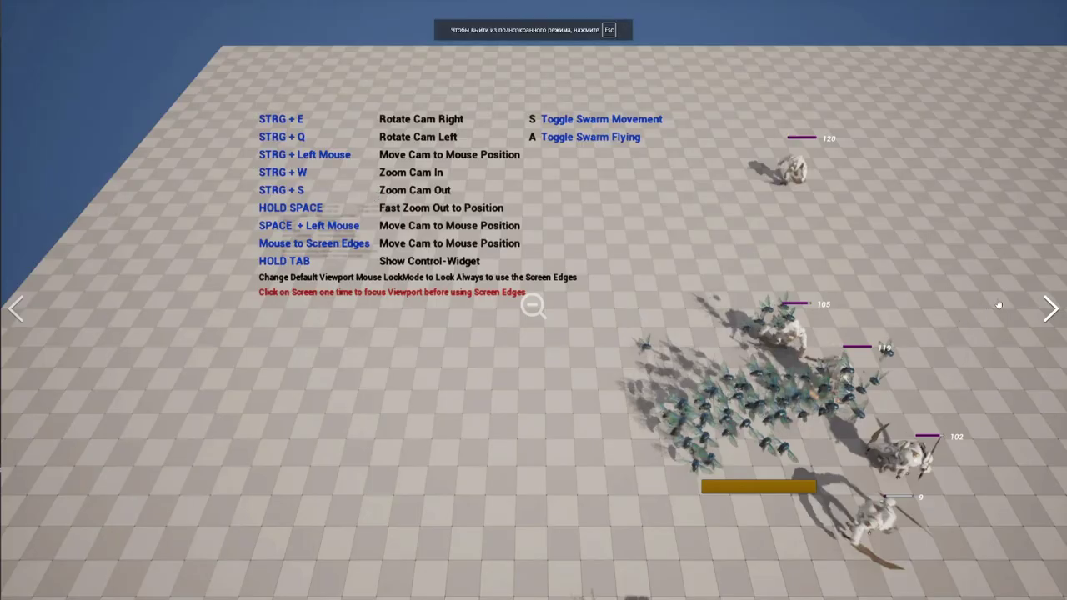
click(1053, 309)
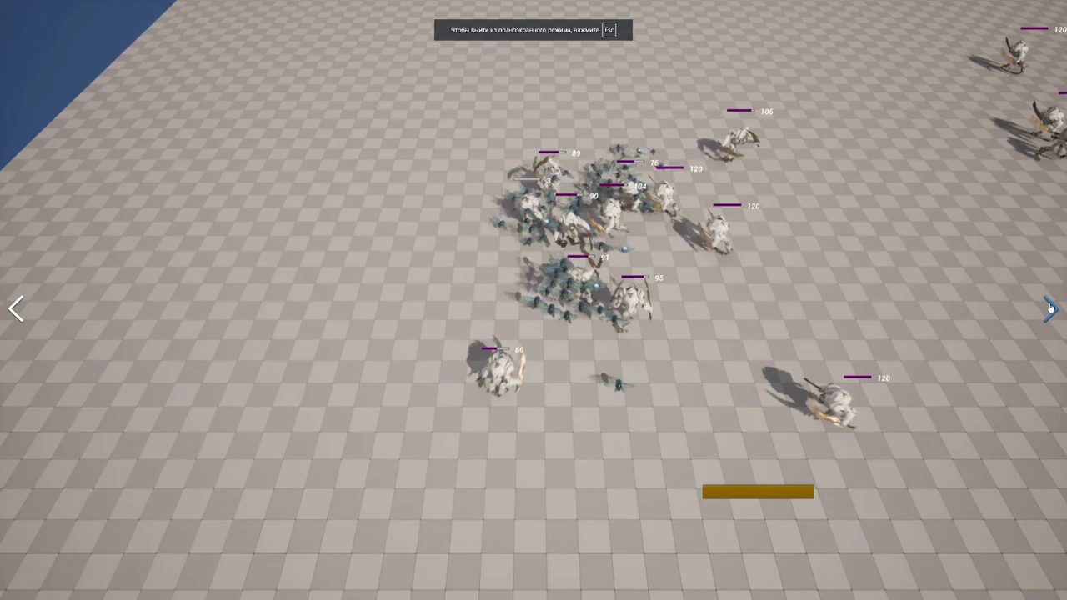
click(1051, 308)
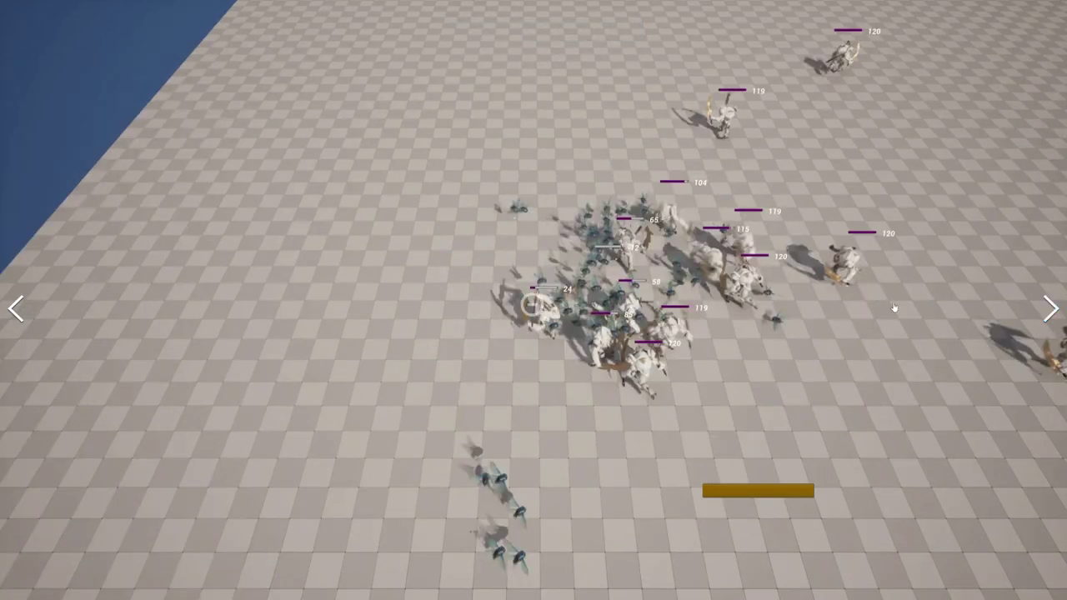
click(1052, 309)
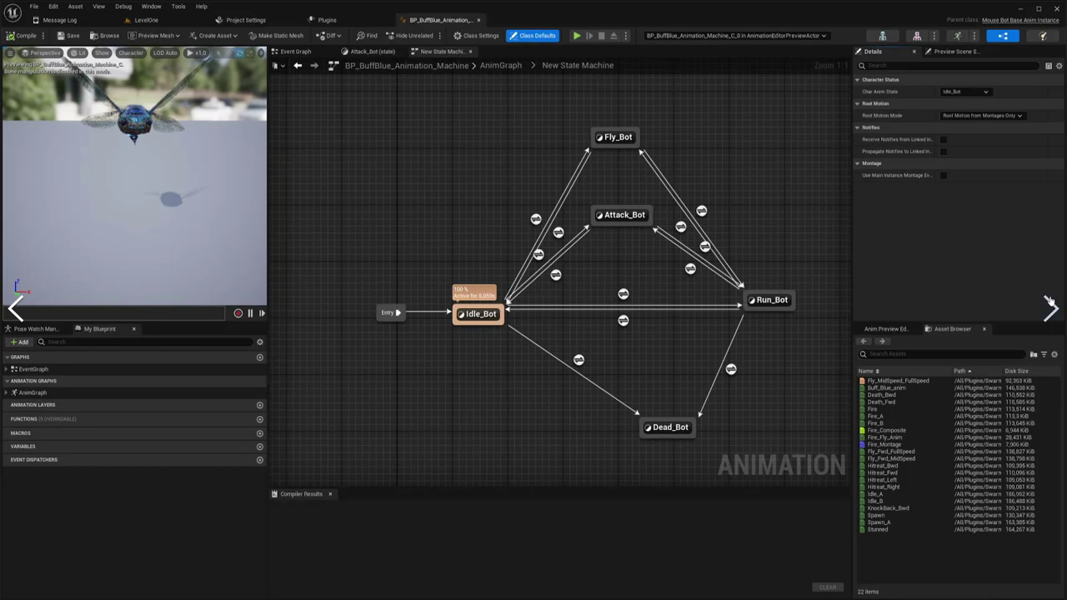
- Continue past the Enemybase/MousebotBase comparison image, then close the gallery and scan the page
click(1050, 305)
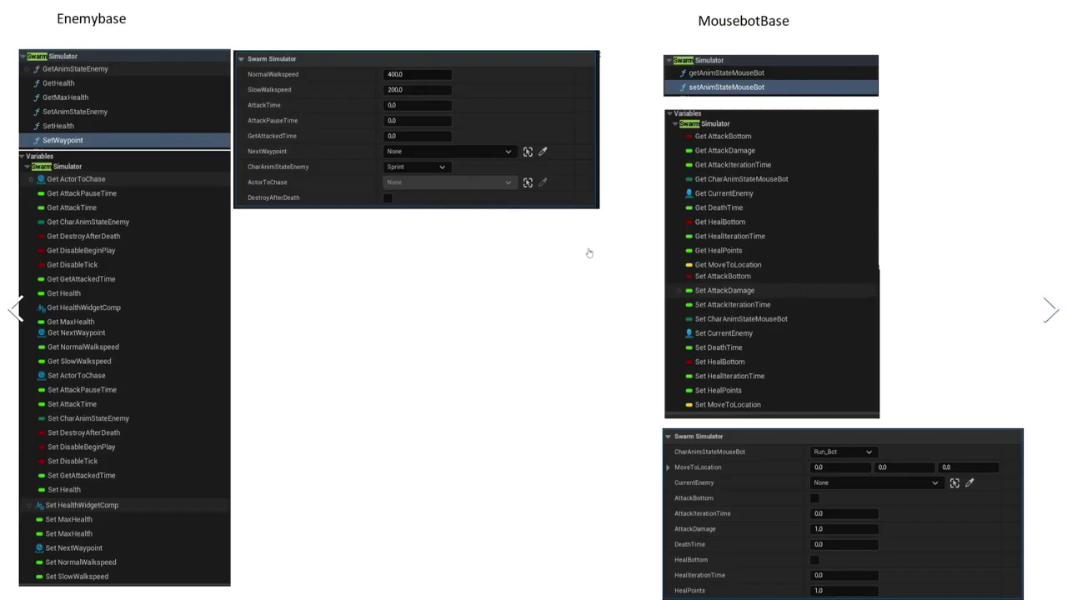
click(1049, 309)
click(1043, 313)
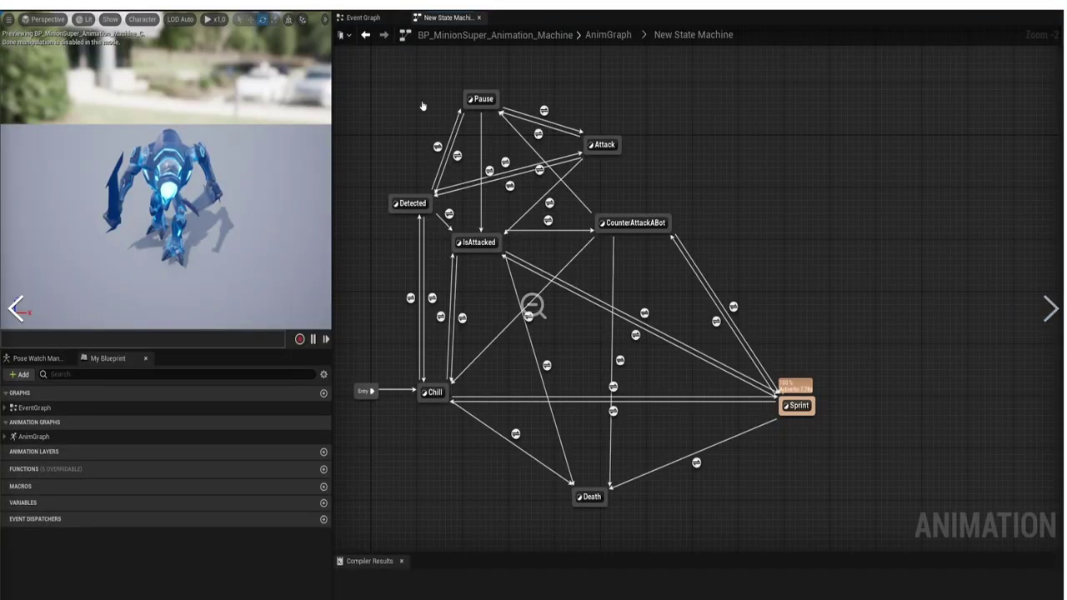
key(Escape)
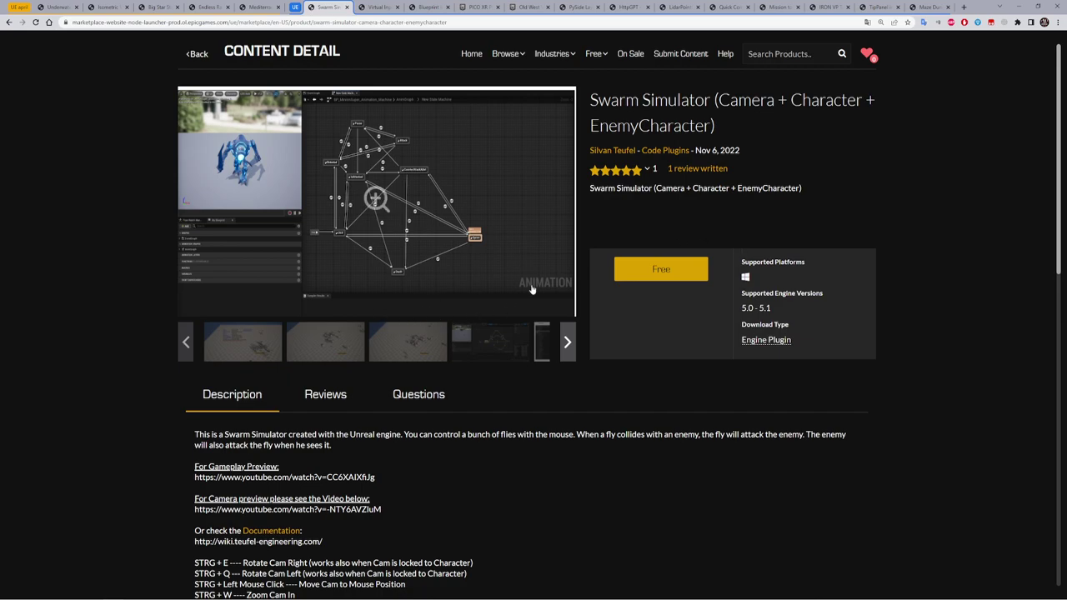
scroll(608, 251, down, 1)
scroll(608, 251, down, 3)
scroll(608, 251, up, 4)
- Browse the Virtual Input gallery to the Move Cursor and key-press images, then go to Blueprint Inspector
click(380, 7)
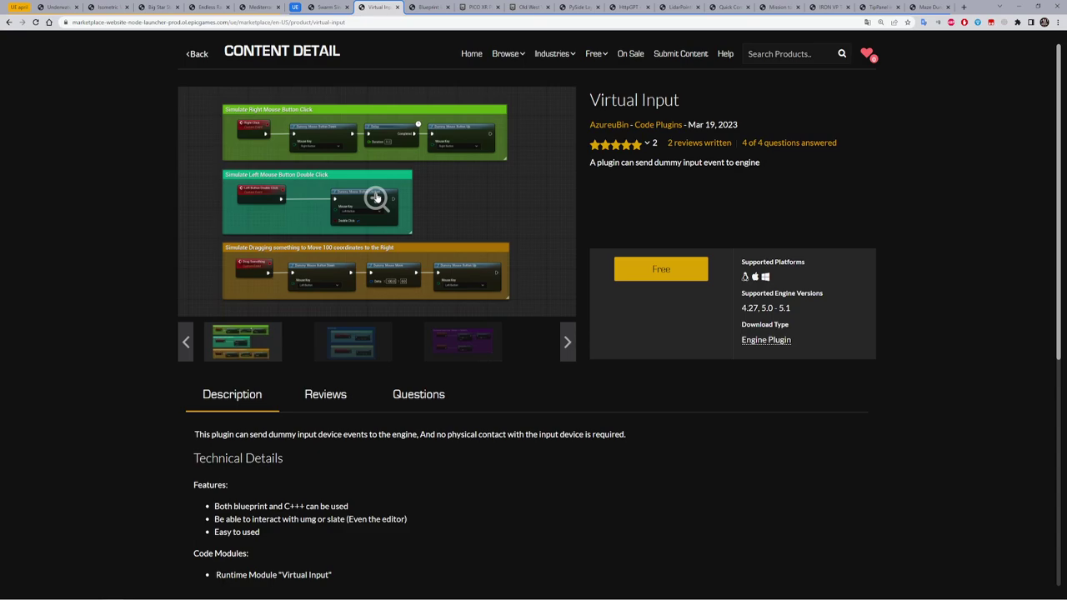
click(376, 197)
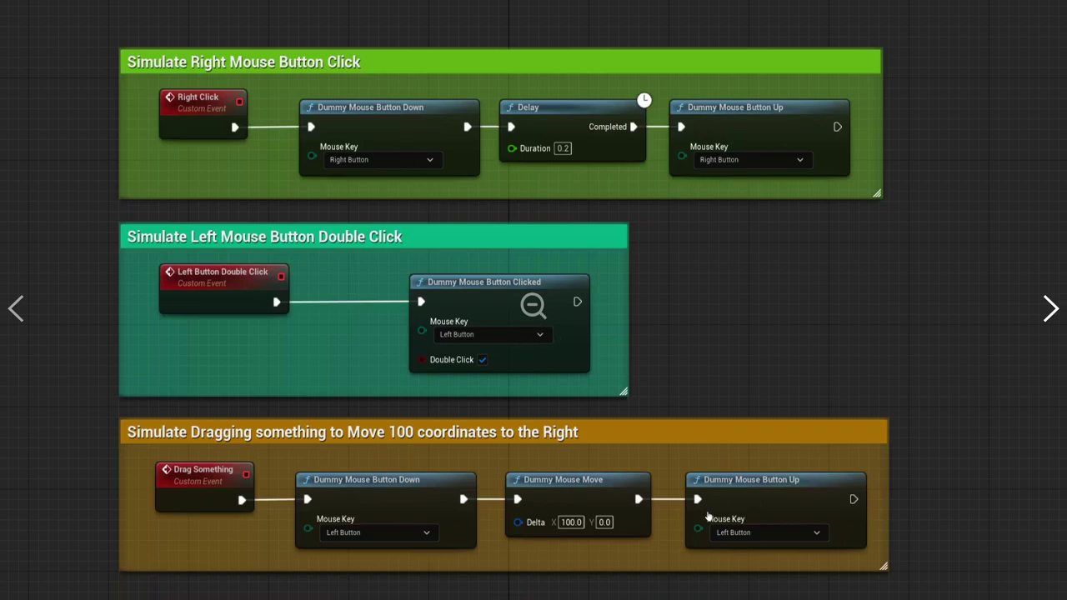
click(1051, 309)
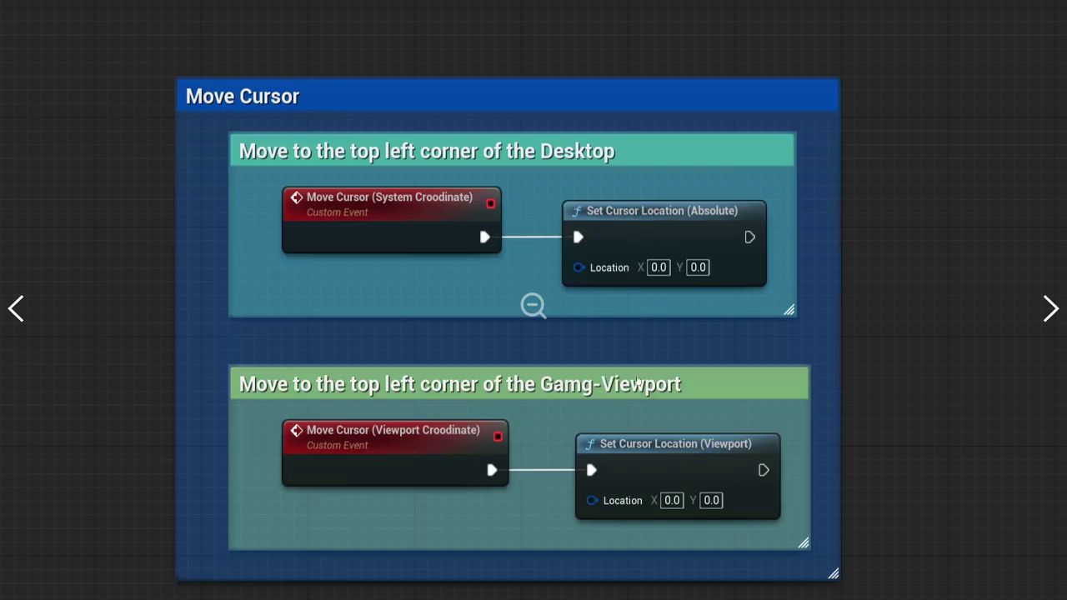
click(1050, 308)
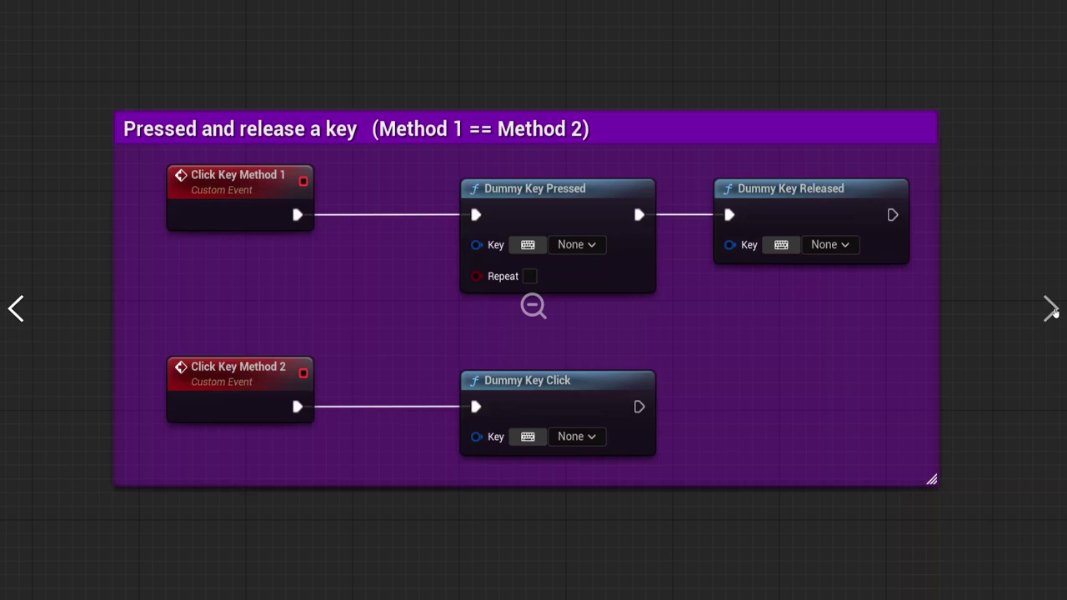
key(Escape)
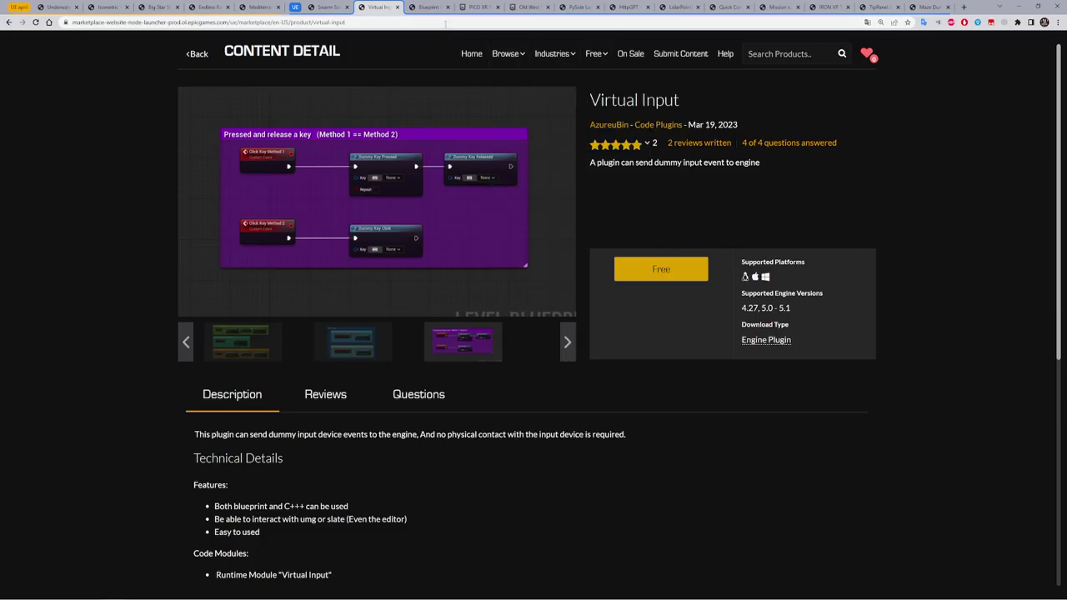
click(428, 7)
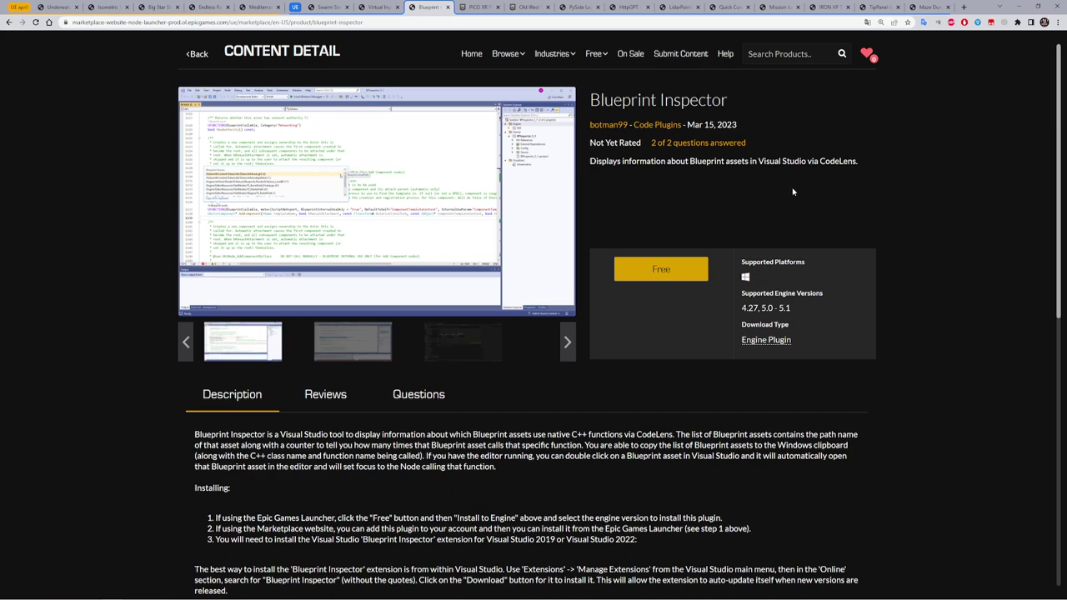
- Select the word CodeLens in the Blueprint Inspector description
drag(860, 161, 820, 162)
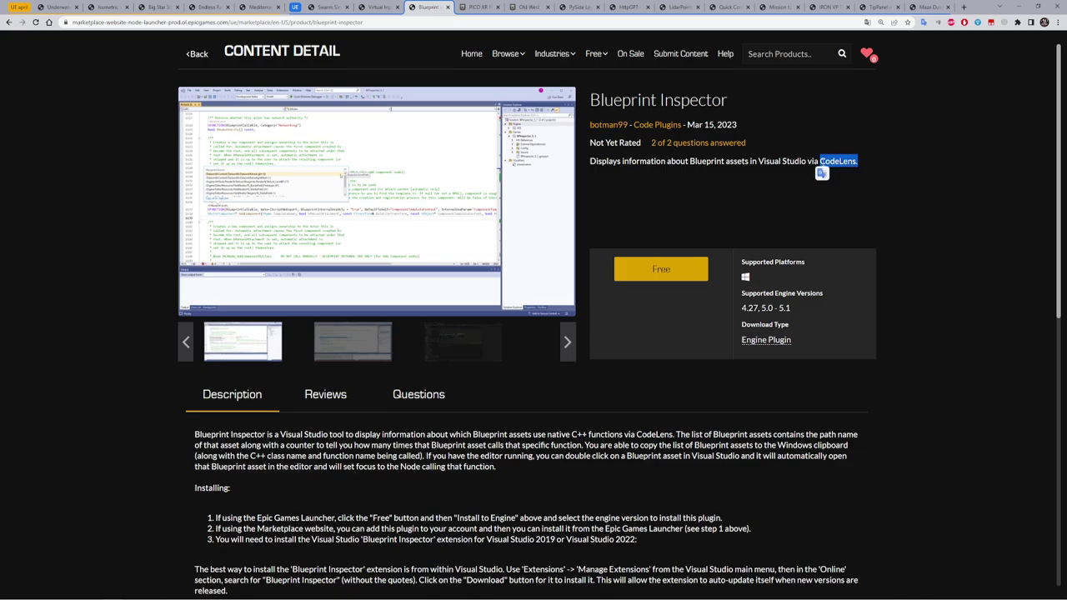
click(826, 228)
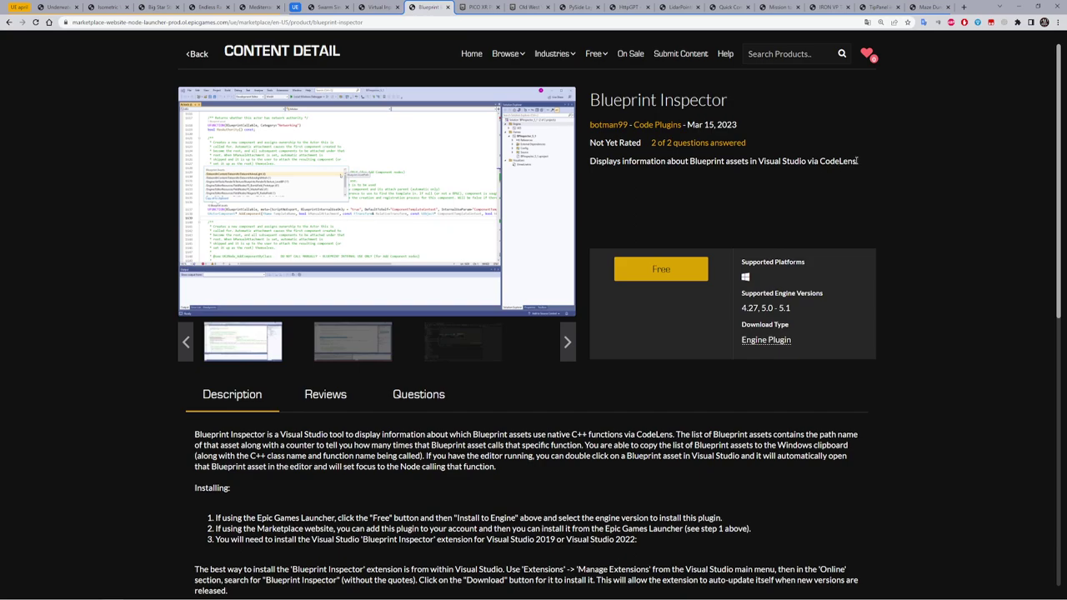
drag(856, 161, 819, 162)
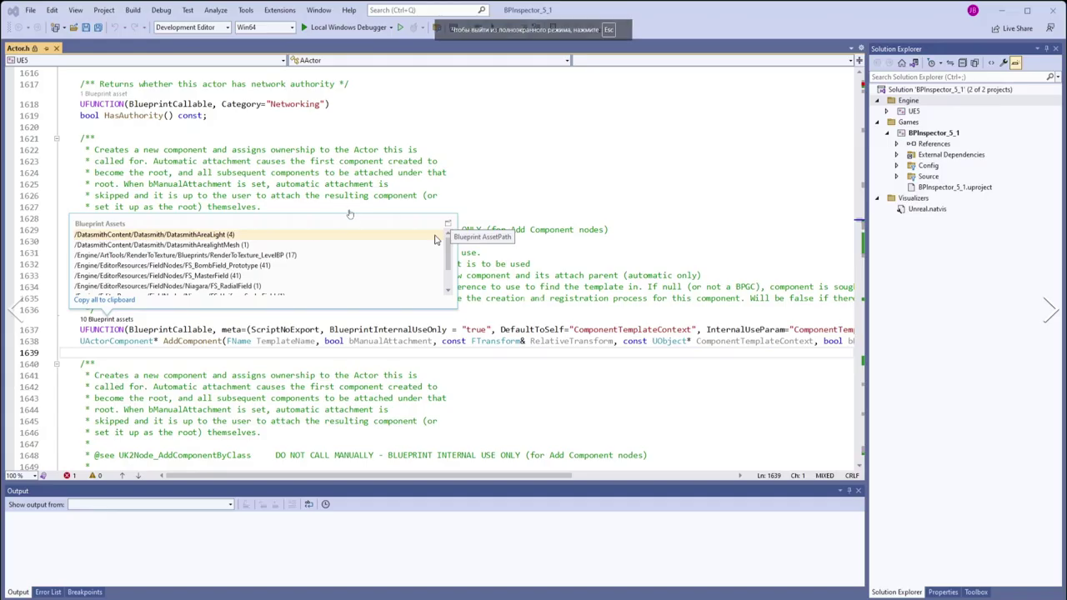
- View two more Blueprint Inspector screenshots full screen, then go to the PICO XR Plugin page
click(348, 207)
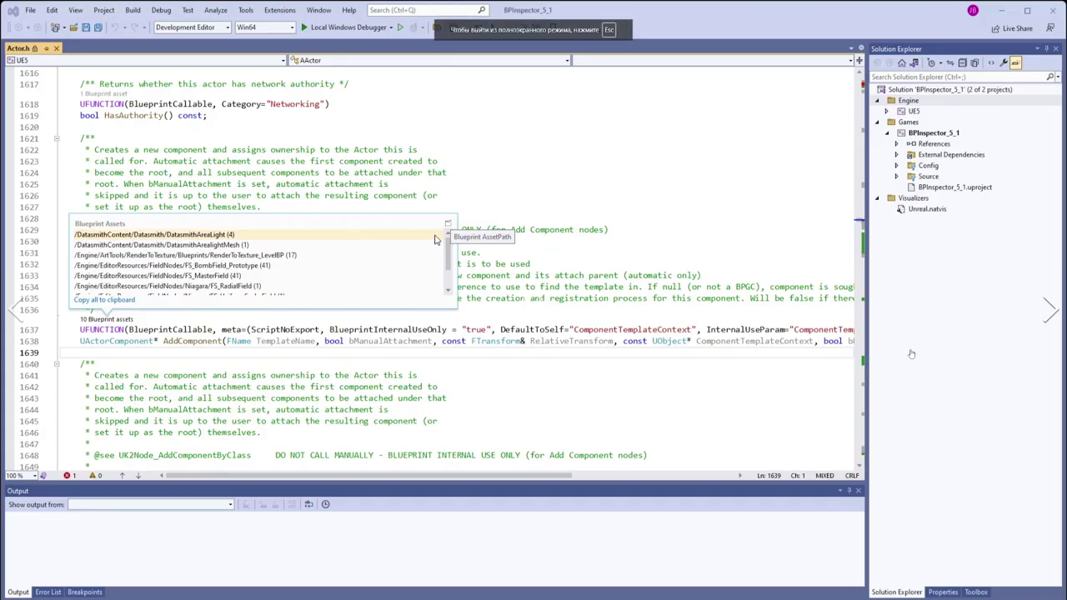
click(1047, 313)
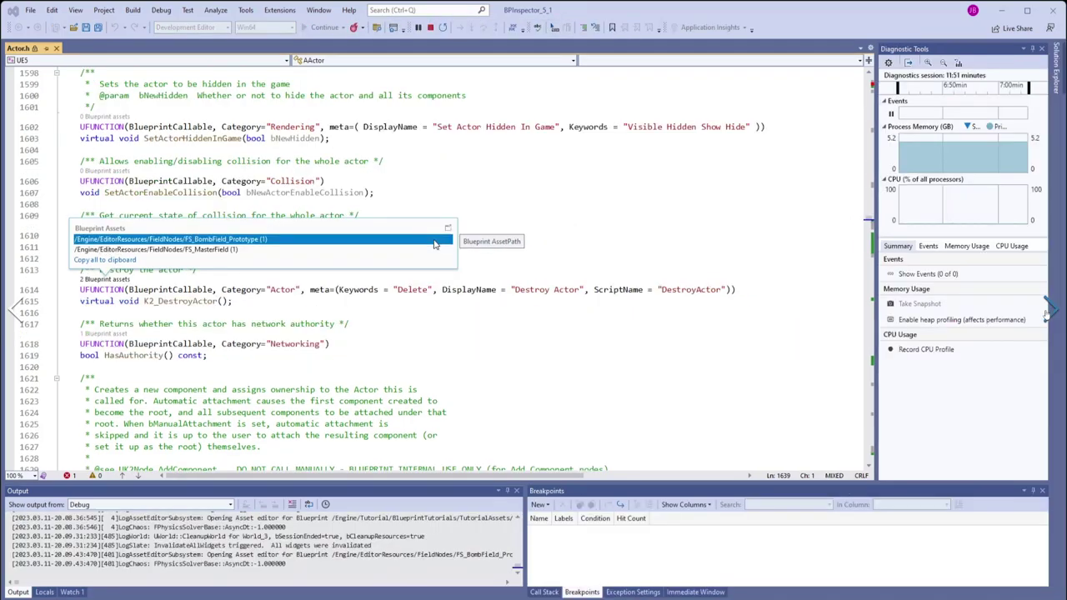
click(1047, 314)
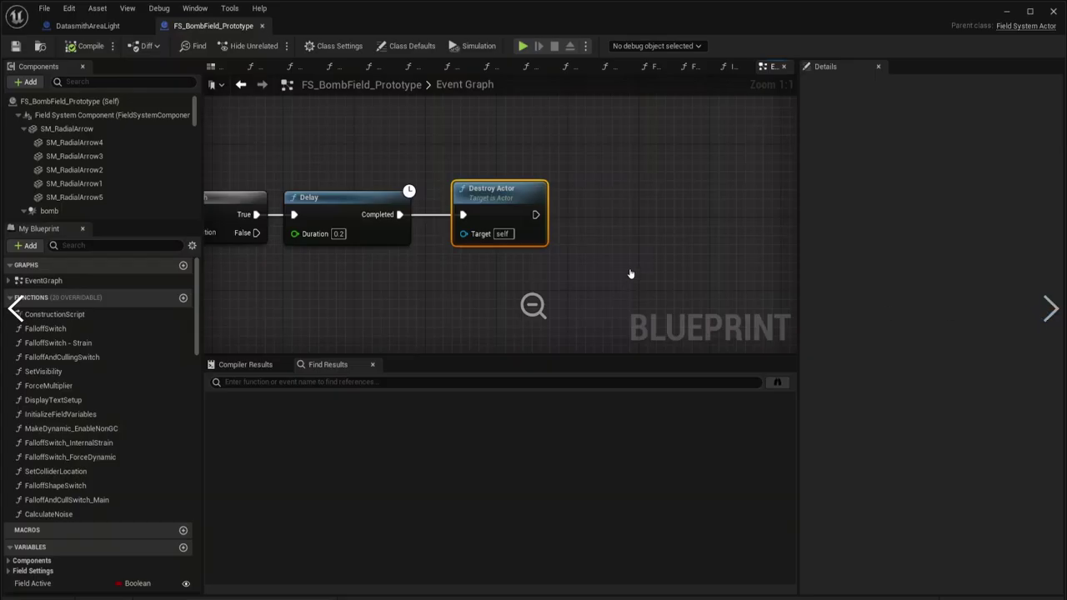
click(1041, 301)
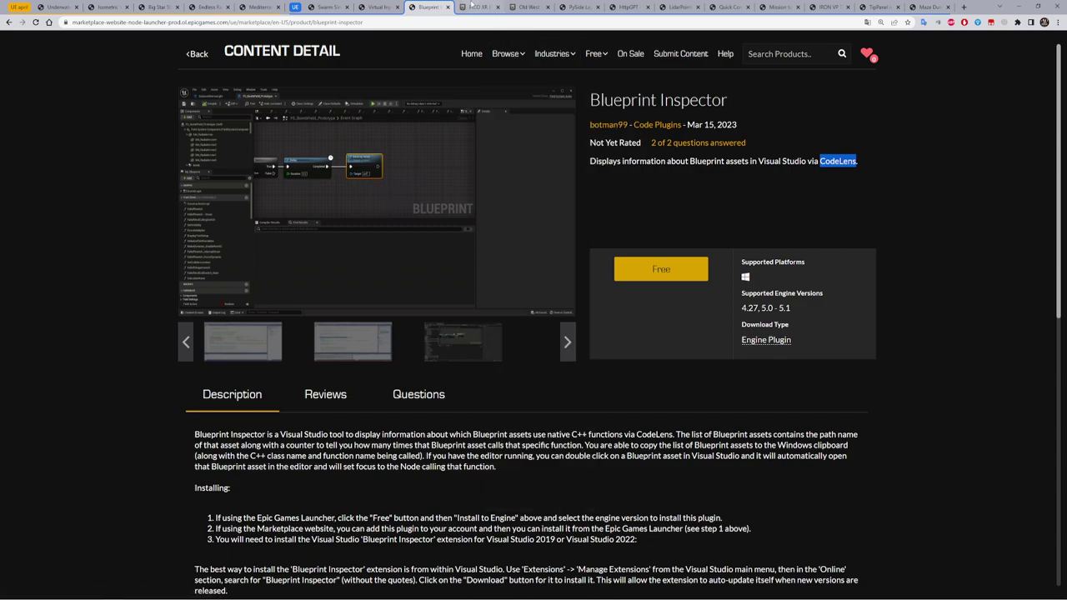
click(473, 8)
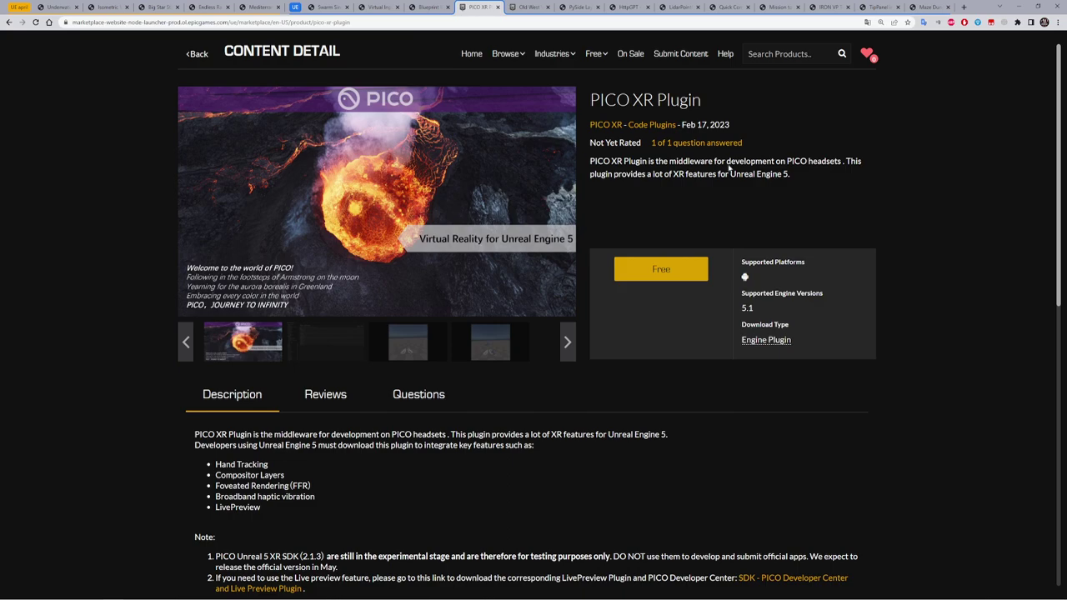
- Select the word PICO, then view the third gallery image full screen and the next one
mouse_move(590, 160)
mouse_down()
mouse_move(613, 160)
mouse_move(609, 145)
mouse_up()
click(396, 351)
click(379, 198)
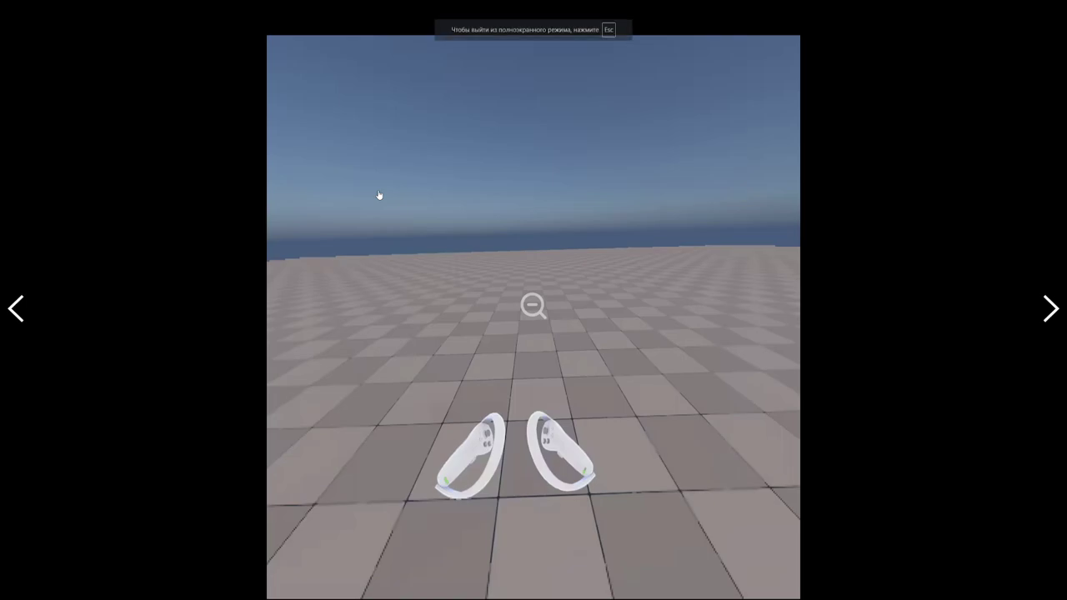
click(1050, 308)
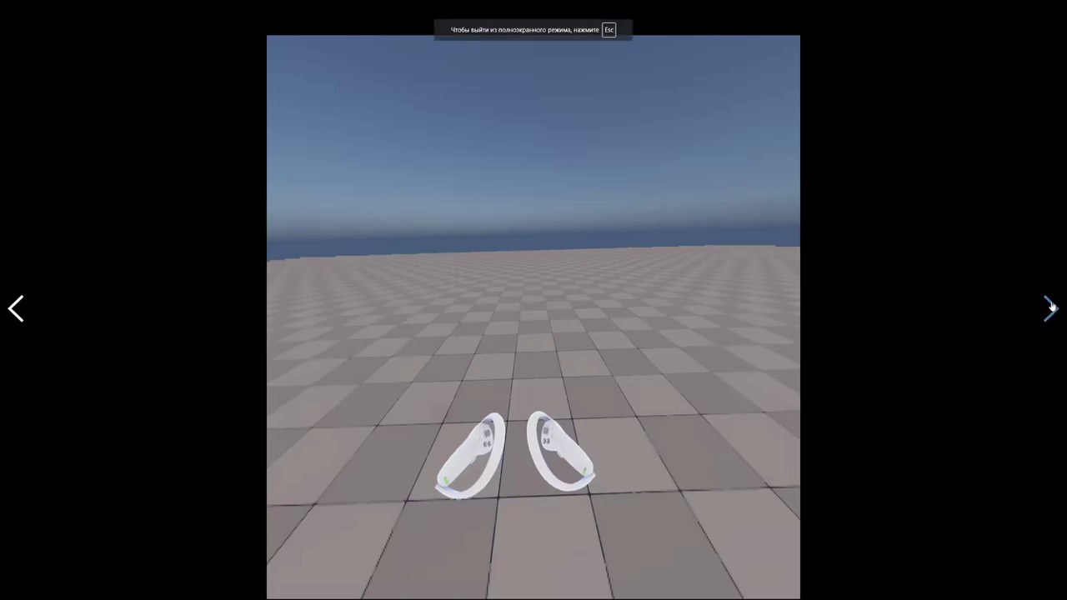
click(1032, 312)
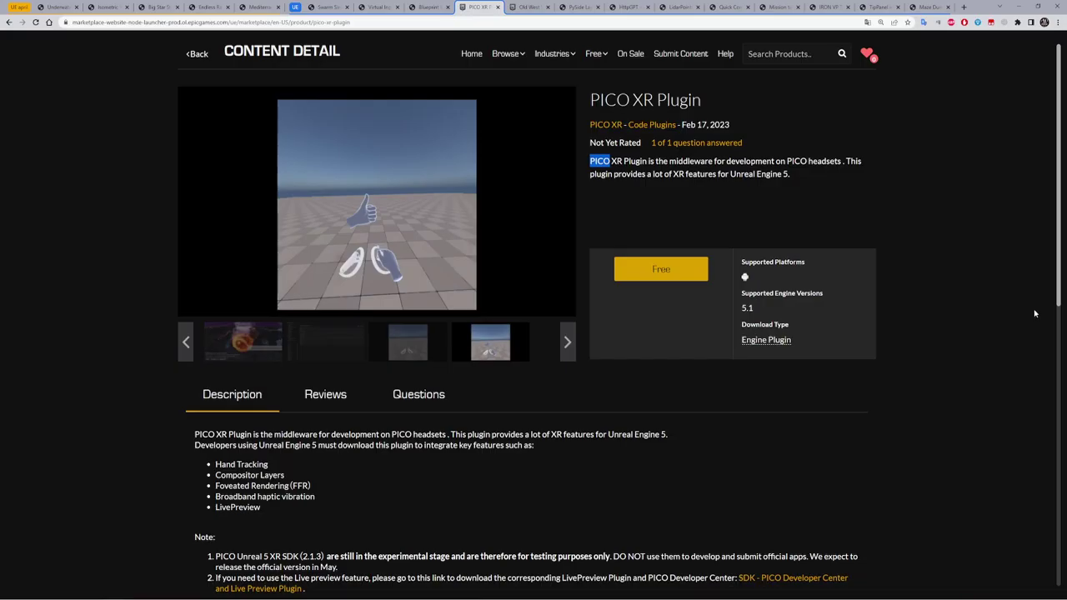
scroll(650, 309, down, 1)
scroll(650, 309, up, 1)
- Translate the PICO XR Plugin description into Russian, then go to the Old West VOL 7 - Foliage page
drag(790, 177, 590, 160)
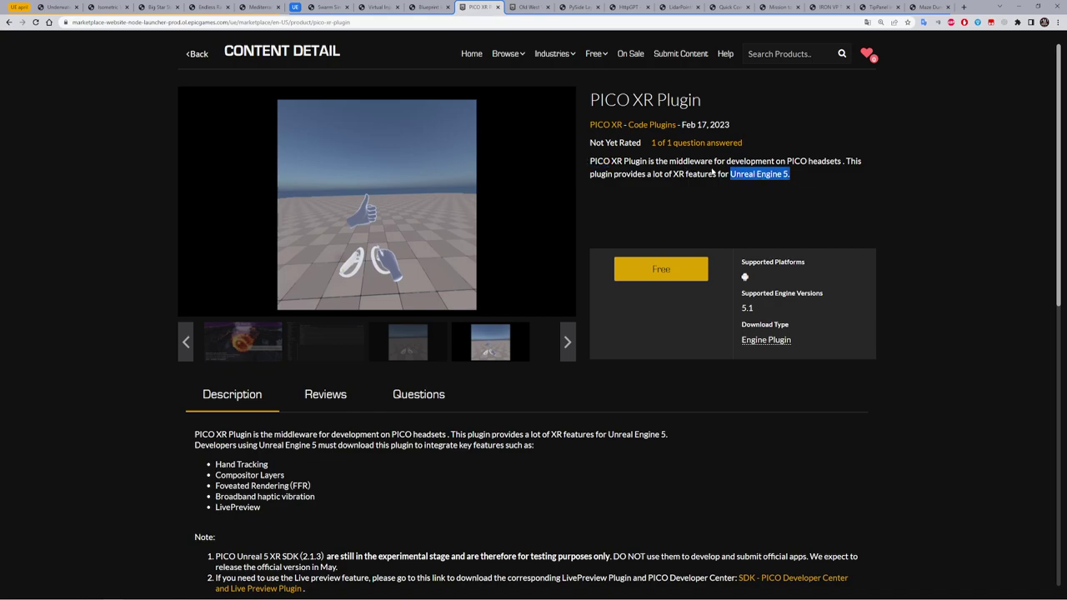
click(592, 146)
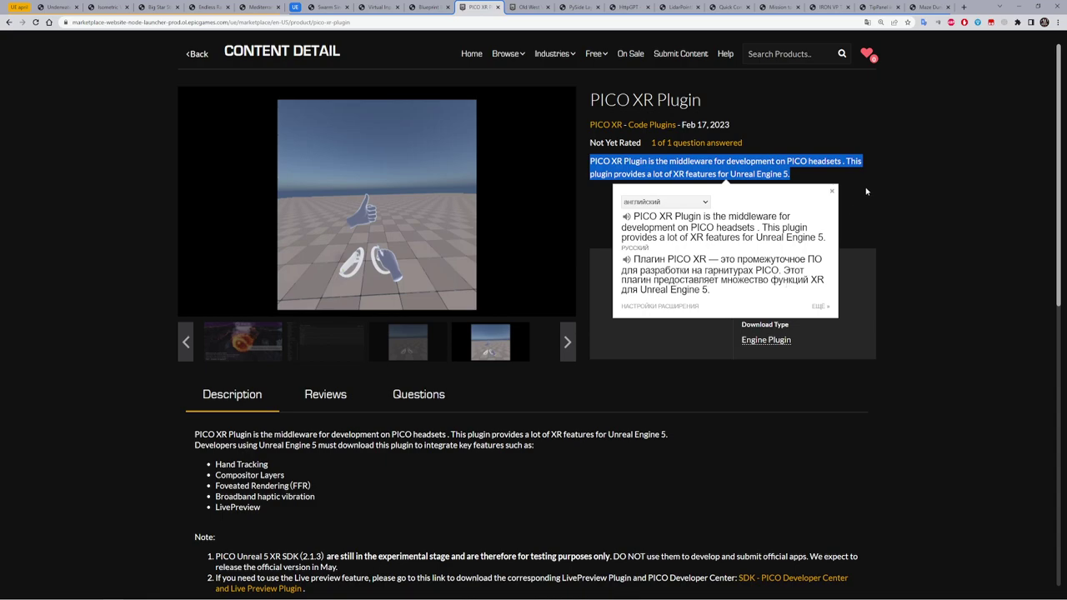
click(831, 191)
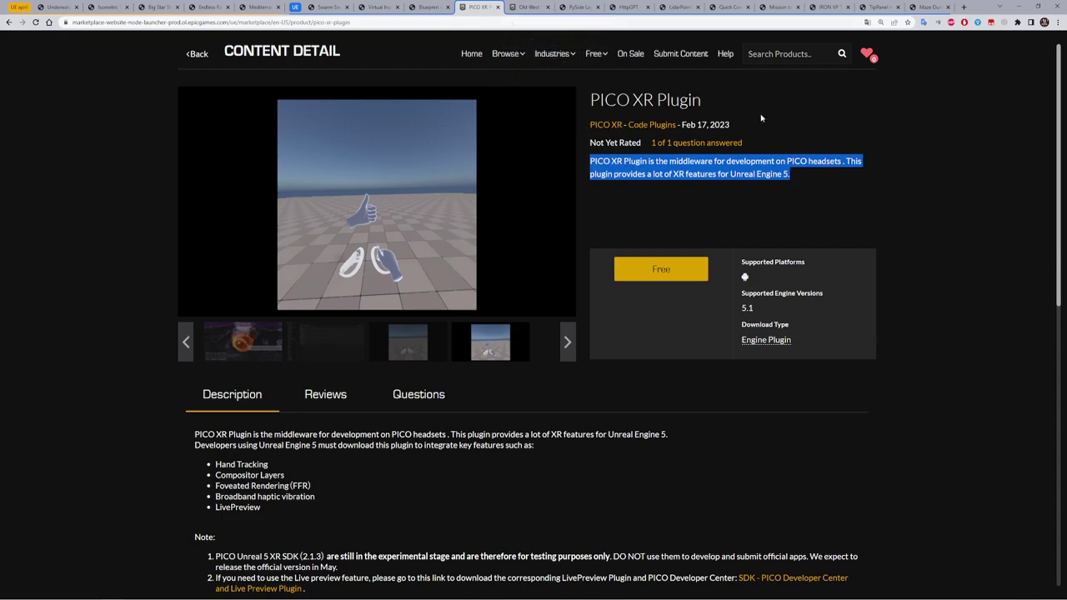
click(530, 7)
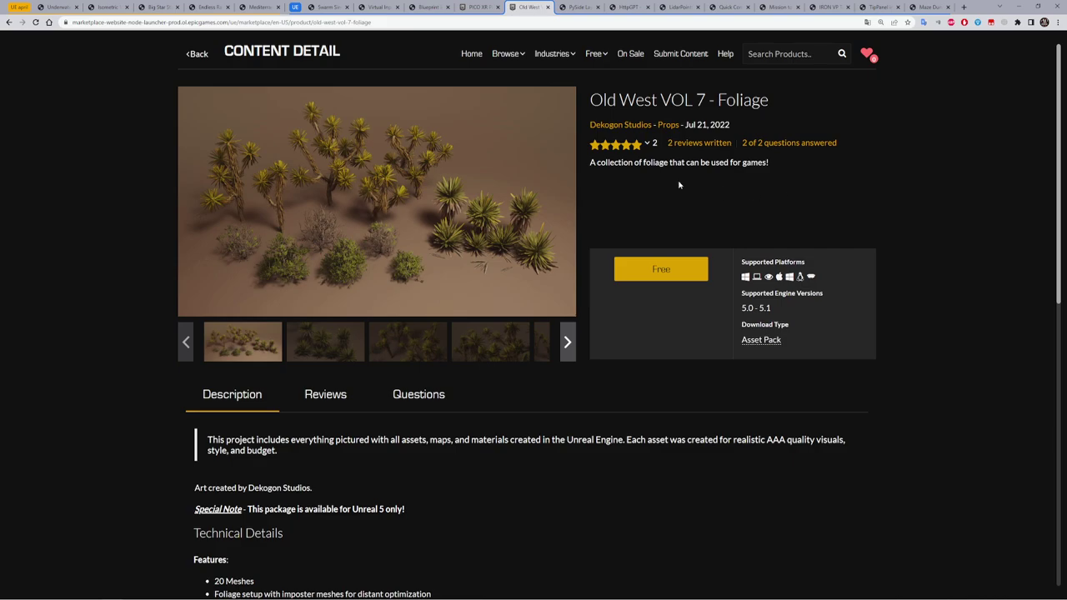
- Page through the Old West gallery full screen to the low-poly meshes overview image
click(365, 203)
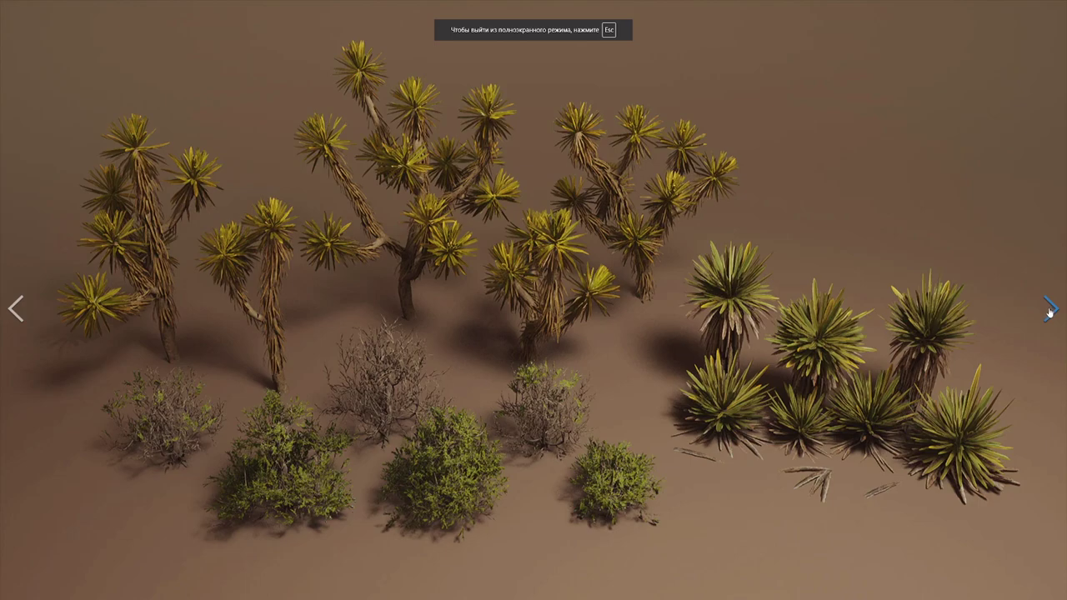
click(1049, 312)
click(1049, 312)
click(1050, 312)
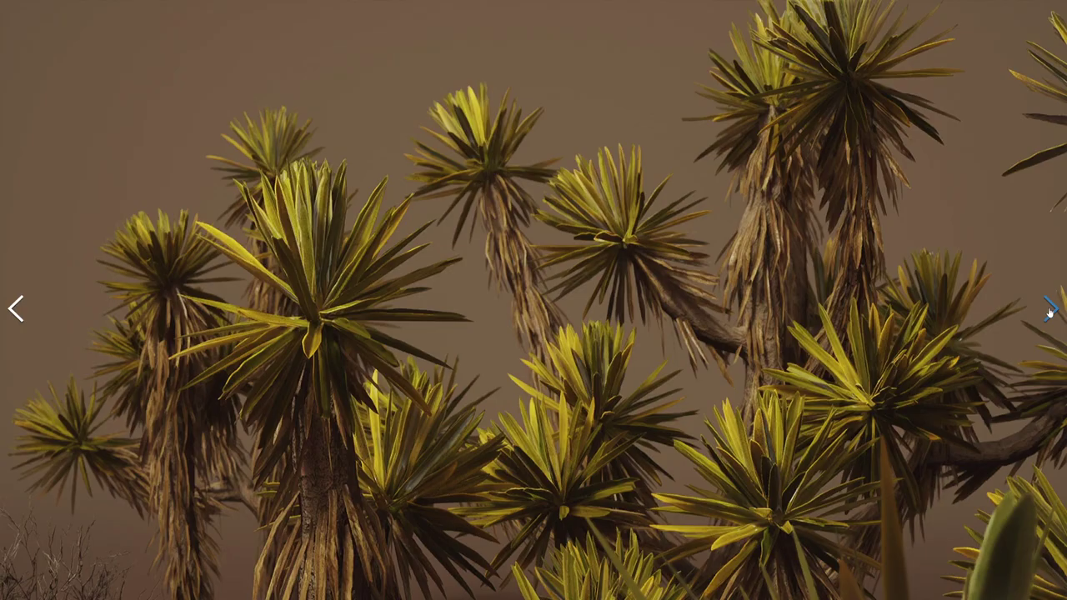
click(1049, 312)
click(1049, 313)
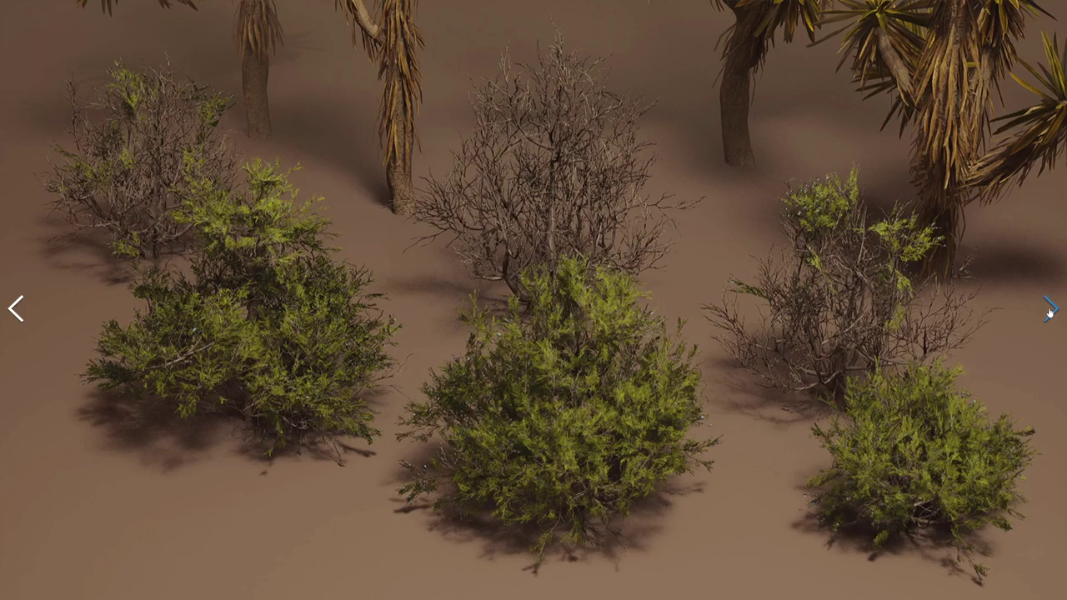
click(1050, 311)
click(1049, 311)
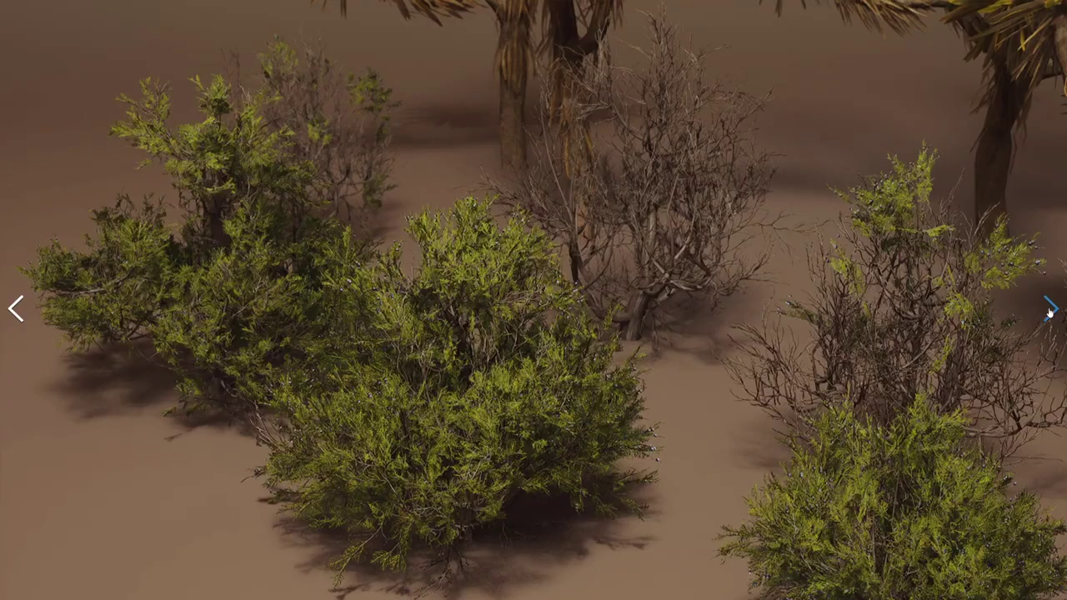
click(1049, 311)
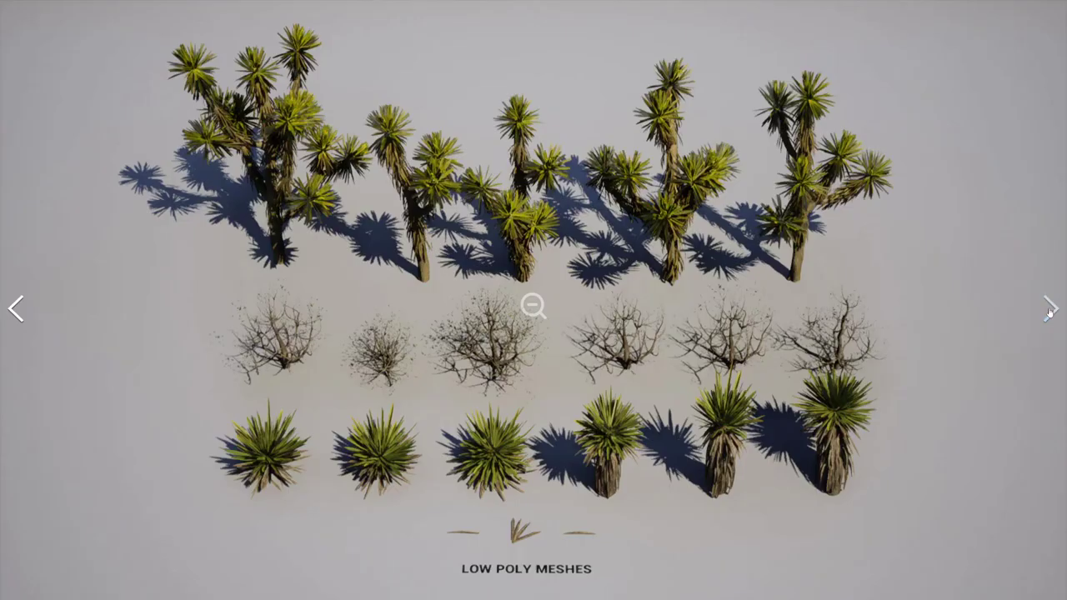
key(Escape)
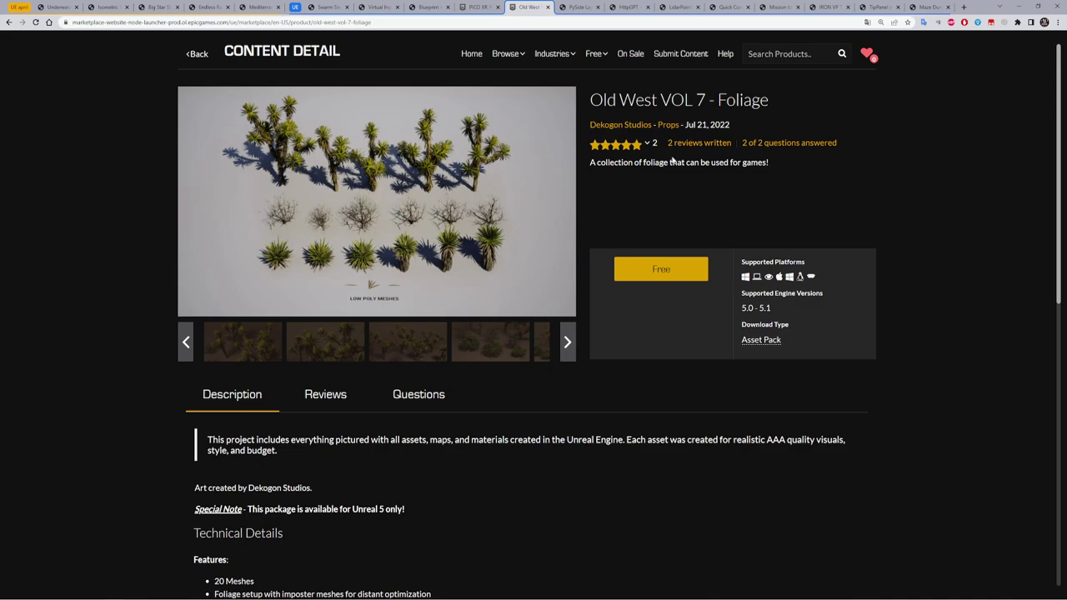
- Select 'Old West VOL 7' in the product title
drag(768, 100, 637, 101)
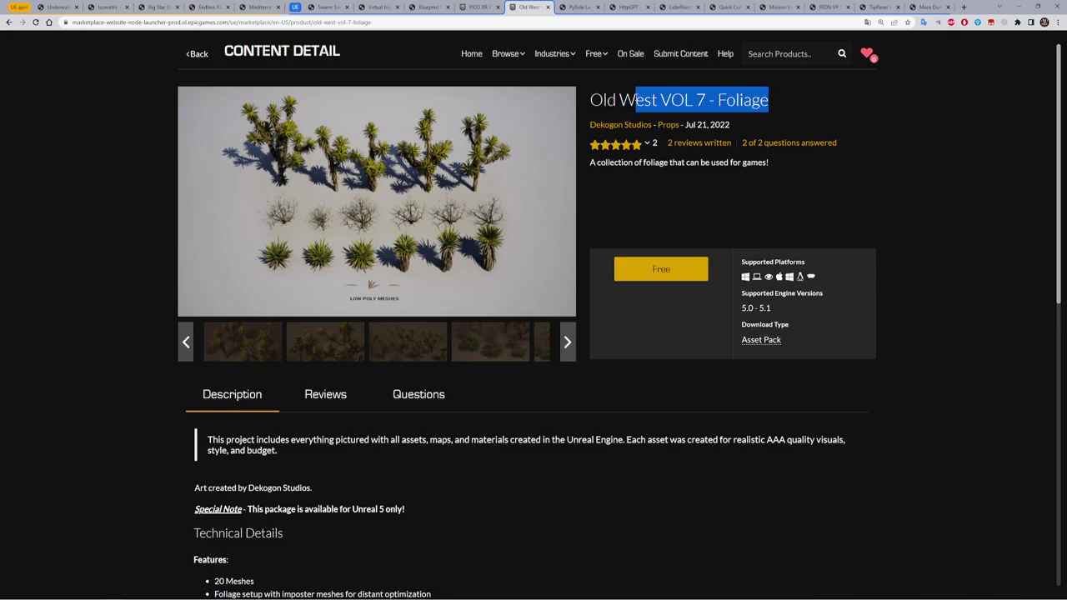
click(654, 106)
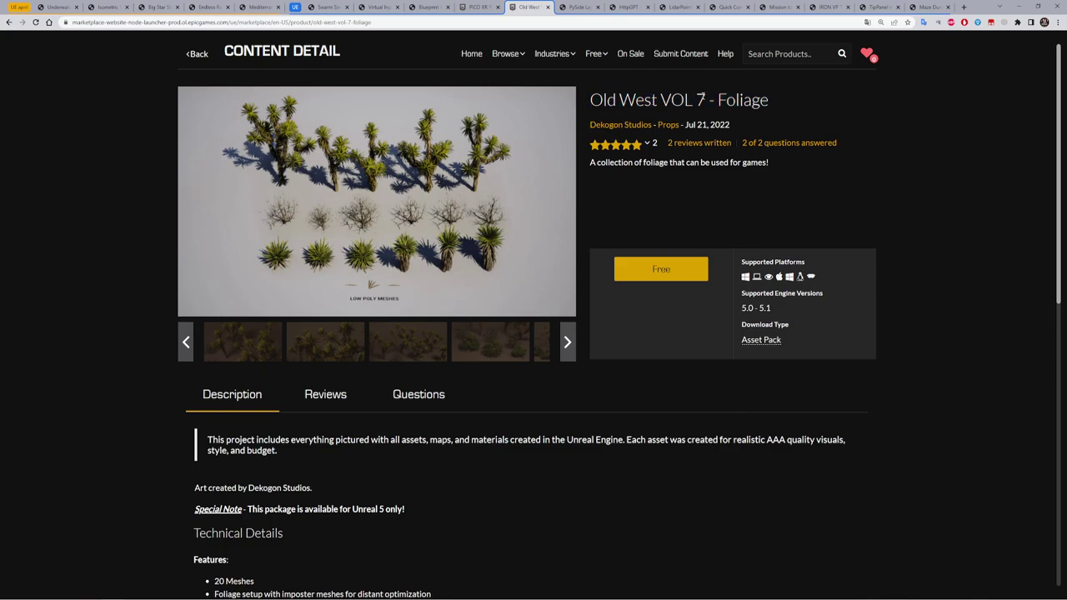
drag(705, 100, 590, 101)
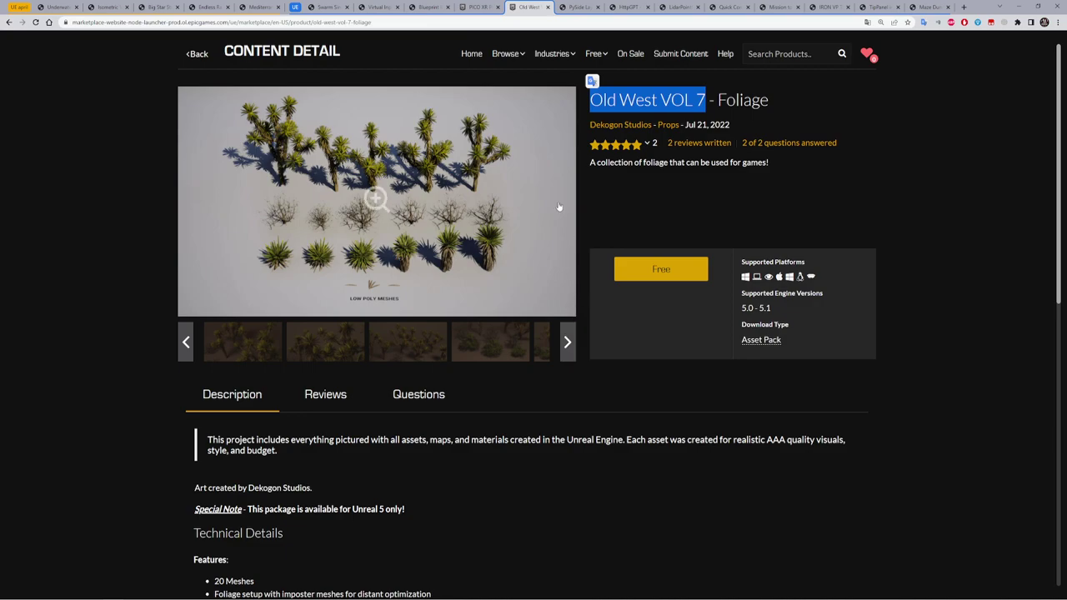
- Browse the PySide Layout Tool gallery full screen up to the Extending the Tool screenshot
click(568, 6)
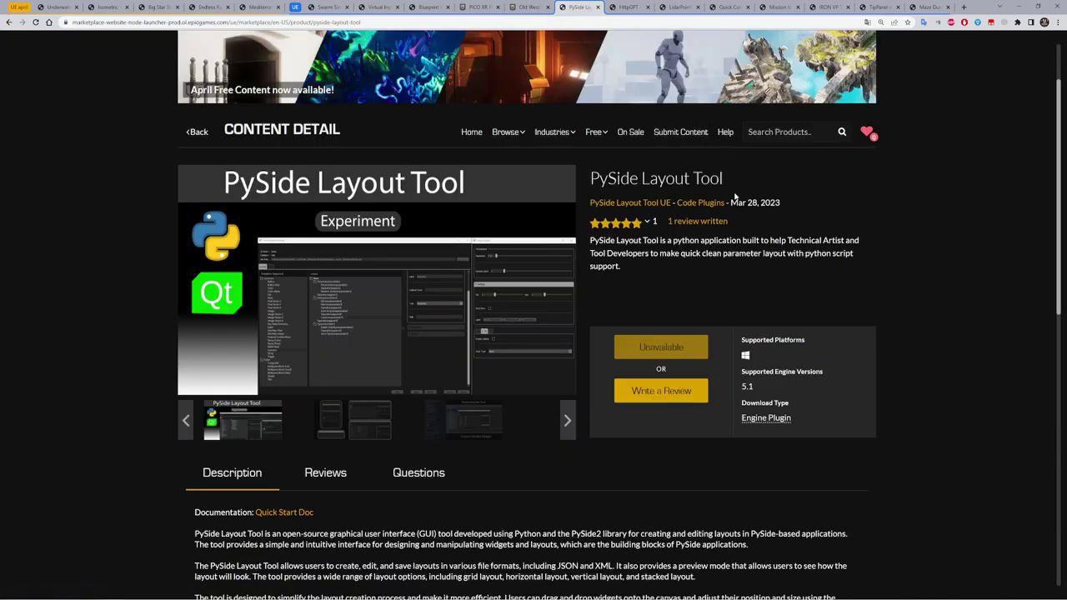
click(375, 276)
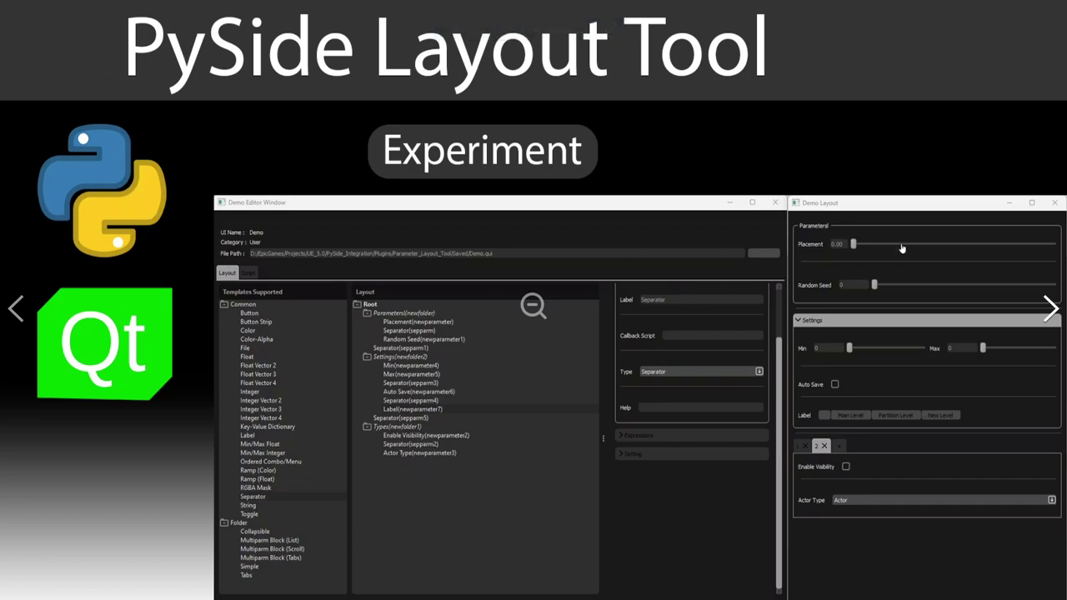
click(1048, 308)
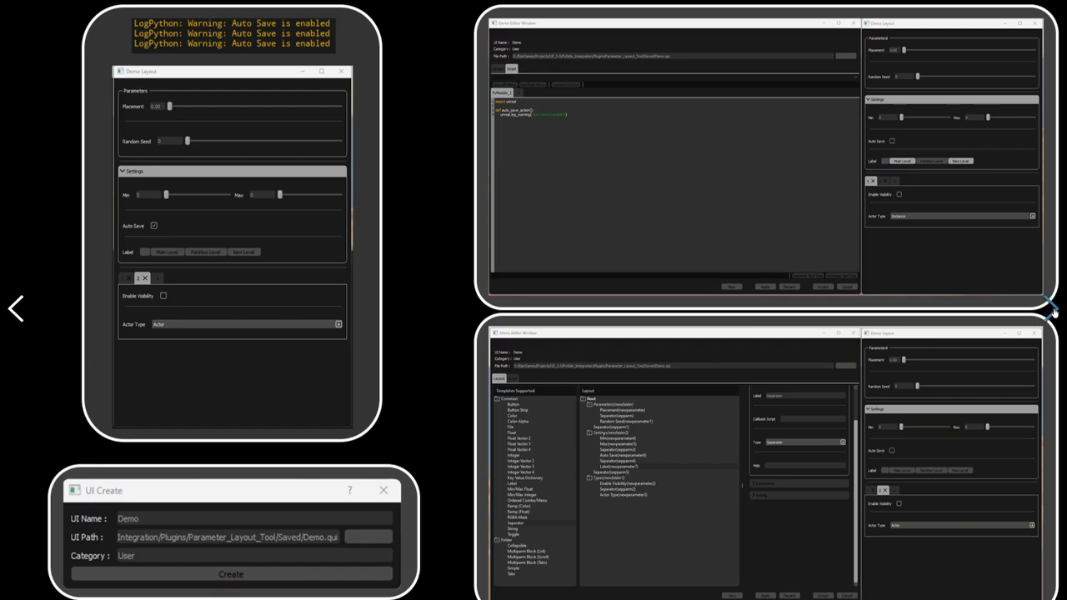
click(1052, 310)
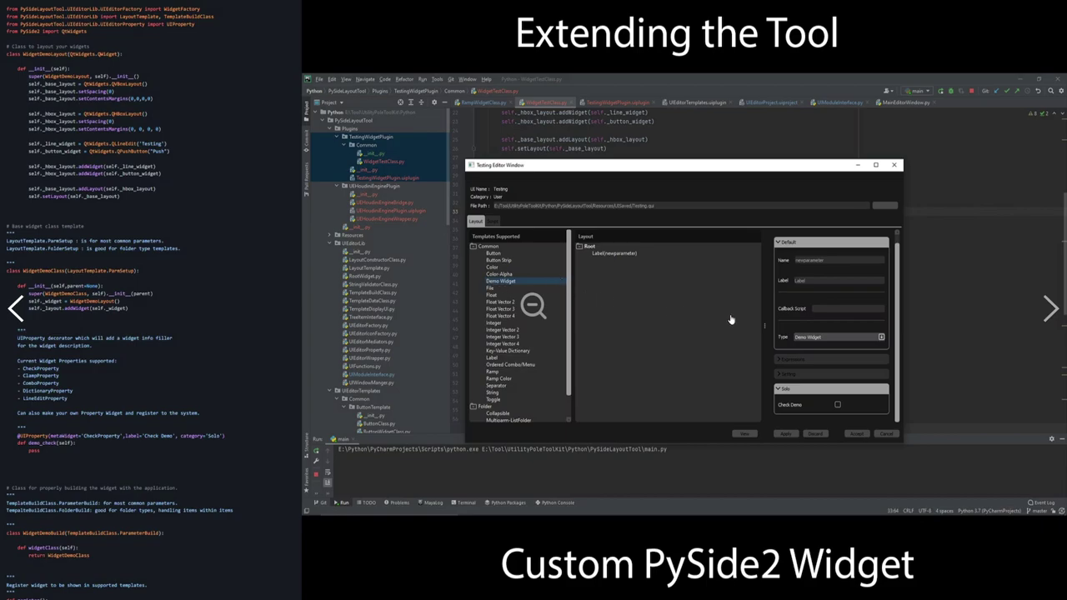
key(Escape)
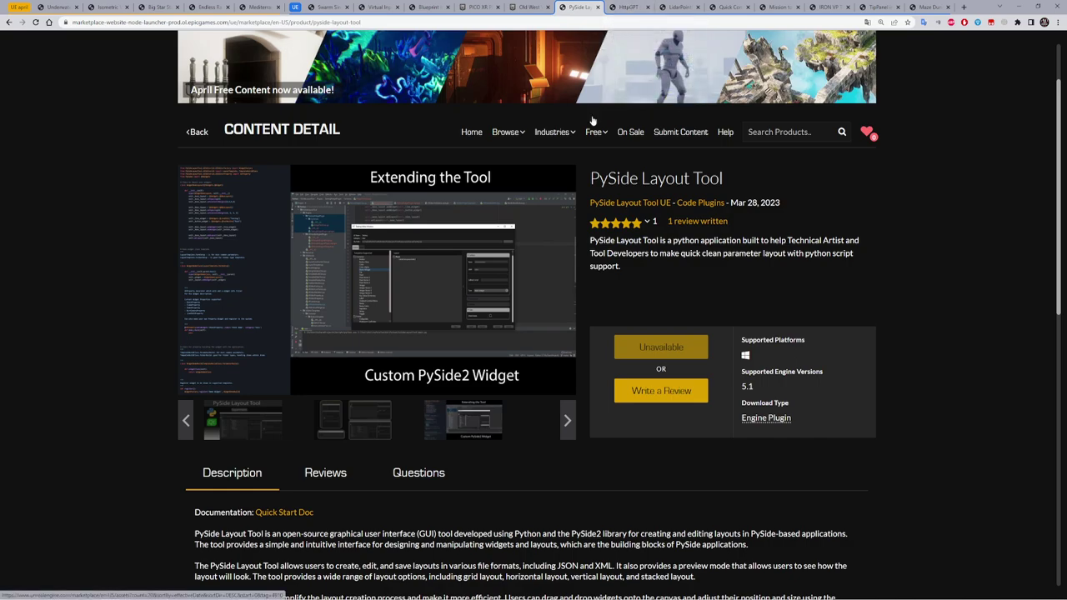
- Translate the PySide Layout Tool page into Russian and dismiss the translation popup
scroll(588, 133, down, 2)
scroll(496, 237, up, 4)
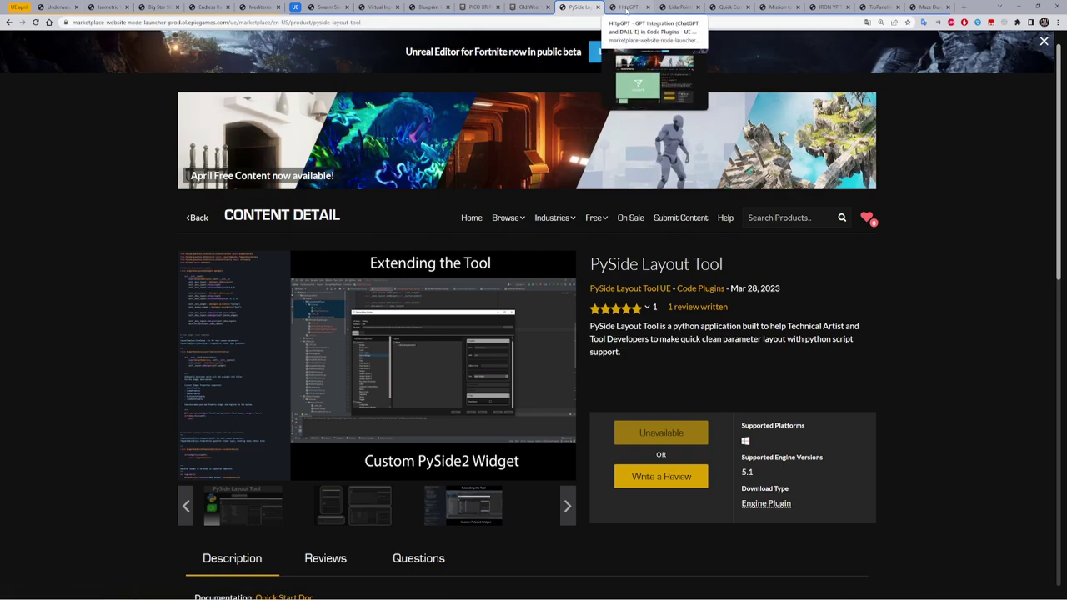
right_click(721, 404)
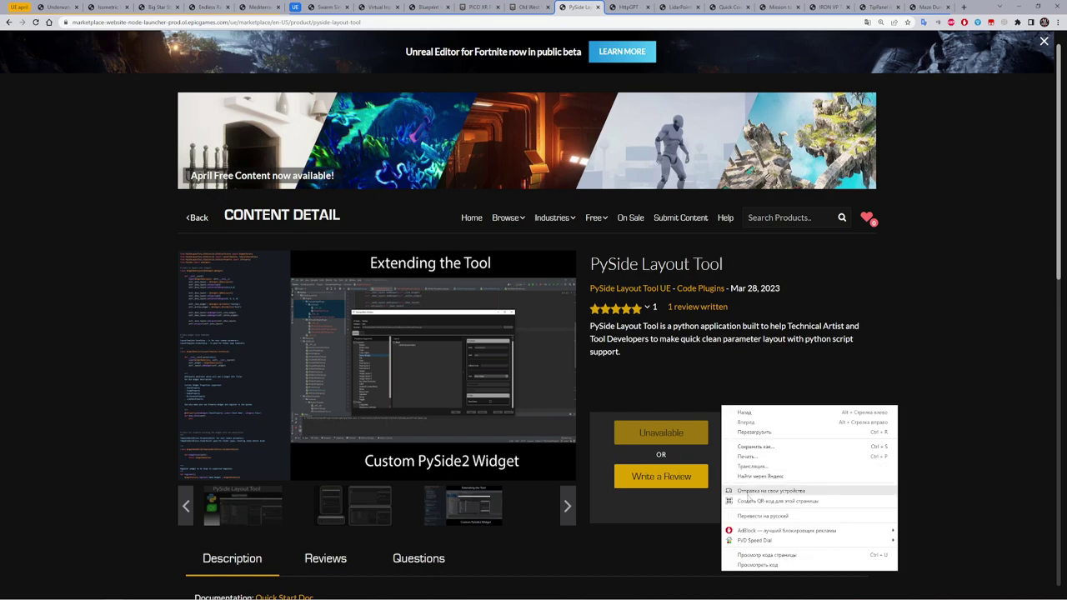
click(760, 515)
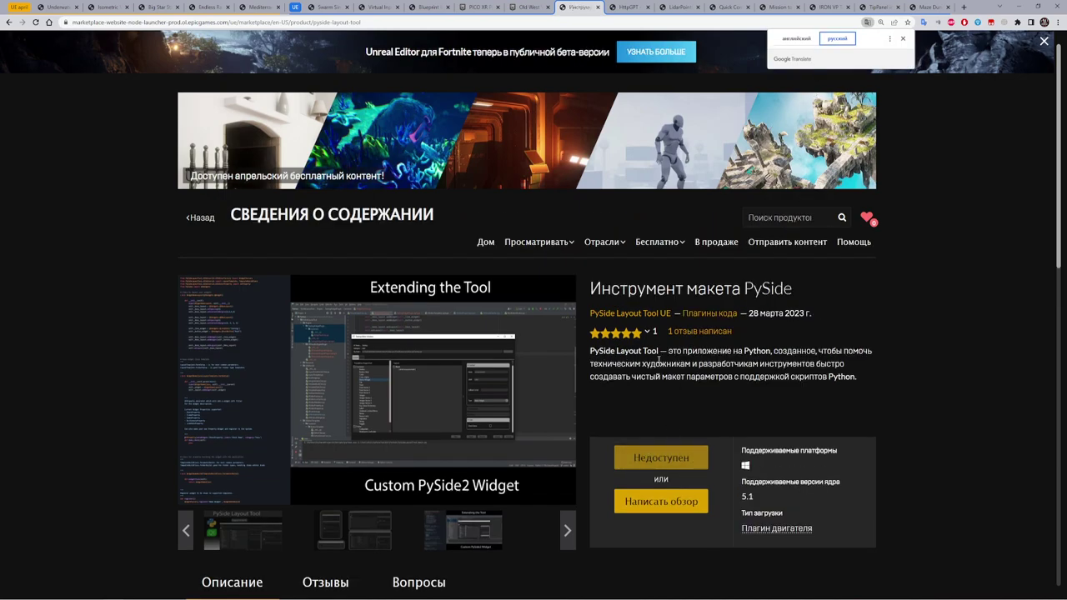
scroll(658, 360, down, 1)
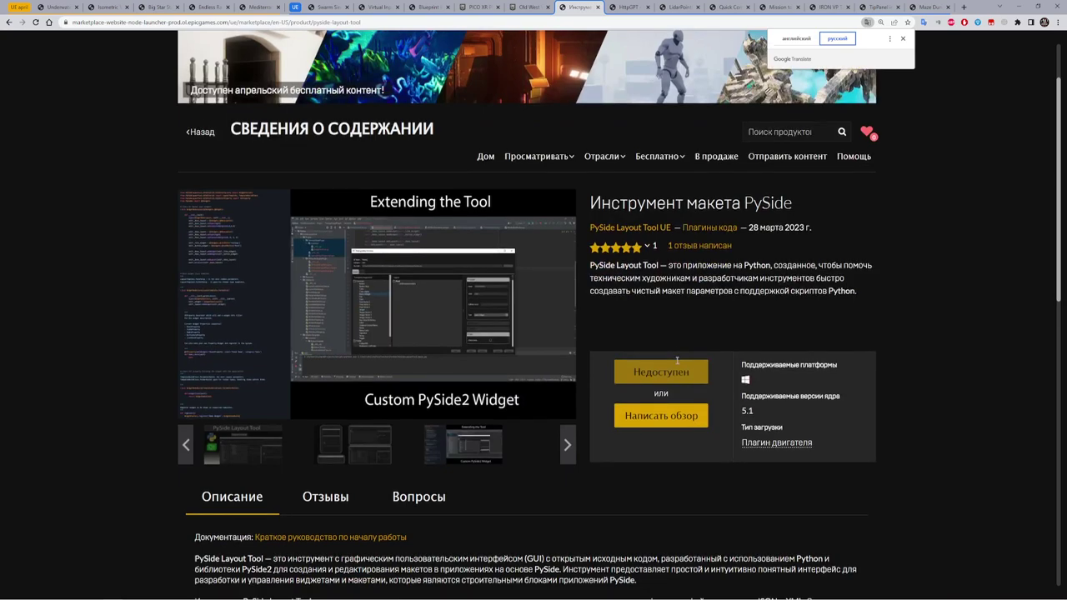
click(622, 371)
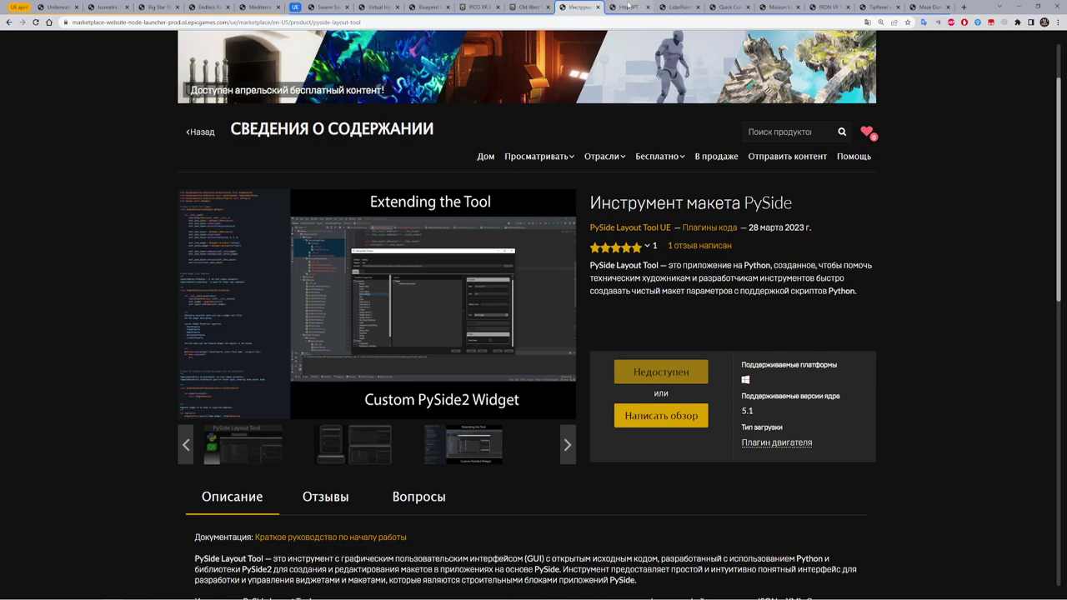
click(630, 7)
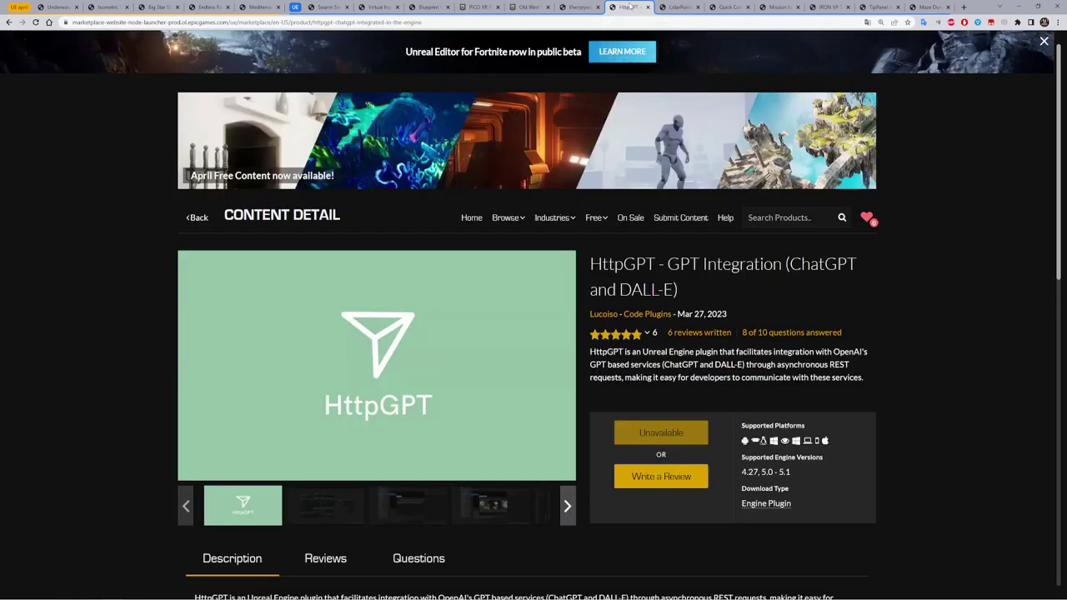
scroll(775, 291, down, 1)
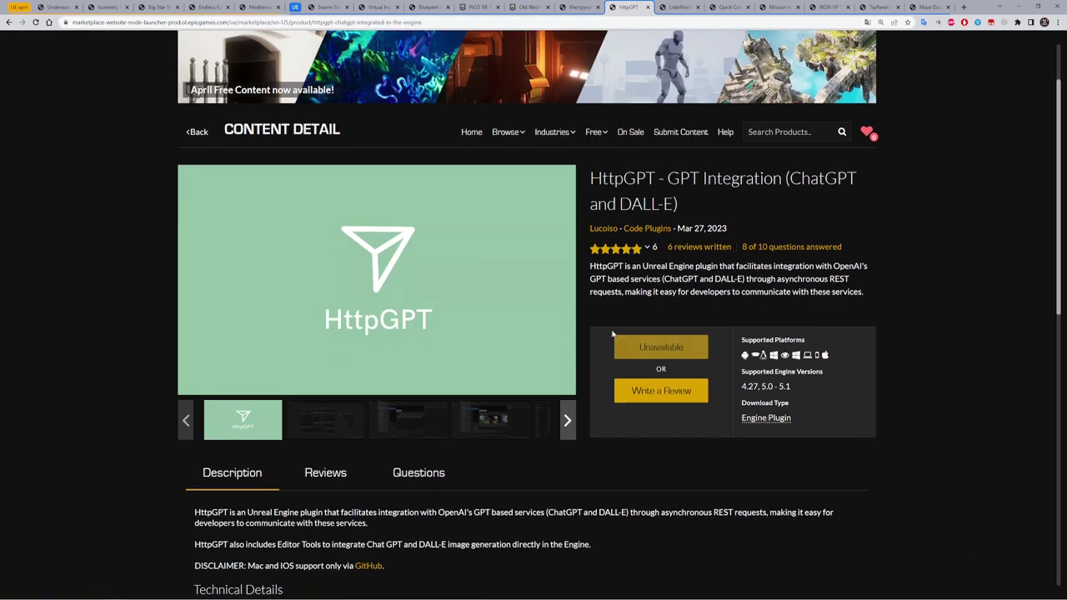
drag(604, 335, 750, 360)
click(750, 360)
scroll(342, 475, down, 2)
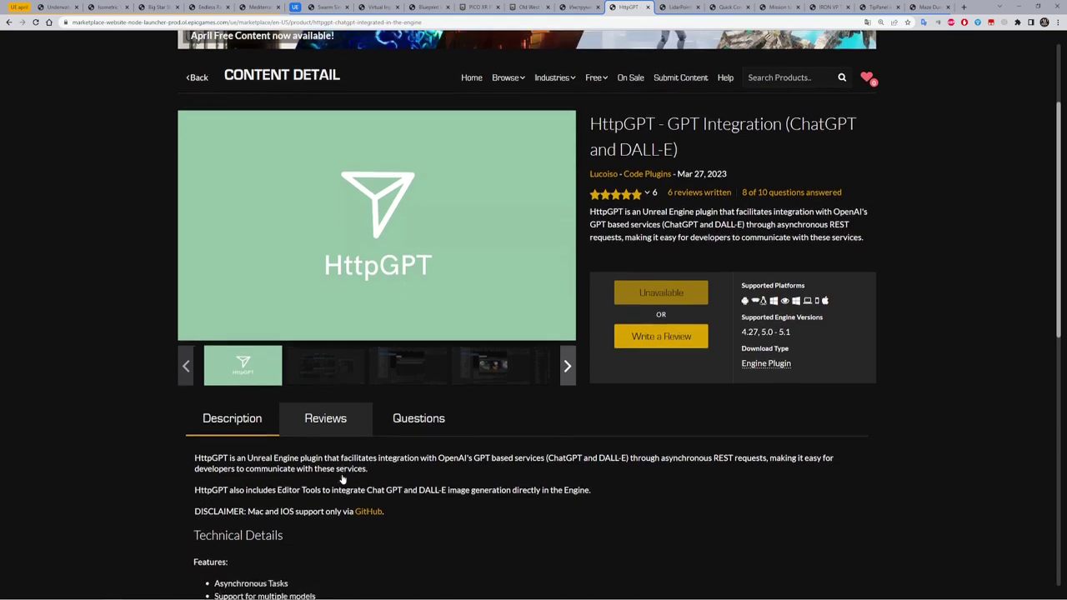
scroll(342, 479, up, 3)
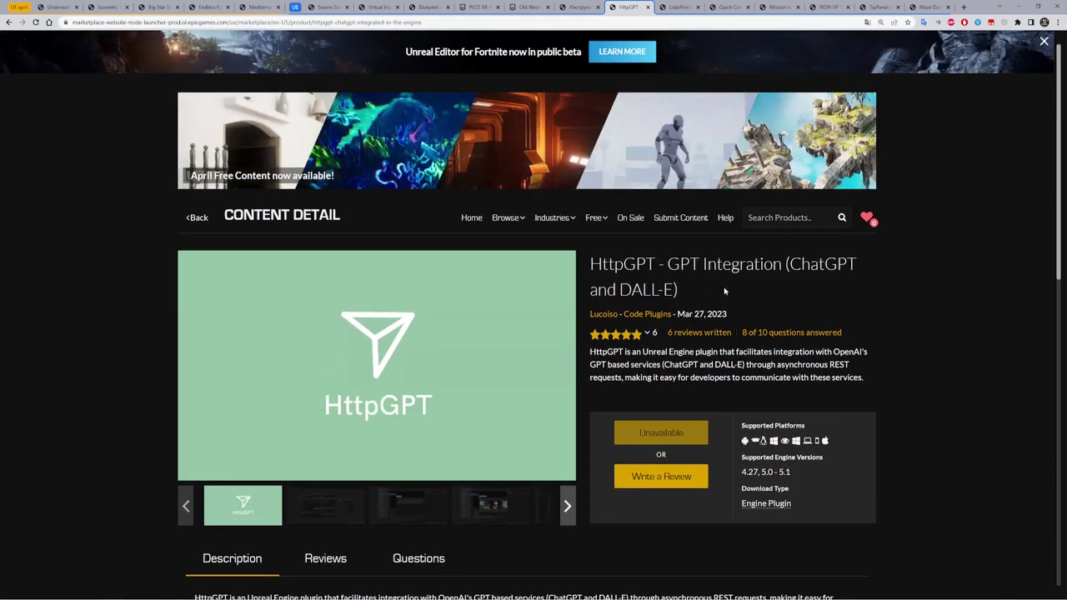
drag(755, 320, 680, 313)
click(748, 305)
- Page through the HttpGPT gallery full screen to the Project Settings screenshot
click(377, 365)
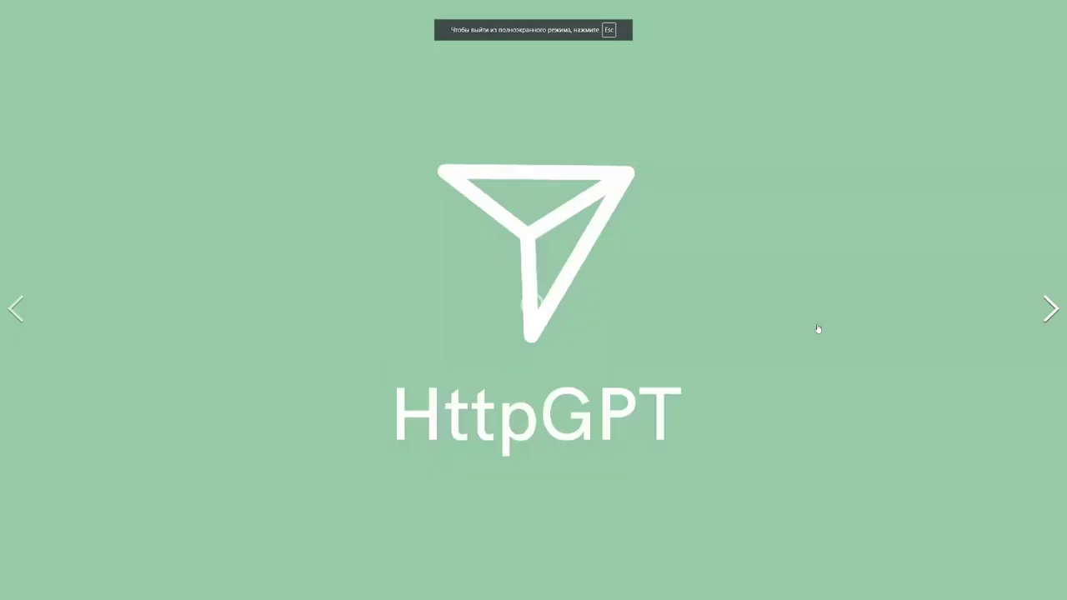
click(1049, 310)
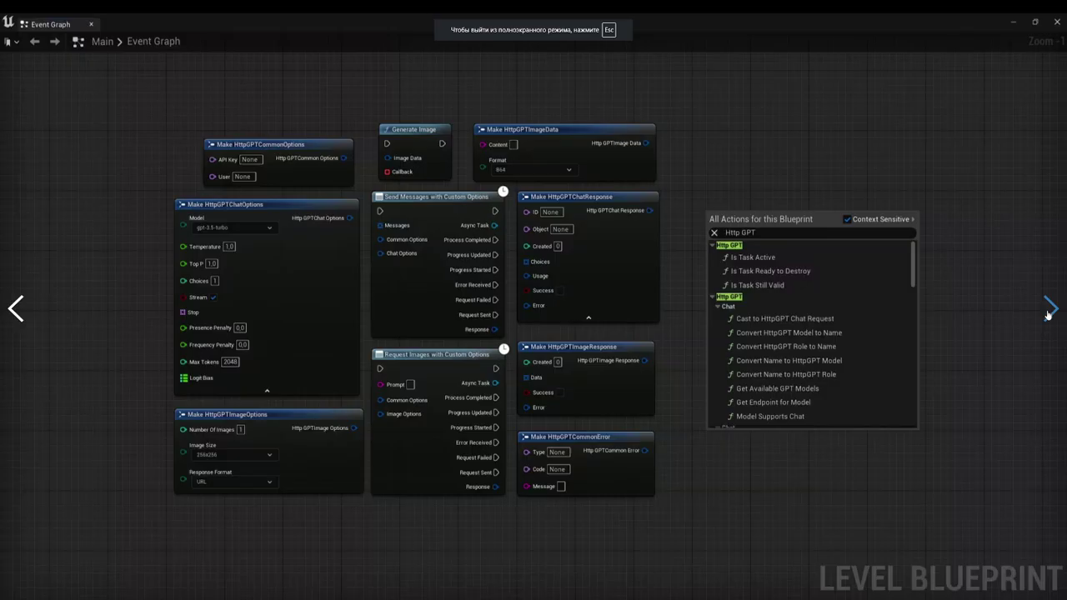
click(1048, 312)
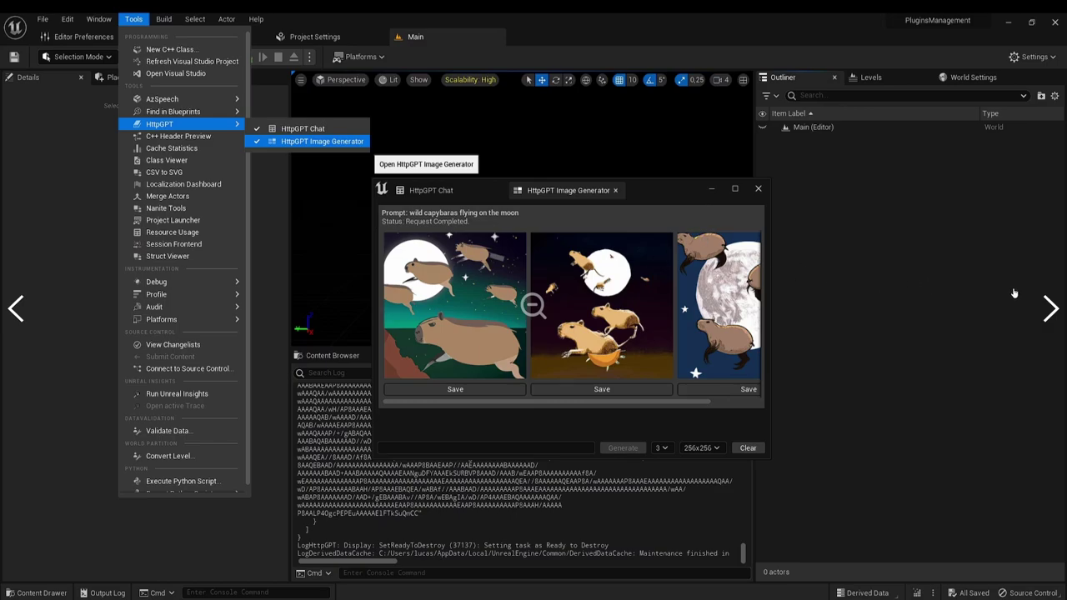
click(1046, 307)
key(Escape)
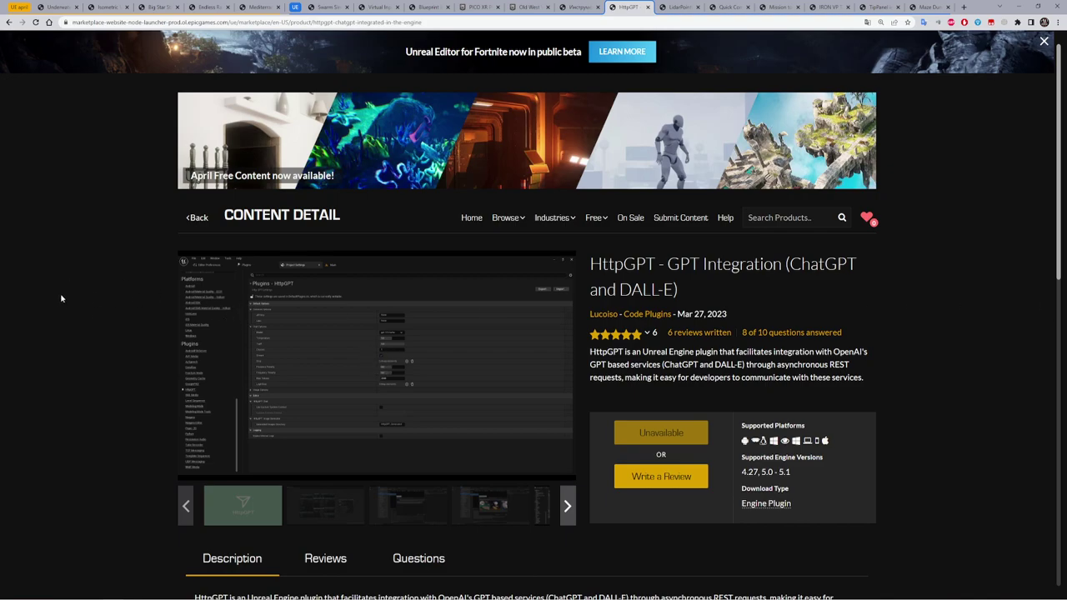
- View the Project Settings screenshot full screen, then switch to the LidarPointCloudSimulation page
click(375, 369)
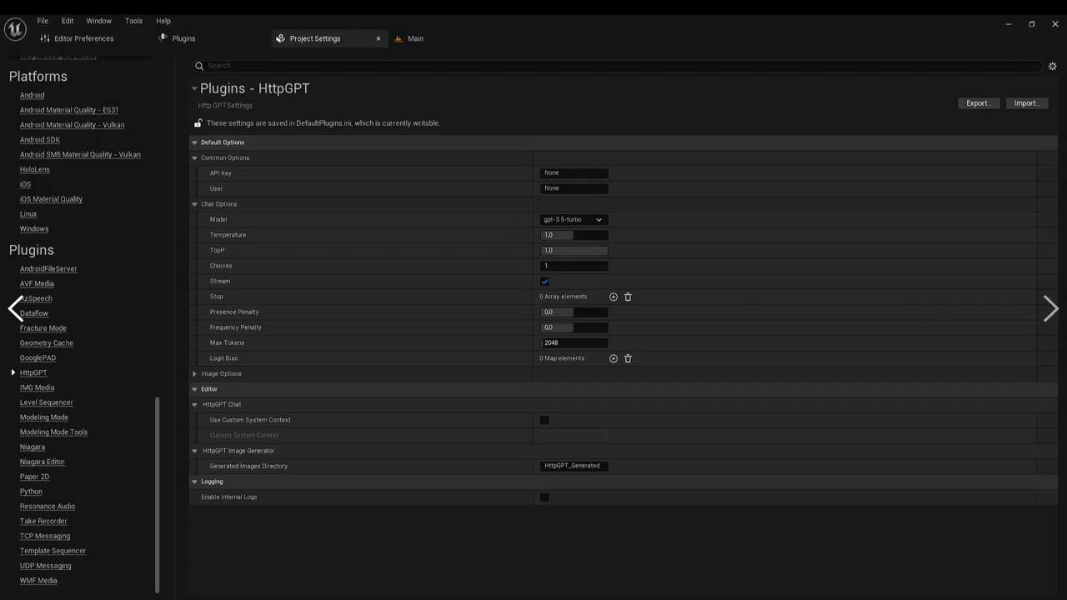
key(Escape)
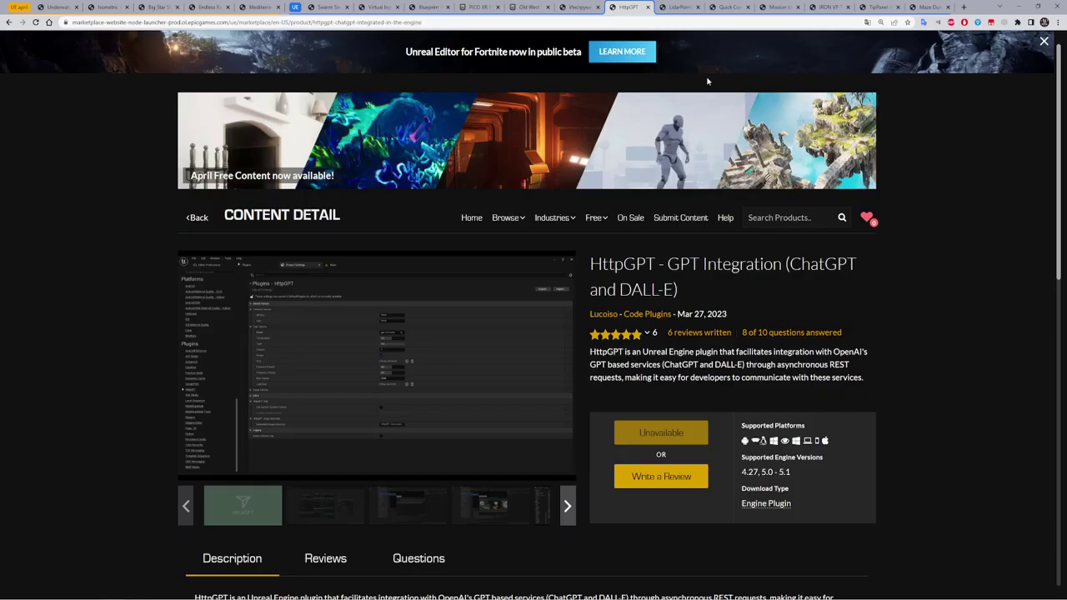
click(678, 7)
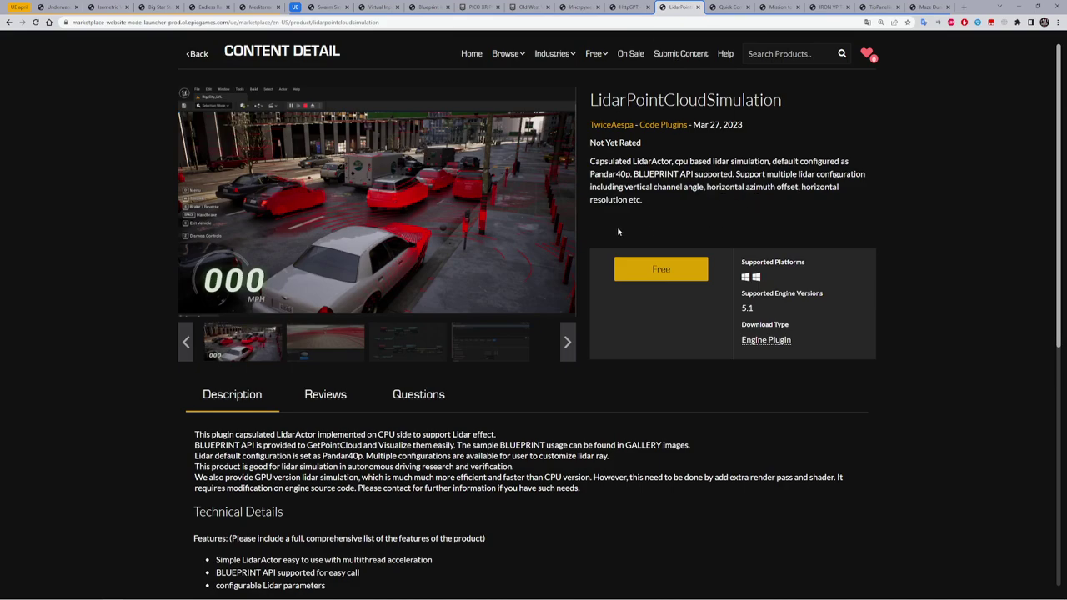
- Page through the LidarPointCloudSimulation gallery from the city scan to the LidarActor details image
click(377, 203)
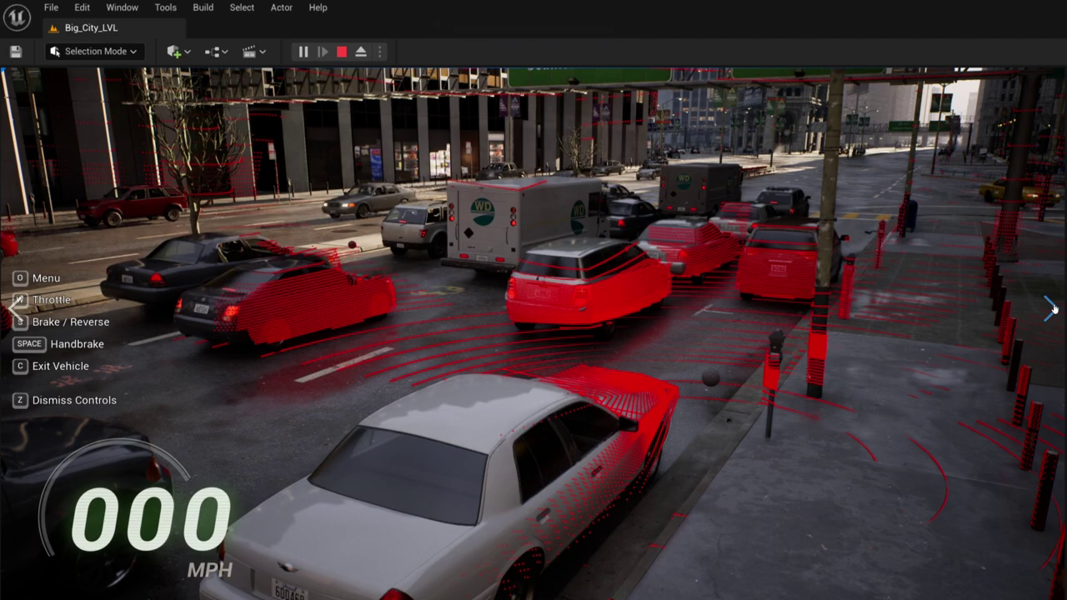
click(1051, 308)
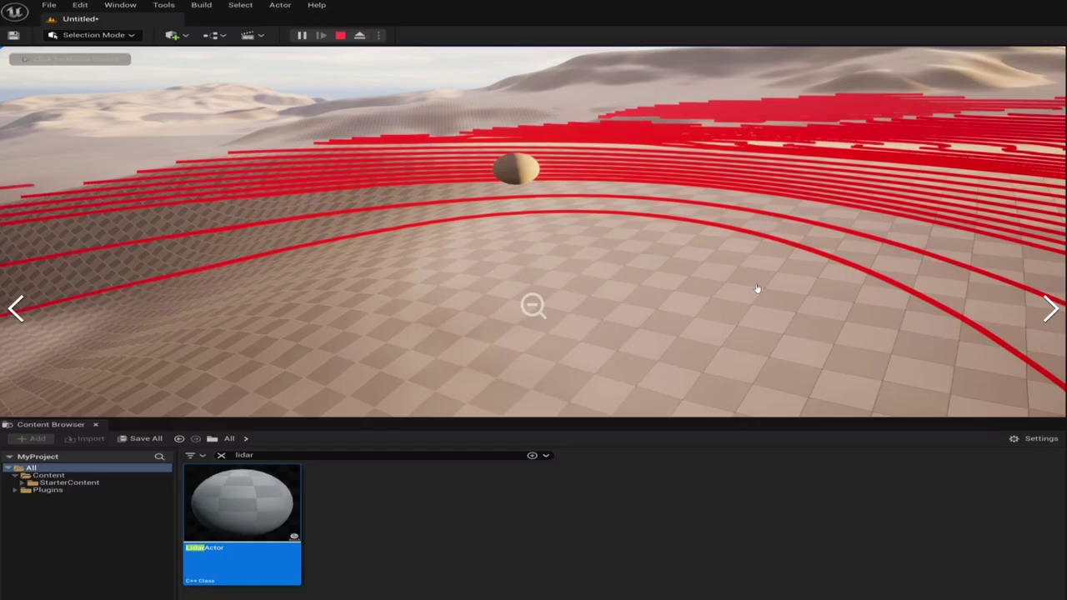
click(1051, 309)
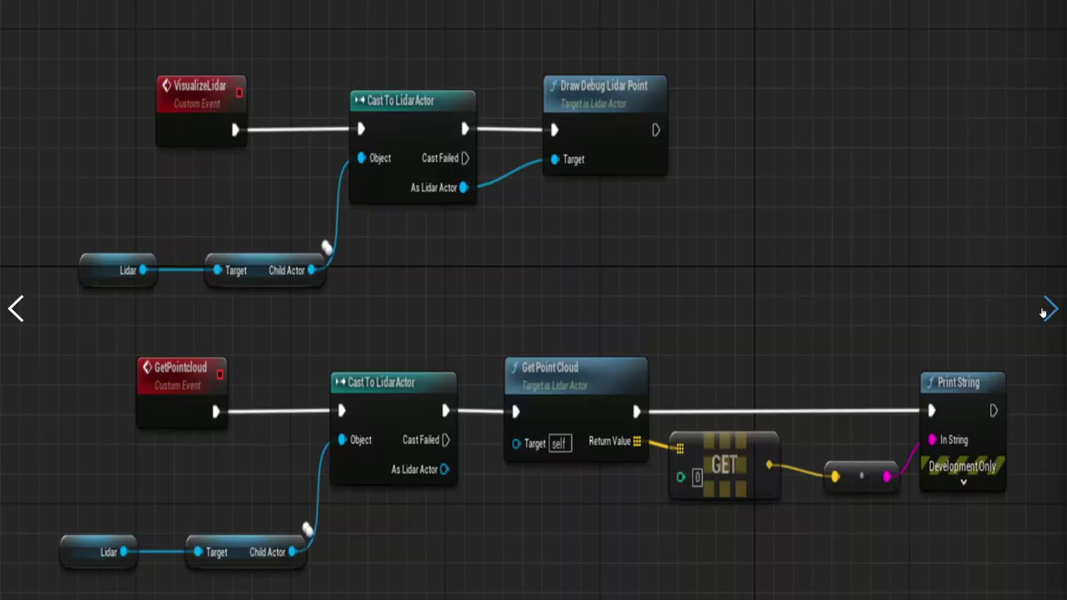
click(1051, 310)
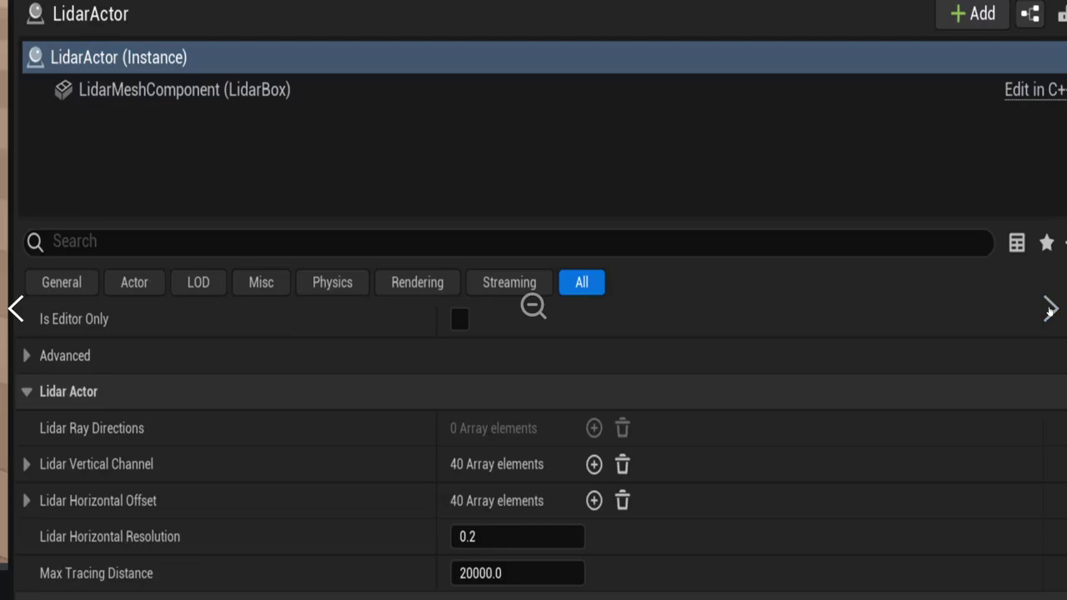
key(Escape)
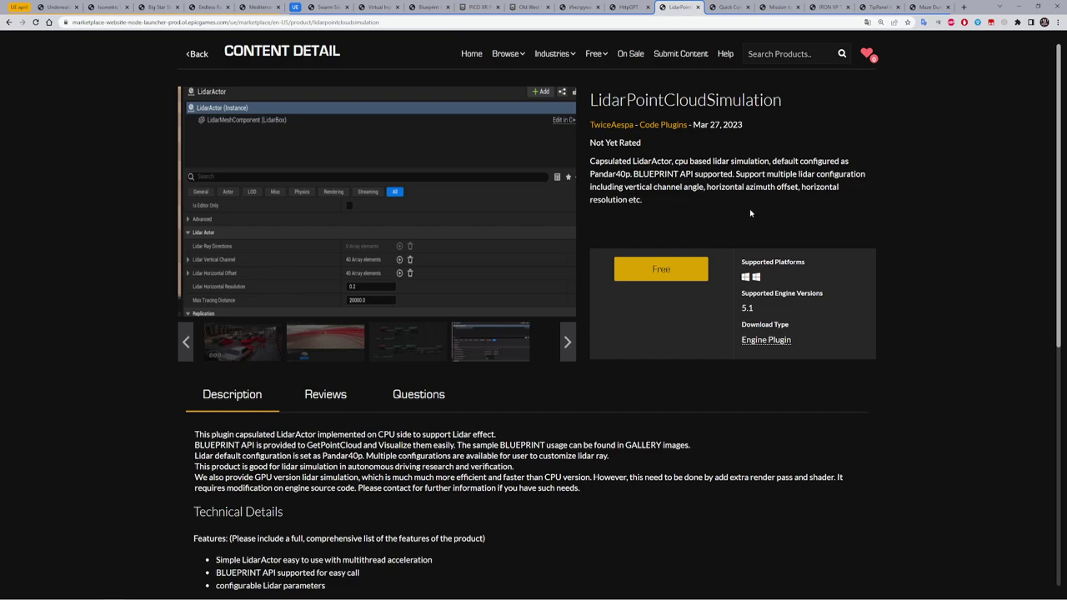
- Translate the LidarPointCloudSimulation page into Russian
right_click(690, 209)
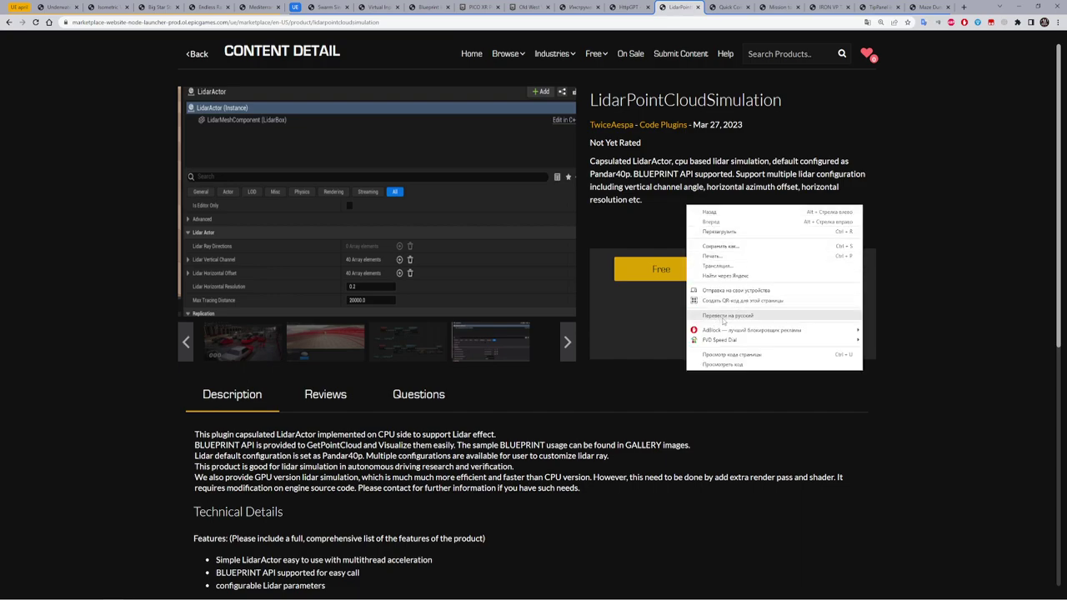
click(723, 321)
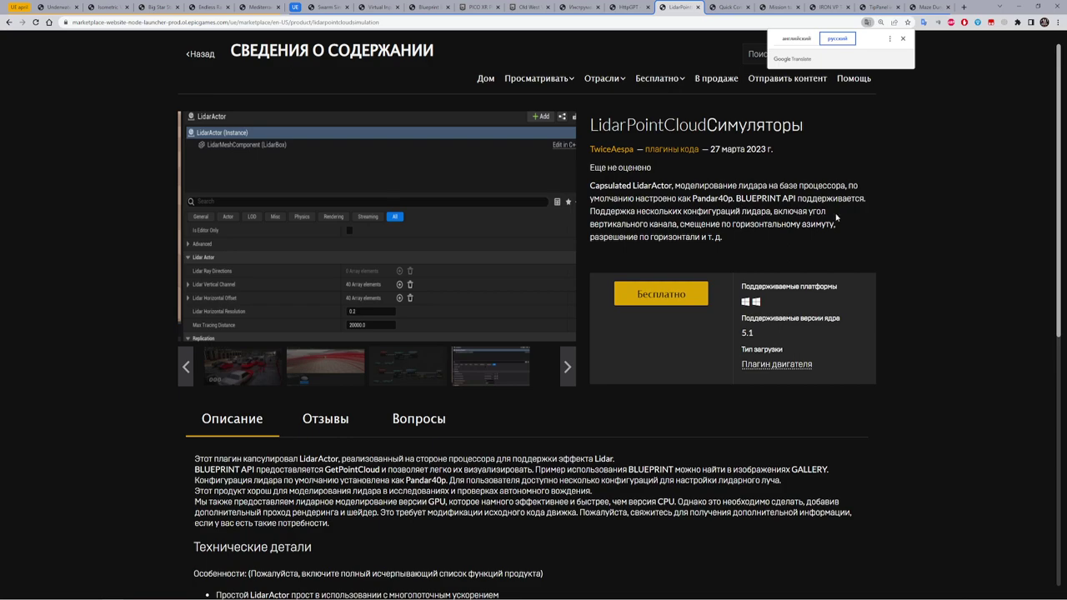
drag(875, 194, 792, 262)
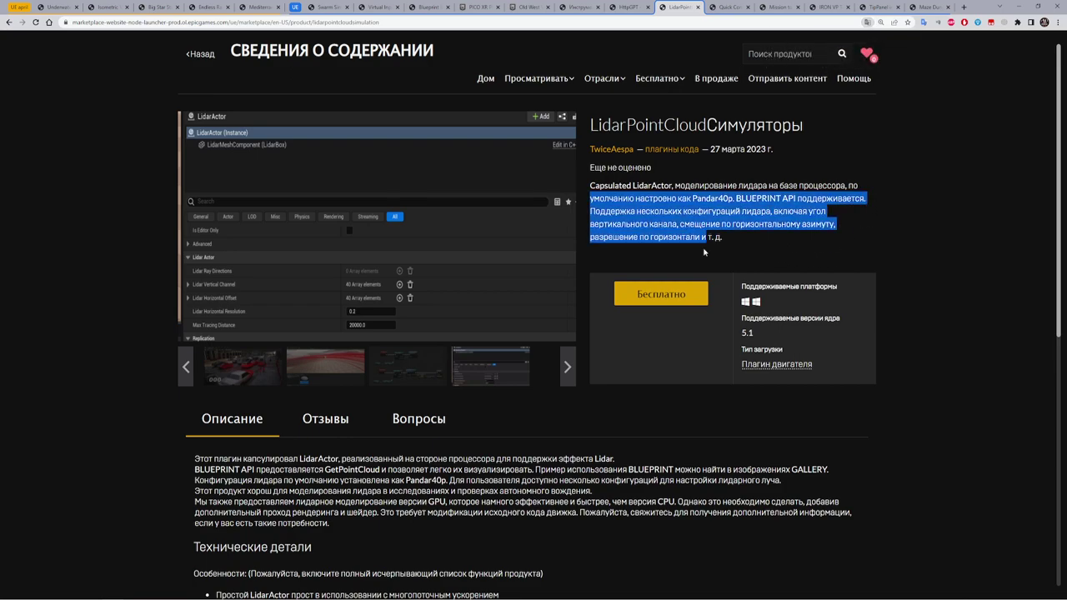
click(807, 252)
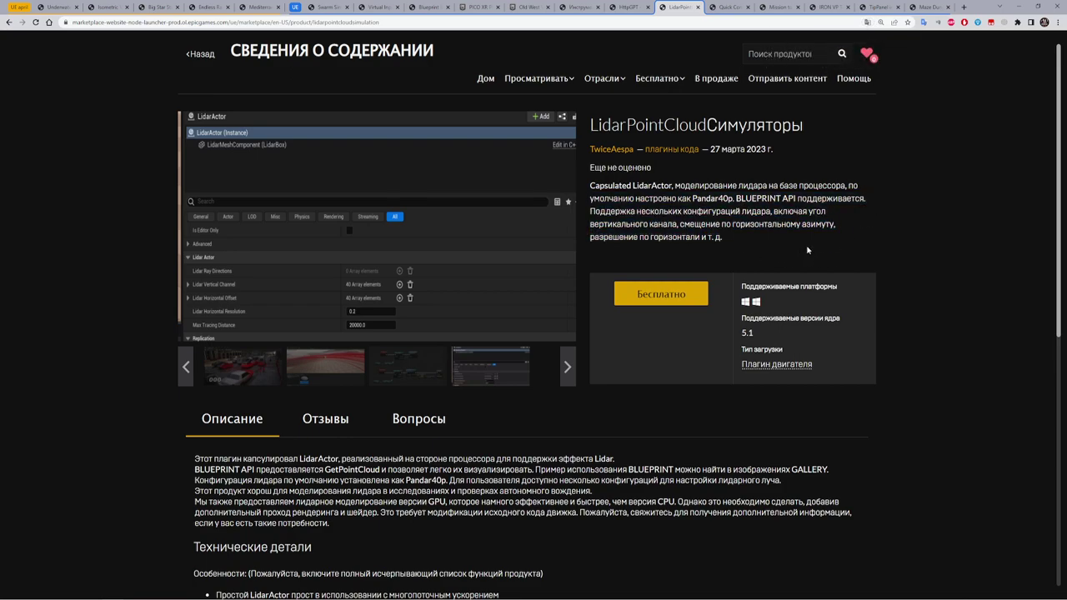
- Scroll through the translated page, then view the first Quick Command Panel screenshot full screen
scroll(605, 286, down, 2)
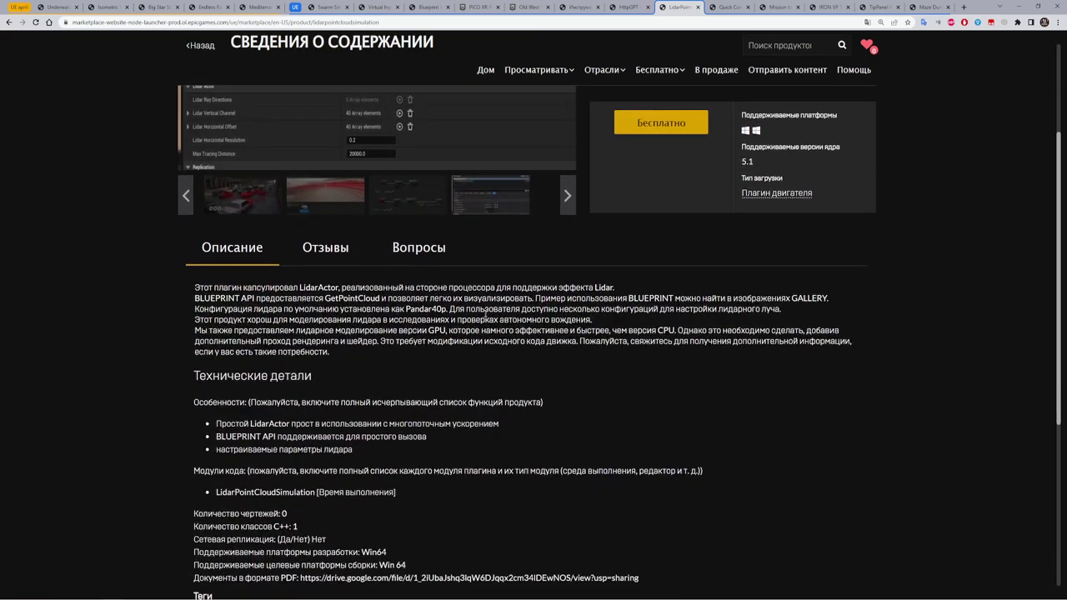
scroll(295, 389, down, 2)
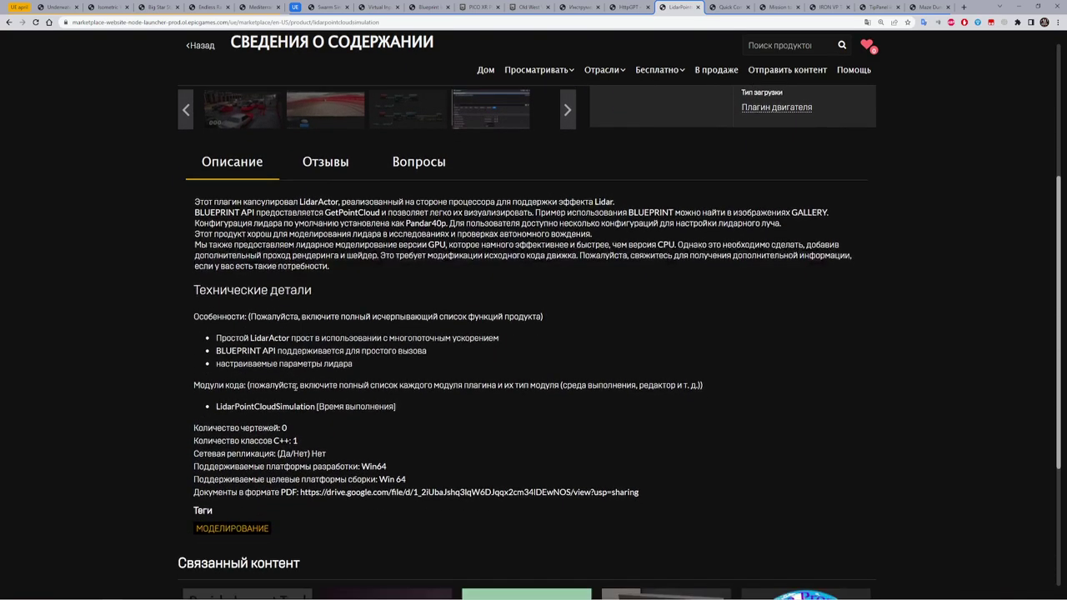
scroll(683, 331, up, 2)
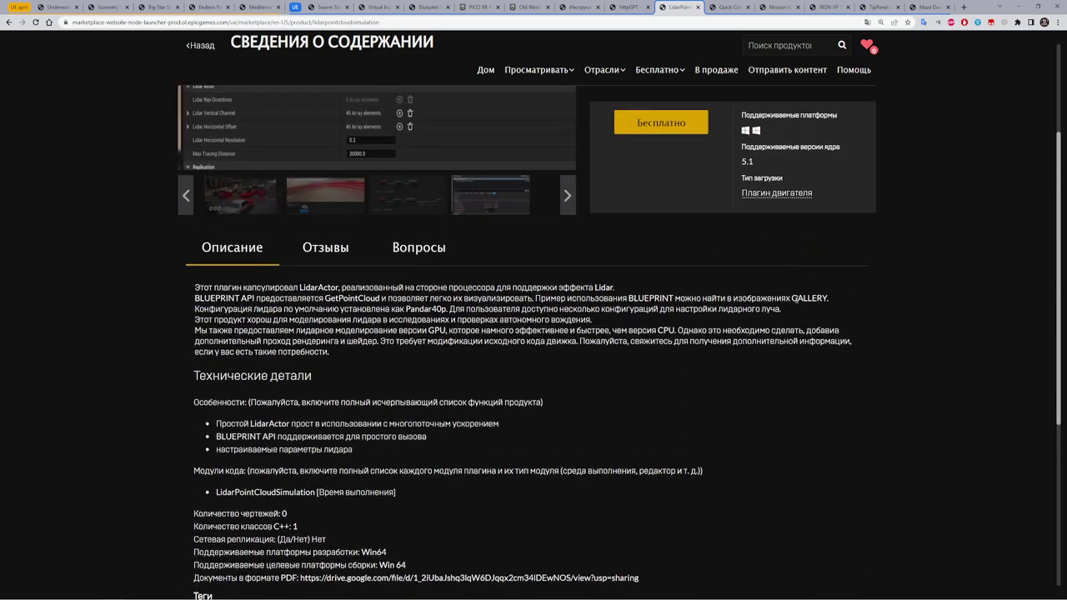
scroll(795, 297, up, 2)
click(736, 8)
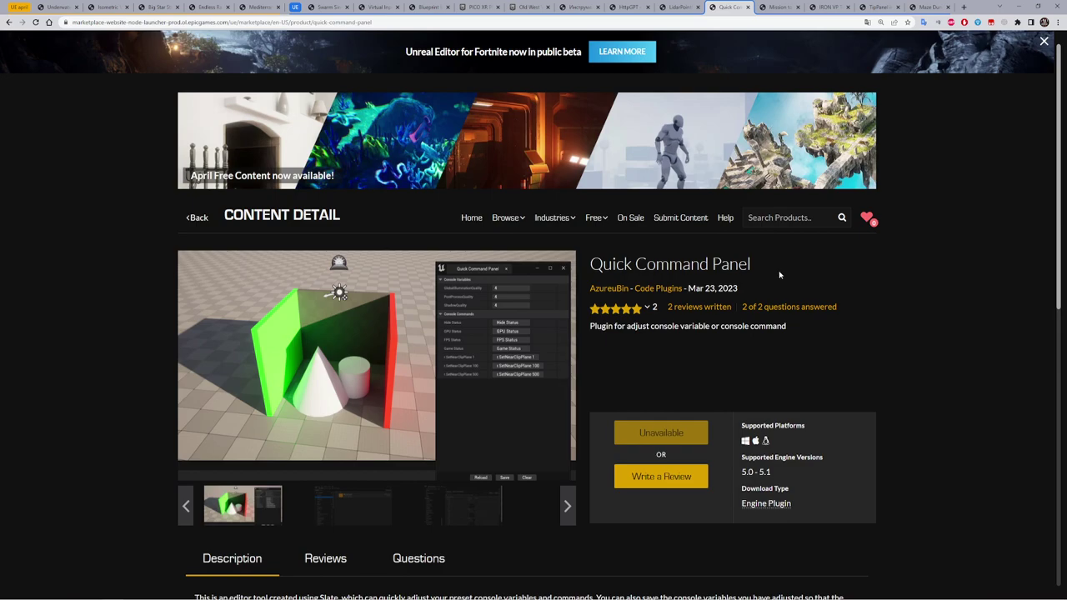
click(401, 335)
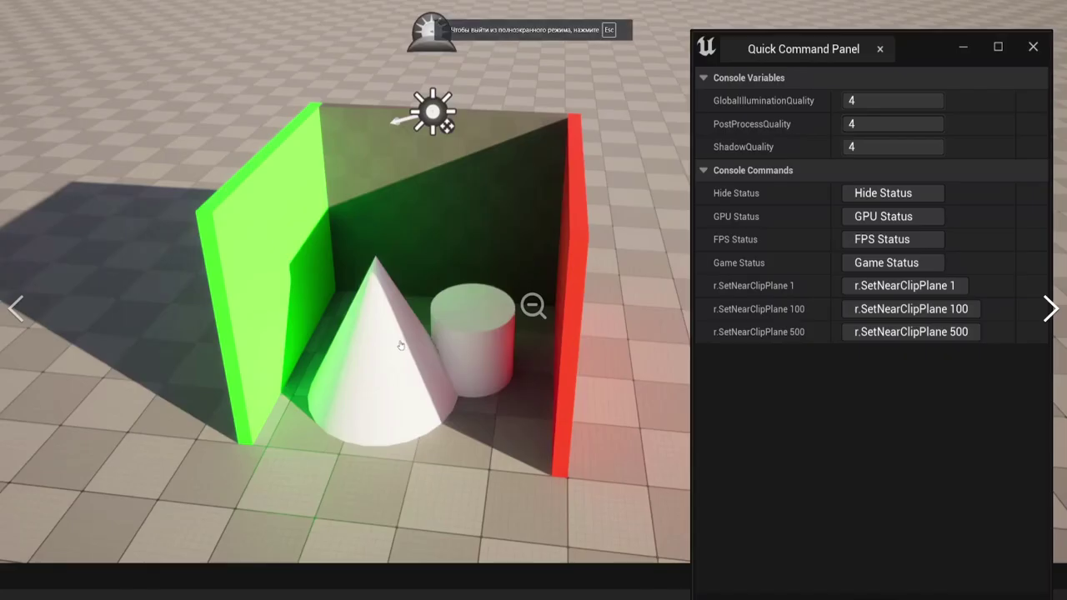
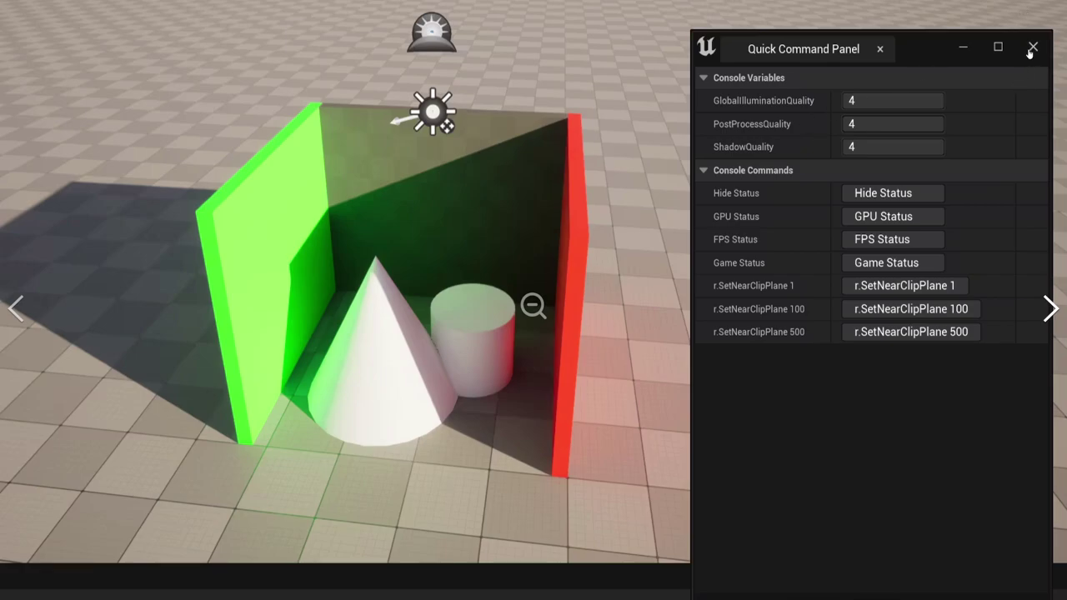
- Page through the Quick Command Panel screenshots to the Project Settings one, then close the viewer
click(1048, 302)
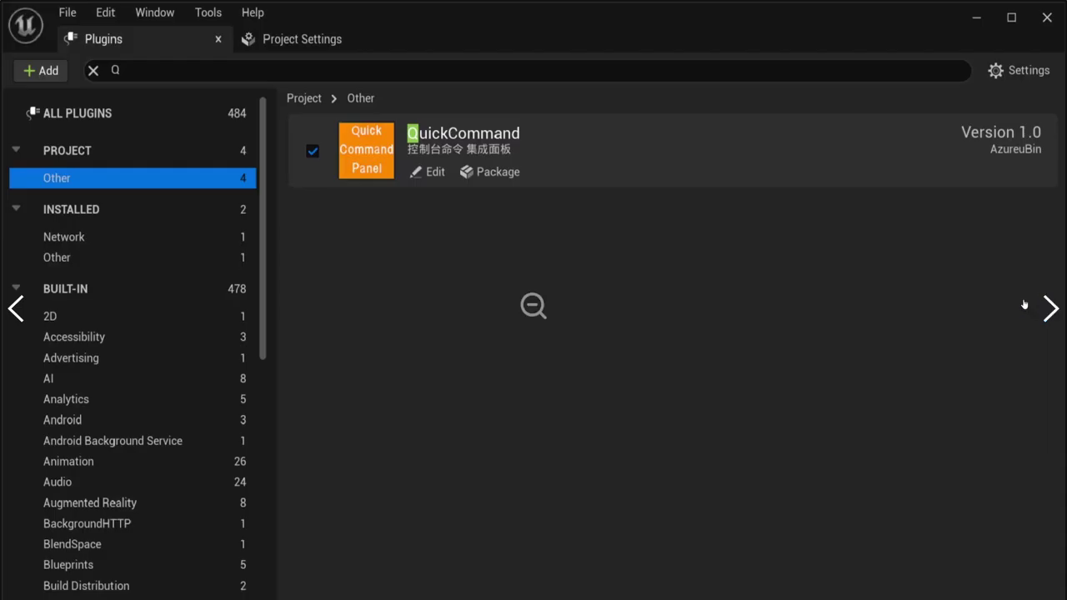
click(1051, 311)
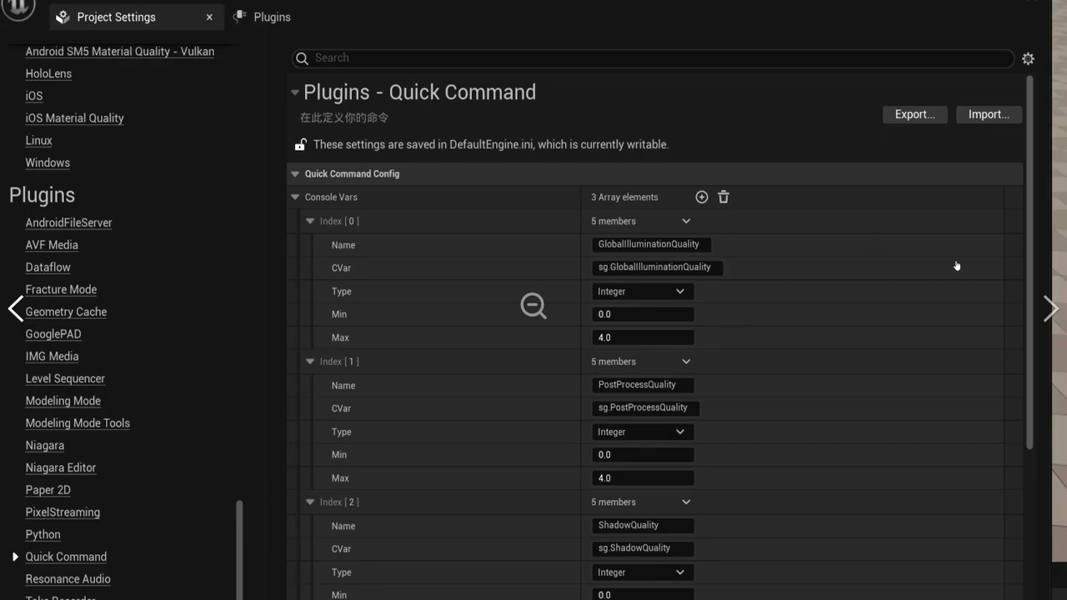
click(1052, 315)
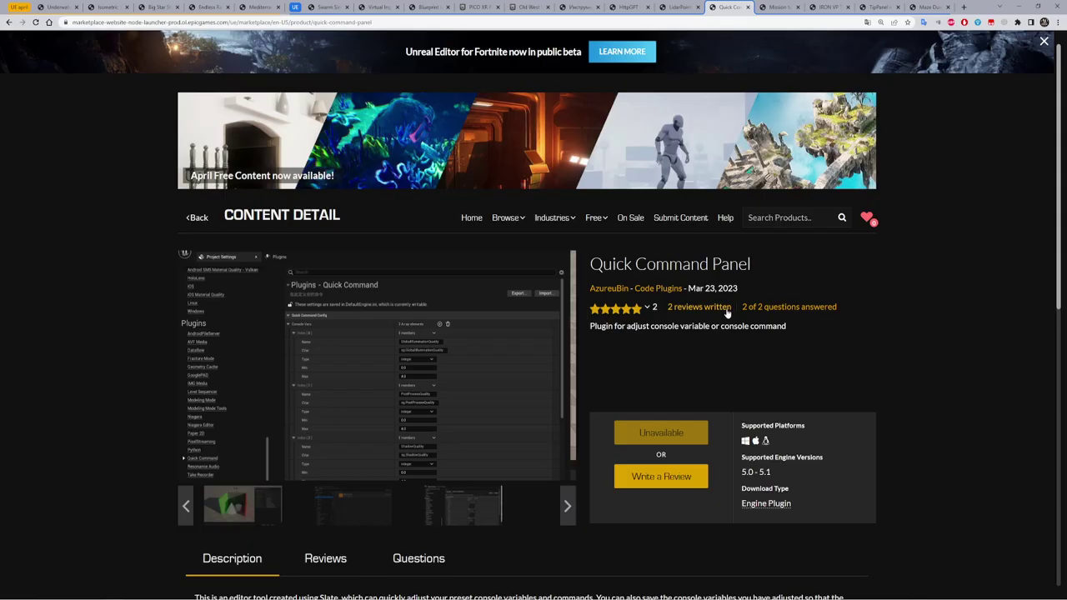
- Switch to the Mission to Minerva page, select its title, then open the preview image fullscreen
click(779, 7)
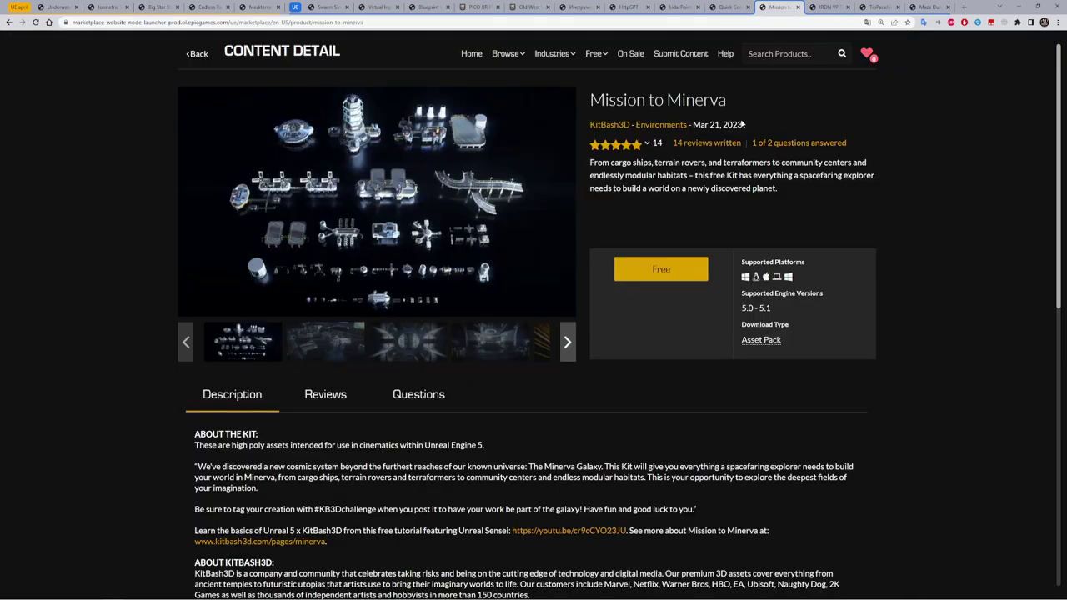
drag(727, 104, 588, 101)
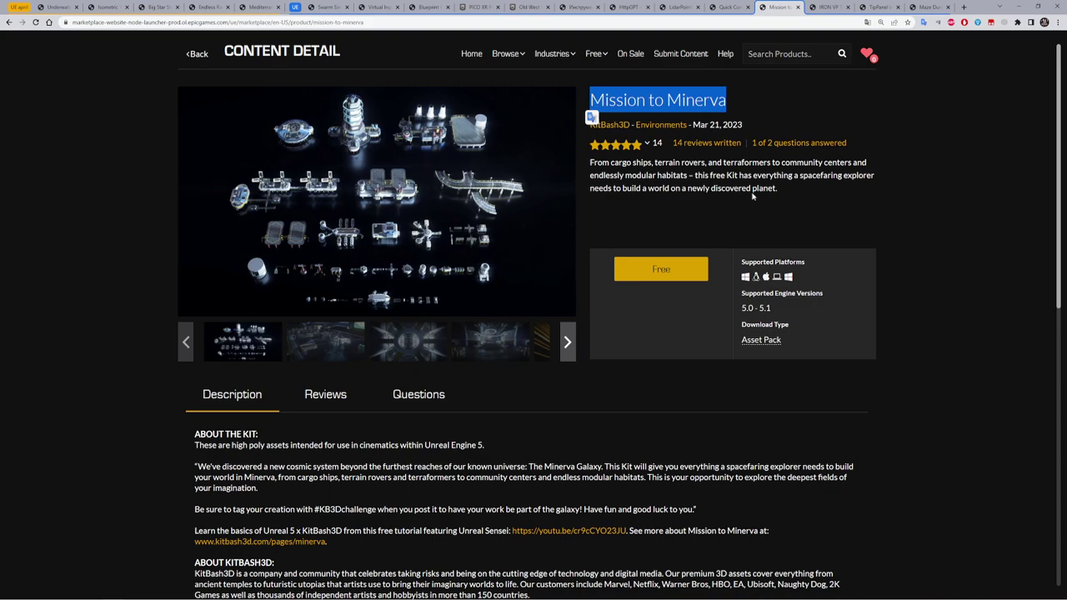
click(802, 199)
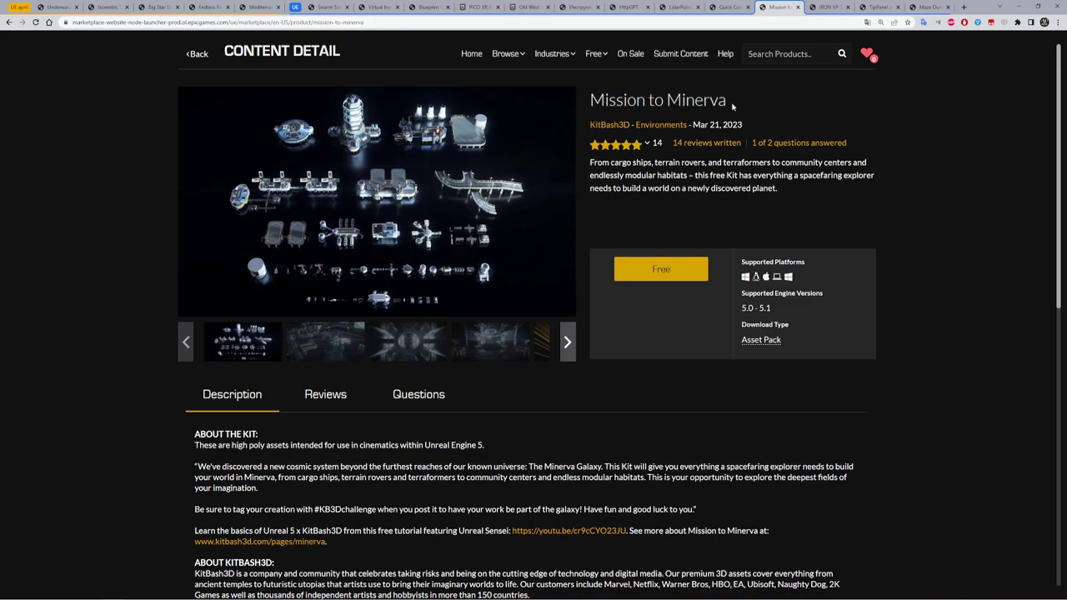
drag(727, 101, 588, 100)
triple_click(590, 102)
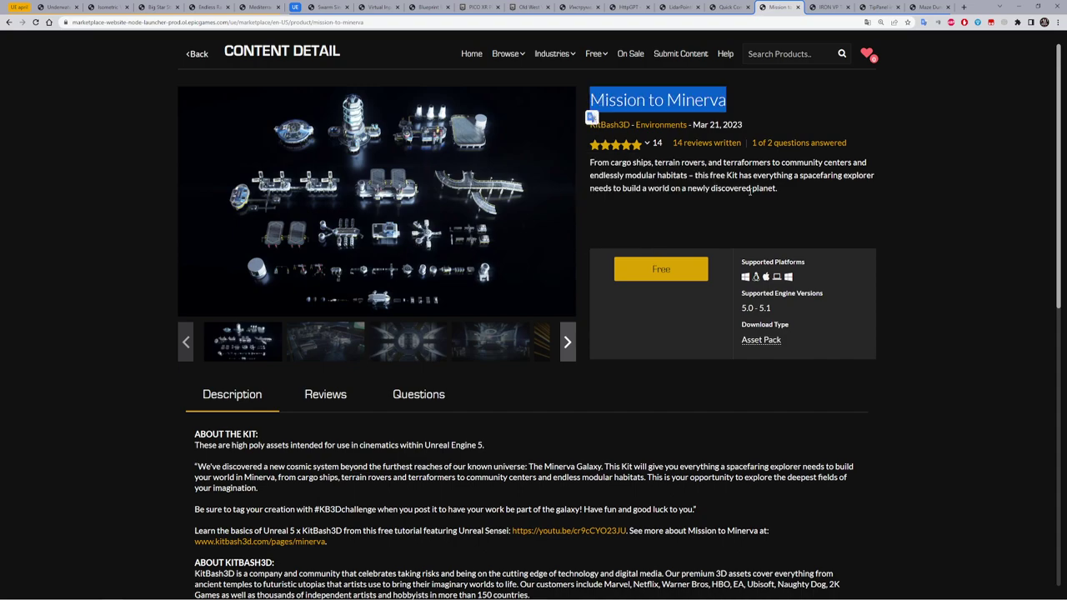
click(727, 205)
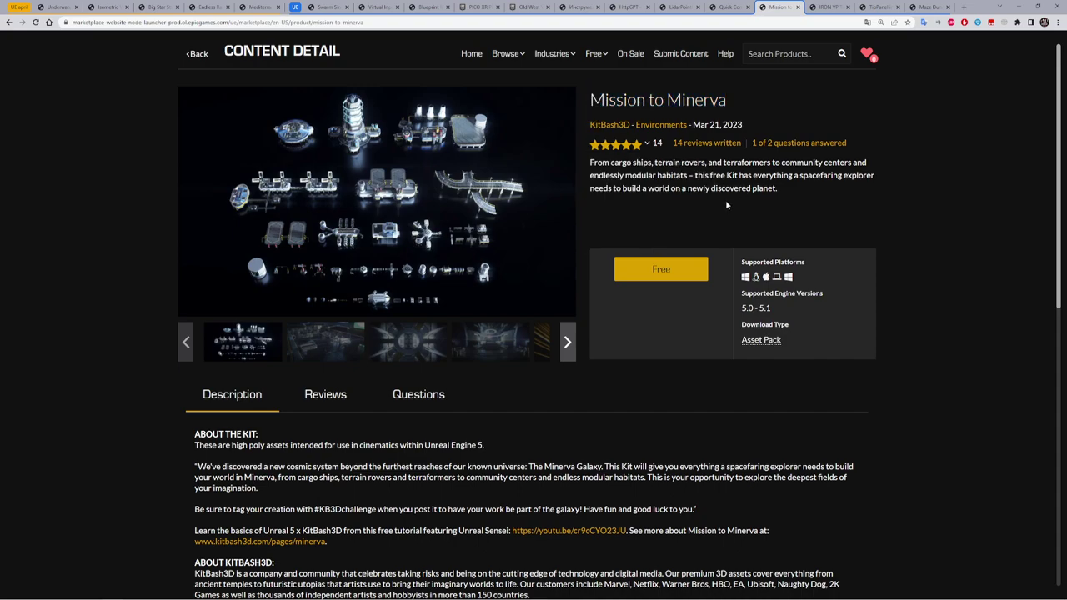
click(377, 196)
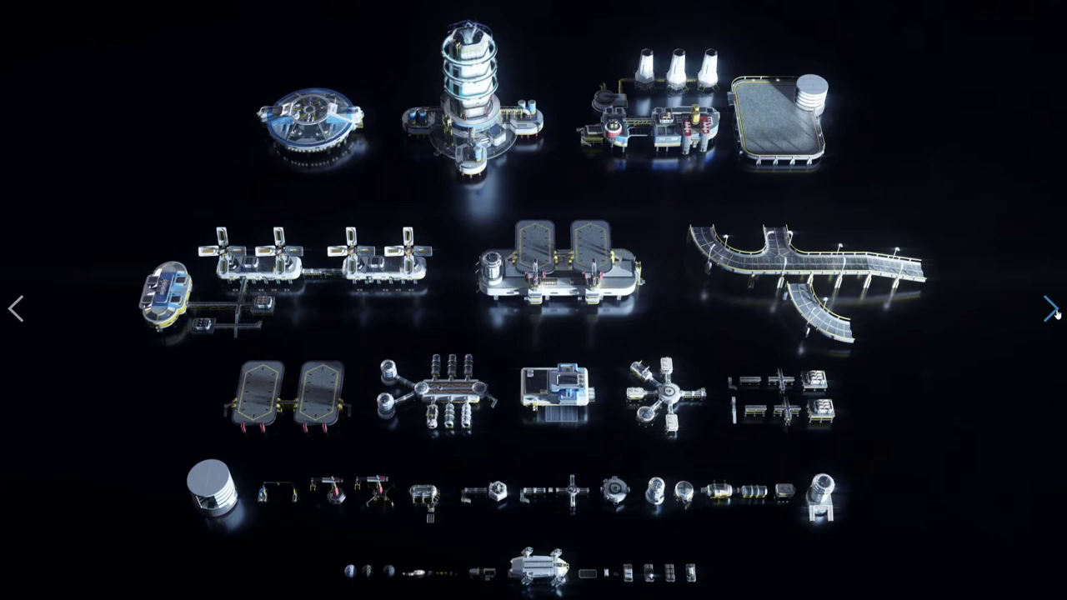
- Page through the Mission to Minerva gallery to the habitat module image, then exit fullscreen
click(1055, 313)
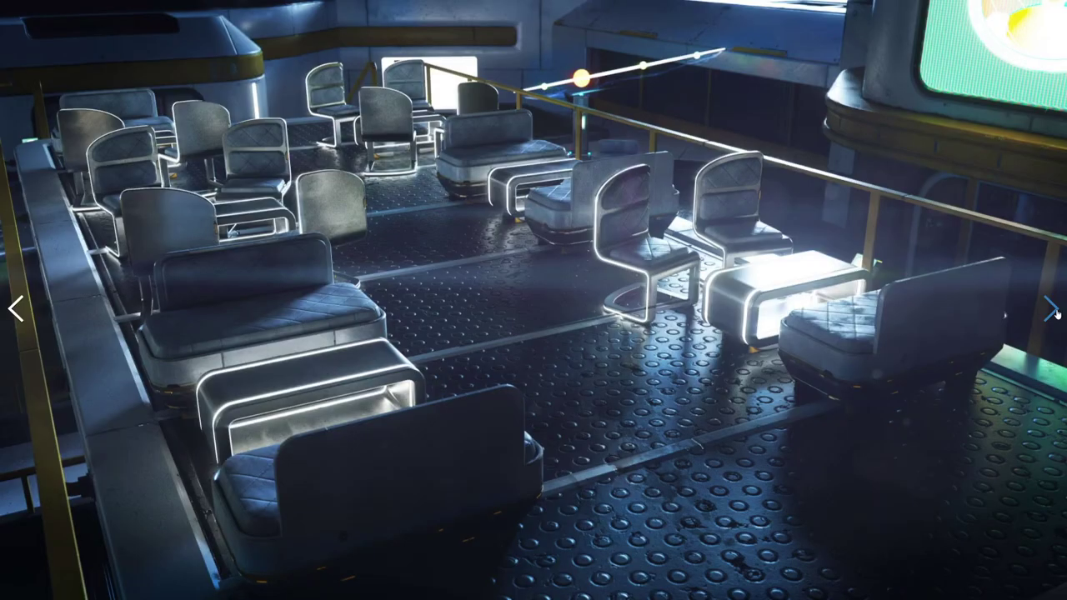
click(1055, 314)
click(1055, 313)
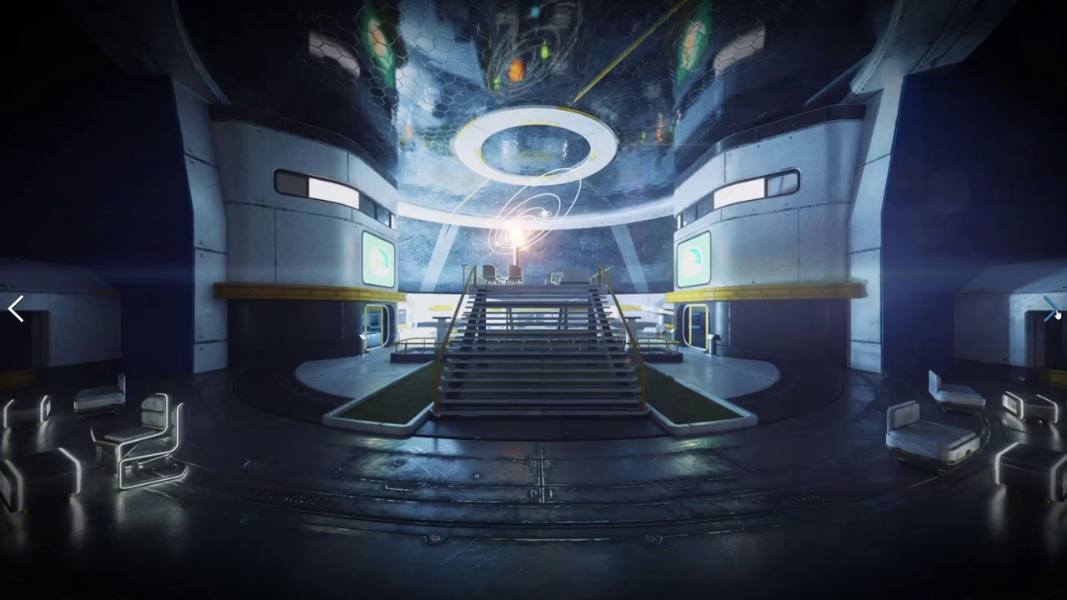
click(1055, 314)
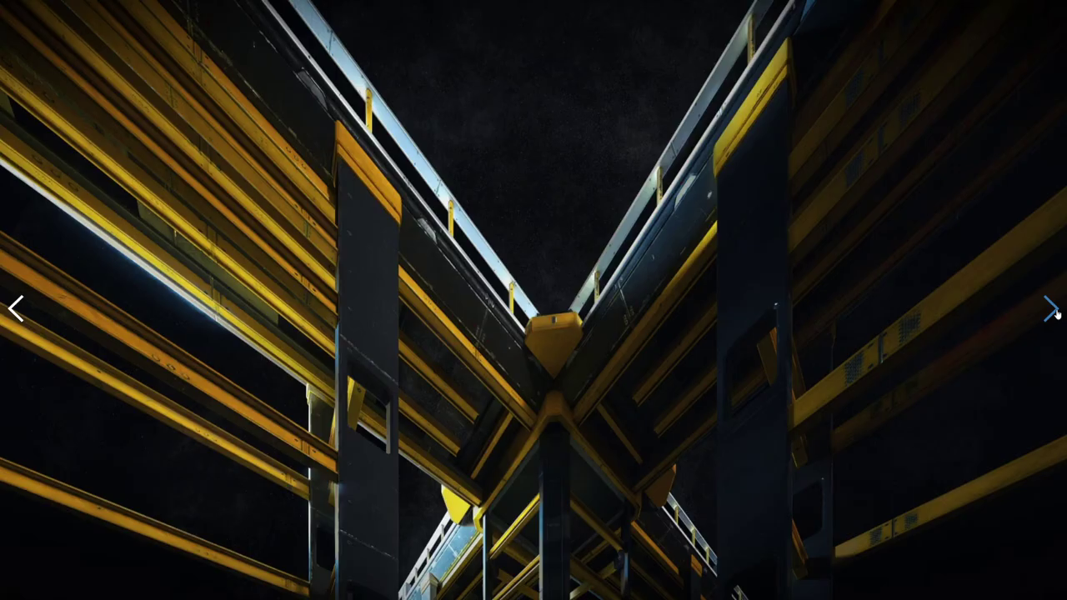
click(1055, 313)
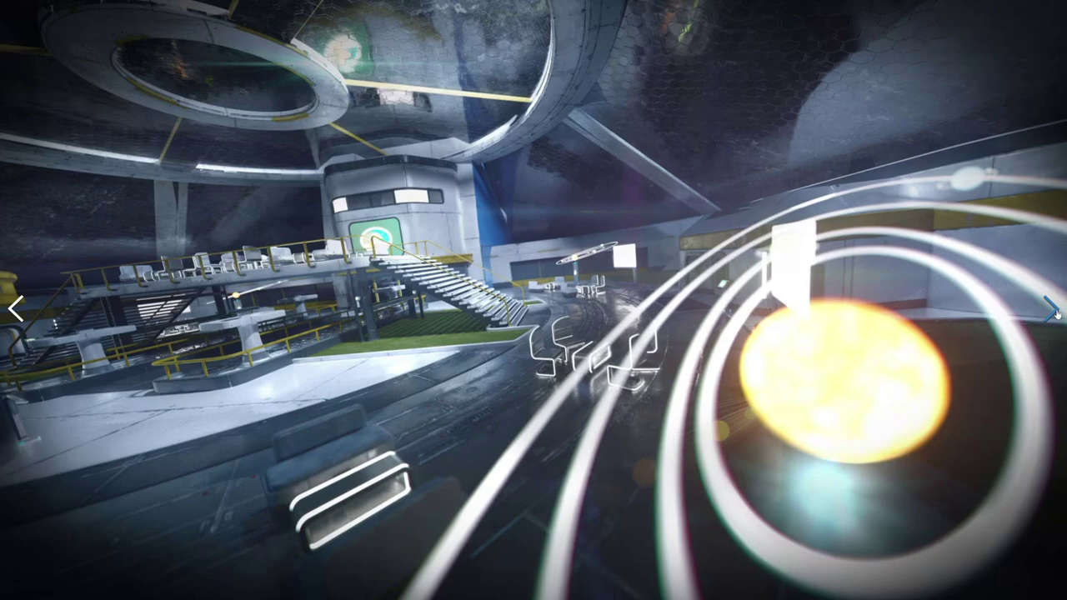
click(1055, 313)
click(1055, 313)
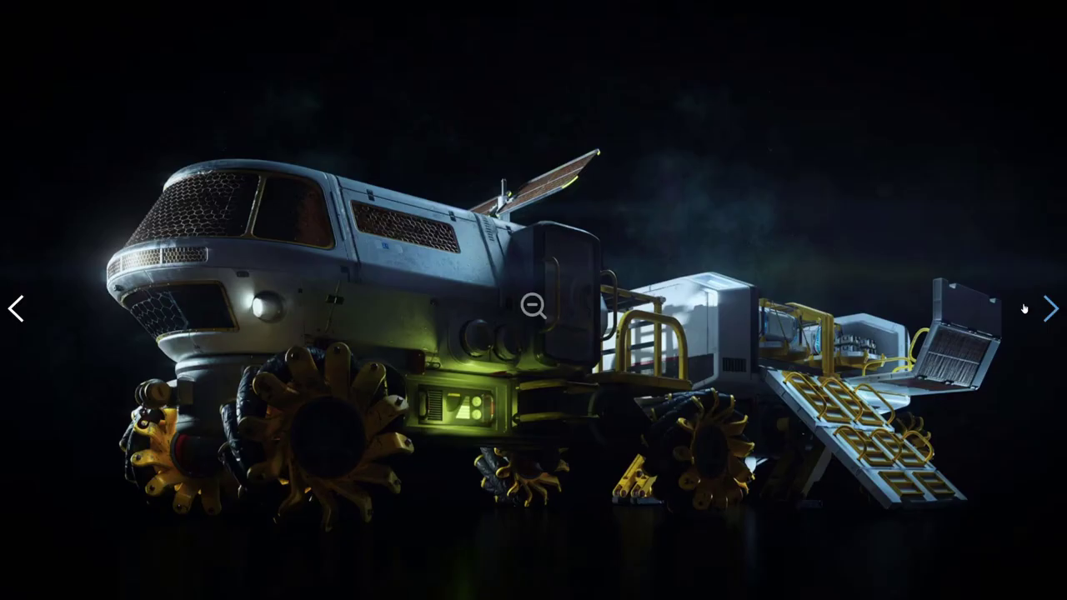
click(1050, 312)
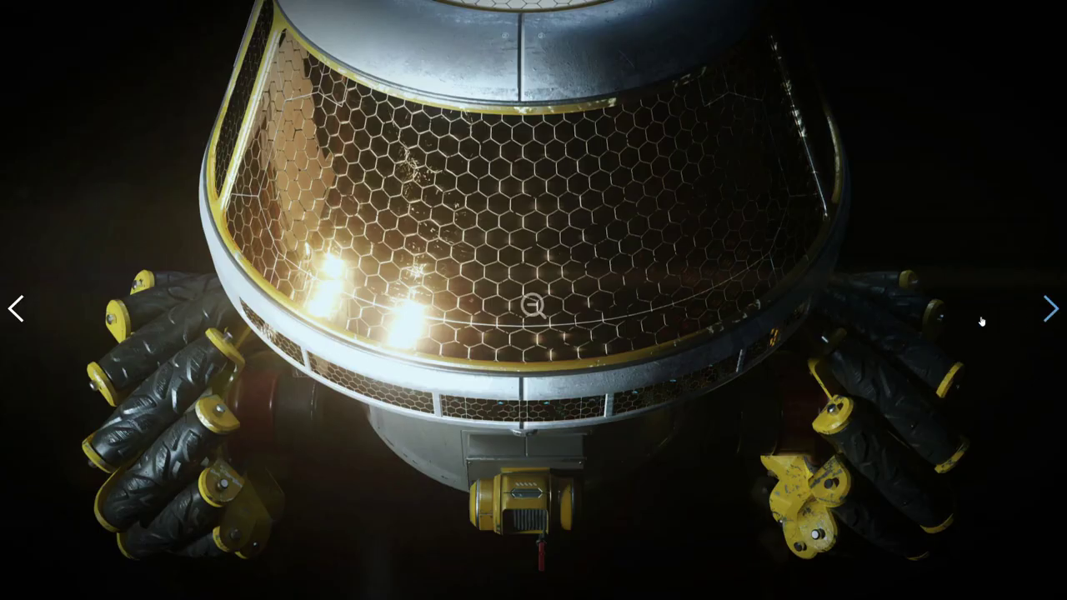
click(1051, 312)
click(1051, 312)
click(1051, 312)
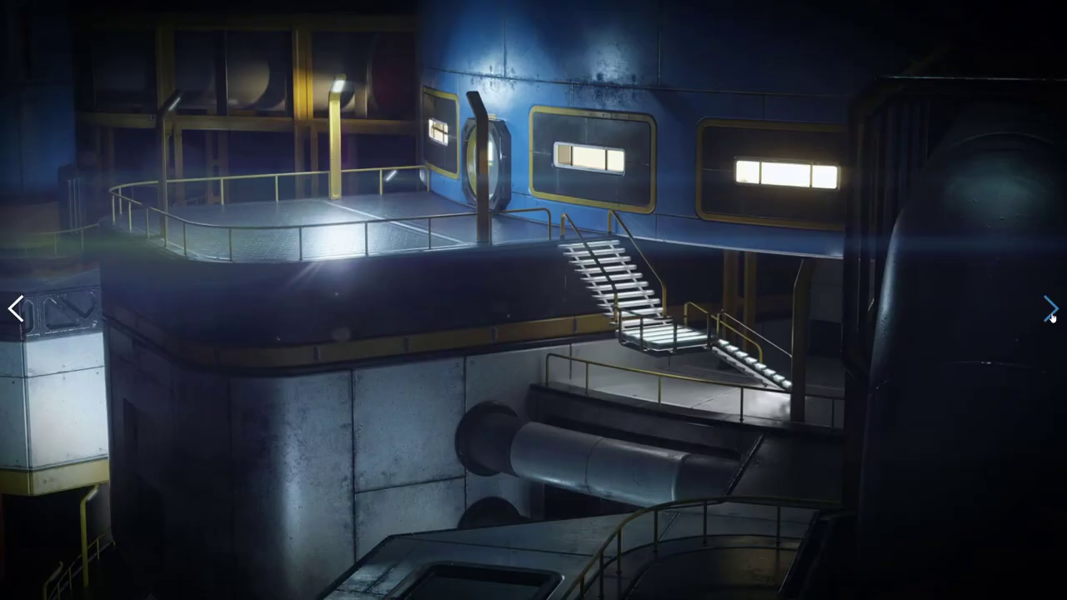
click(1051, 311)
click(1052, 310)
click(1052, 310)
click(1051, 311)
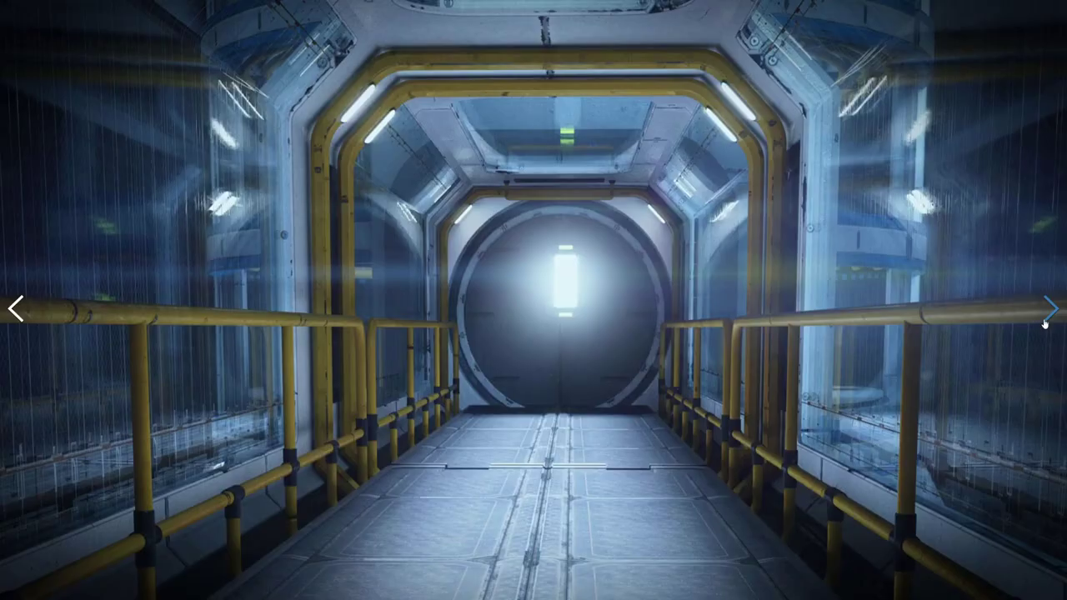
click(1051, 313)
click(1044, 324)
key(Escape)
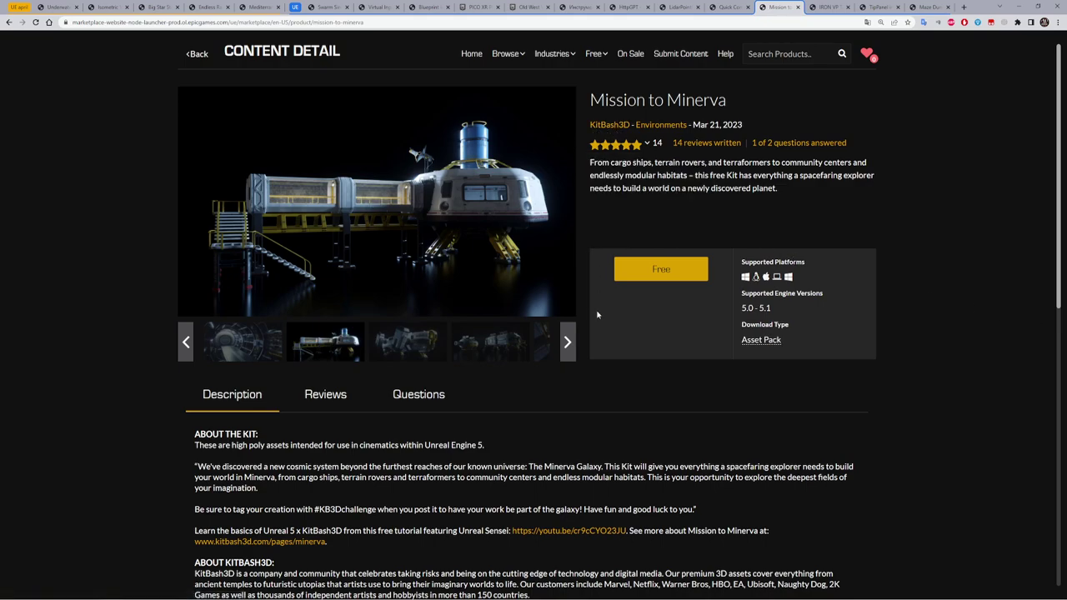
- View the ship image fullscreen through the ship and rover image, then switch to IRON VP Tools
mouse_move(593, 145)
click(392, 339)
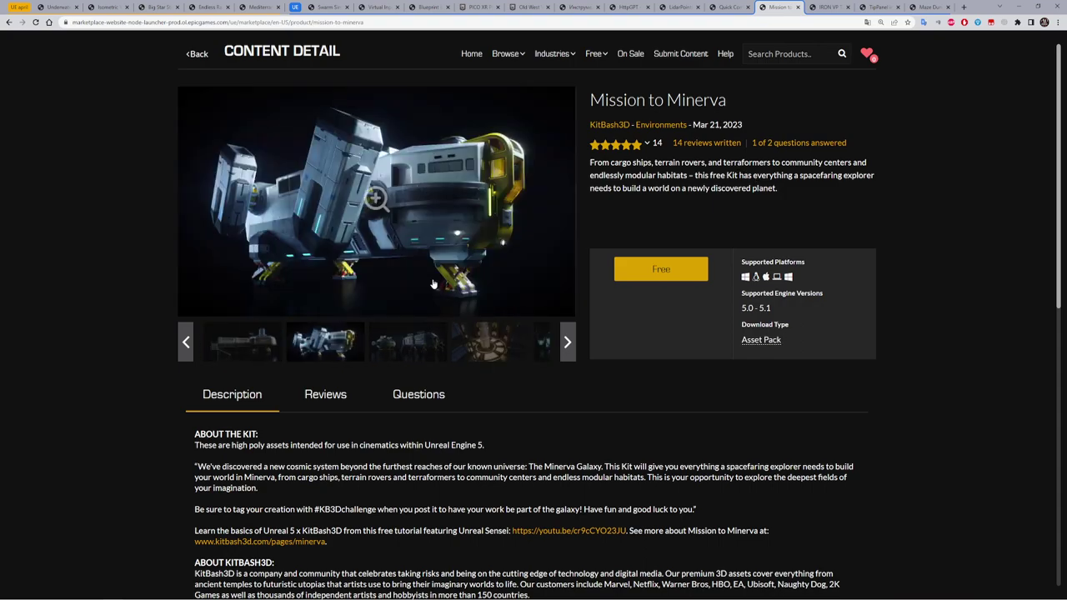
click(380, 198)
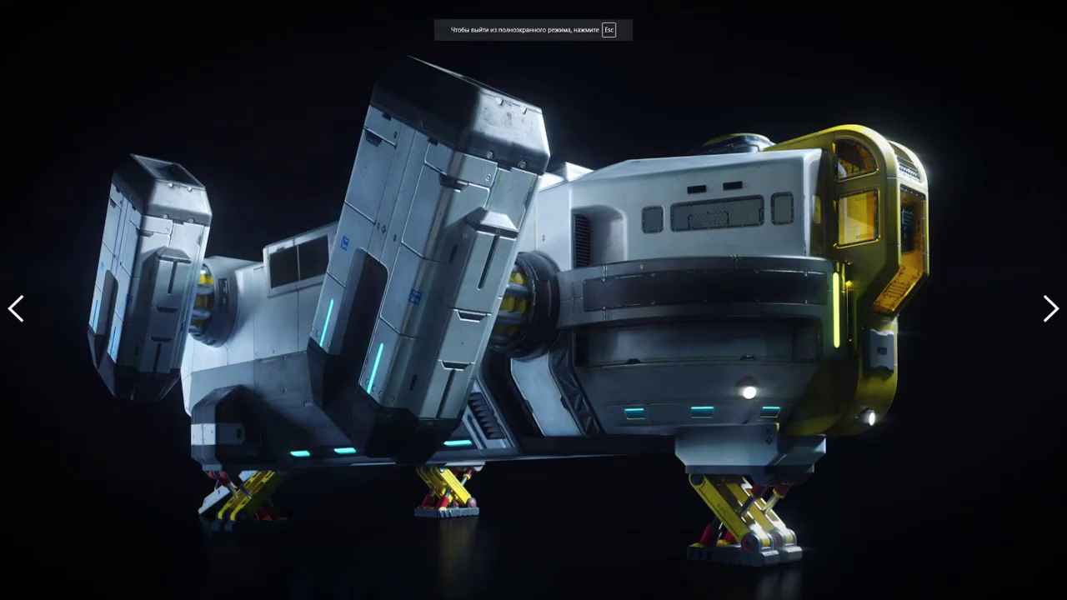
click(1050, 308)
click(1051, 309)
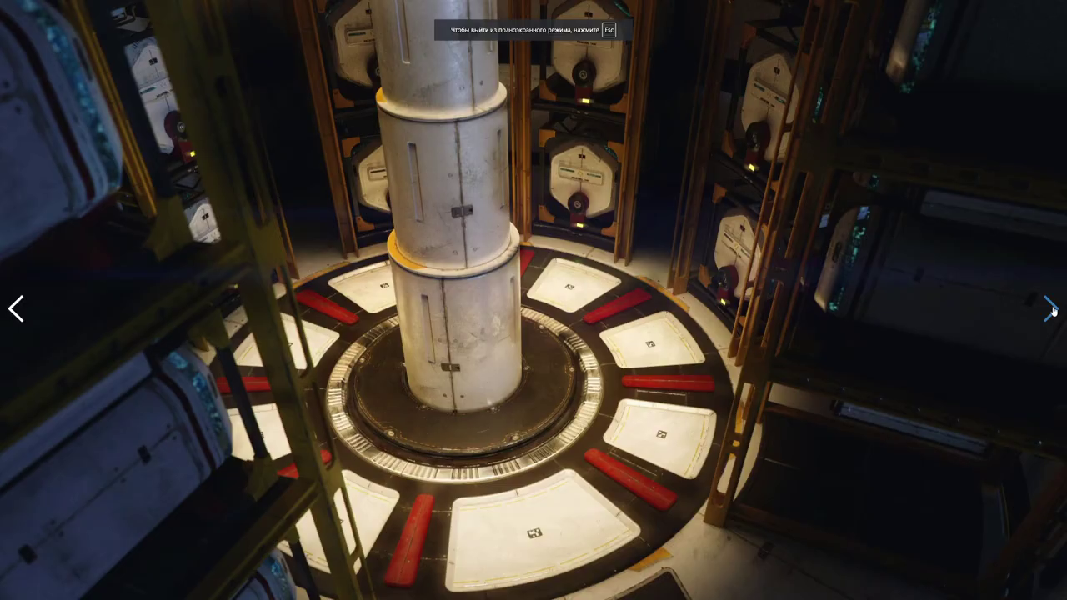
click(1051, 309)
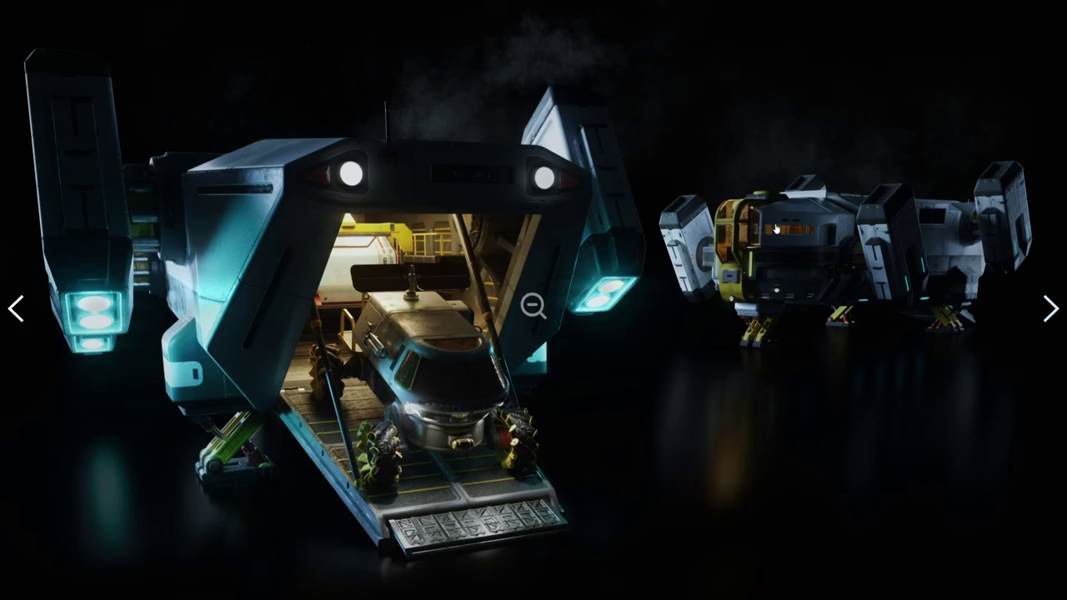
key(Escape)
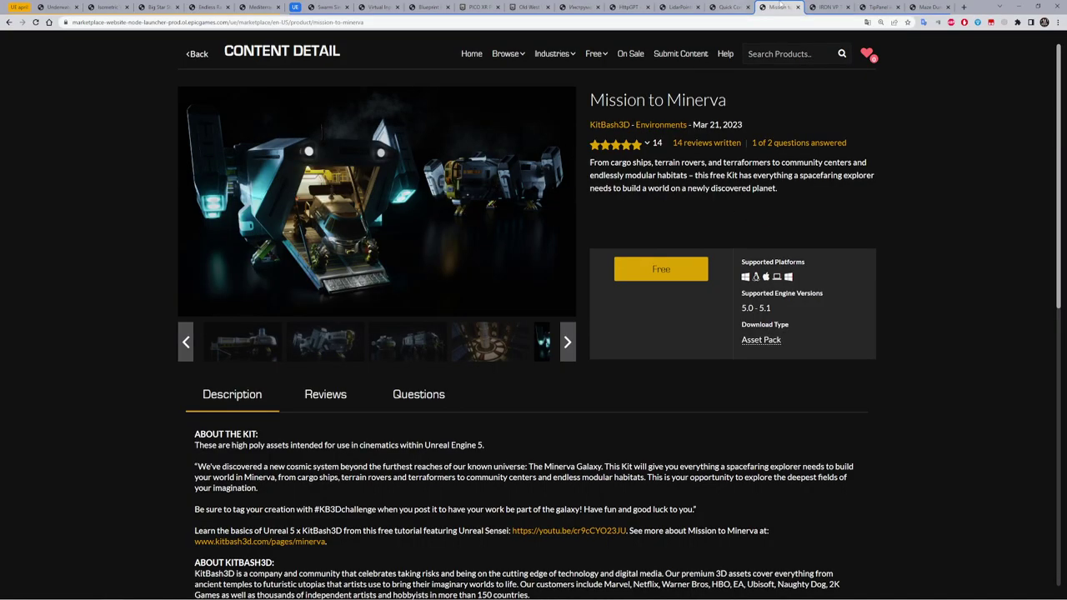
click(834, 9)
scroll(929, 281, down, 1)
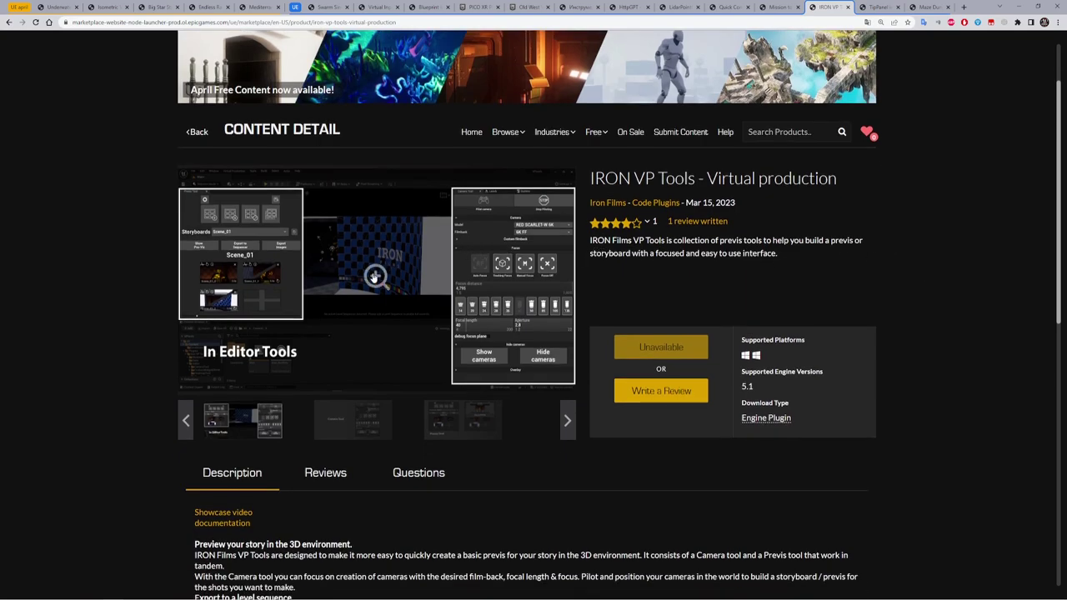
- View the IRON VP Tools Camera Tool and Previz Tool screenshots, then switch to TipPanel
click(374, 277)
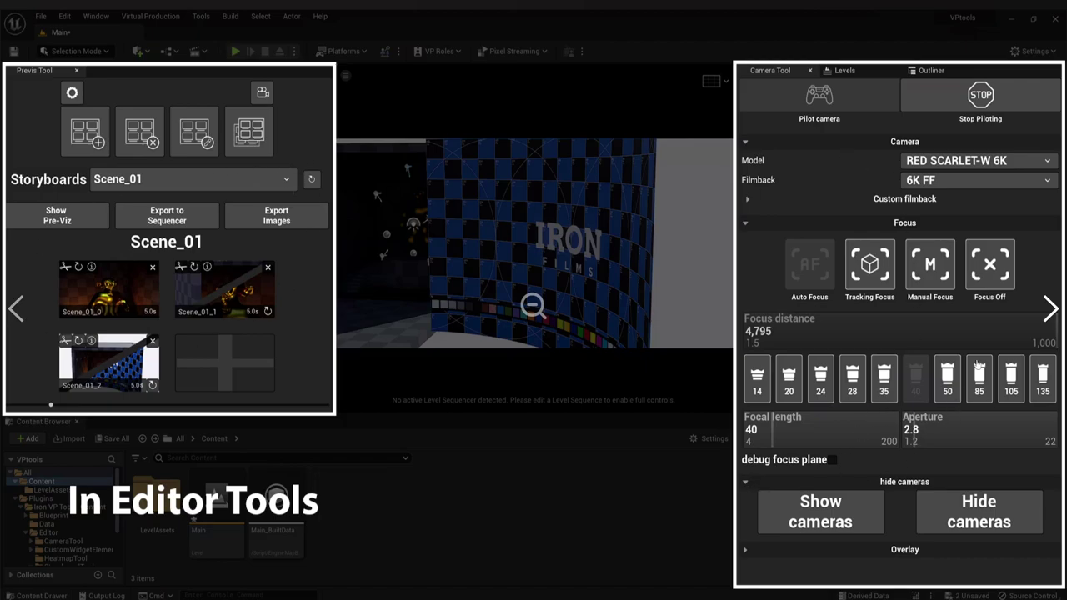
click(1052, 310)
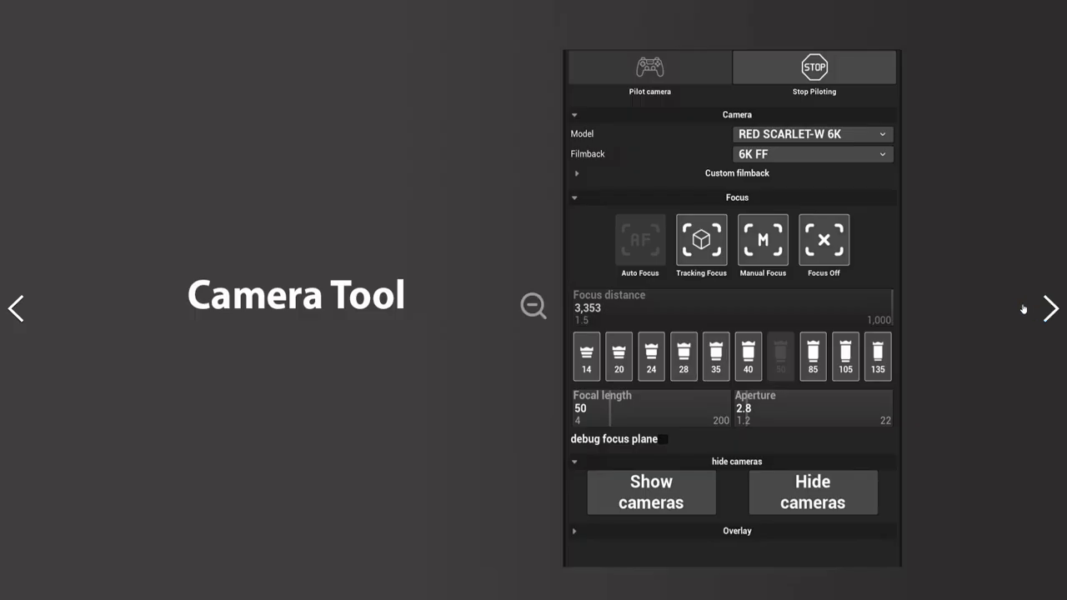
click(1052, 310)
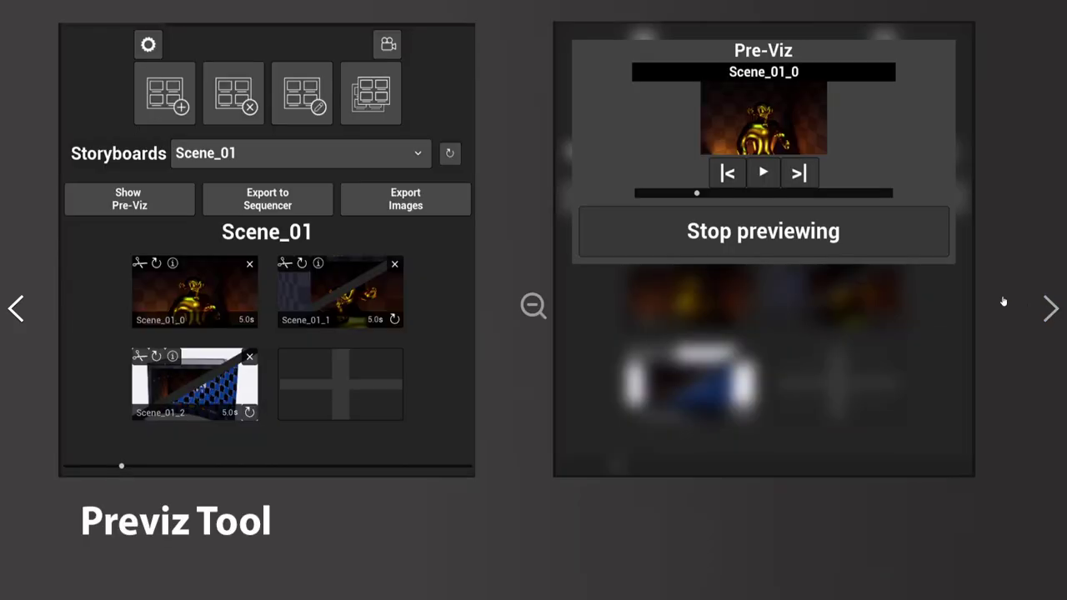
click(1055, 311)
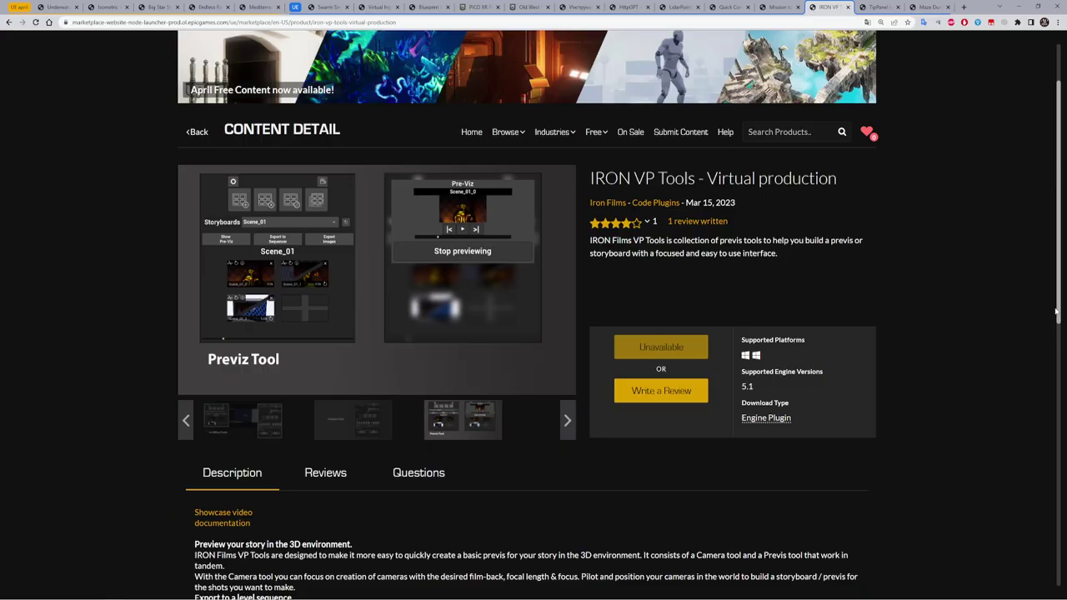
click(879, 9)
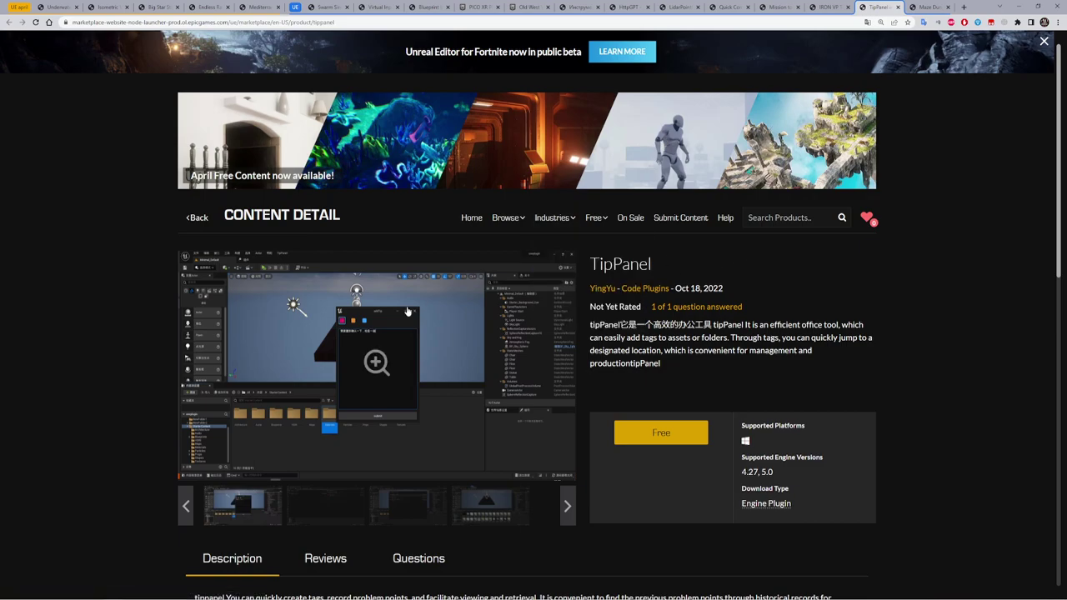
- View the TipPanel screenshots fullscreen through the TipPanel menu image, then close the viewer
click(372, 359)
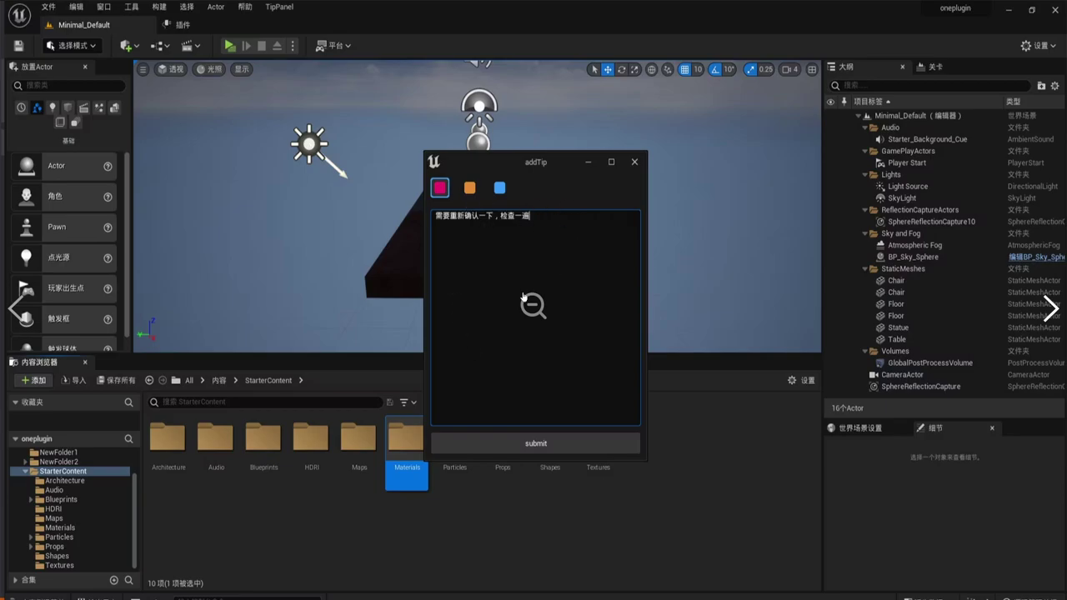
click(1052, 307)
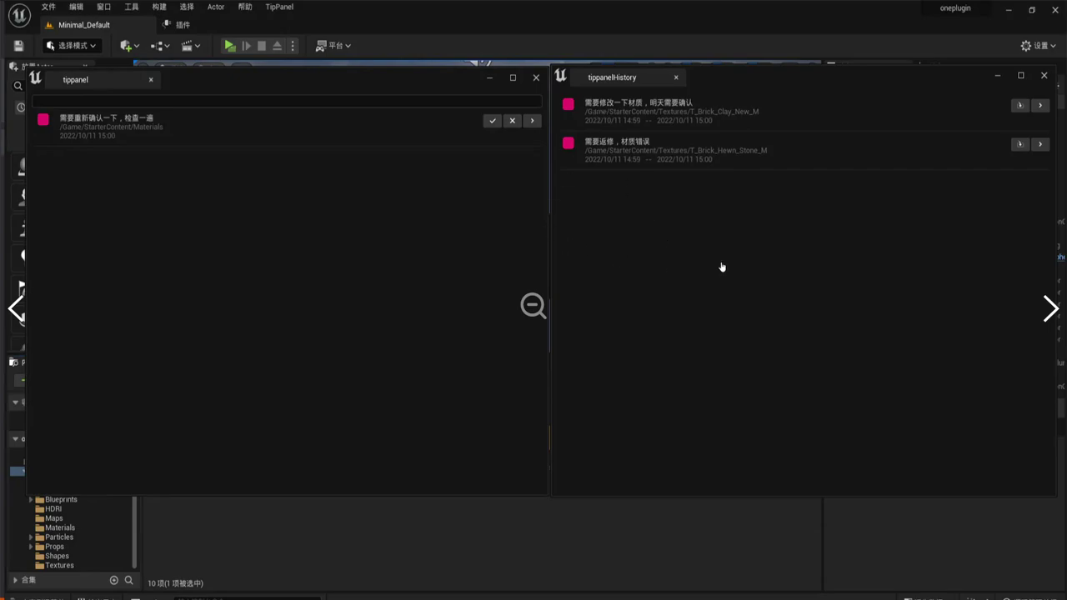
click(1049, 306)
click(1048, 309)
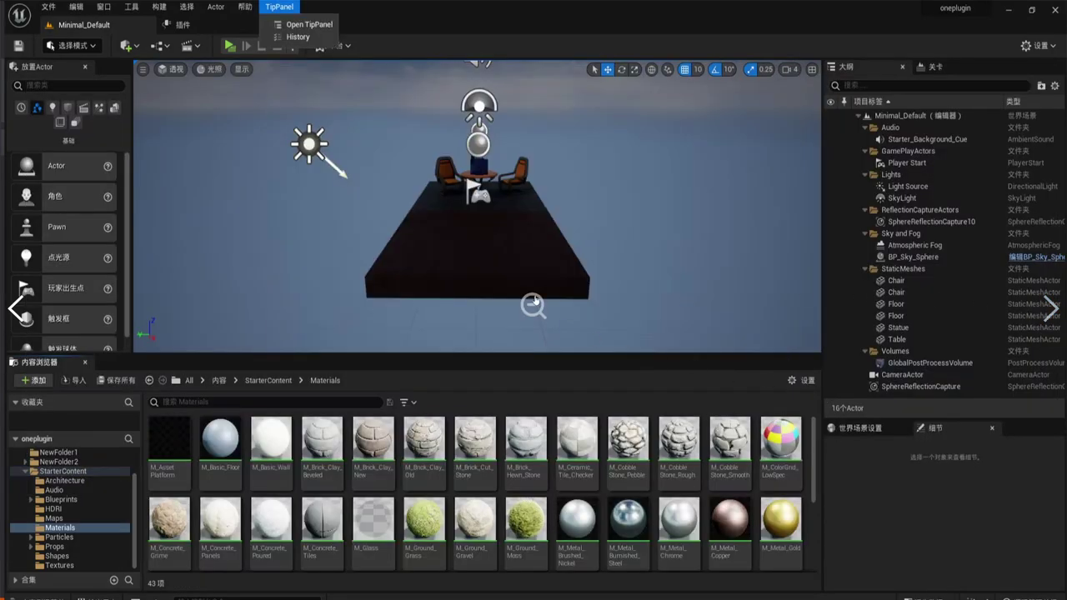
click(1047, 307)
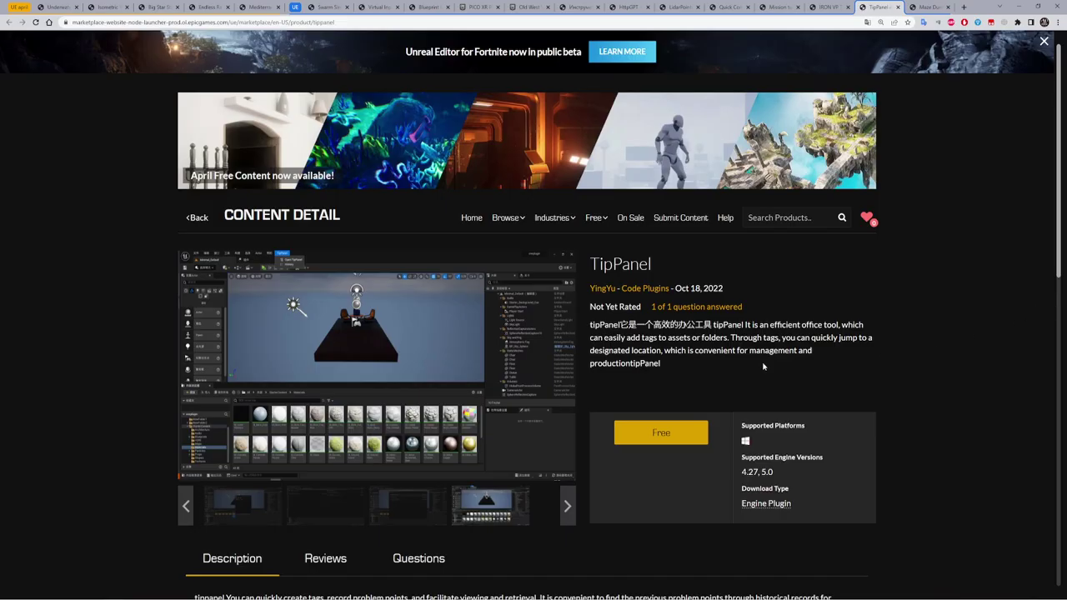
scroll(623, 353, down, 3)
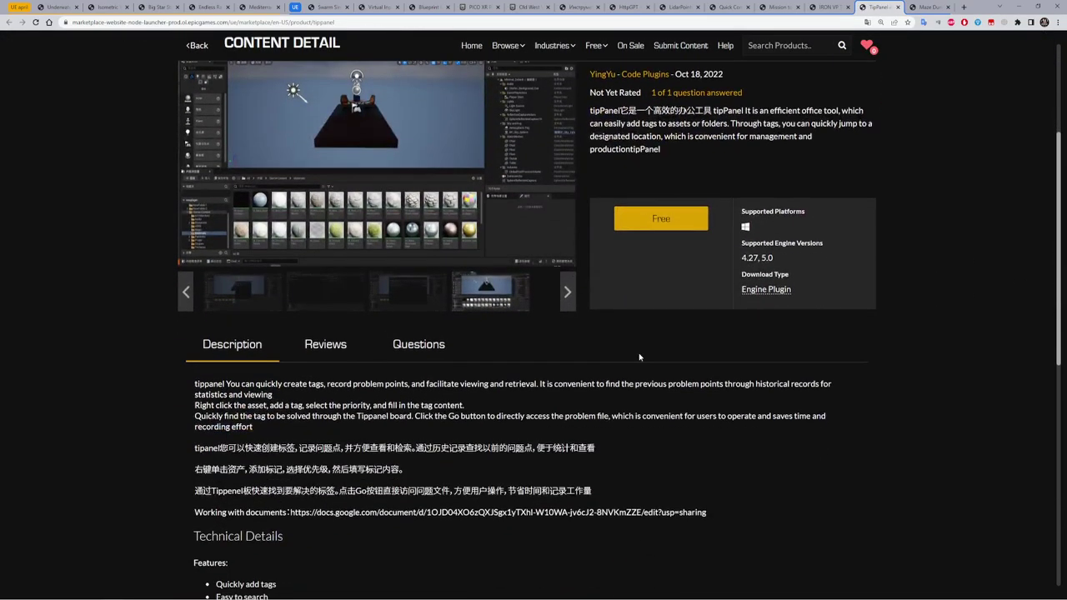
scroll(633, 358, up, 1)
scroll(635, 360, down, 1)
scroll(479, 324, down, 3)
scroll(441, 314, down, 3)
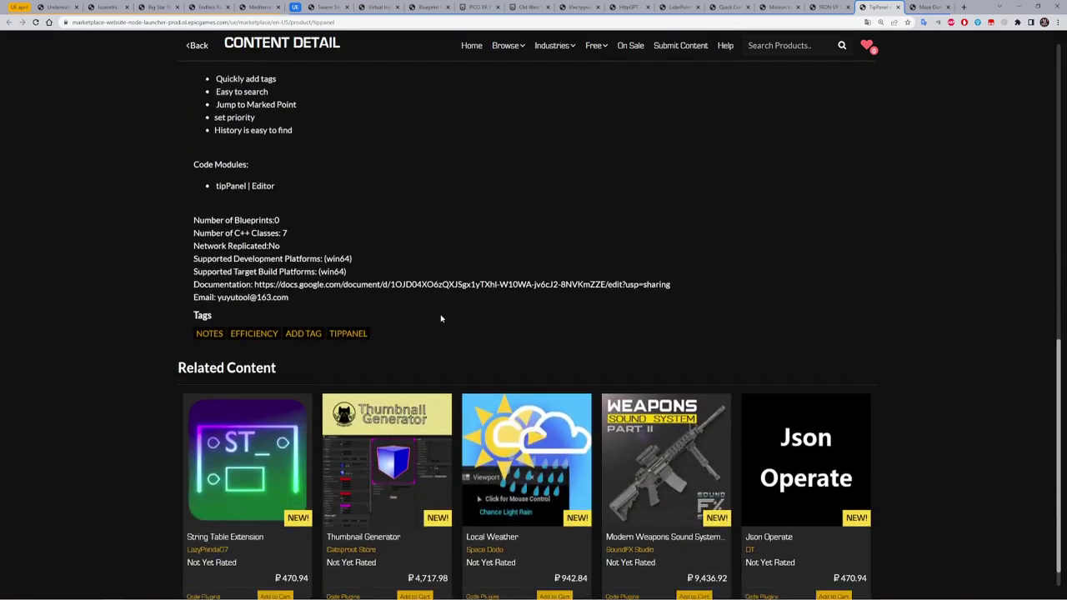
scroll(439, 315, up, 6)
scroll(439, 315, up, 3)
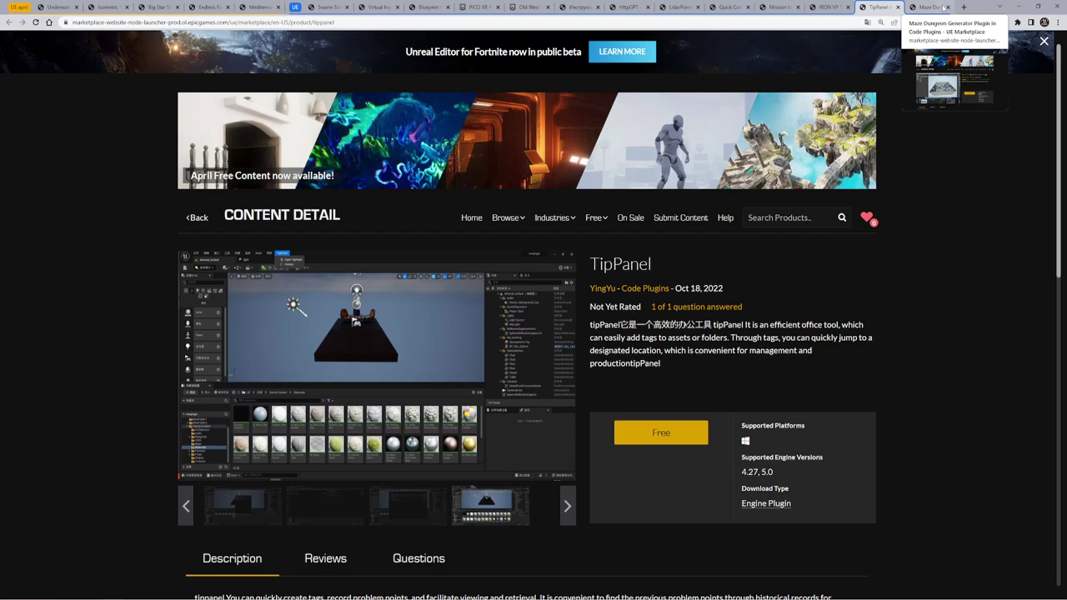
- Open the Maze Dungeon Generator page and view its screenshots through the top-down maze overview
click(929, 7)
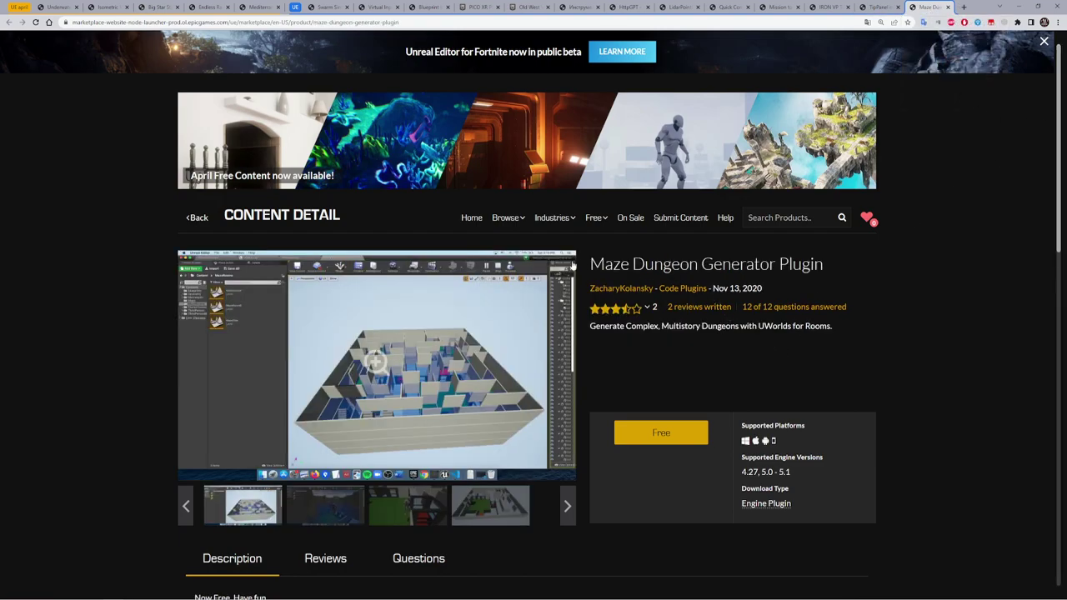
drag(585, 265, 804, 283)
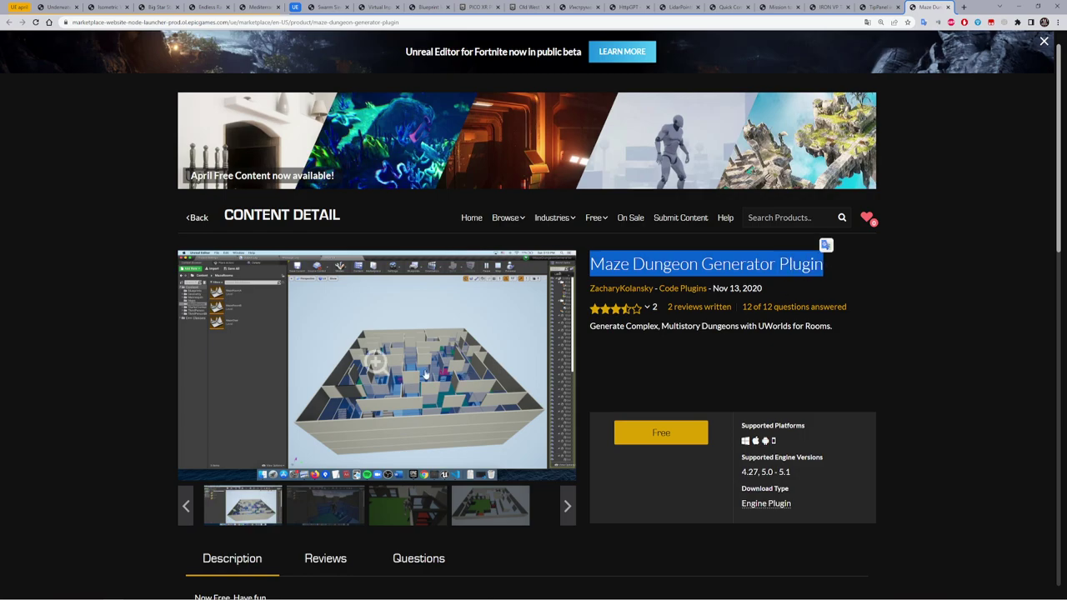
click(373, 364)
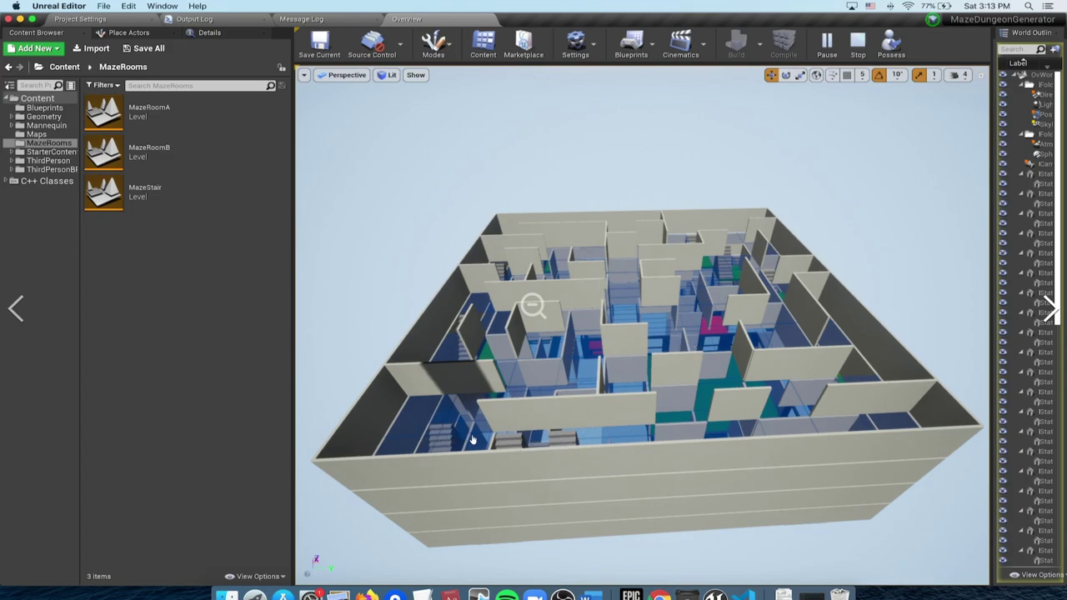
click(1048, 308)
click(1046, 309)
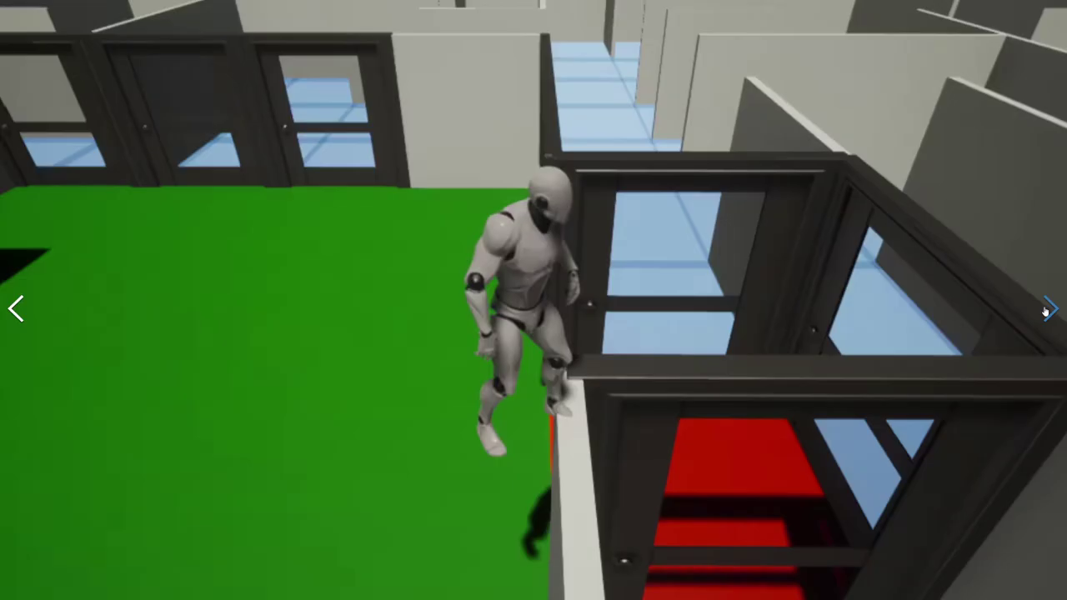
click(1047, 310)
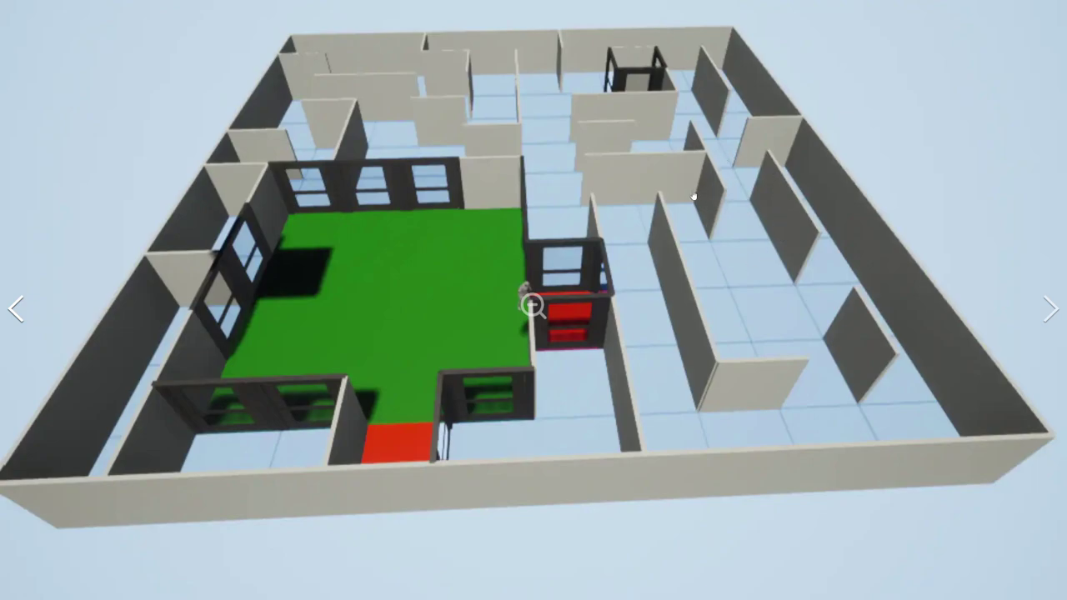
click(1049, 309)
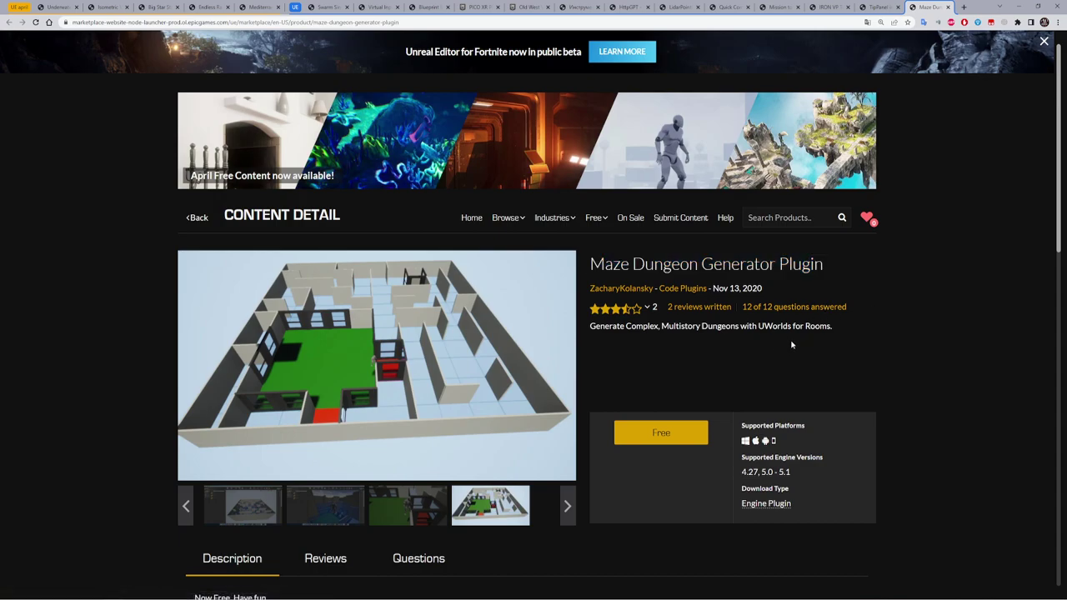
- Show the third, then the second gallery image, the editor screenshot, in the main preview
scroll(699, 341, down, 2)
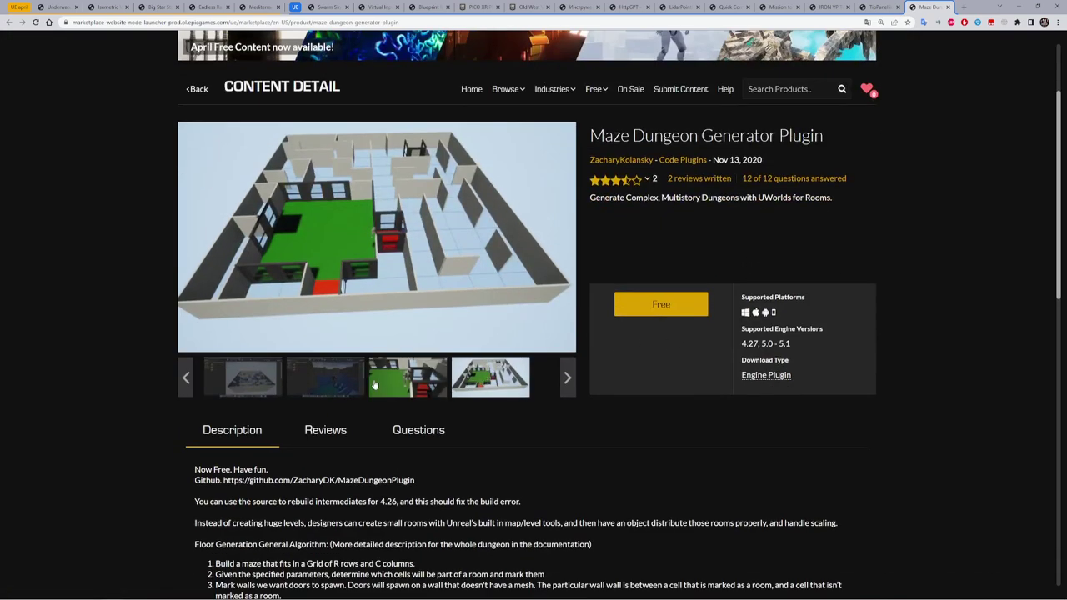
click(394, 387)
click(319, 390)
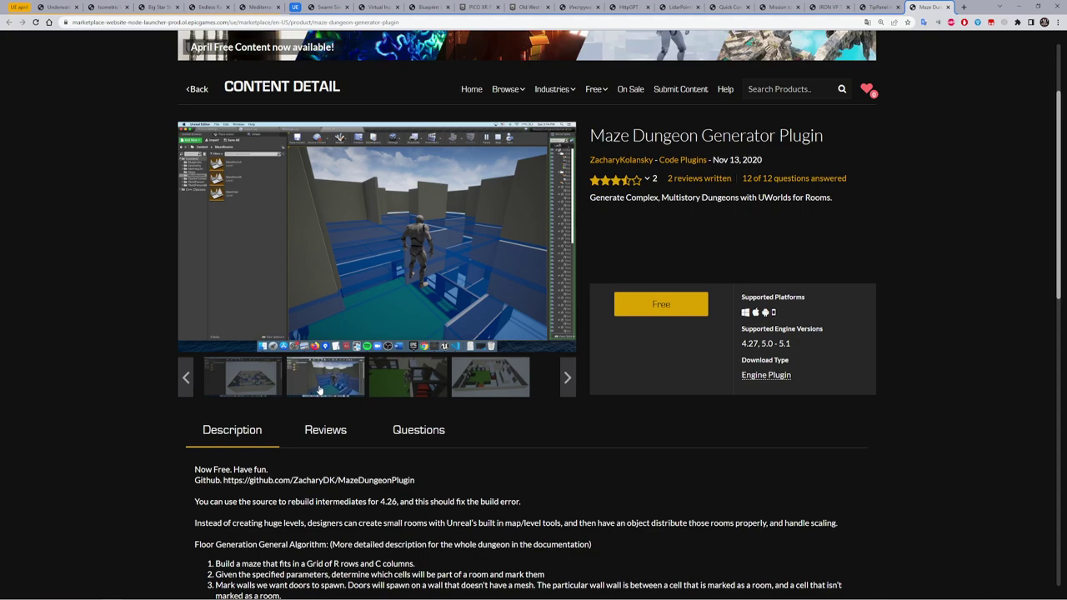
scroll(802, 246, up, 2)
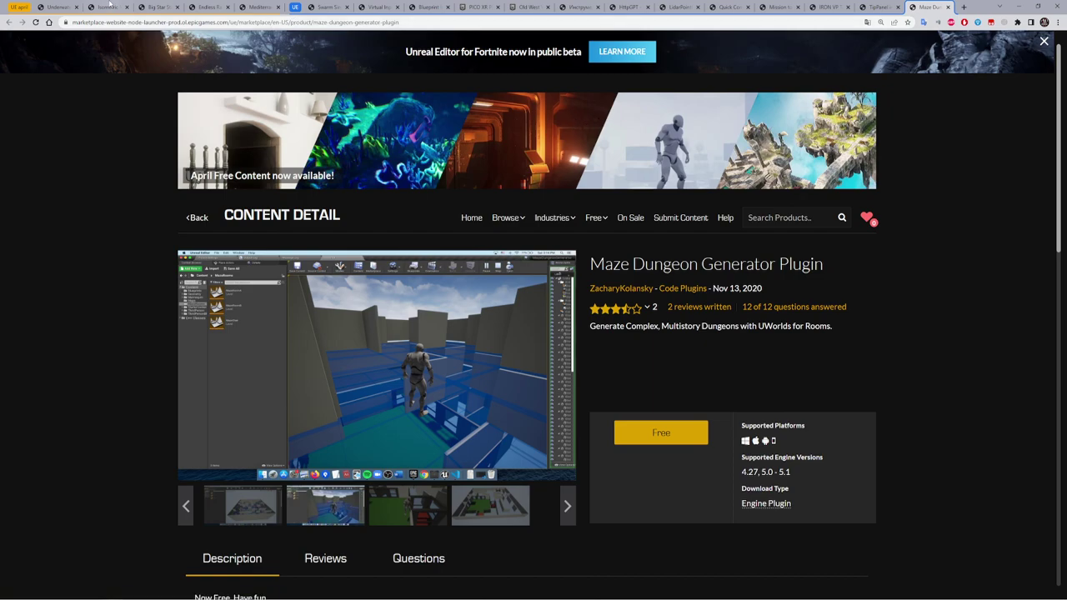
- Check the Underwater, Isometric, Big Star Station and Mediterranean pages, ending on Endless Random Procedural Worlds
click(59, 7)
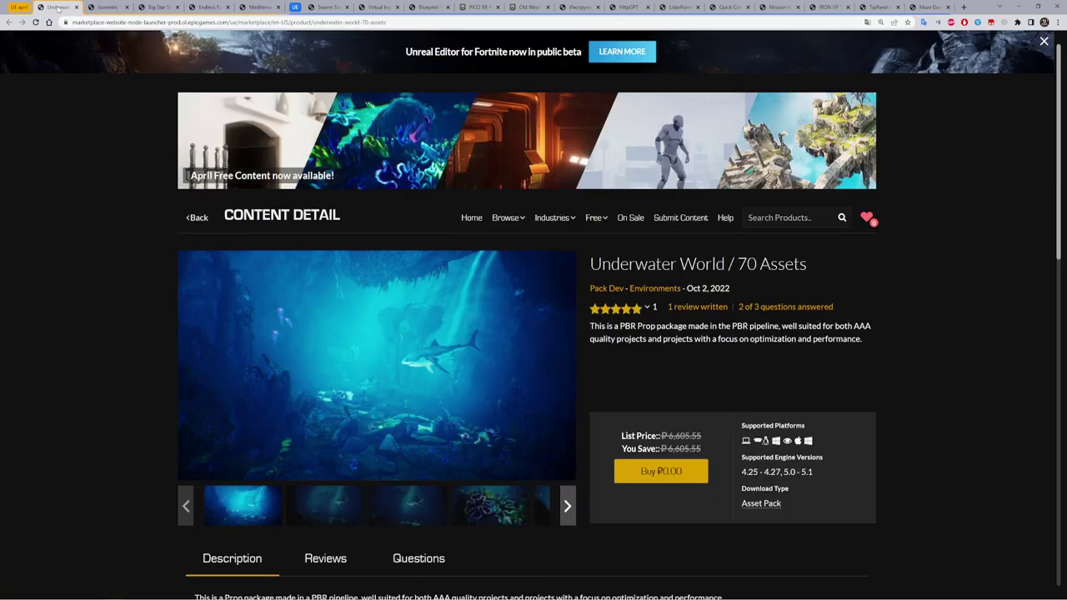
click(110, 8)
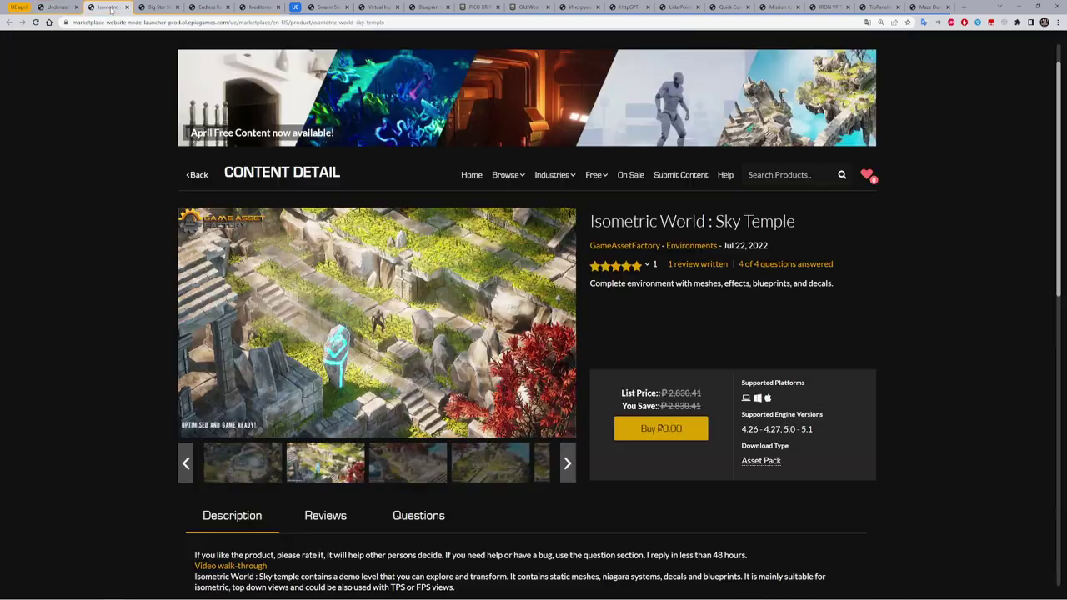
click(154, 8)
click(216, 8)
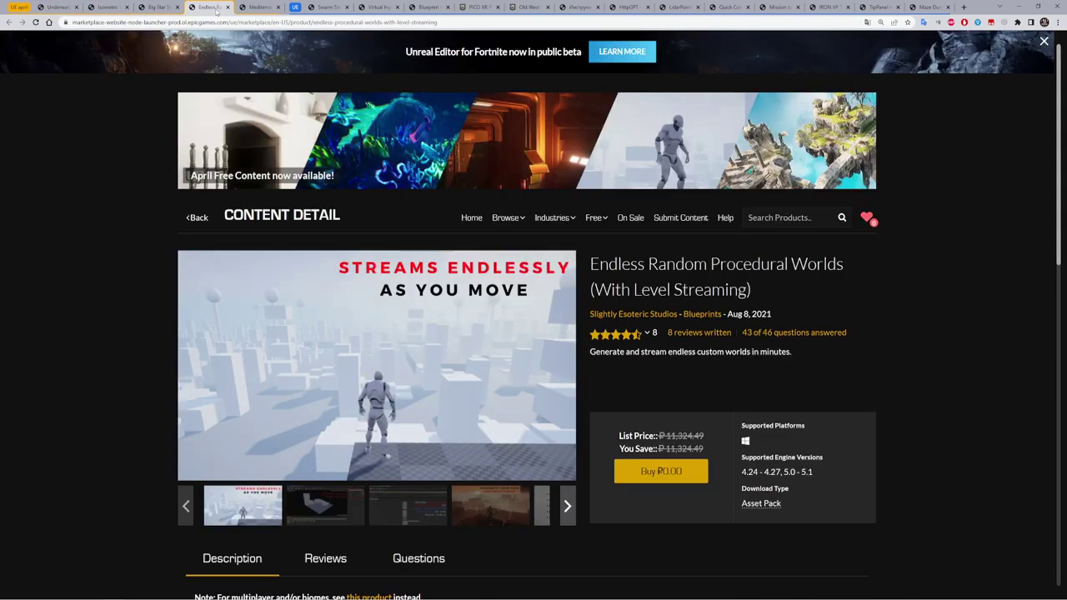
click(271, 8)
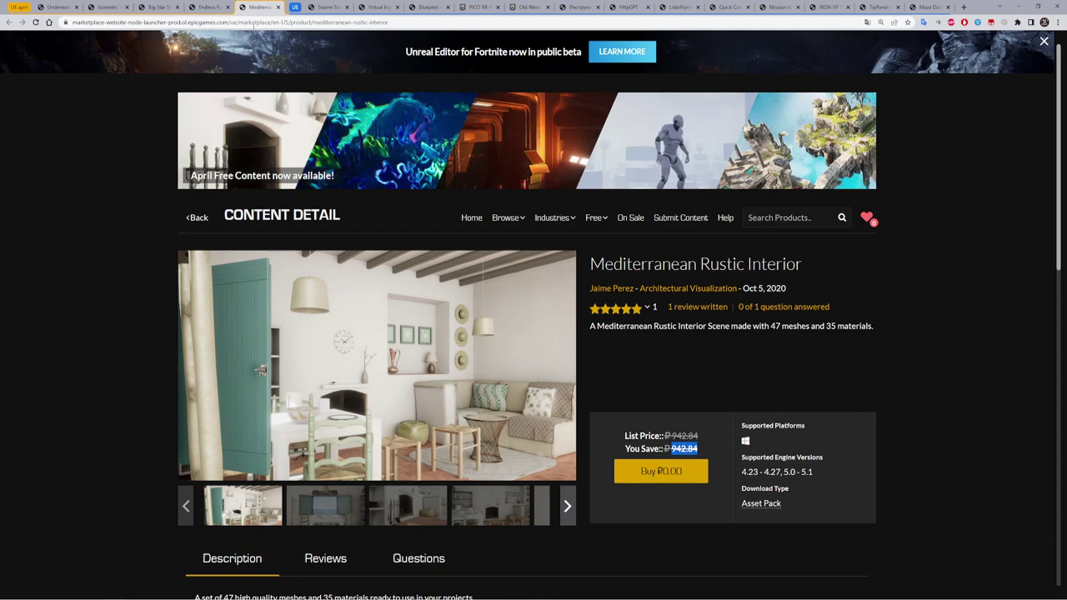
click(208, 8)
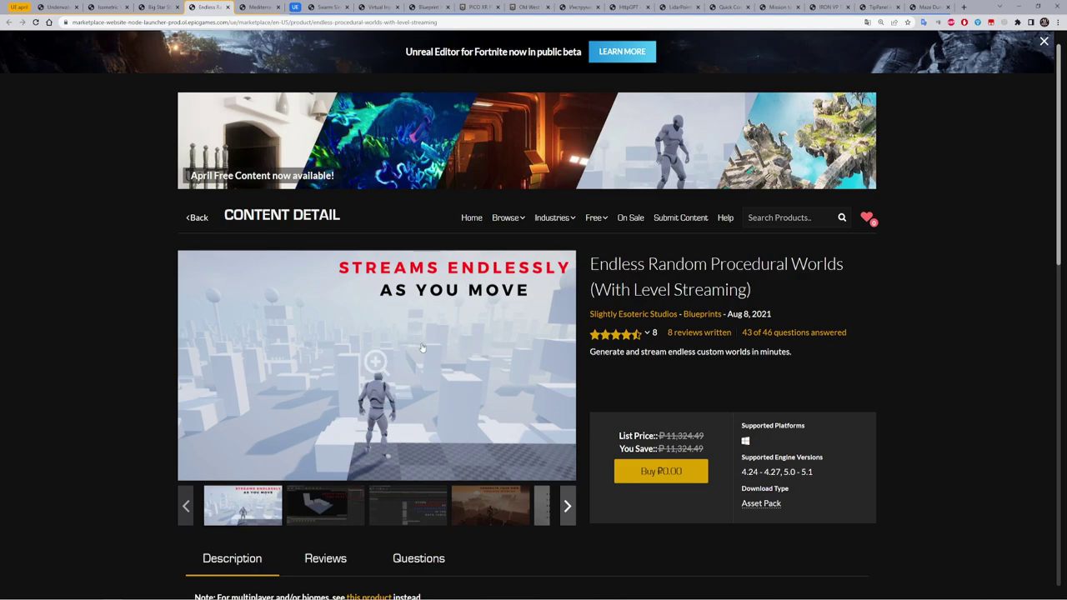
- View the Endless Random Procedural Worlds images fullscreen to 'Generate Your Own Endless Worlds', then exit fullscreen
click(376, 361)
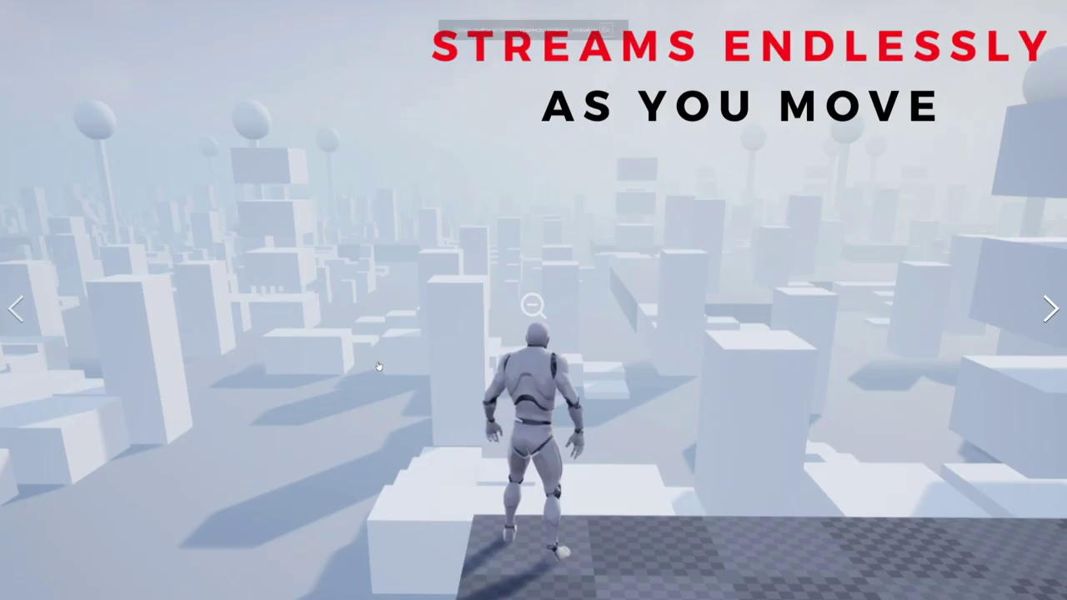
click(1051, 309)
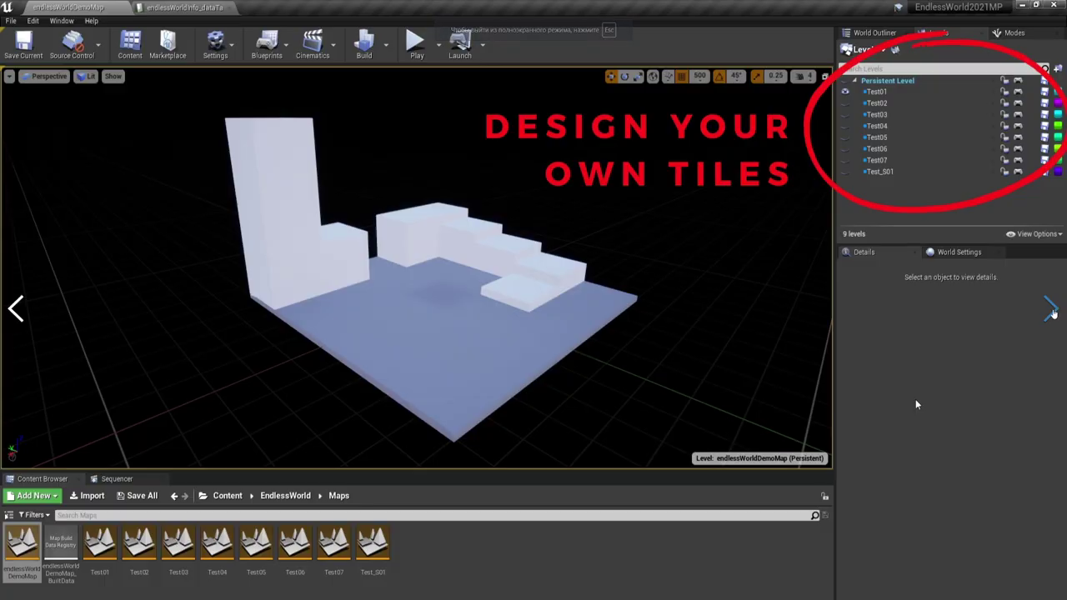
click(1052, 311)
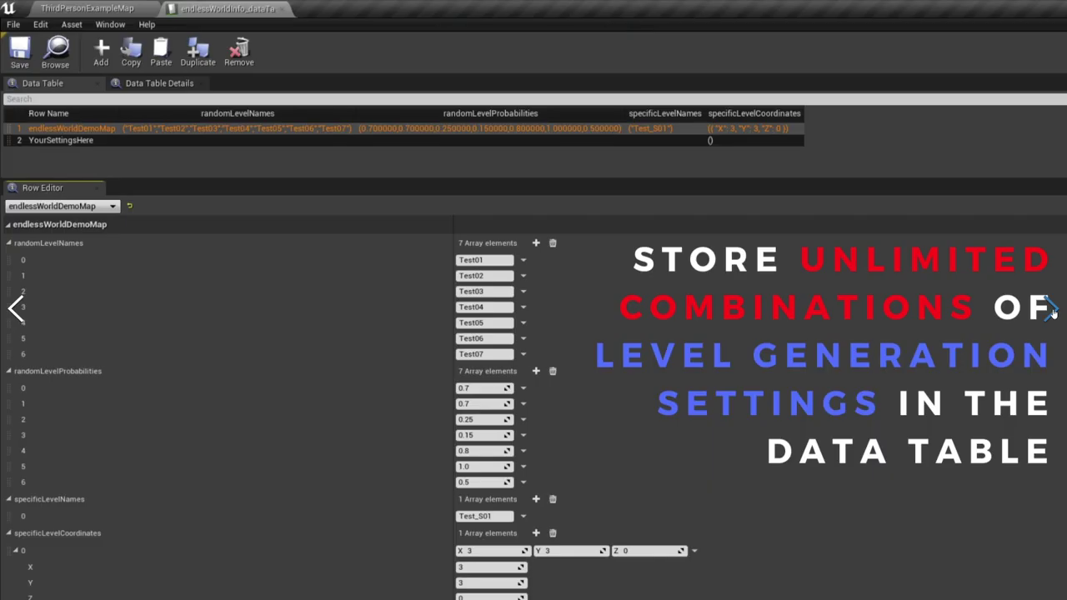
click(1052, 310)
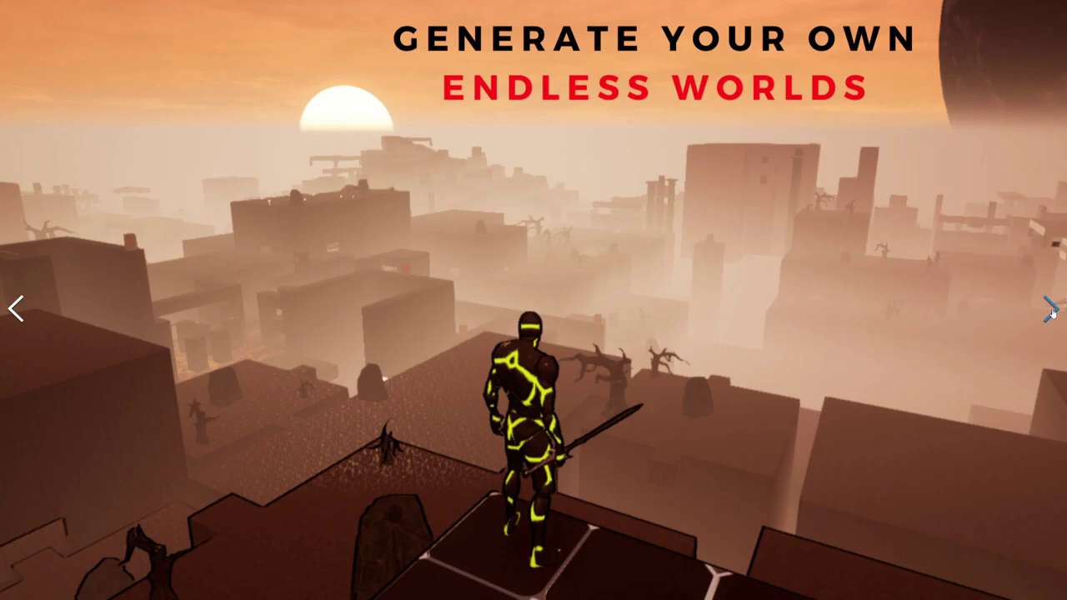
key(Escape)
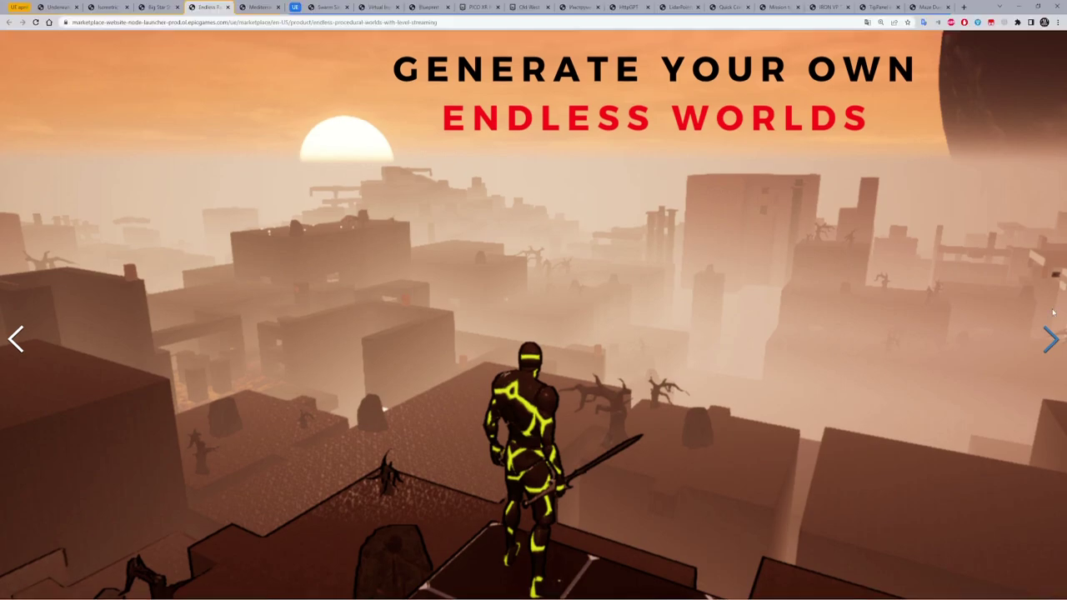
- Revisit the Big Star Station, Isometric World and Underwater World pages, ending on Mediterranean Rustic Interior
click(153, 7)
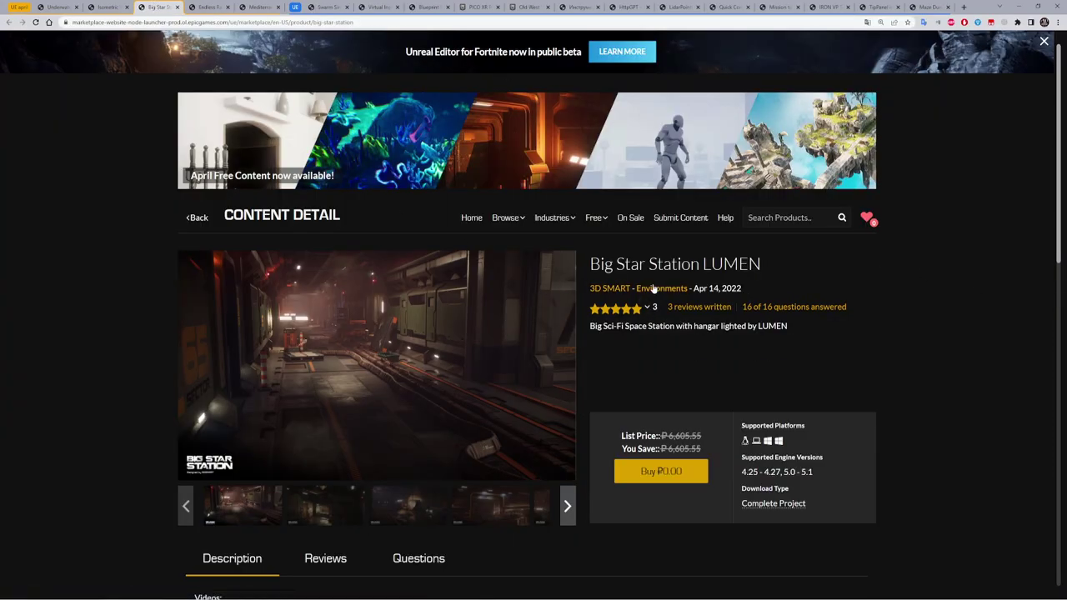
click(102, 7)
click(58, 6)
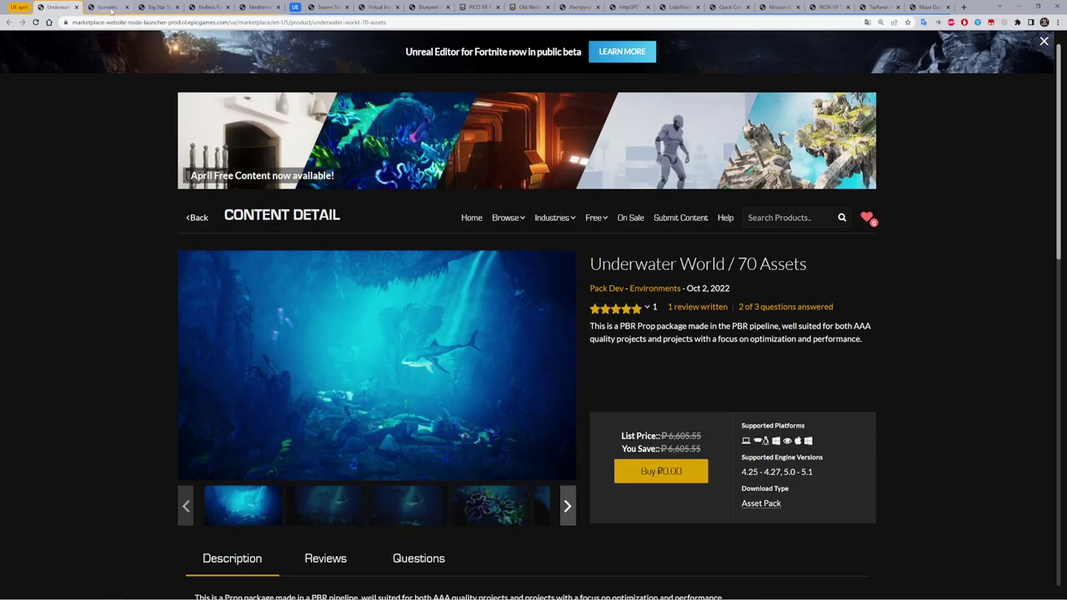
click(259, 7)
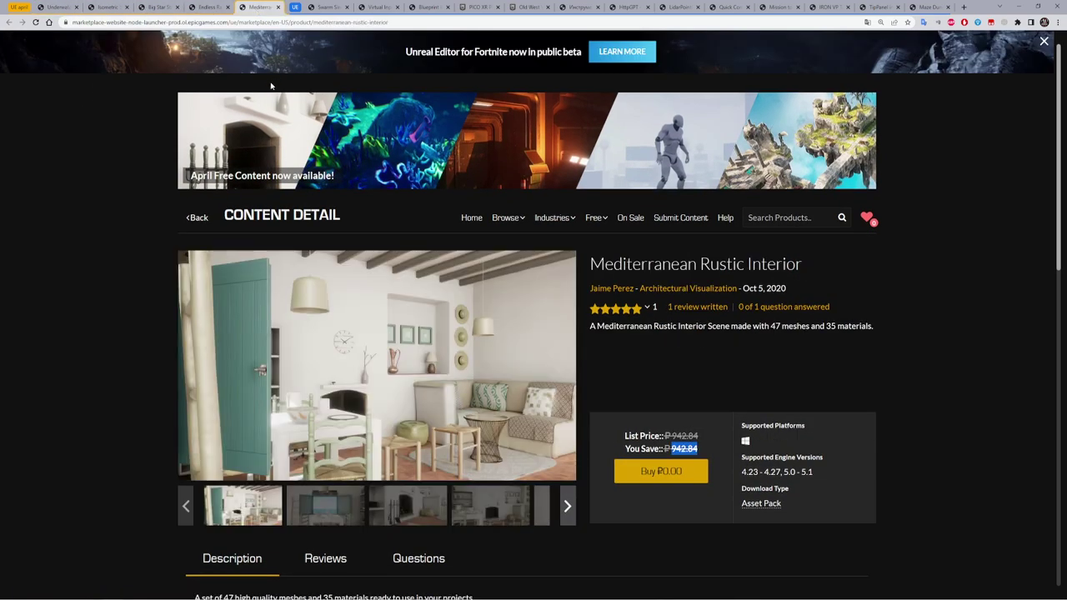